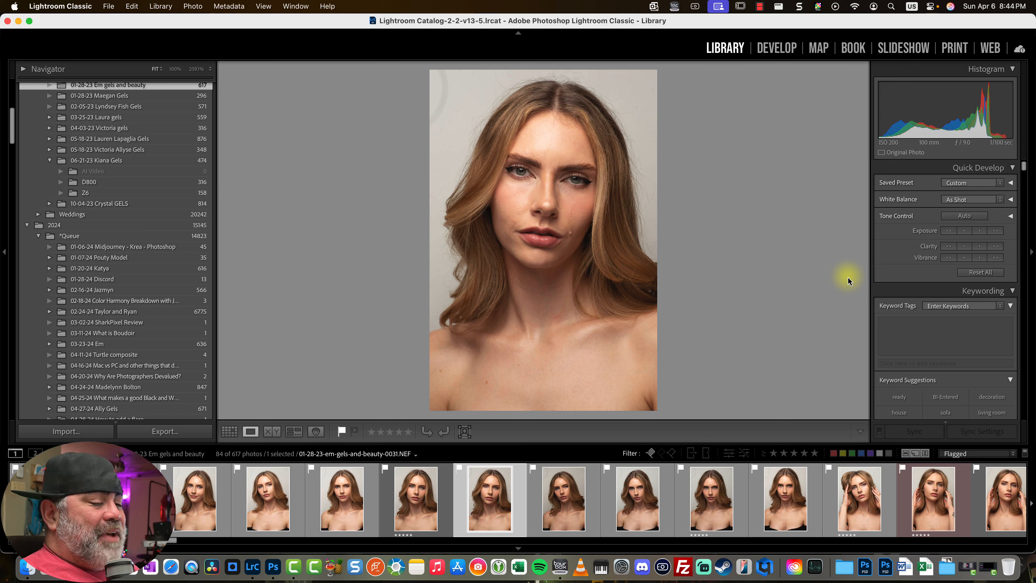
View the Frequency Separation 3 & 5 Techniques video page on YouTube in Chrome and return to Lightroom Classic.
key("super+Tab")
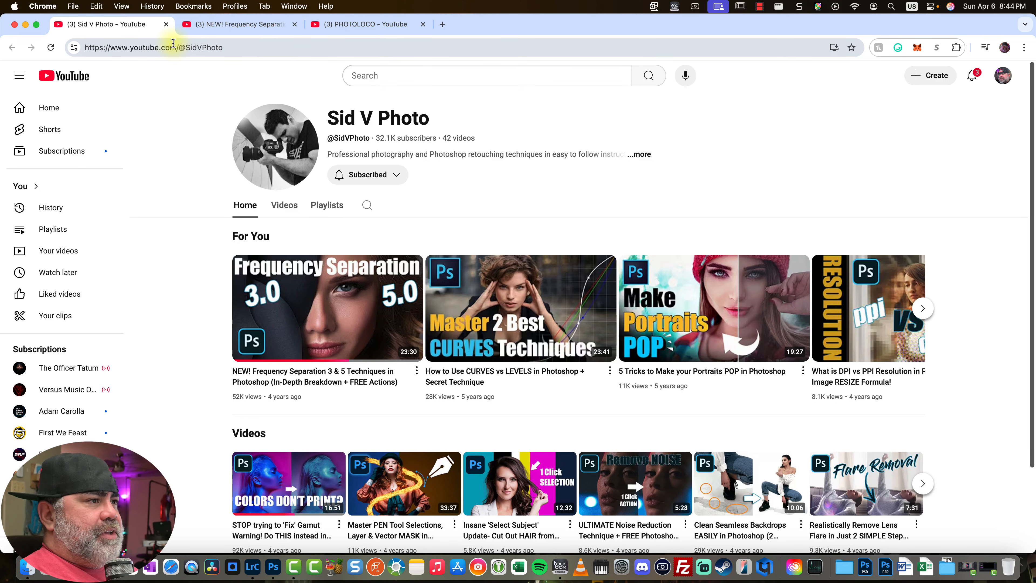
left_click(204, 24)
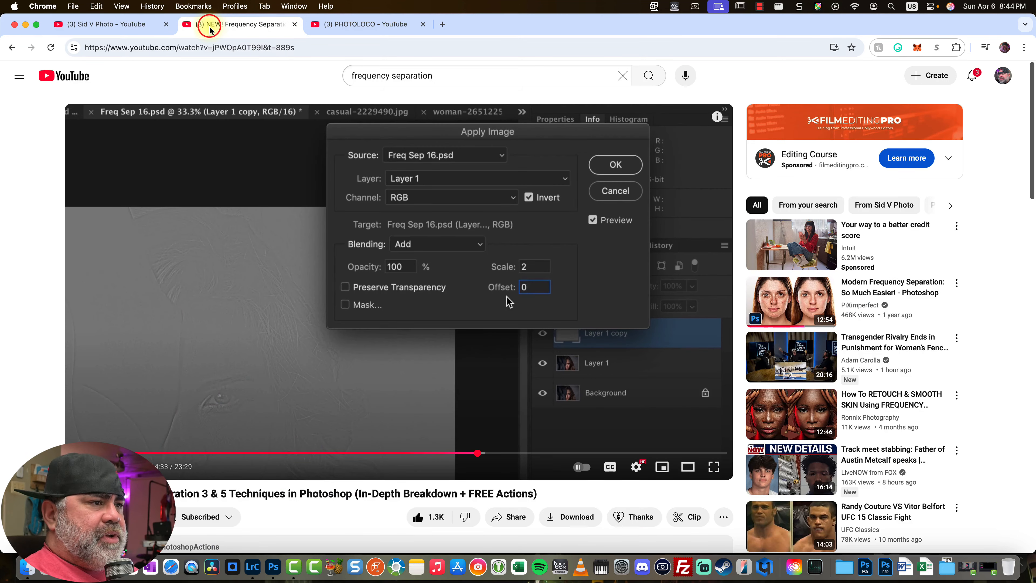
scroll(51, 332, "down", 2)
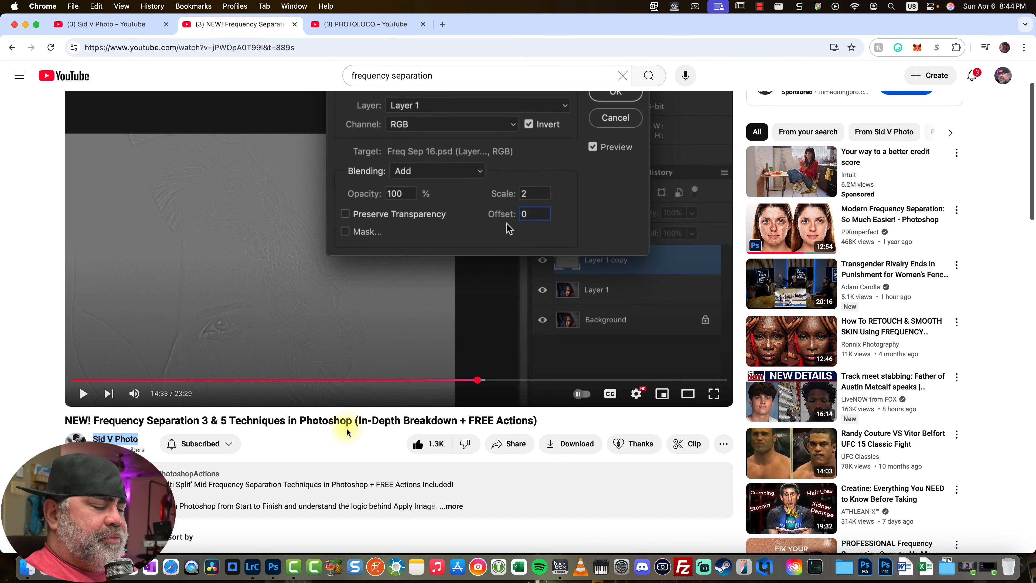
scroll(374, 363, "up", 2)
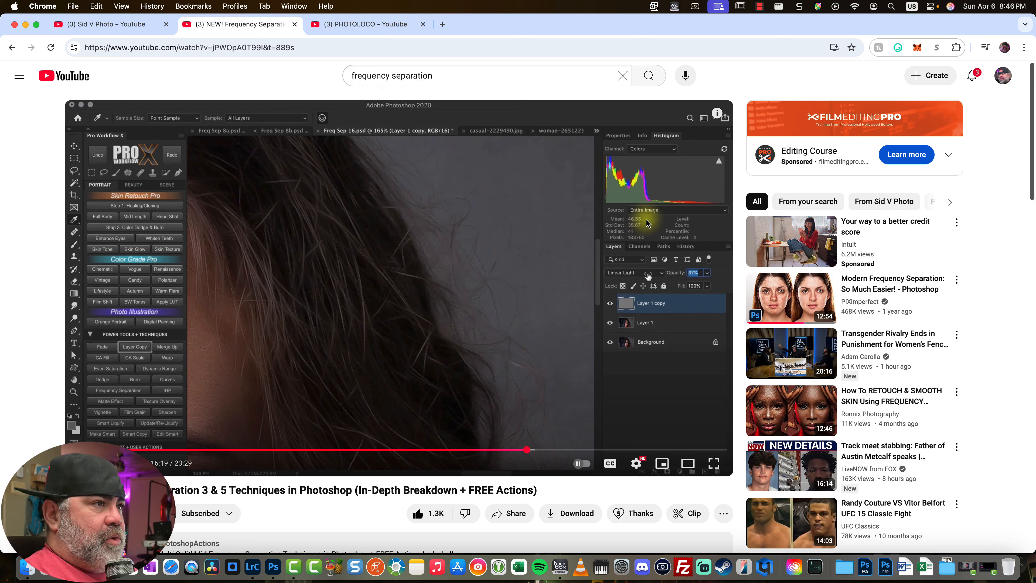
left_click(254, 563)
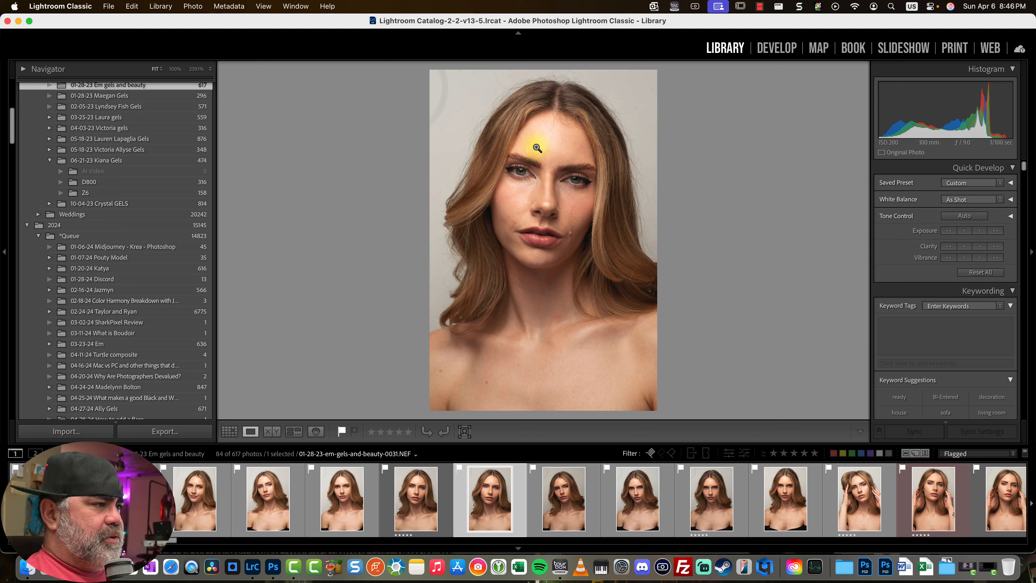
Rotate the portrait's crop to an angle of about -3.75 and apply it.
key("r")
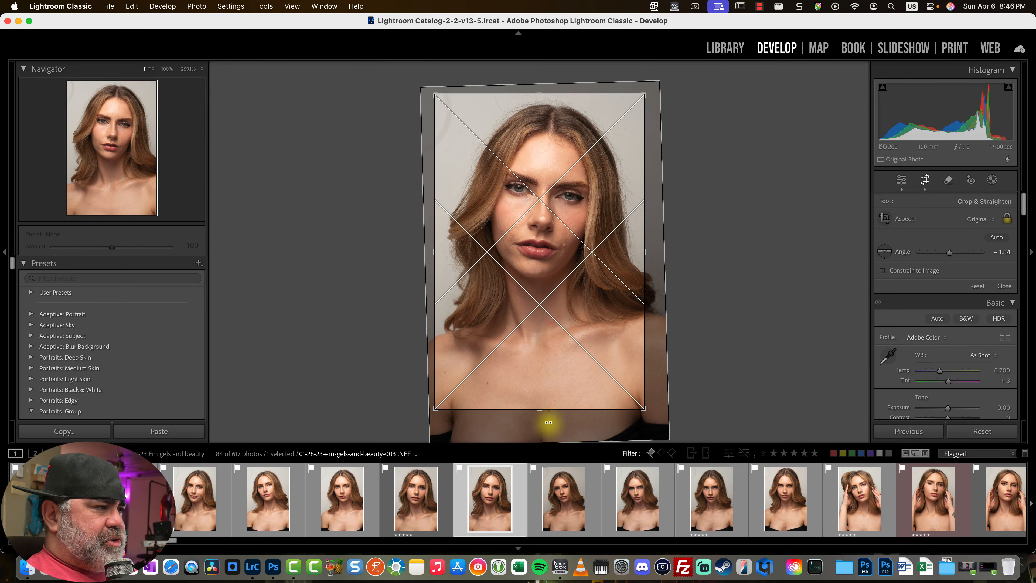
left_click_drag(550, 421, 554, 424)
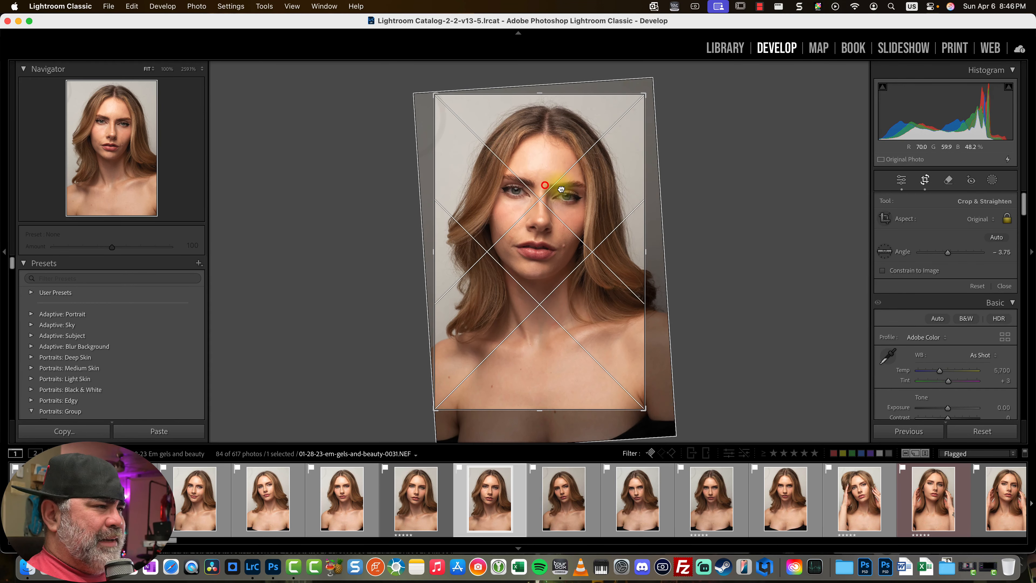
double_click(545, 184)
left_click_drag(520, 204, 567, 144)
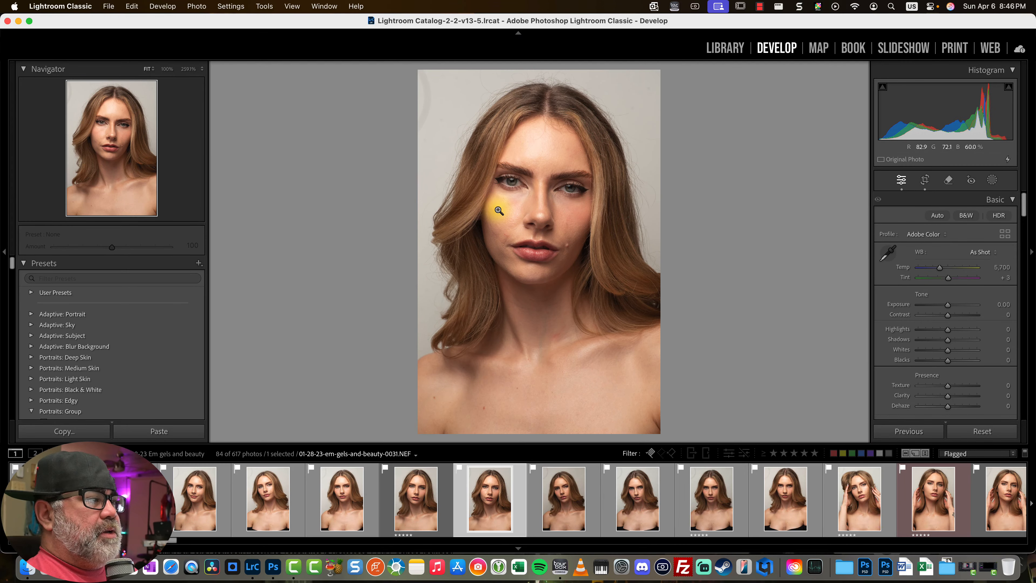
Examine the eye's detail up close in the portrait.
left_click(507, 181)
left_click_drag(573, 188, 510, 158)
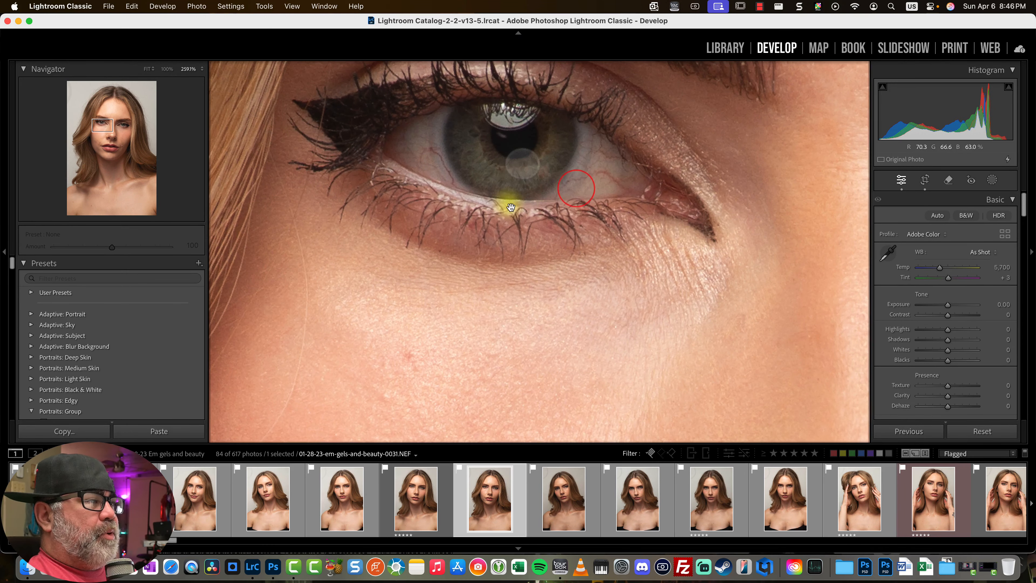
left_click_drag(508, 206, 510, 204)
Hide the Dock and display the info overlay with file name, exposure settings and lens on the photo.
key("super+d")
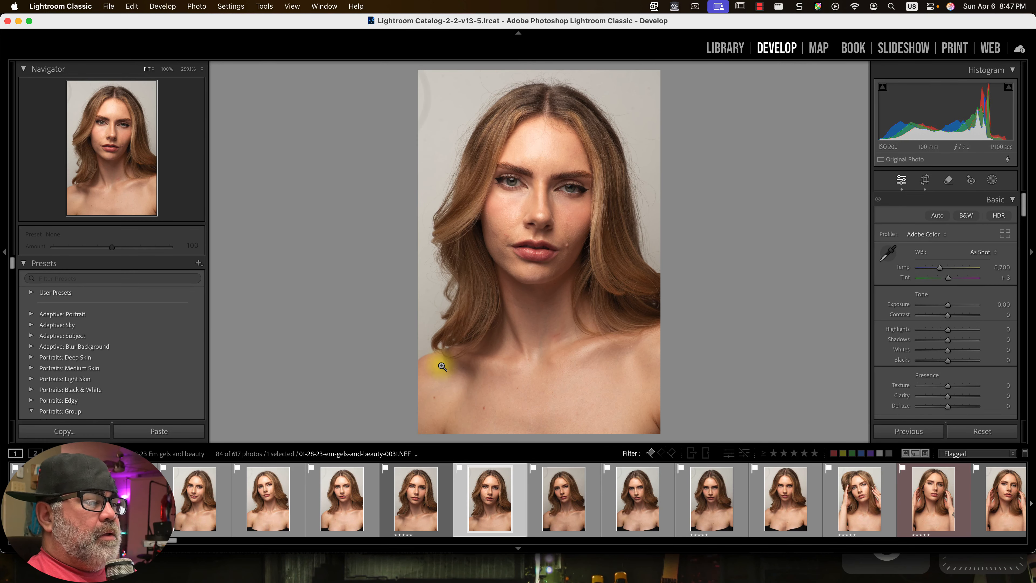
left_click(472, 29)
key("i")
key("i")
key("i")
key("i")
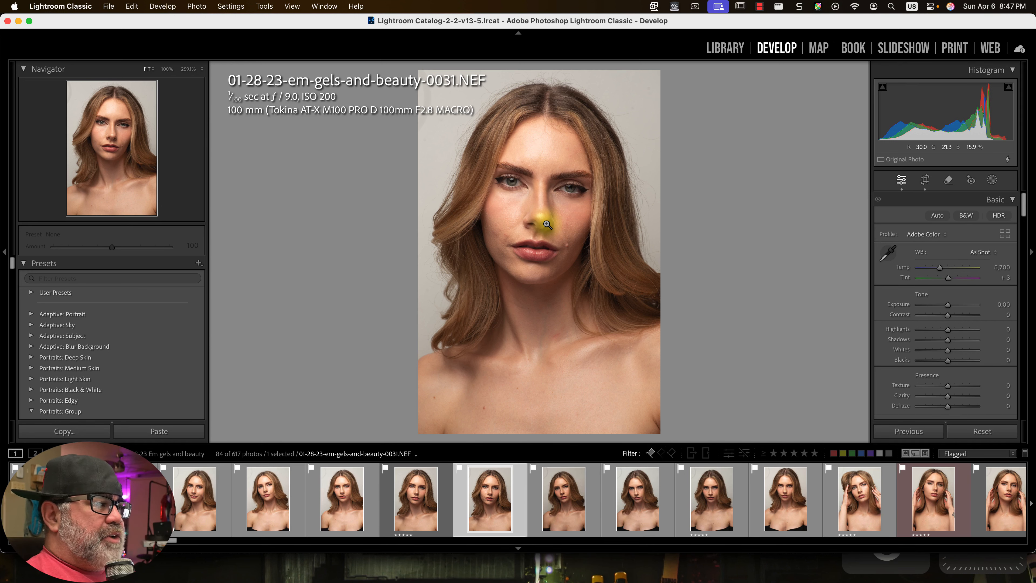
Examine the eye and the cheek's skin texture and blemishes at high magnification.
left_click(516, 180)
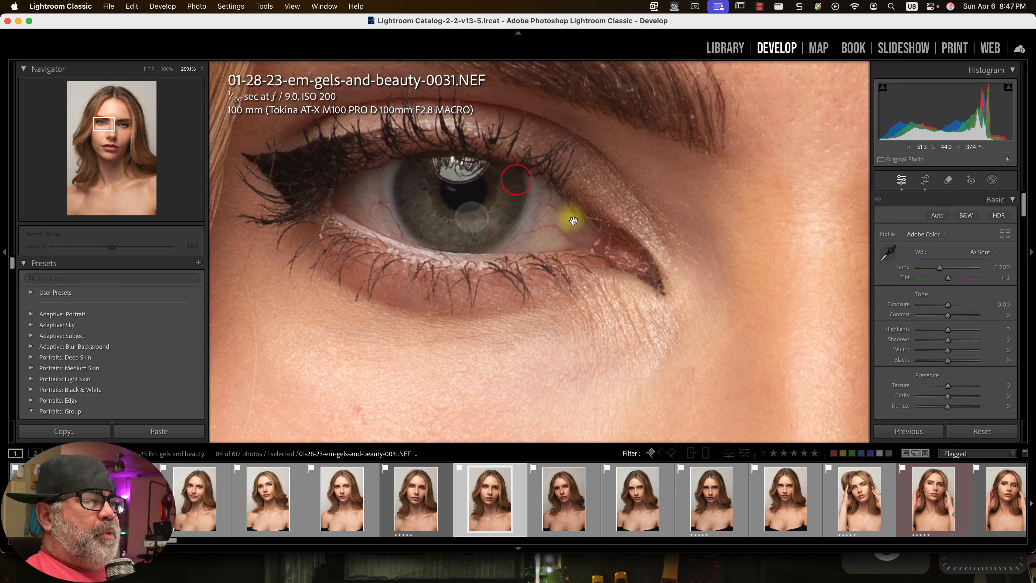
left_click_drag(641, 263, 537, 366)
left_click(533, 363)
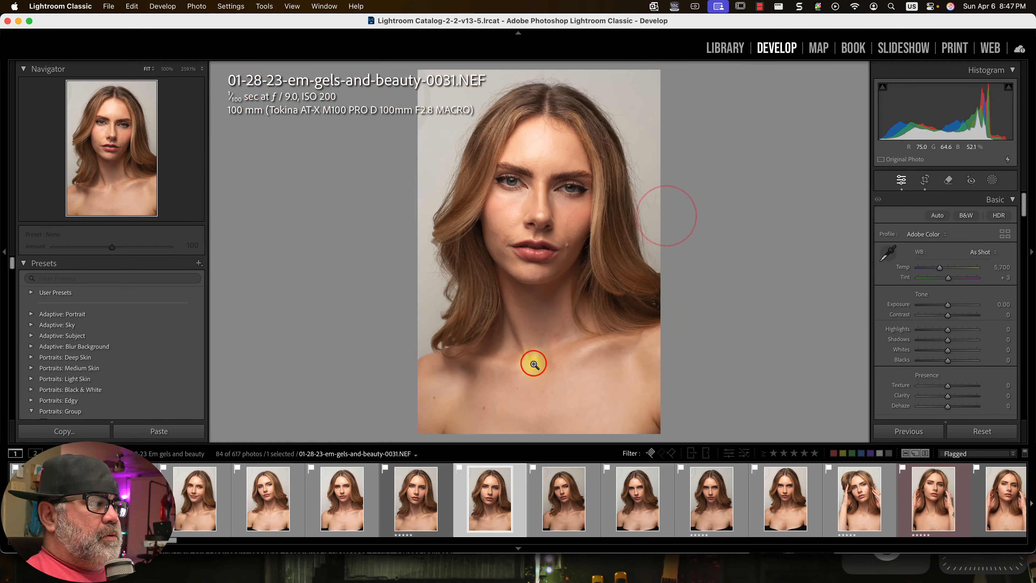
left_click(497, 238)
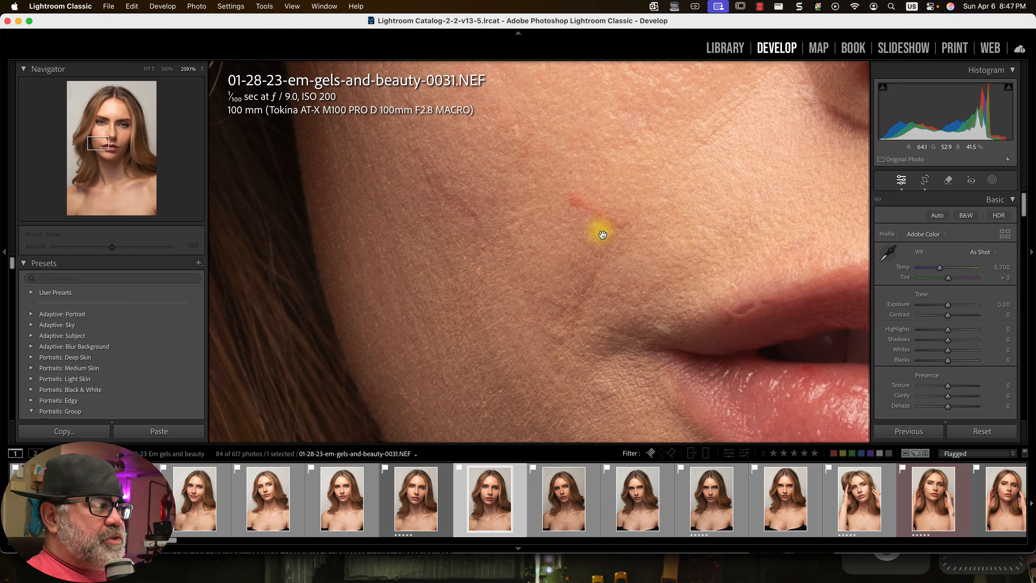
left_click_drag(469, 176, 508, 288)
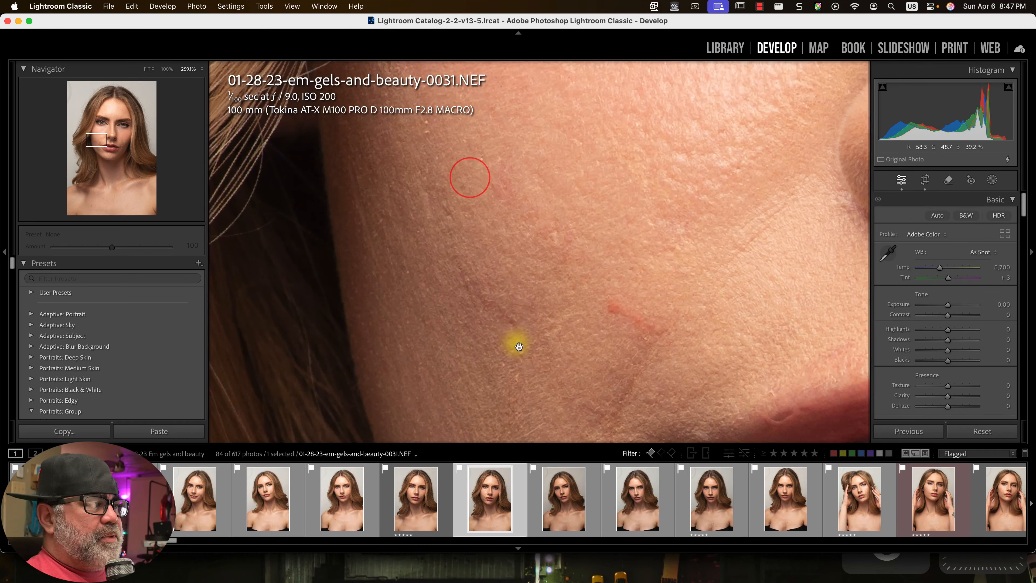
left_click(544, 231)
Examine the forehead skin and the stray hairs along the hairline at high magnification.
left_click(553, 147)
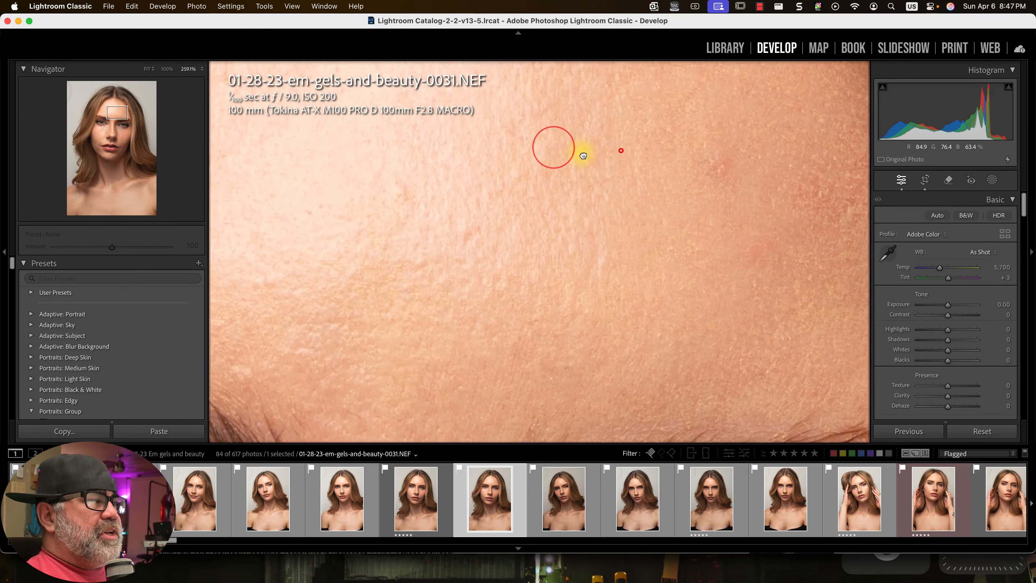
left_click_drag(583, 156, 676, 200)
left_click_drag(405, 246, 760, 256)
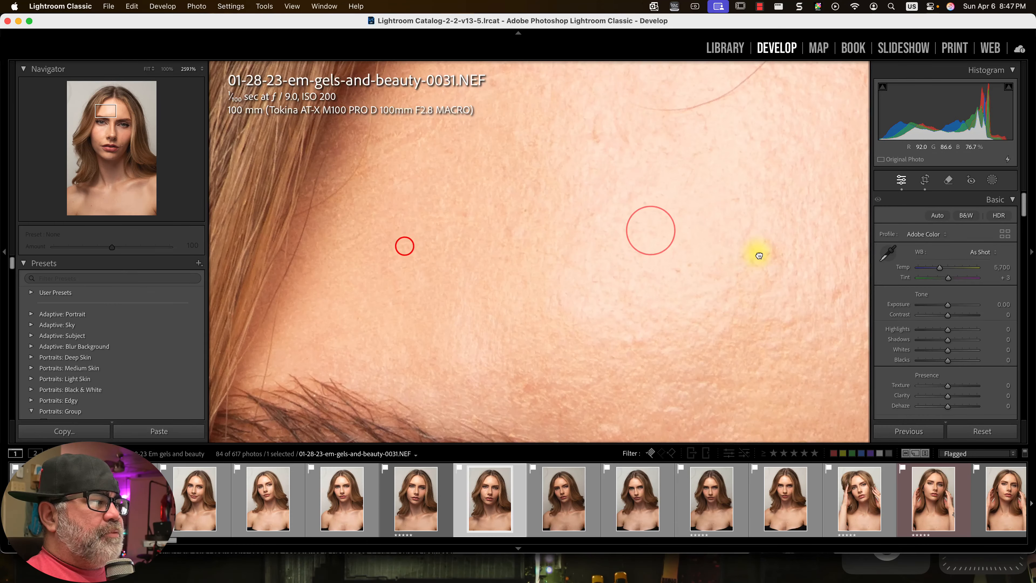
left_click_drag(537, 222, 564, 323)
left_click(553, 268)
left_click(545, 121)
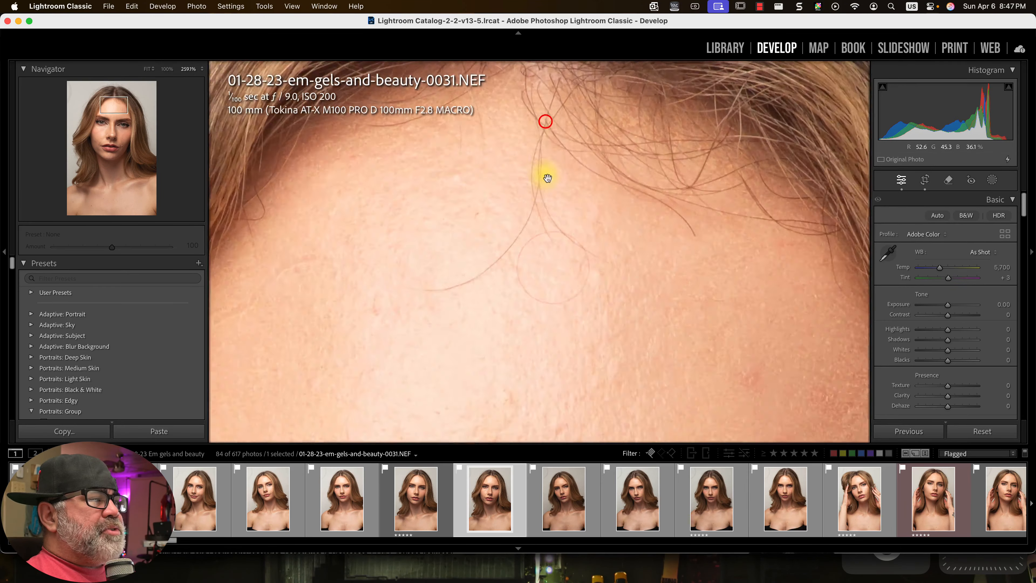
left_click_drag(546, 260, 583, 322)
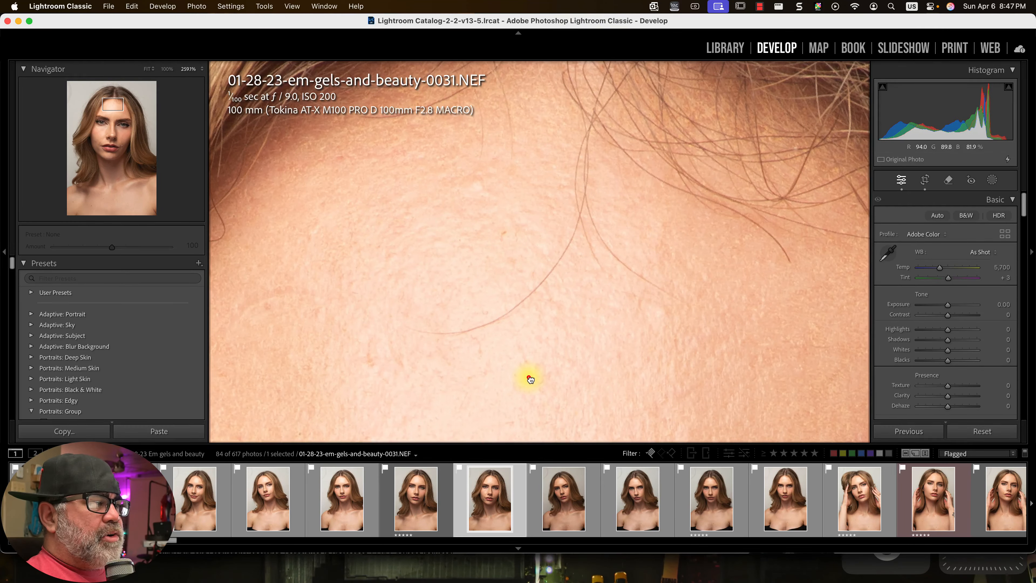
left_click(530, 379)
Inspect the stray hairs around the outer edges of the hair against the background.
left_click(653, 244)
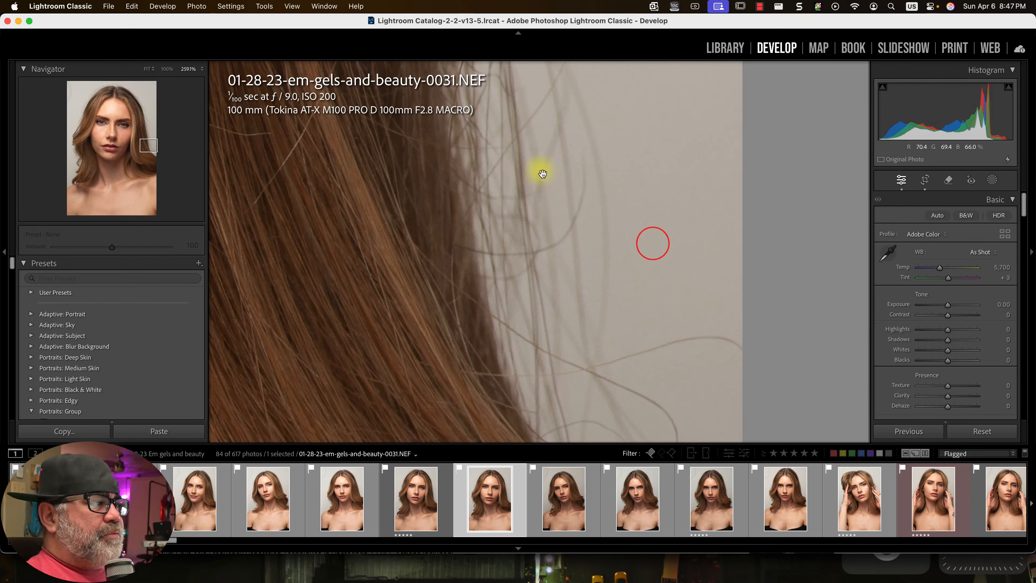
left_click_drag(541, 170, 599, 498)
left_click_drag(525, 111, 636, 408)
left_click(518, 97)
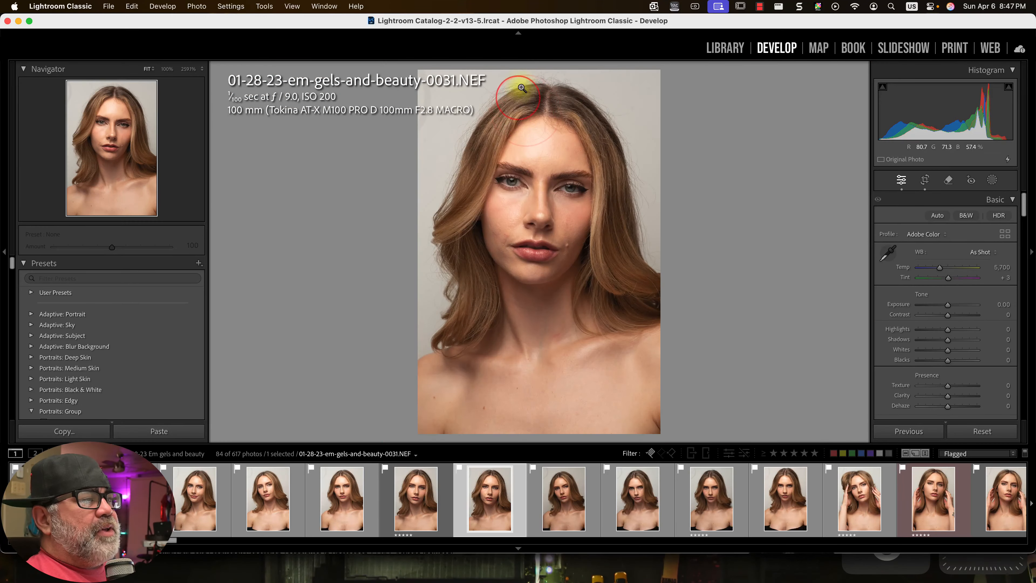
left_click(556, 80)
left_click_drag(397, 159, 806, 165)
left_click(501, 230)
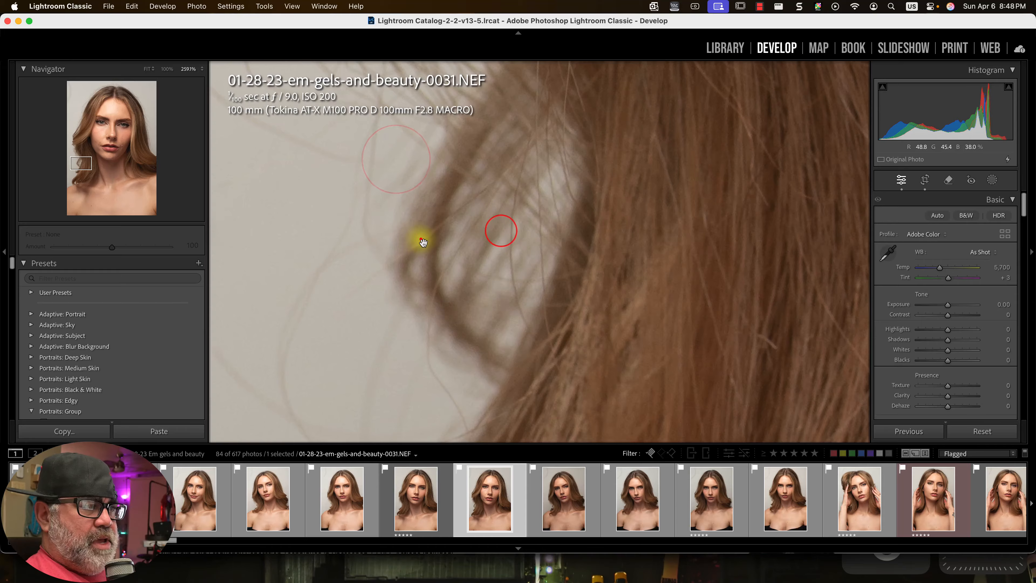
left_click(422, 241)
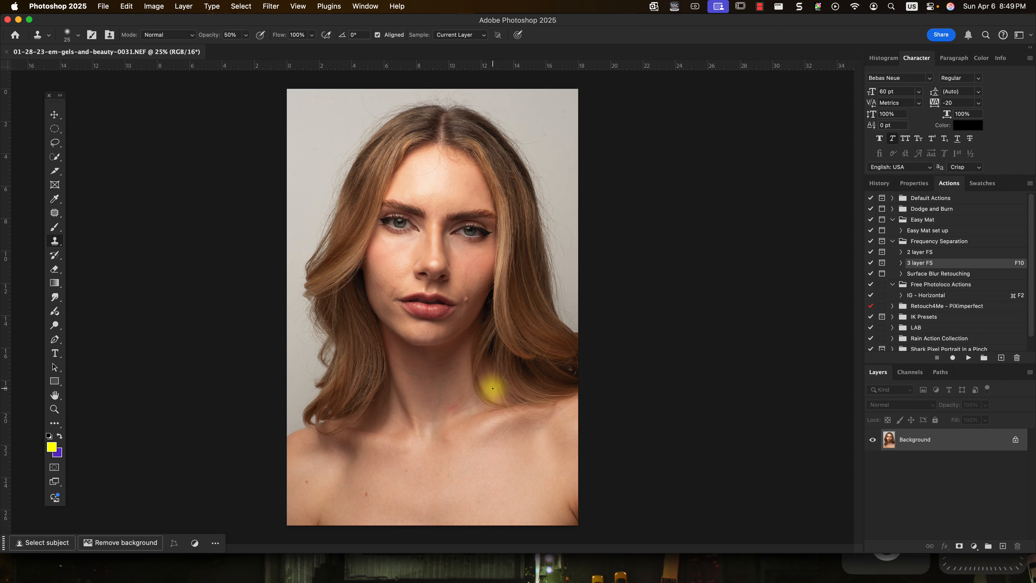
In Photoshop, duplicate the background layer twice, naming the top copy Texture and the lower copy Tones.
key("super+j")
key("super+j")
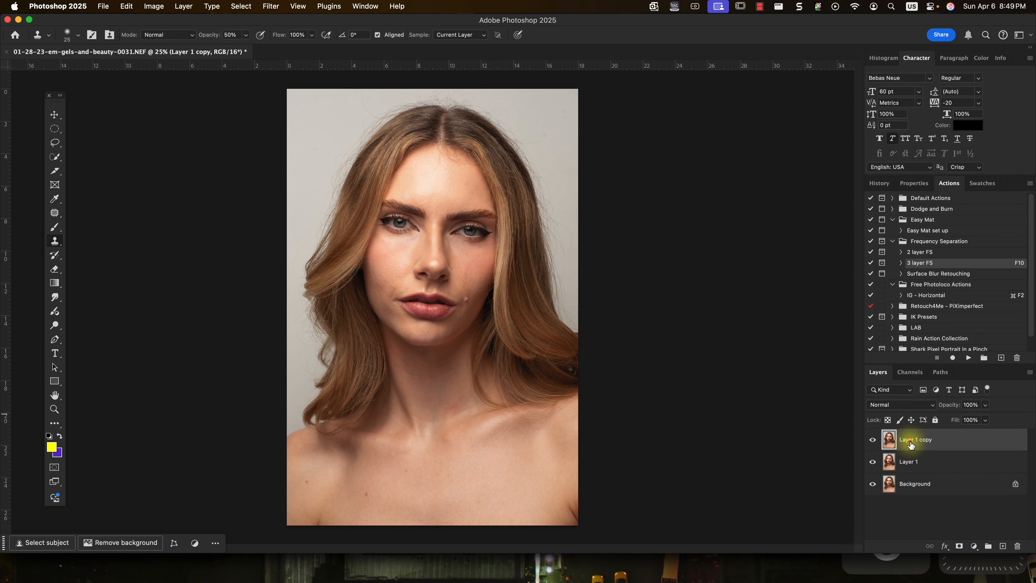
double_click(911, 441)
type("Texture")
key("Return")
double_click(911, 464)
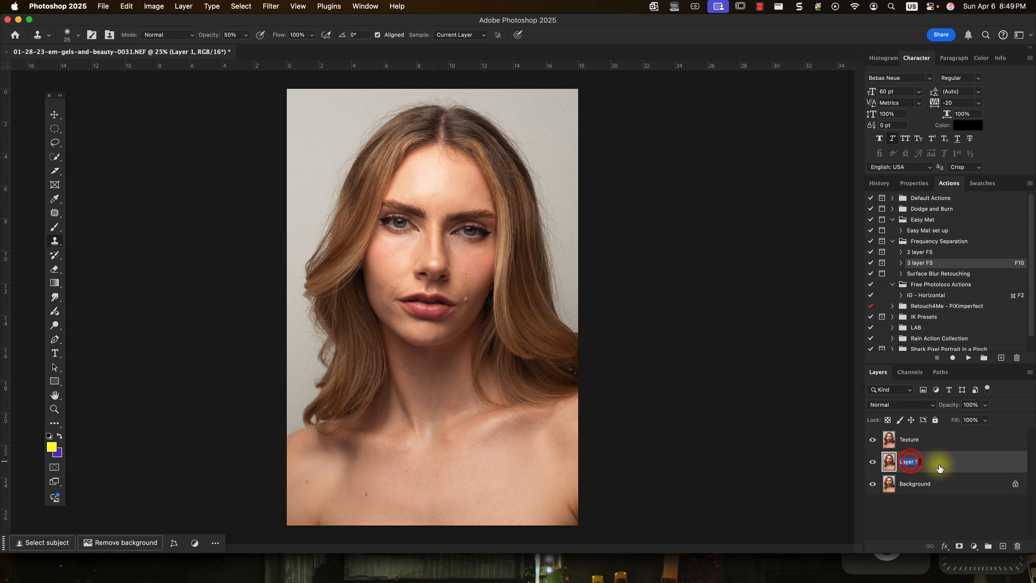
key("Return")
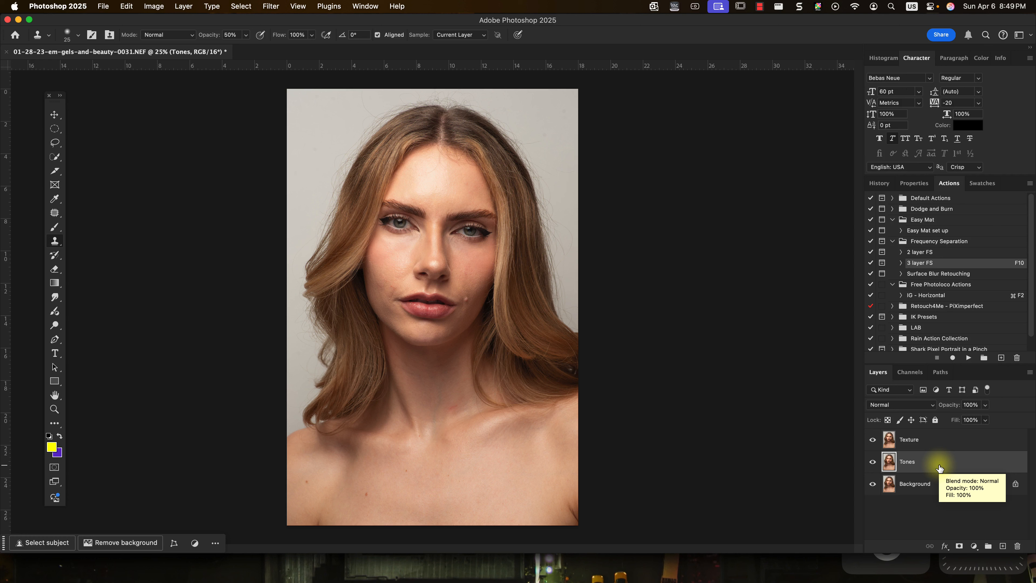
Hide the Texture layer and start a Gaussian Blur on the Tones layer, previewing the cheek with a radius of 17.6 pixels.
left_click(873, 440)
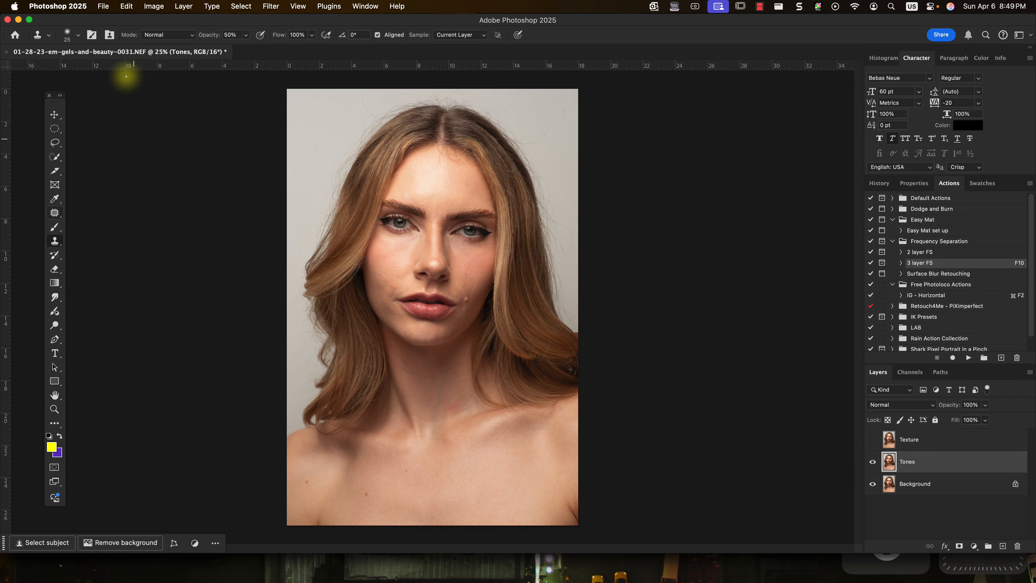
left_click(270, 6)
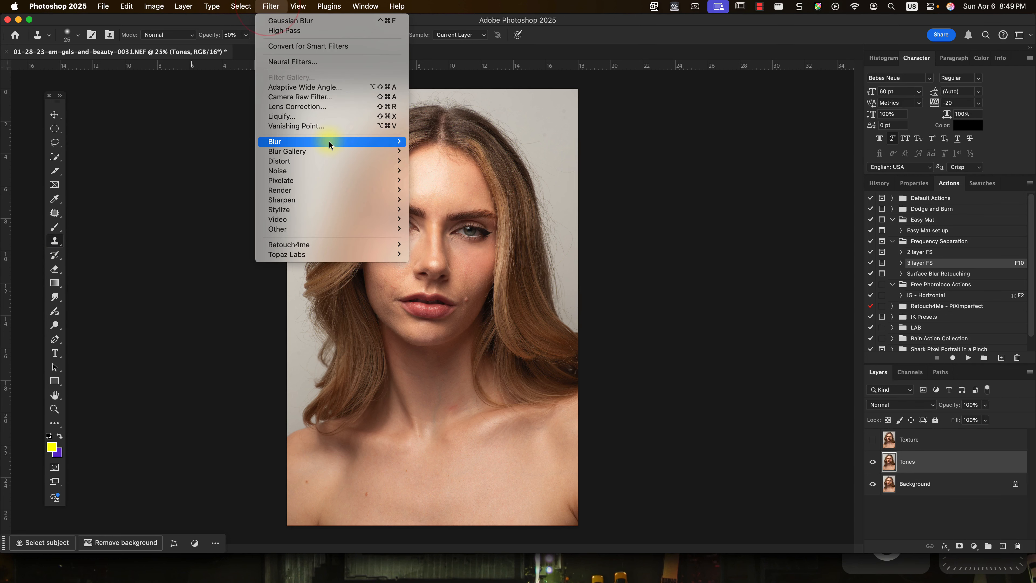
mouse_move(329, 141)
left_click(441, 180)
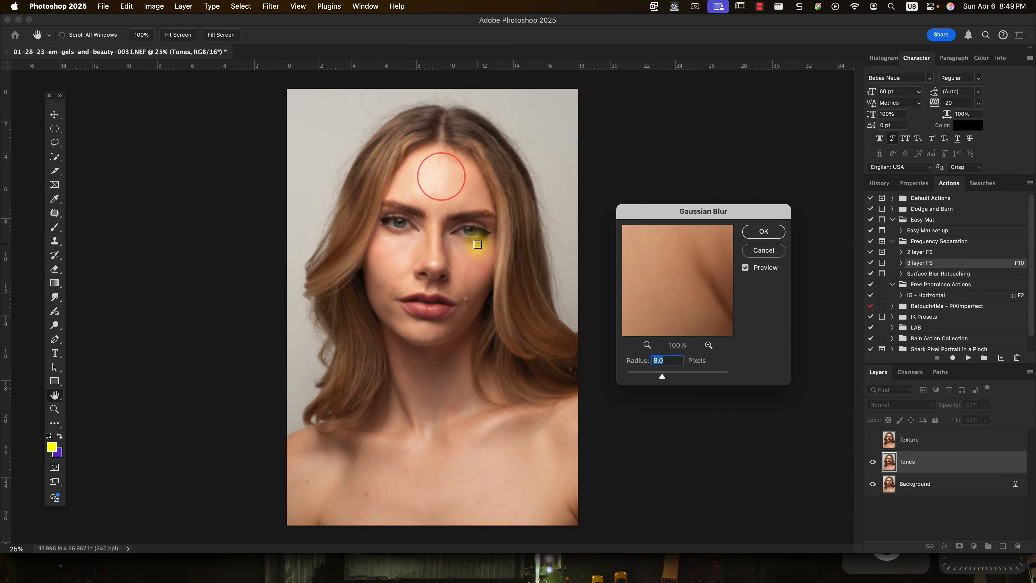
left_click(390, 287)
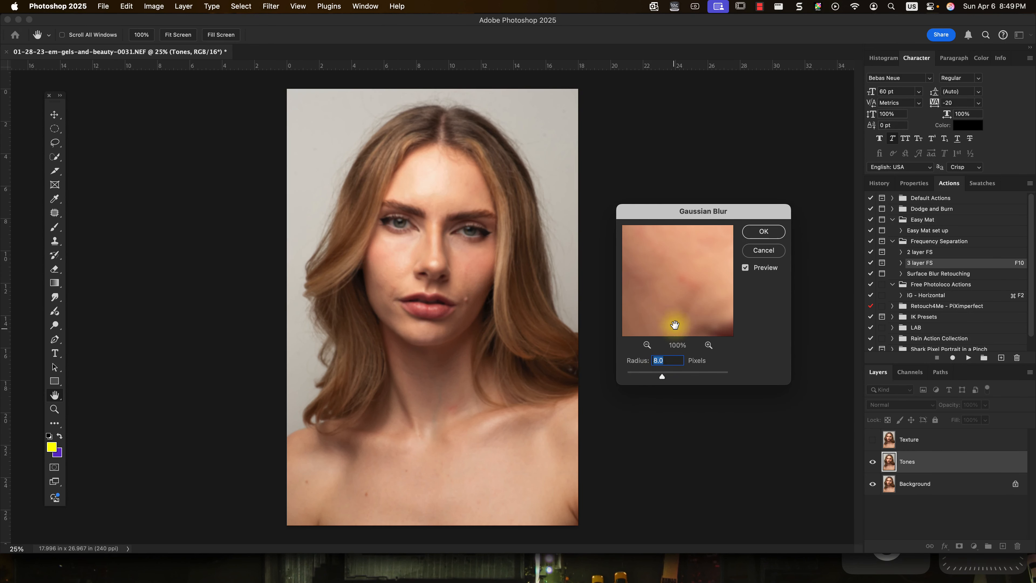
left_click_drag(673, 300, 681, 299)
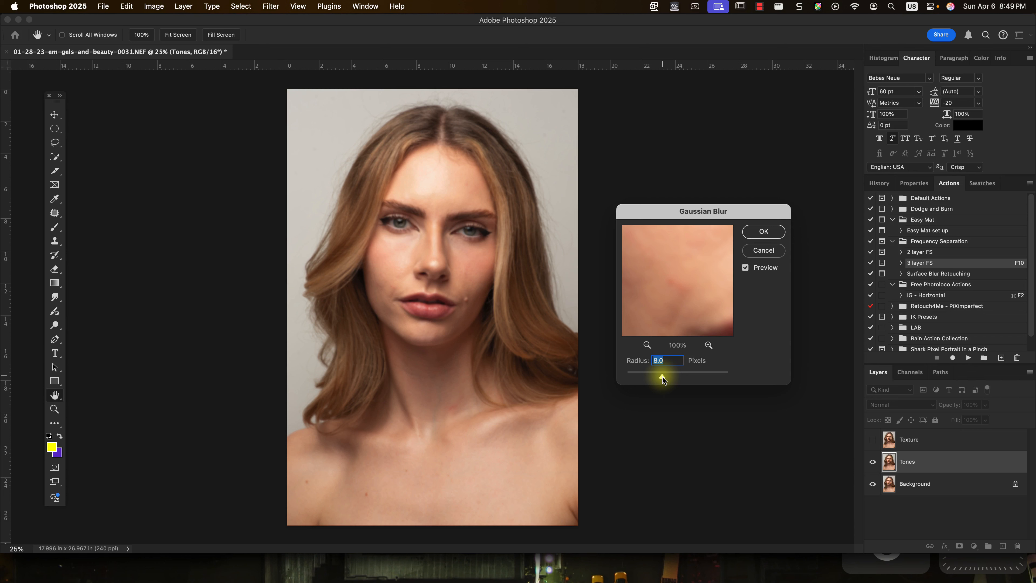
left_click_drag(654, 217, 401, 209)
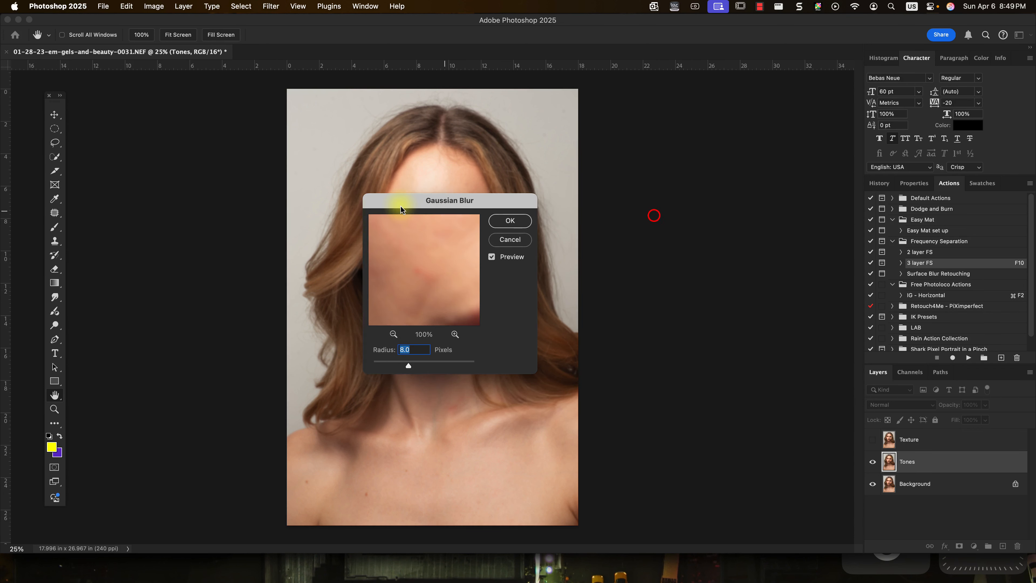
left_click_drag(410, 364, 417, 370)
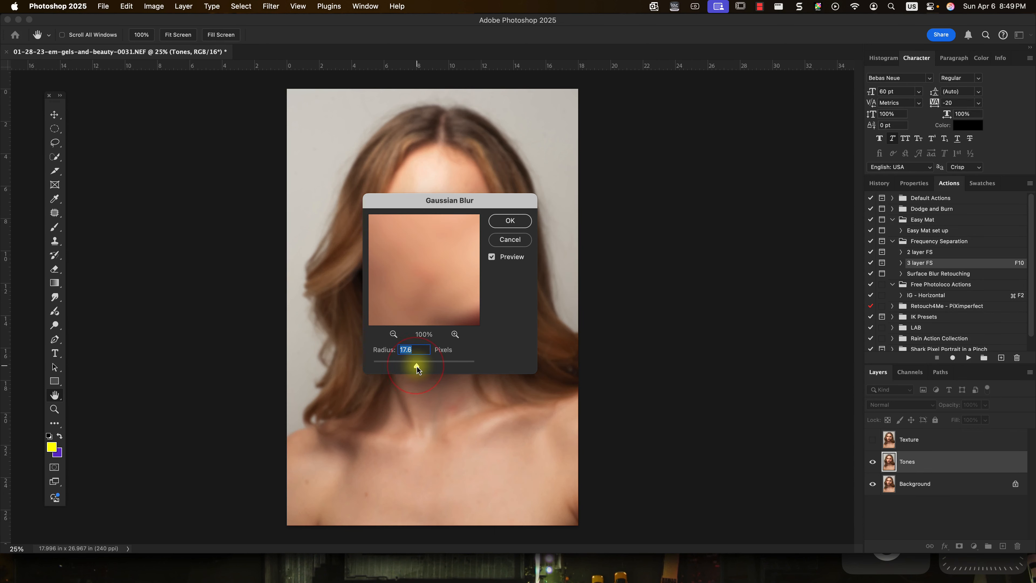
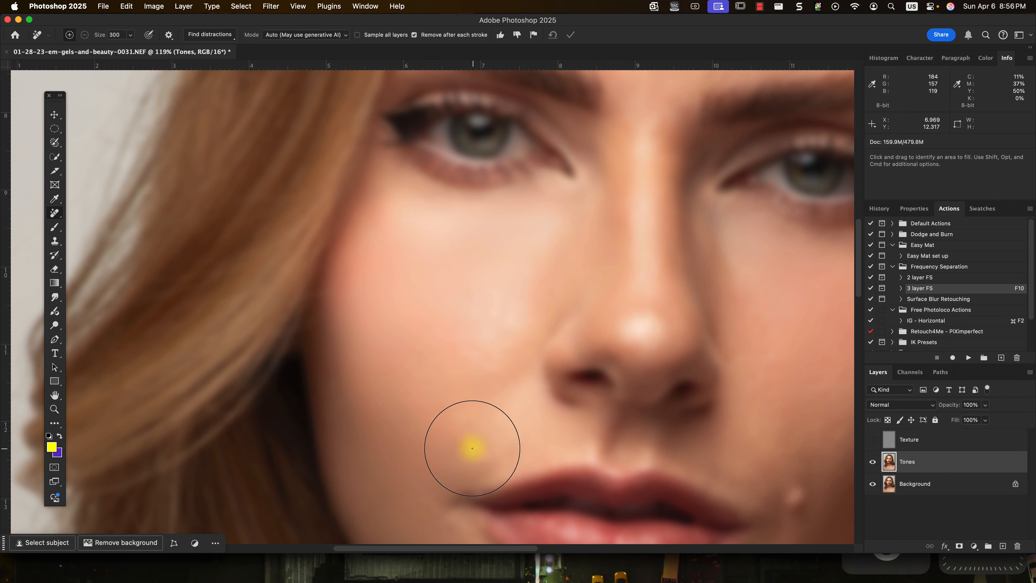
Show the Texture layer again above the Tones layer.
left_click(873, 441)
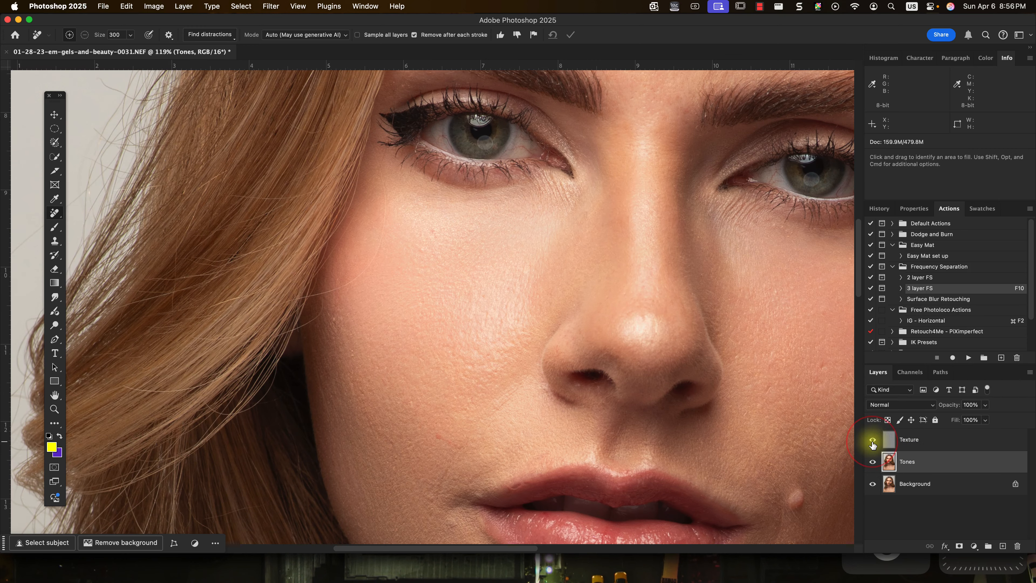
Hide the Texture layer and use the Remove tool at size 150 on the blotches at the forehead's outer right side on the Tones layer.
left_click_drag(504, 294, 469, 363)
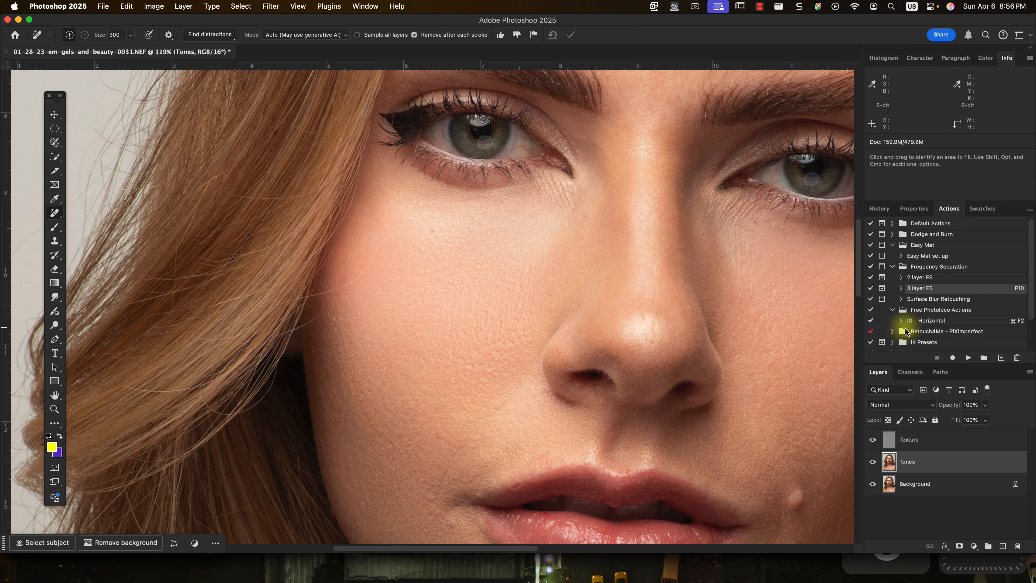
scroll(474, 427, "down", 5)
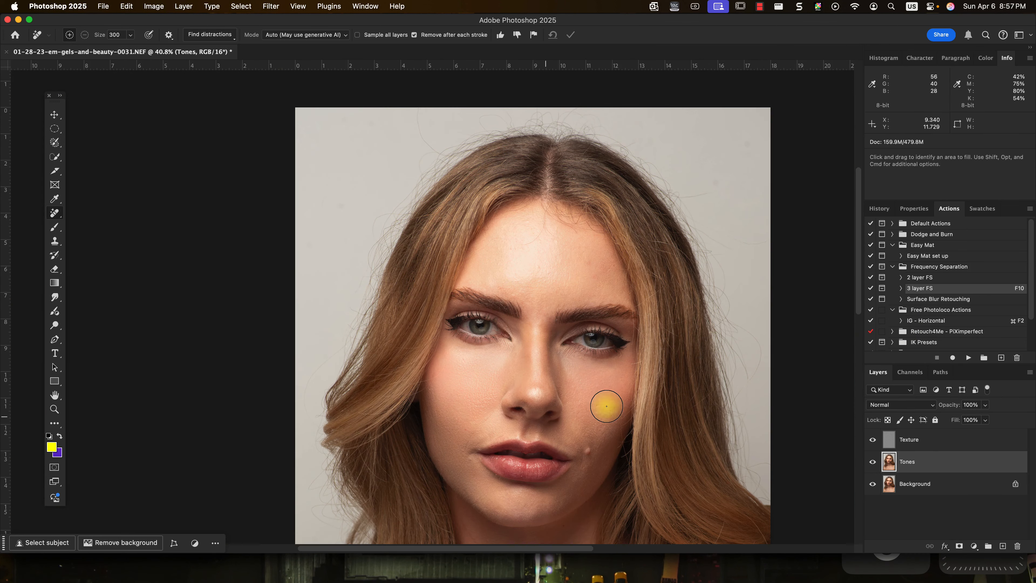
scroll(475, 425, "up", 2)
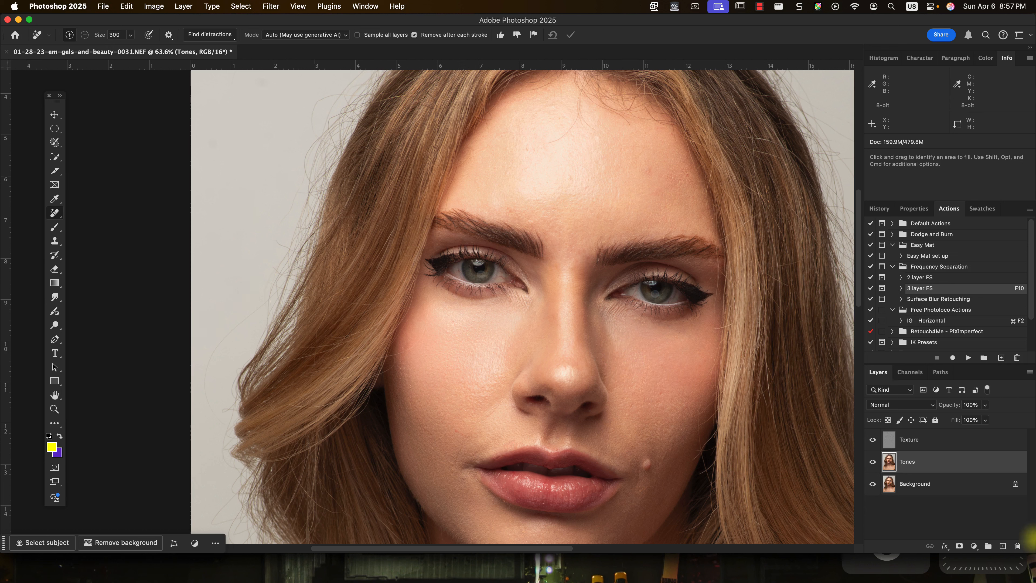
left_click(873, 441)
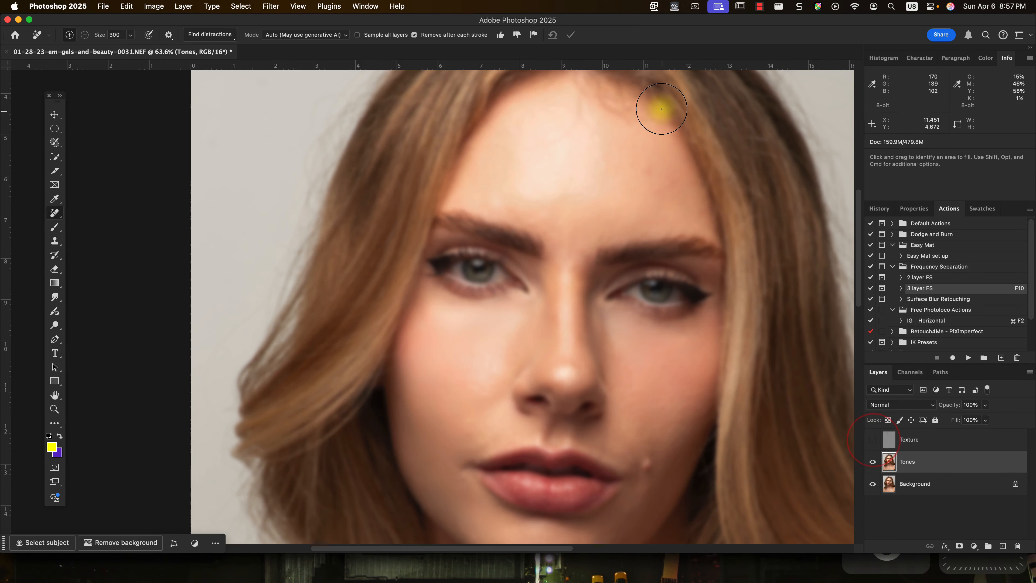
scroll(592, 149, "up", 3)
key("bracketleft")
key("bracketleft")
key("bracketleft")
key("bracketleft")
left_click_drag(704, 185, 703, 191)
left_click(745, 209)
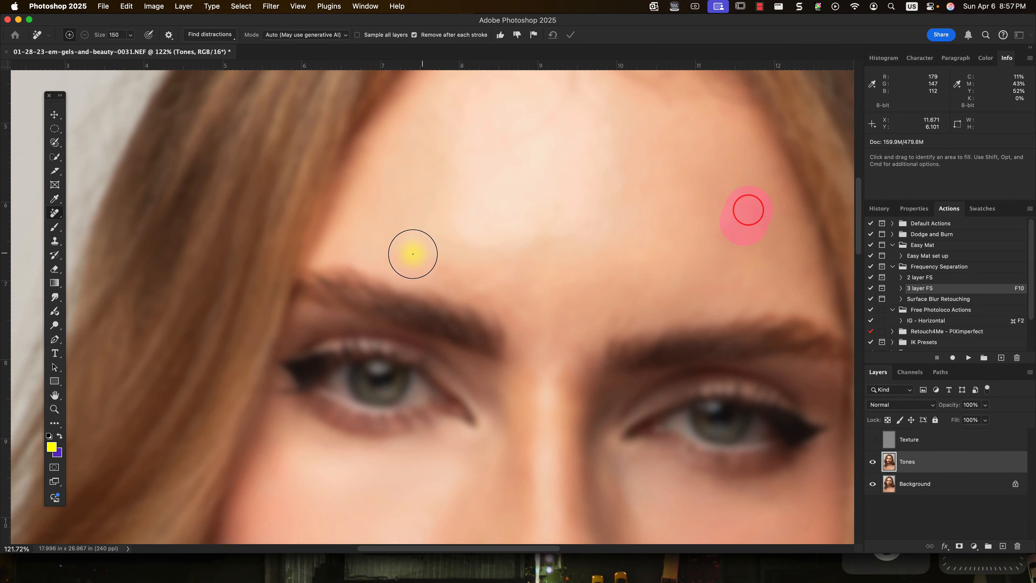
Even out the blotchy tones between the eyebrows and across the forehead with Remove tool strokes, starting at brush size 90.
key("bracketleft")
key("bracketleft")
key("bracketleft")
left_click_drag(515, 308, 439, 271)
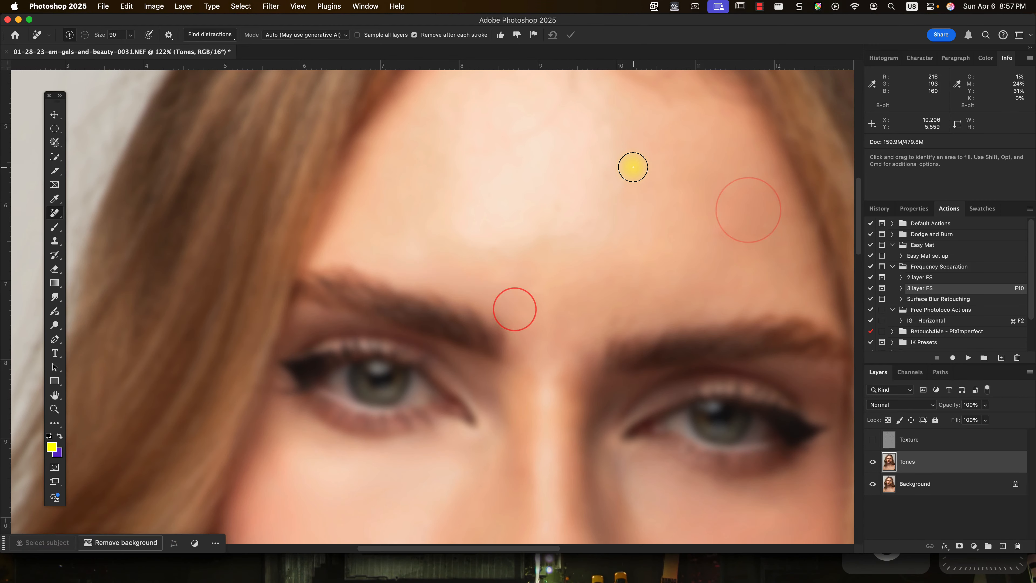
key("bracketright")
key("bracketright")
key("bracketright")
left_click_drag(625, 280, 651, 342)
left_click_drag(630, 208, 717, 271)
key("bracketright")
key("bracketright")
key("bracketright")
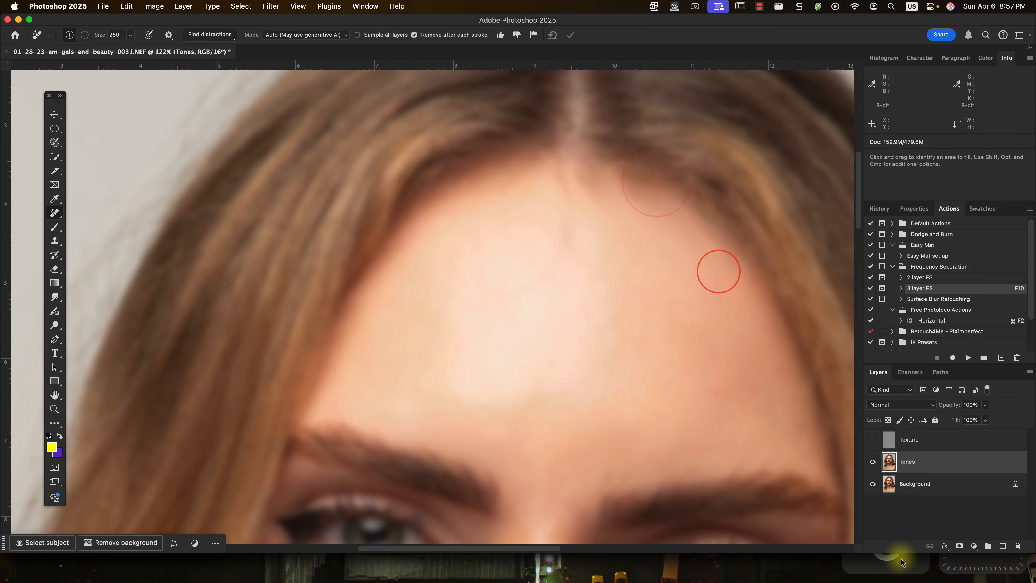
Toggle the Texture layer's visibility and review the history states to compare the forehead before and after the tone cleanup.
left_click(872, 444)
left_click(873, 440)
left_click(872, 439)
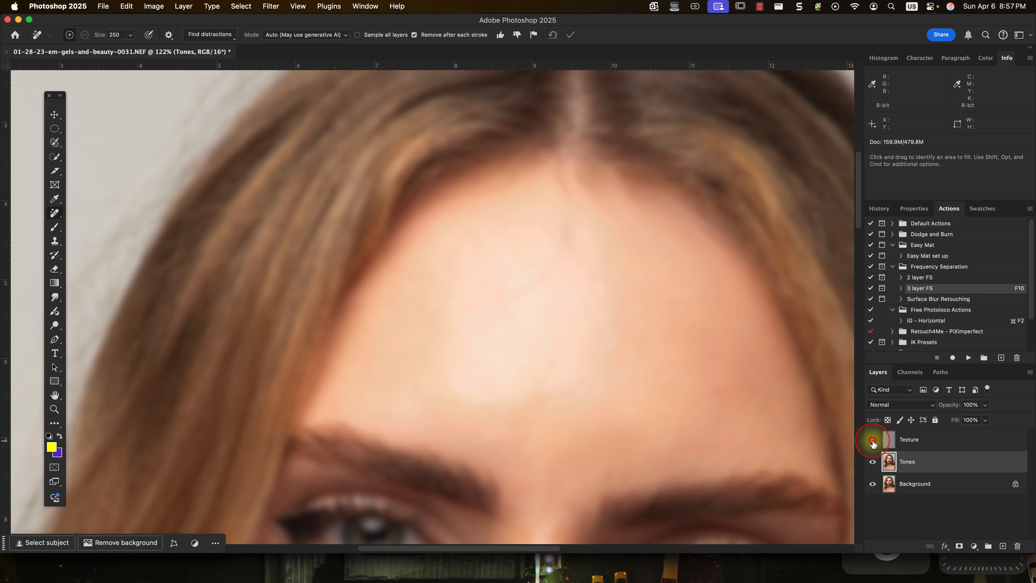
left_click(873, 440)
left_click(879, 208)
left_click(913, 294)
left_click(914, 343)
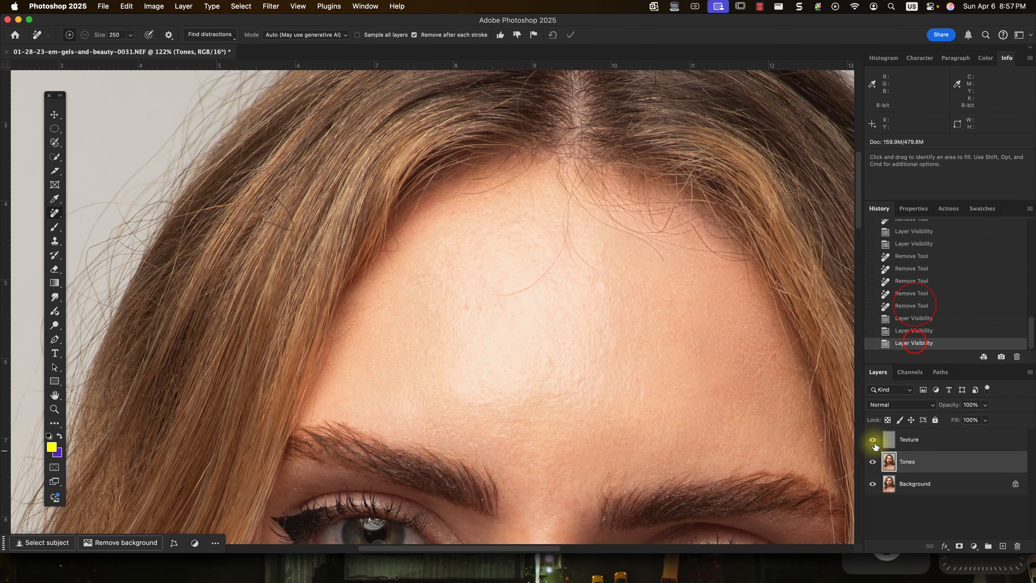
Hide the Texture layer and remove the dark smudges on the upper central forehead with the Remove tool at size 125.
left_click(873, 439)
left_click(446, 290)
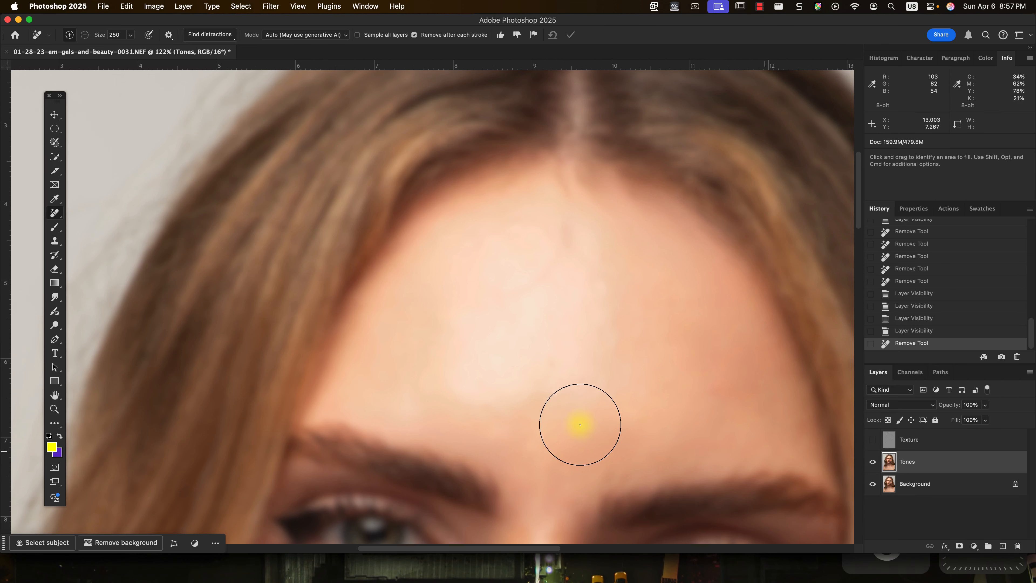
key("bracketleft")
key("bracketleft")
key("bracketleft")
key("bracketleft")
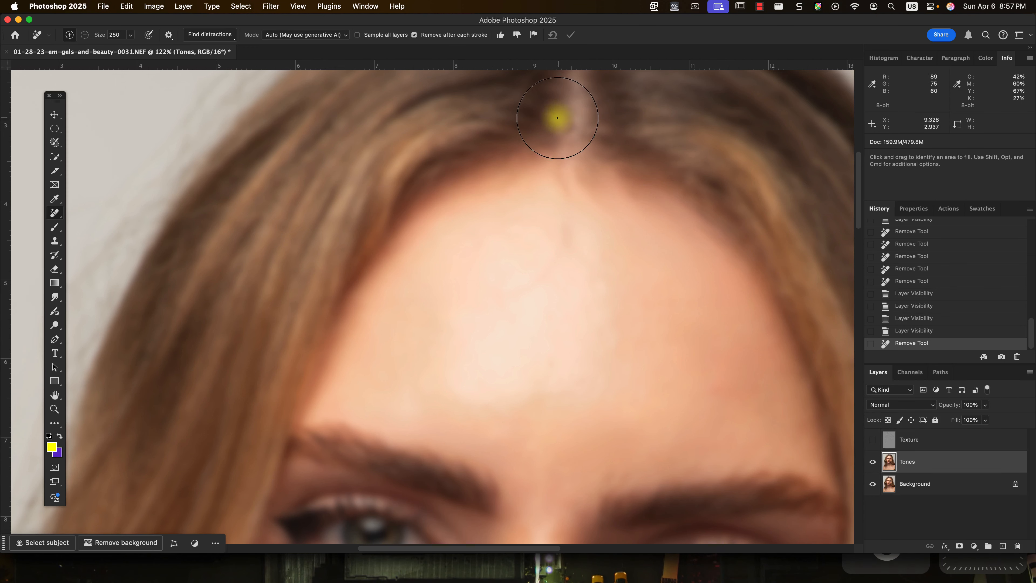
left_click_drag(563, 226, 522, 296)
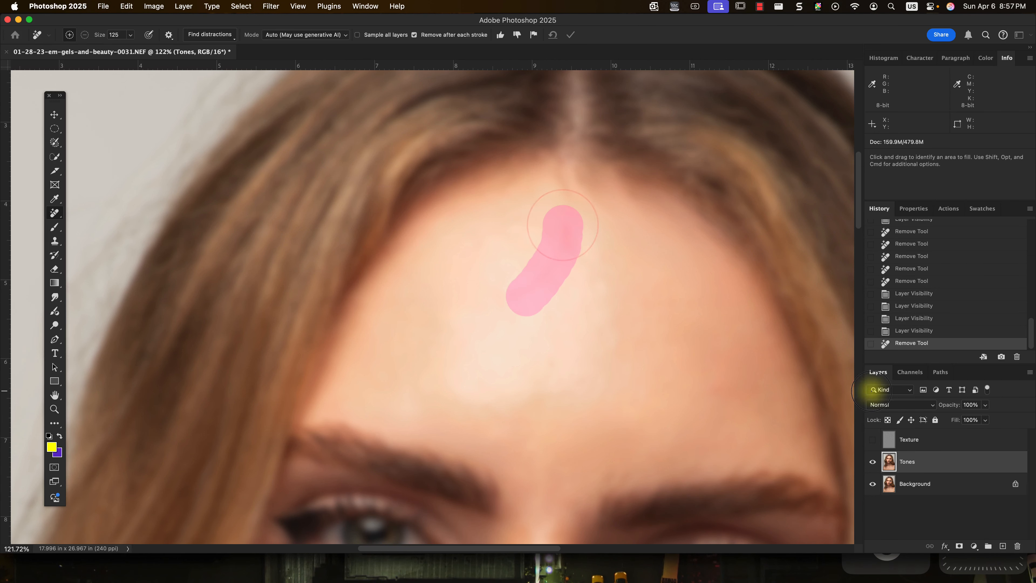
Undo the last Remove stroke on the Tones layer and show the Texture layer again.
left_click(911, 318)
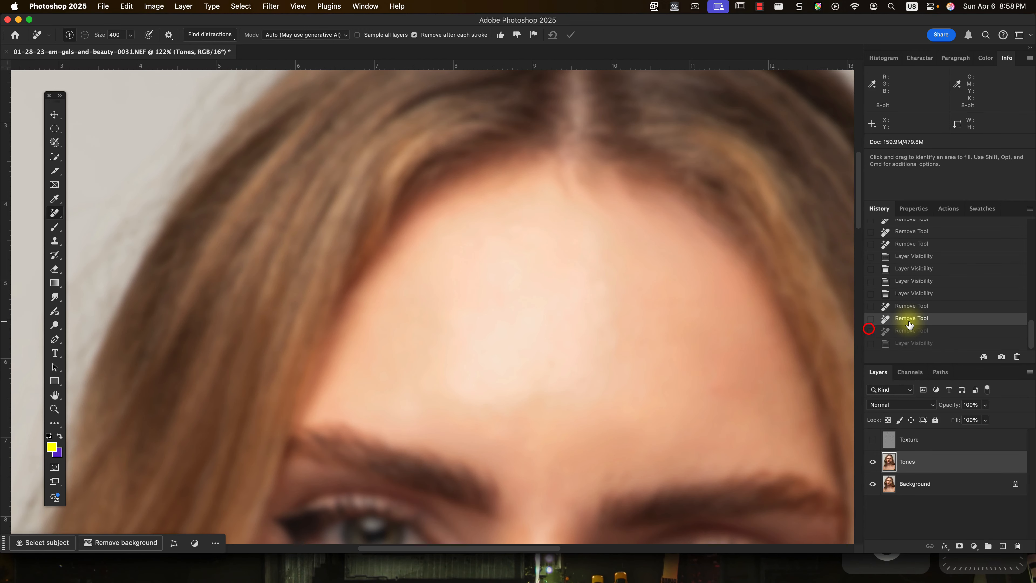
key("bracketright")
key("bracketright")
key("bracketright")
key("bracketright")
key("bracketright")
key("bracketright")
scroll(550, 444, "down", 6)
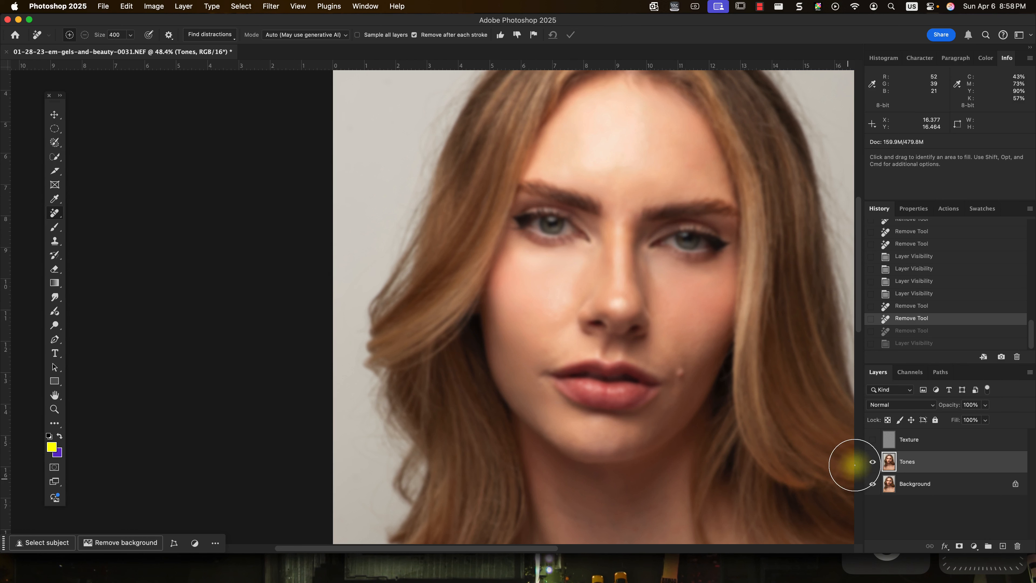
left_click(873, 440)
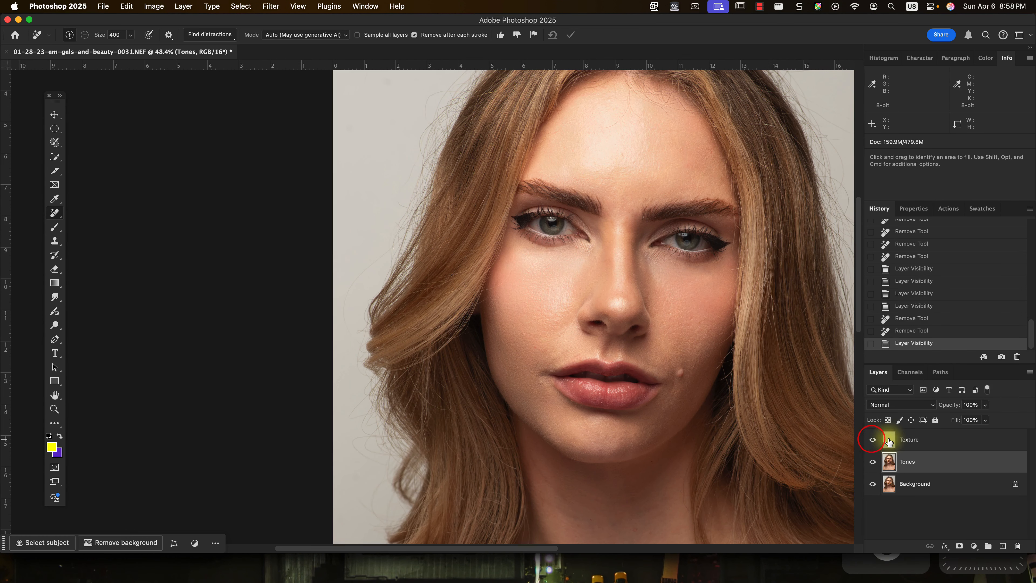
On the Texture layer, clone clean skin over the bumps on the central forehead using the Clone Stamp at size 50.
left_click(911, 440)
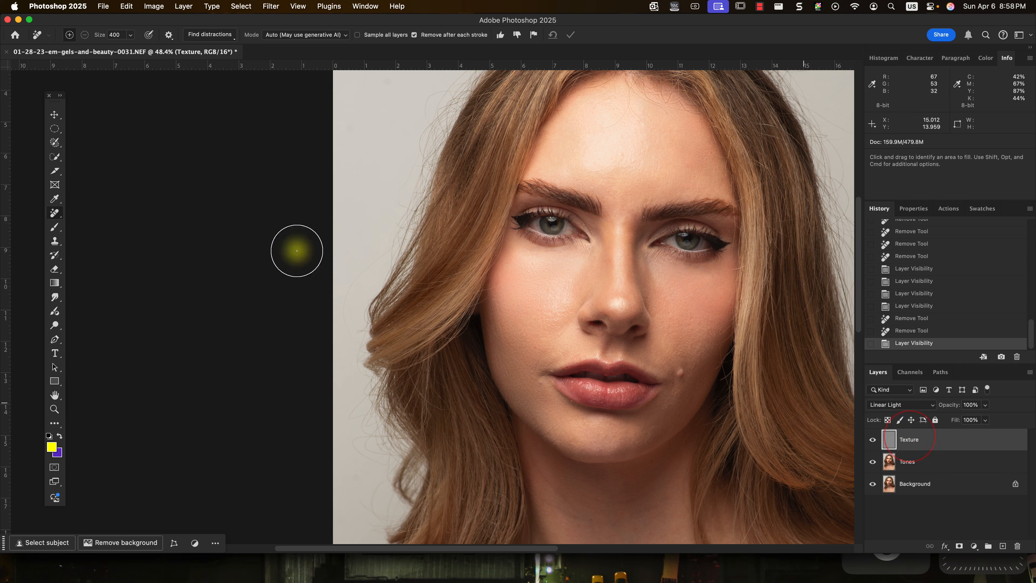
left_click(55, 243)
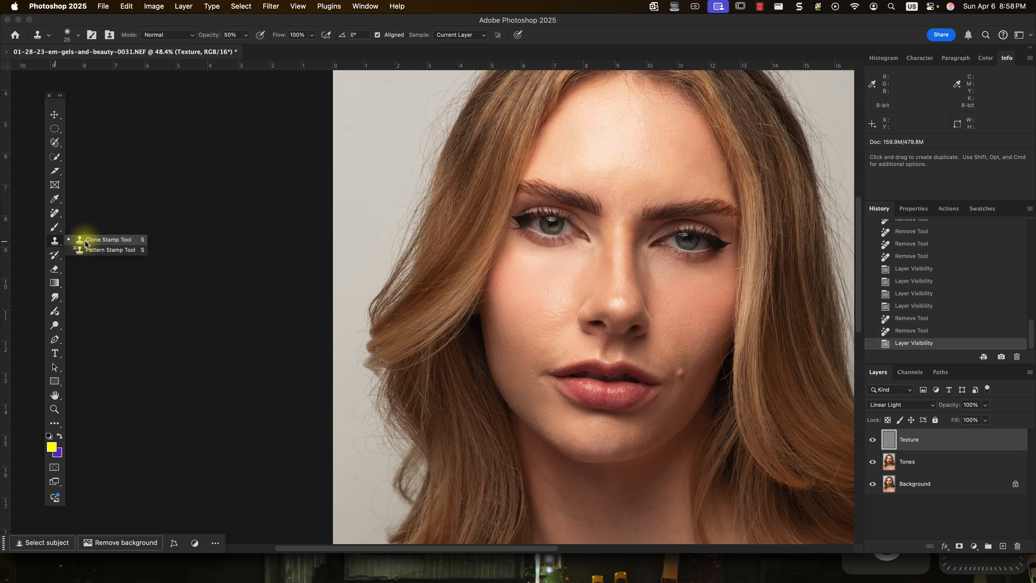
left_click(87, 240)
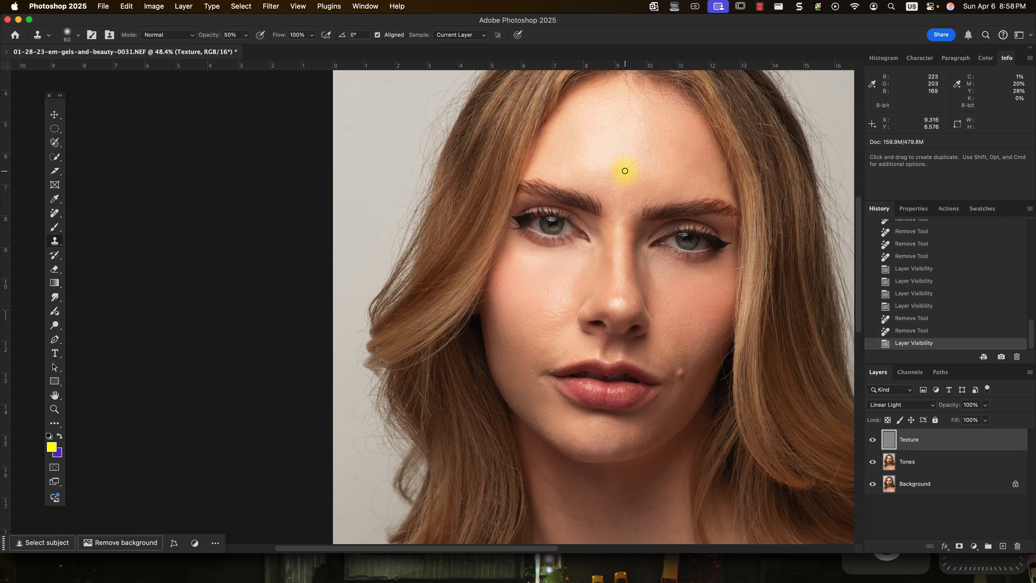
scroll(662, 151, "up", 6)
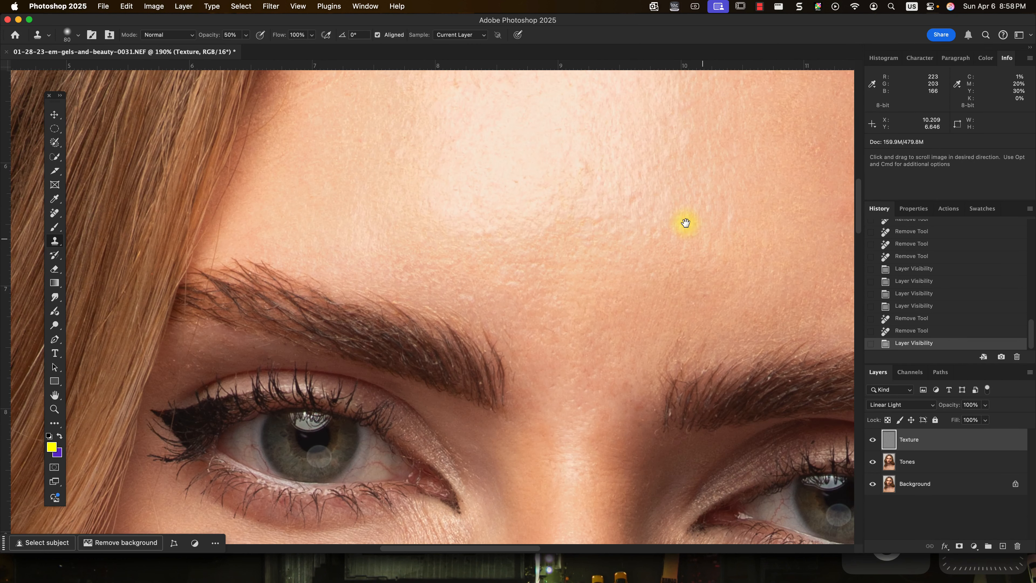
left_click_drag(685, 222, 629, 410)
scroll(628, 433, "down", 2)
scroll(582, 500, "up", 3)
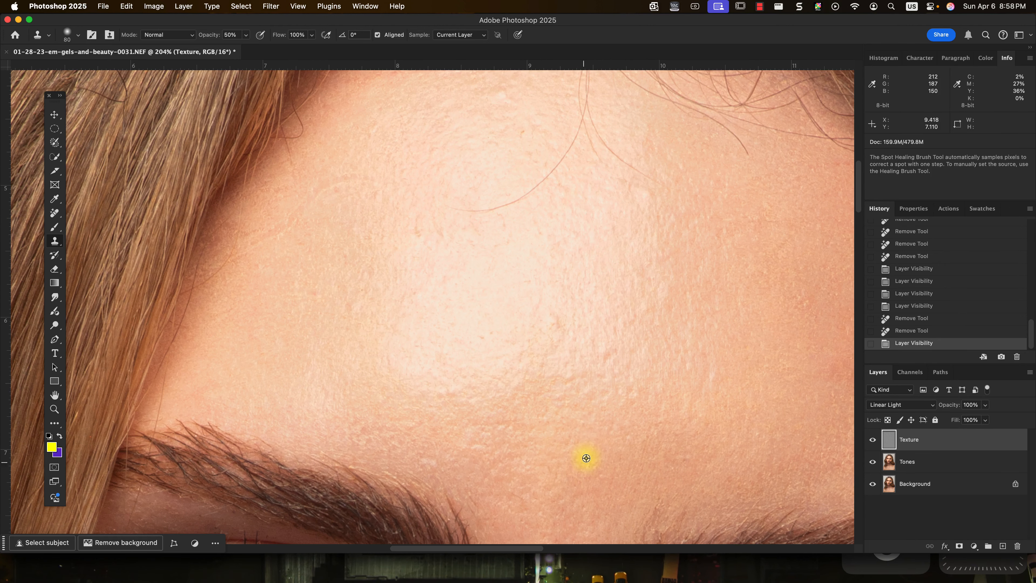
key("[")
left_click(595, 418, "alt")
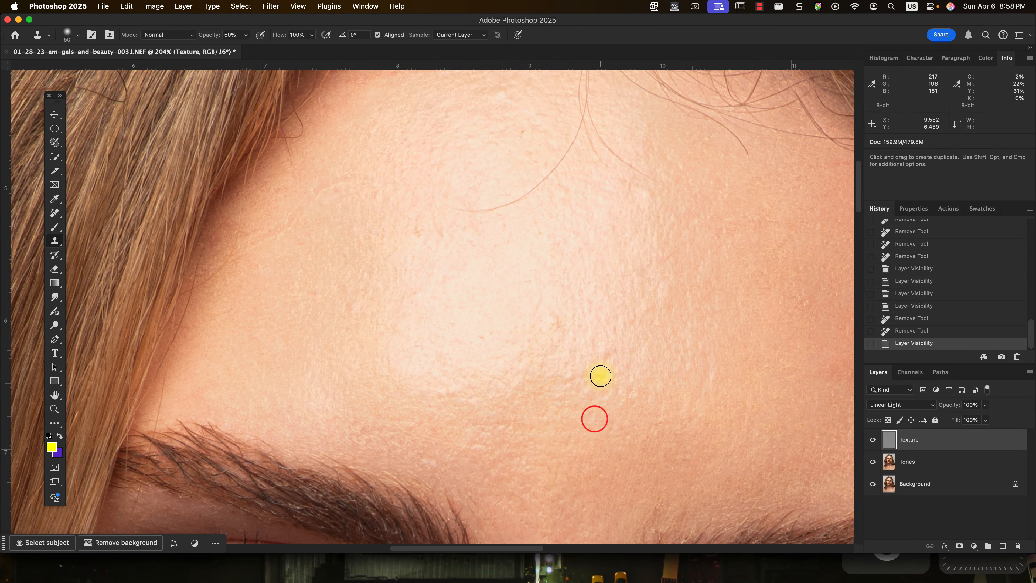
left_click_drag(604, 359, 611, 347)
left_click_drag(557, 322, 555, 319)
Clone clean skin texture over the marks on the left side of the forehead at 100% opacity, starting with brush size 45.
key("[")
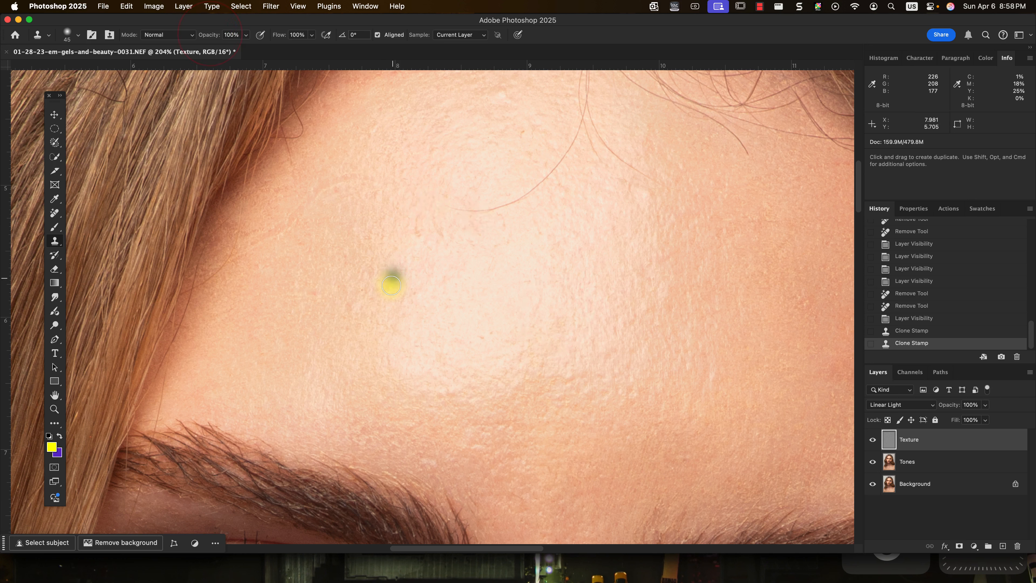
left_click(386, 286, "alt")
mouse_move(416, 233)
left_mouse_down()
mouse_move(422, 212)
mouse_move(436, 234)
left_mouse_up()
left_click_drag(351, 318, 350, 290)
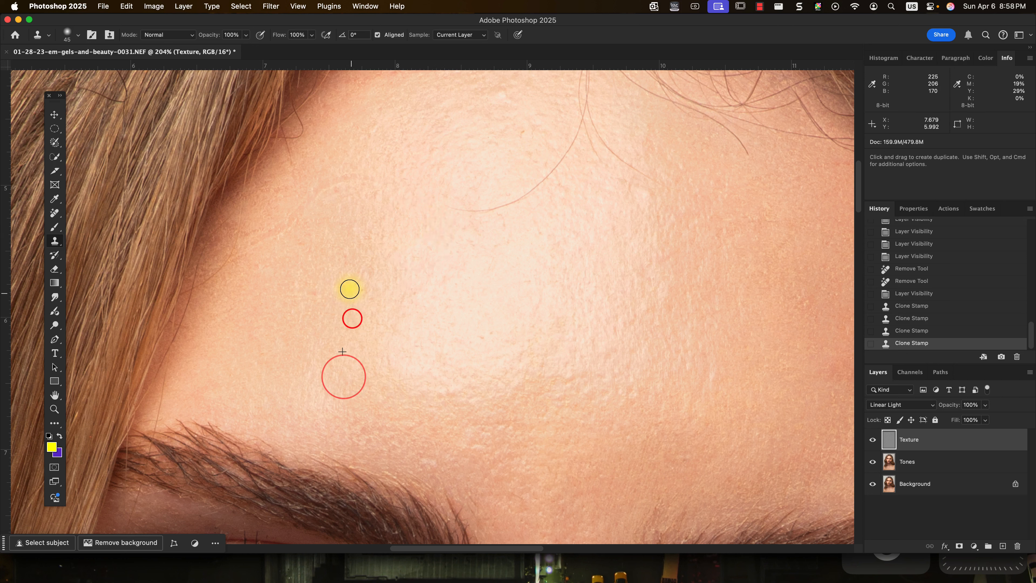
left_click(351, 384, "alt")
mouse_move(360, 348)
left_mouse_down()
mouse_move(324, 292)
mouse_move(350, 244)
mouse_move(310, 339)
mouse_move(313, 293)
mouse_move(355, 217)
left_mouse_up()
left_click(309, 332, "alt")
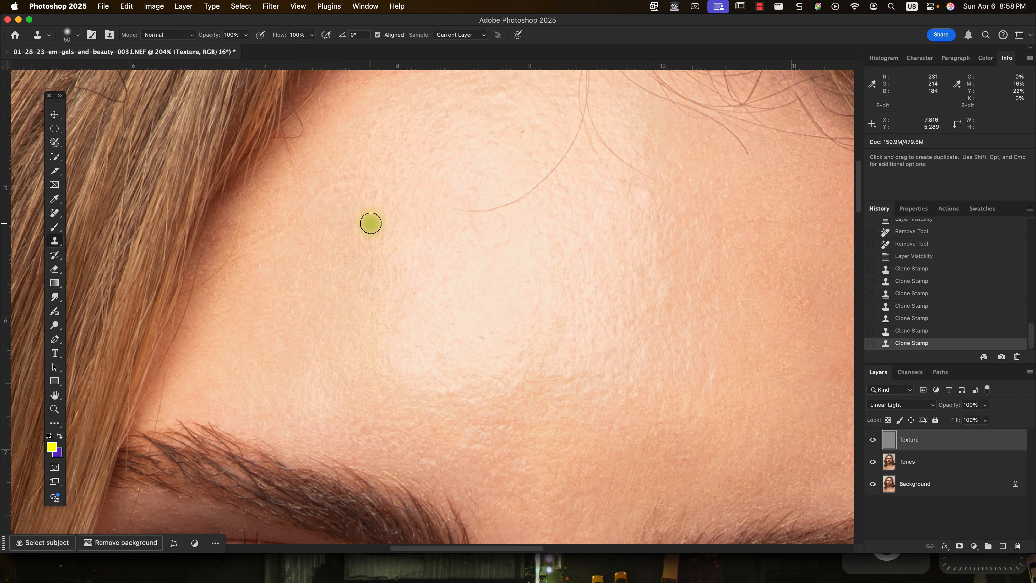
left_click(370, 229, "alt")
left_click(366, 176)
left_click(241, 342, "alt")
left_click(230, 308)
Clone clean texture over the specks in the bright central area of the upper forehead with a size 35 brush.
left_click_drag(598, 256, 557, 459)
key("bracketleft")
key("bracketleft")
left_click(488, 445, "alt")
mouse_move(412, 410)
left_mouse_down()
mouse_move(437, 413)
mouse_move(506, 381)
left_mouse_up()
left_click(500, 363, "alt")
left_click(522, 358)
mouse_move(535, 341)
left_mouse_down()
mouse_move(542, 254)
mouse_move(559, 343)
left_mouse_up()
Clone away the remaining specks on both sides of the upper forehead highlight.
left_click(601, 419, "alt")
left_click(622, 392)
left_click(590, 380)
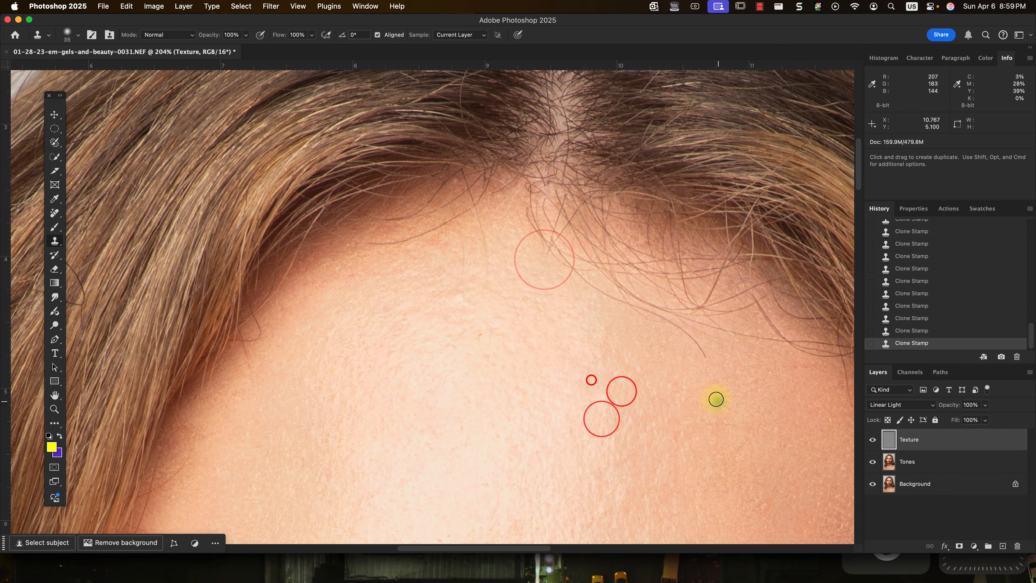
left_click(518, 372, "alt")
left_click(485, 332)
left_click(451, 342)
left_click_drag(439, 371, 387, 371)
Clone clean skin texture over the red spots and bumps on the left cheek below the eye with a size 35 brush.
left_click_drag(600, 493, 594, 111)
left_click_drag(607, 366, 746, 322)
scroll(437, 345, "up", 5)
left_click(458, 303, "alt")
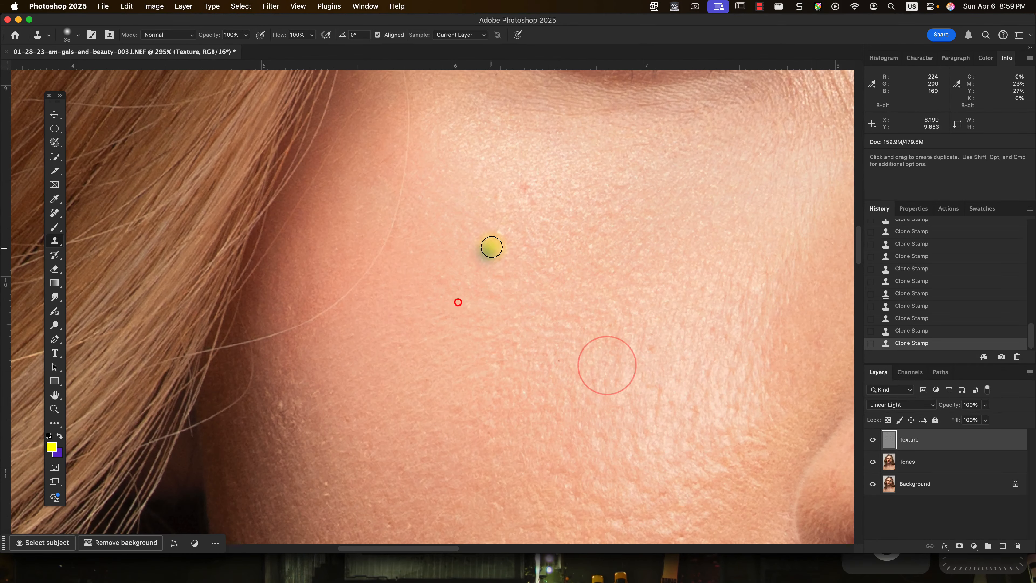
left_click(495, 240)
left_click(520, 192)
left_click_drag(626, 183, 536, 294)
Clone over the uneven pores and bumps on the lower left cheek beside the mouth.
left_click_drag(703, 361, 617, 115)
left_click(488, 347, "alt")
left_click_drag(527, 282, 516, 289)
left_click(405, 211, "alt")
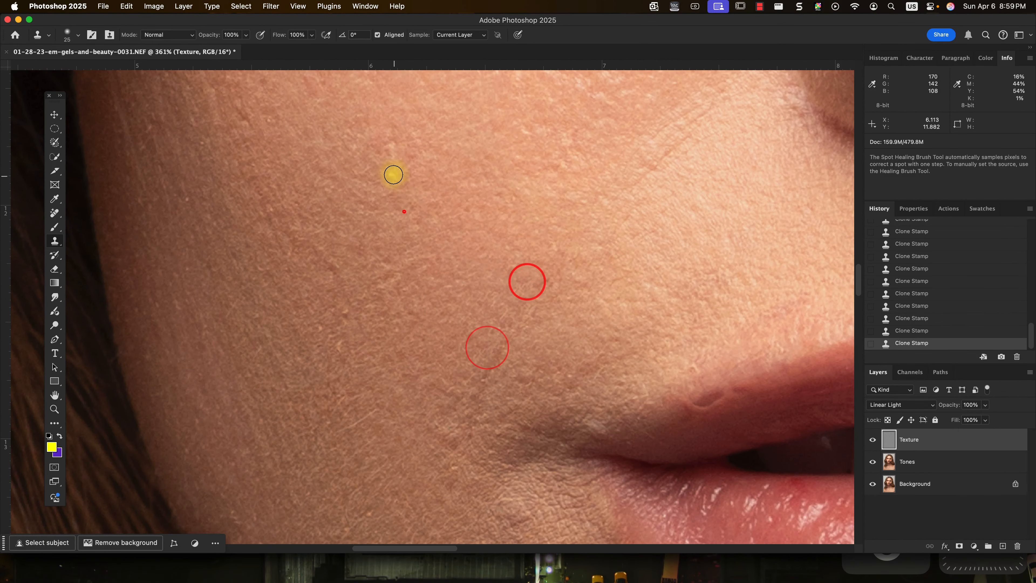
left_click(392, 165)
left_click(308, 437, "alt")
left_click(337, 279)
left_click(448, 324, "alt")
left_click(447, 395)
Clone away the small blemishes near the left corner of the mouth and above the upper lip with a size 40 brush.
scroll(386, 447, "down", 3)
left_click_drag(459, 471, 409, 250)
left_click(403, 306, "alt")
left_click(408, 262)
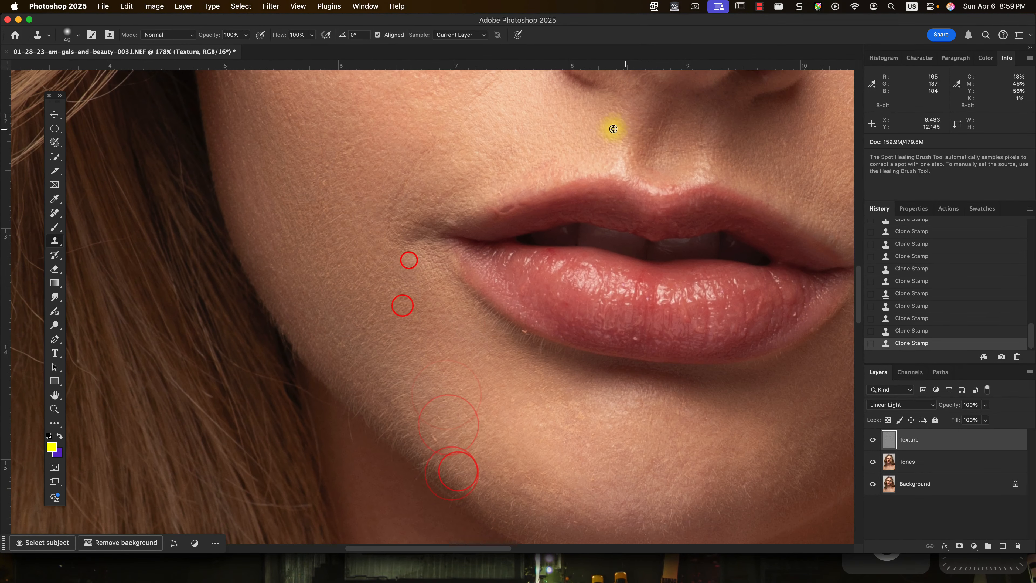
scroll(613, 127, "up", 4)
left_click(619, 200, "alt")
left_click(549, 219)
Clone clean skin texture over the specks on the chin below the lower lip with a size 35 brush.
scroll(484, 297, "down", 4)
left_click_drag(701, 355, 462, 148)
scroll(454, 357, "up", 4)
left_click(539, 385)
left_click(687, 314)
left_click(653, 306)
left_click(597, 297)
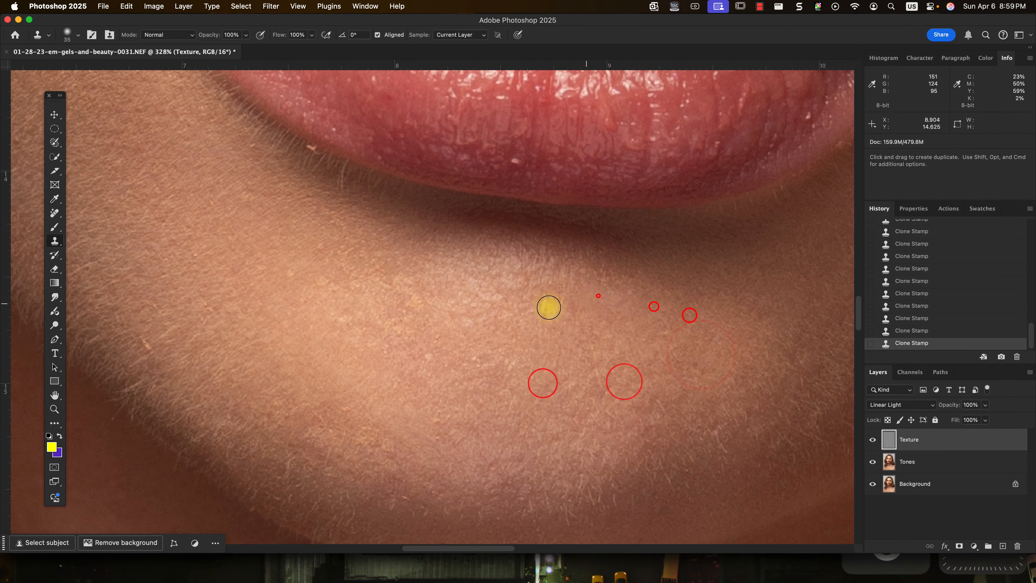
left_click(539, 301)
Clone over the small blemishes and bumps on the right cheek beside the nose with the size 35 brush.
left_click_drag(285, 352, 604, 359)
scroll(528, 364, "down", 5)
scroll(616, 310, "up", 2)
left_click_drag(702, 223, 561, 322)
scroll(562, 322, "up", 3)
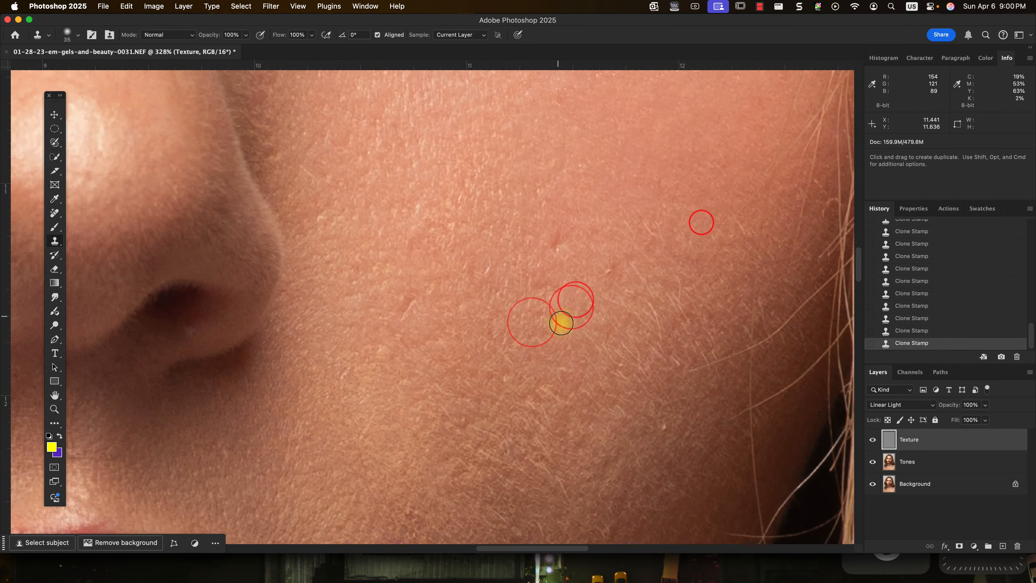
scroll(507, 398, "down", 4)
scroll(479, 234, "up", 3)
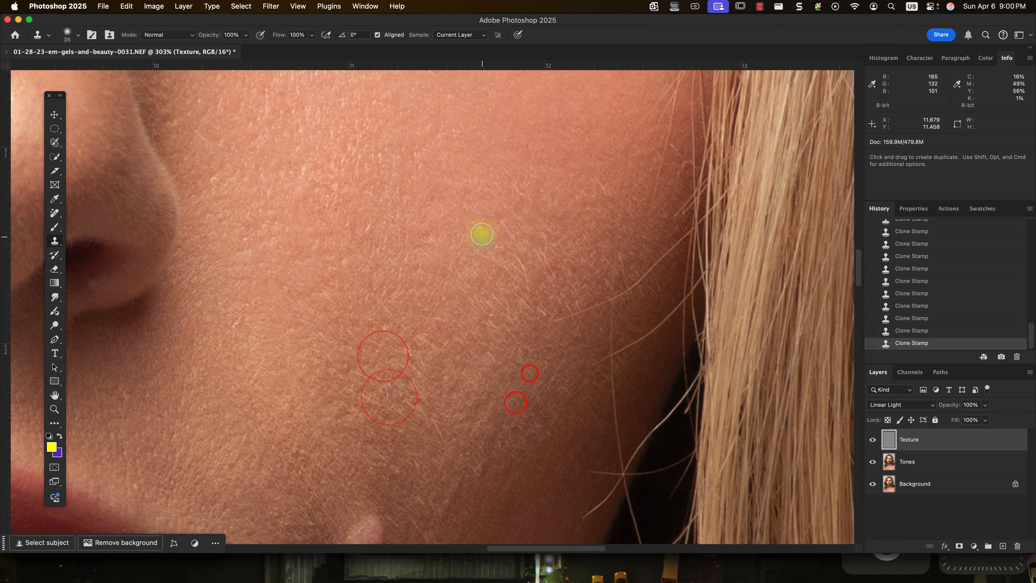
left_click_drag(481, 233, 529, 406)
left_click(599, 274)
left_click(575, 268)
Clone over the remaining texture flaws on the left side of the forehead above the eyebrow.
scroll(576, 268, "down", 4)
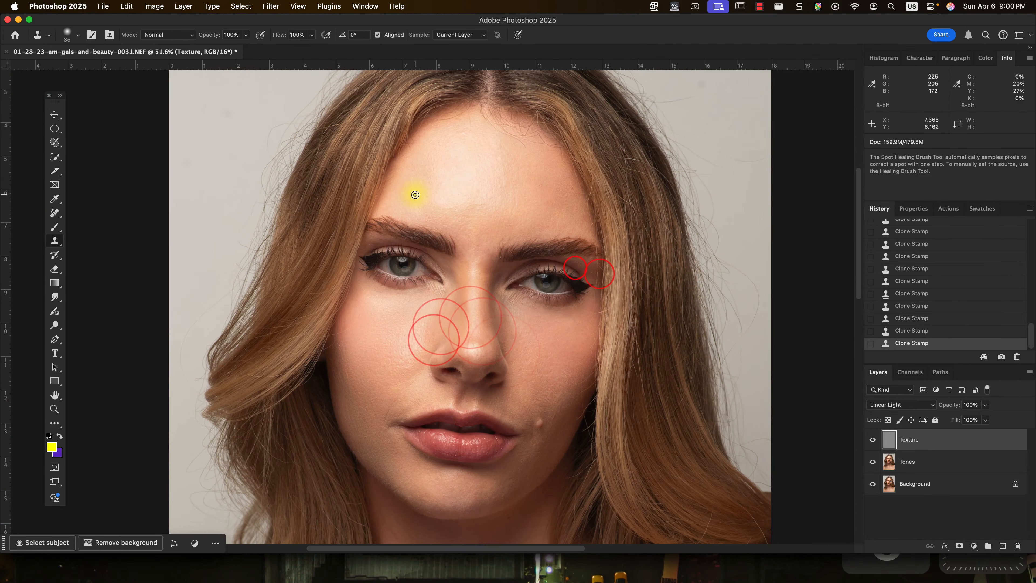
scroll(414, 195, "up", 4)
left_click(519, 276)
left_click(518, 228)
Clone away stray brow hairs and blemishes between the eyebrows and beside the nose bridge with a size 45 brush.
scroll(534, 386, "down", 4)
scroll(602, 301, "up", 4)
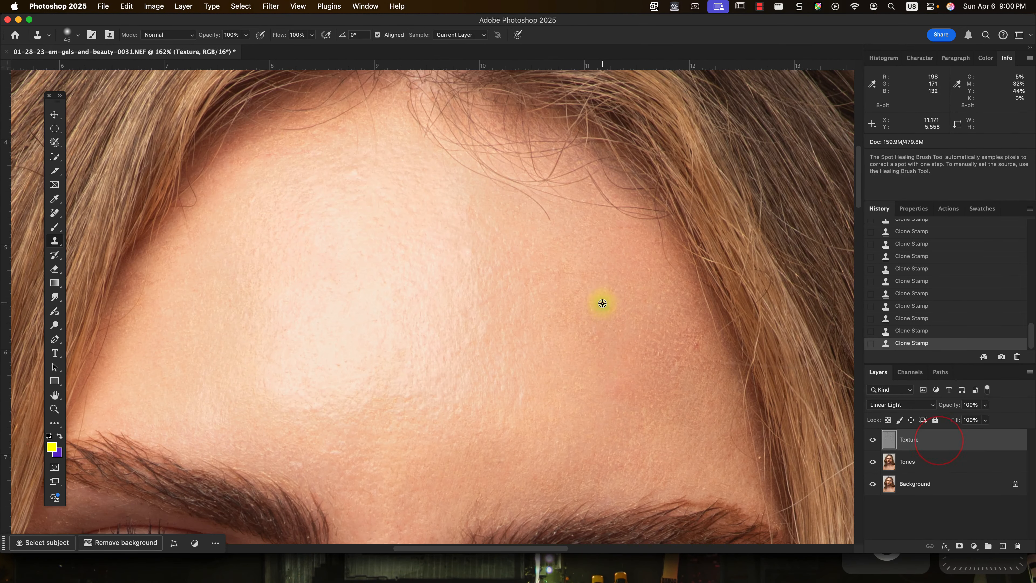
key("bracketright")
left_click_drag(460, 488, 555, 305)
left_click_drag(546, 271, 574, 125)
left_click(687, 173)
left_click(671, 222)
left_click(691, 234)
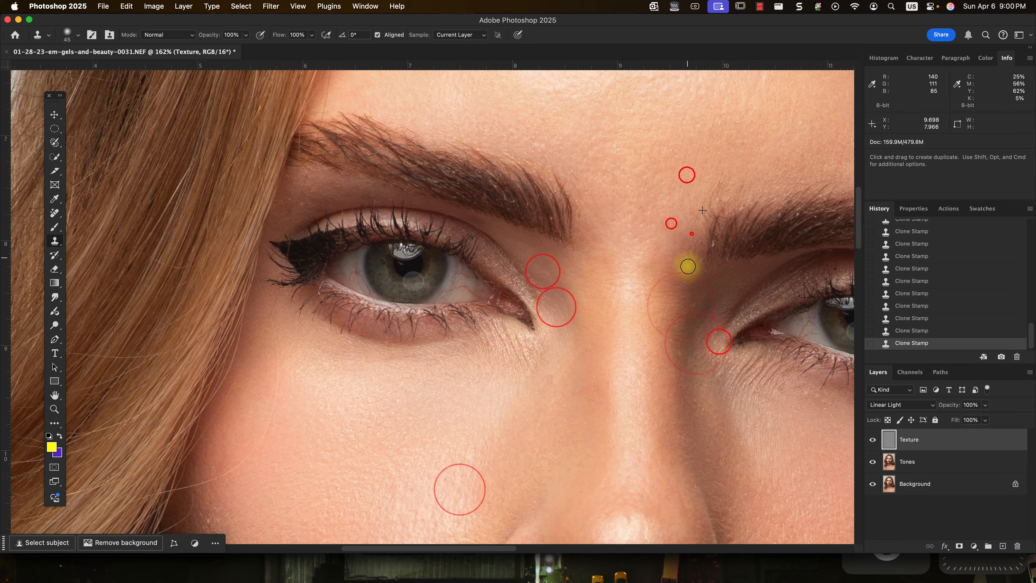
Clone over the remaining spots on the lower face around the cheek and mouth, using a size 30 brush.
left_click_drag(460, 490, 440, 74)
scroll(497, 369, "up", 4)
left_click(456, 385)
left_click_drag(347, 204, 398, 254)
scroll(398, 254, "down", 4)
left_click(724, 361)
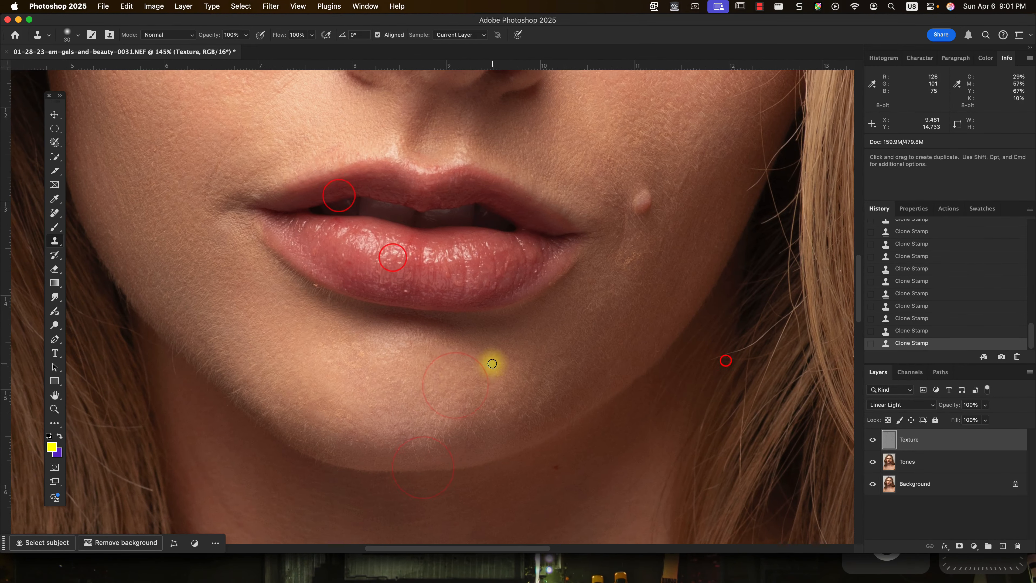
Clone over the small texture flaws and fine light hairs across the chin with a size 20 brush.
scroll(493, 364, "up", 5)
key("bracketleft")
key("bracketleft")
key("bracketleft")
left_click(569, 364)
left_click_drag(474, 443, 486, 259)
left_click(397, 210)
key("bracketleft")
key("bracketleft")
left_click(574, 215, "alt")
left_click(525, 255)
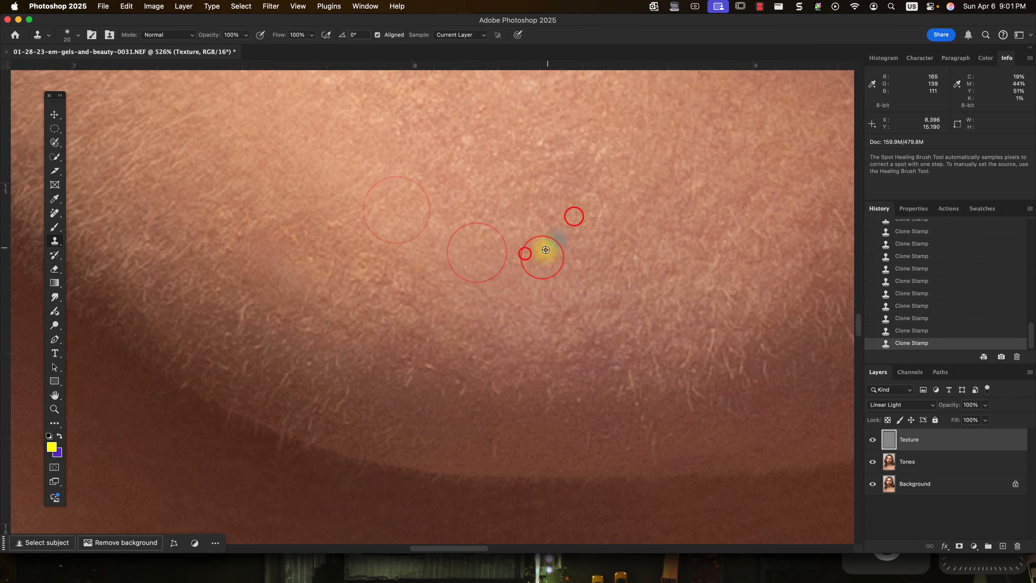
left_click(554, 231)
left_click(572, 170)
scroll(616, 346, "down", 1)
left_click(601, 340)
left_click(672, 270)
scroll(674, 270, "down", 5)
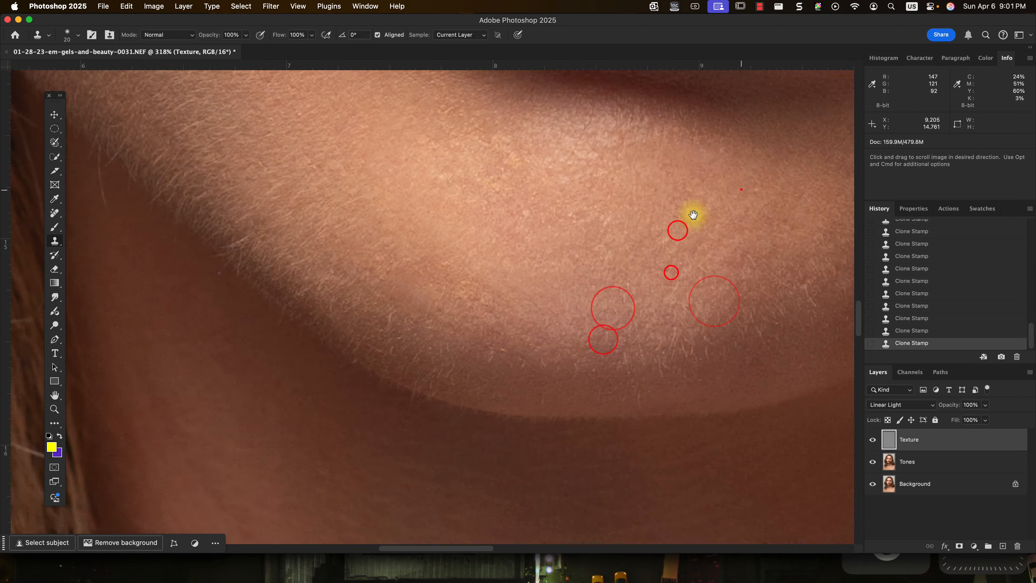
Inspect the chin, the cheek below the eye and the whole face for remaining texture flaws.
mouse_move(744, 189)
left_mouse_down()
mouse_move(629, 318)
mouse_move(625, 345)
left_mouse_up()
scroll(742, 181, "up", 4)
key("bracketright")
key("bracketright")
left_click_drag(535, 219, 573, 276)
scroll(545, 366, "down", 6)
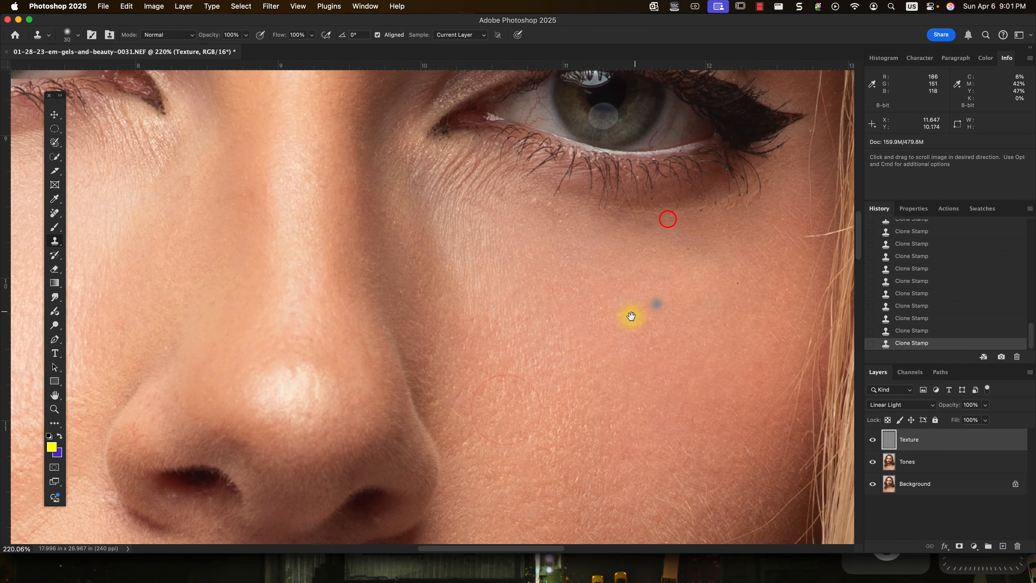
scroll(493, 210, "down", 5)
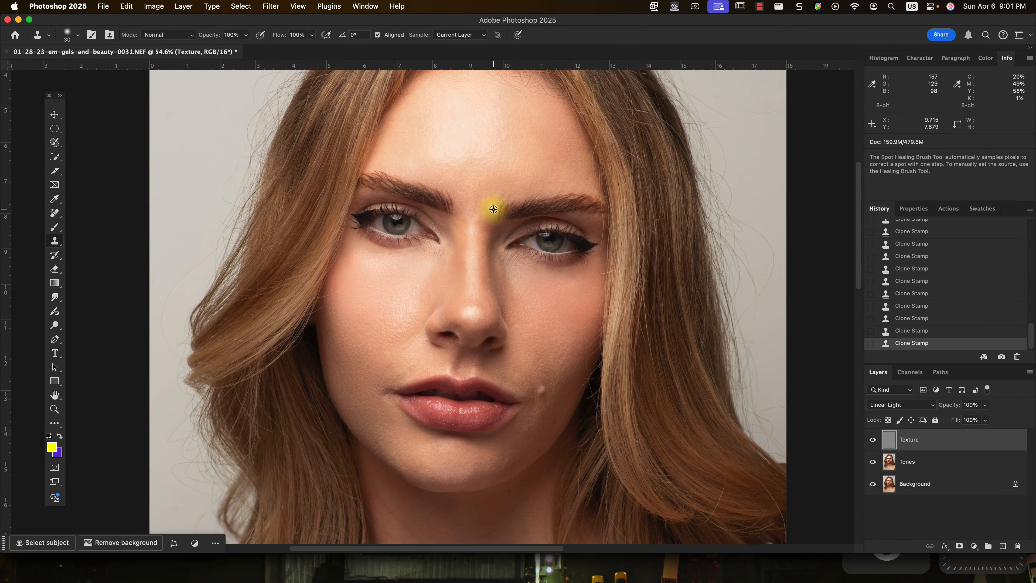
scroll(472, 216, "up", 3)
left_click_drag(486, 216, 553, 265)
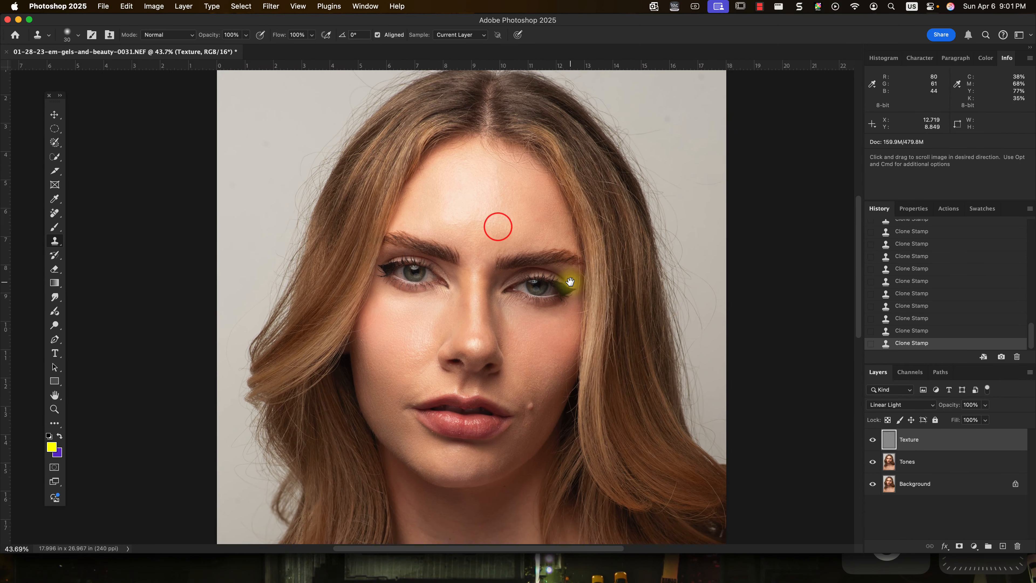
On the Tones layer, draw a Lasso selection with a 15 px feather around the central forehead.
left_click(959, 461)
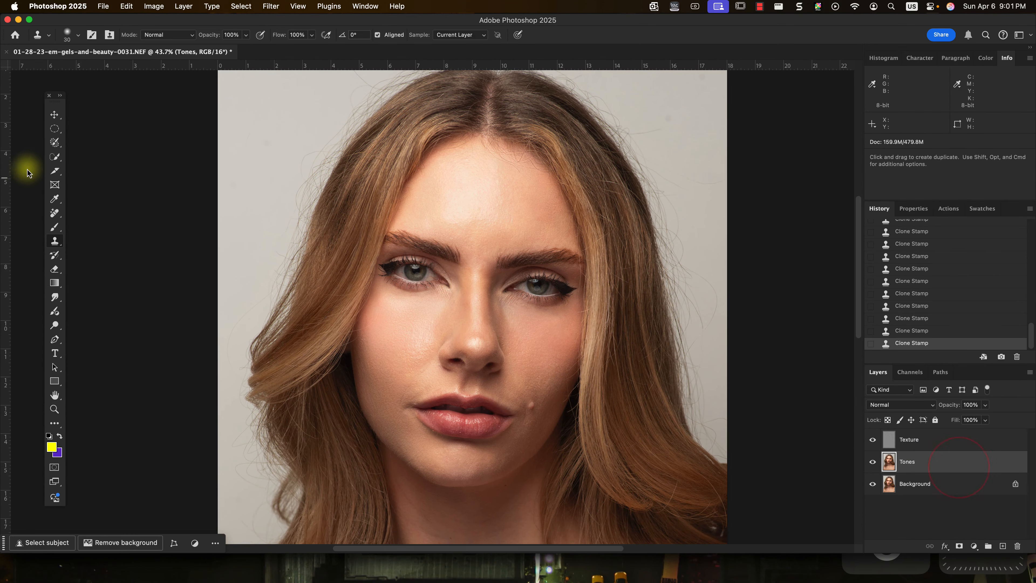
left_click(57, 142)
right_click(56, 143)
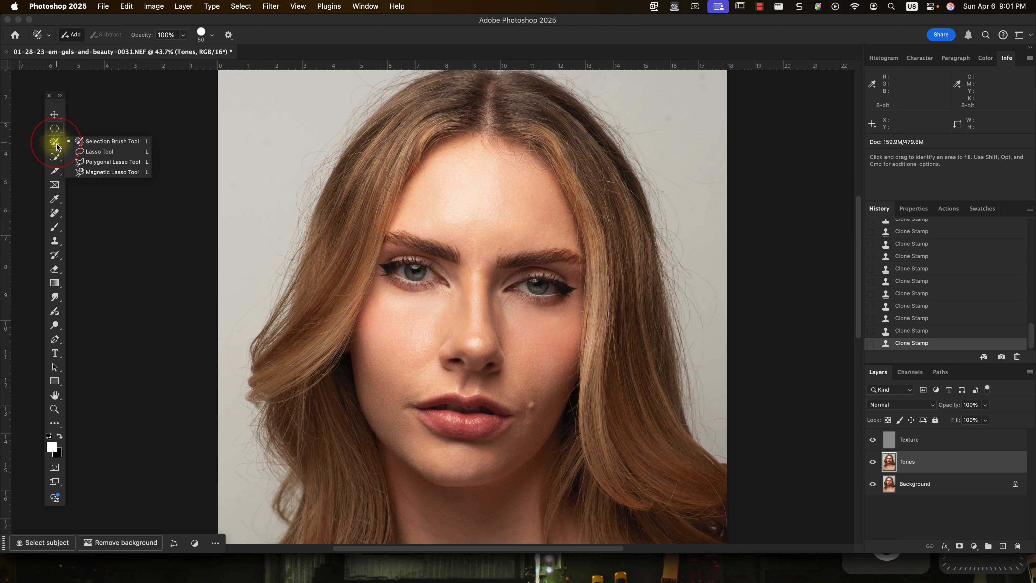
left_click(82, 152)
left_click_drag(462, 167, 544, 212)
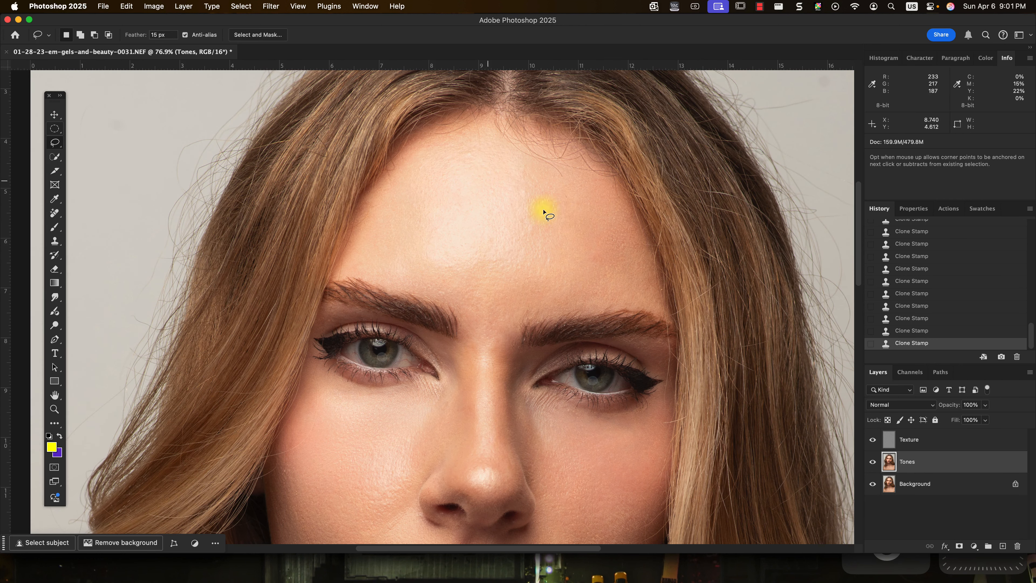
mouse_move(539, 163)
left_mouse_down()
mouse_move(584, 200)
mouse_move(600, 260)
left_mouse_up()
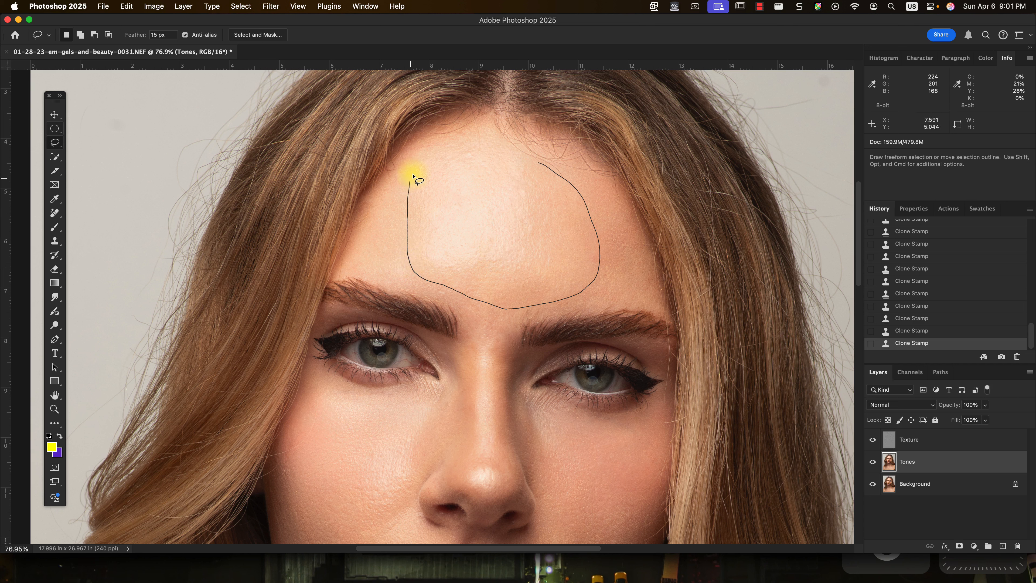
left_click_drag(540, 160, 541, 160)
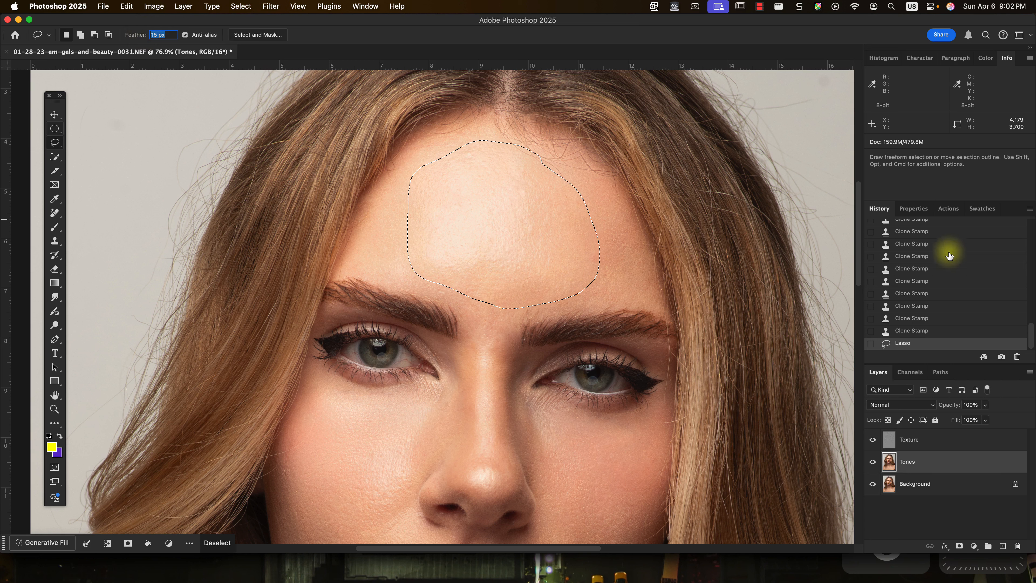
Apply a Gaussian Blur with a 30.3 px radius to the forehead selection, and deselect it.
left_click(270, 7)
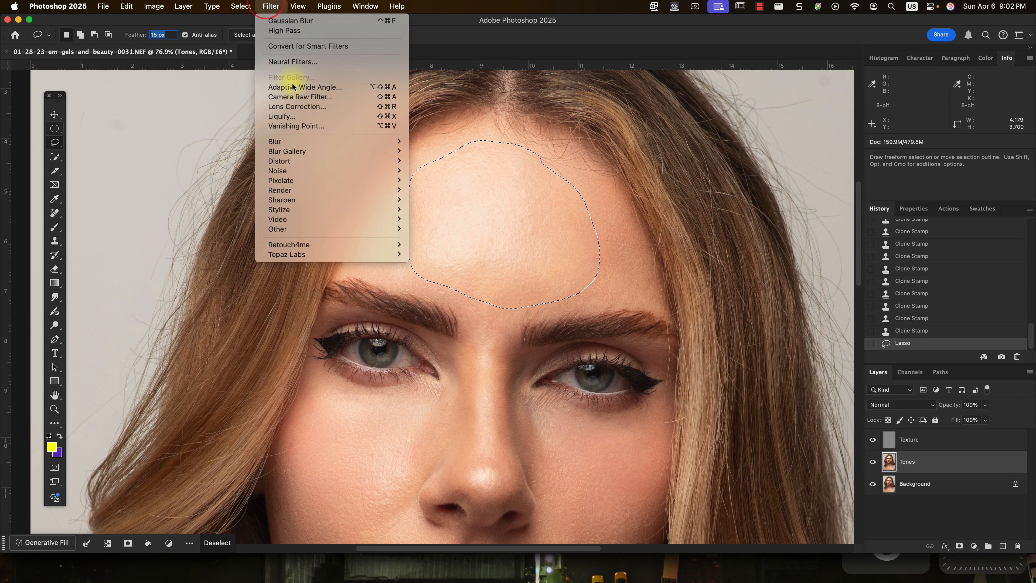
mouse_move(305, 142)
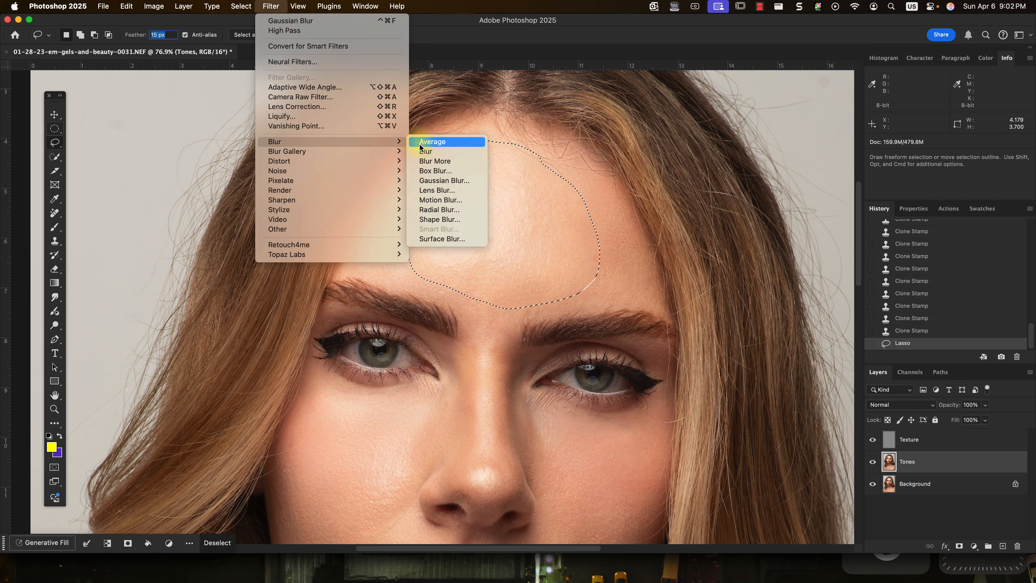
left_click(433, 180)
left_click_drag(453, 204, 781, 225)
left_click(722, 384)
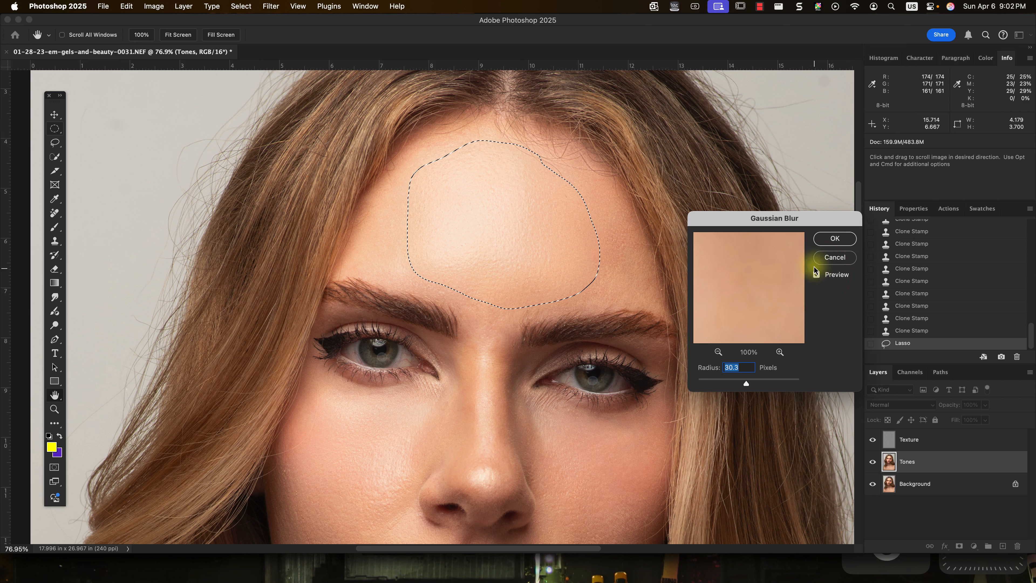
left_click(835, 237)
key("super+d")
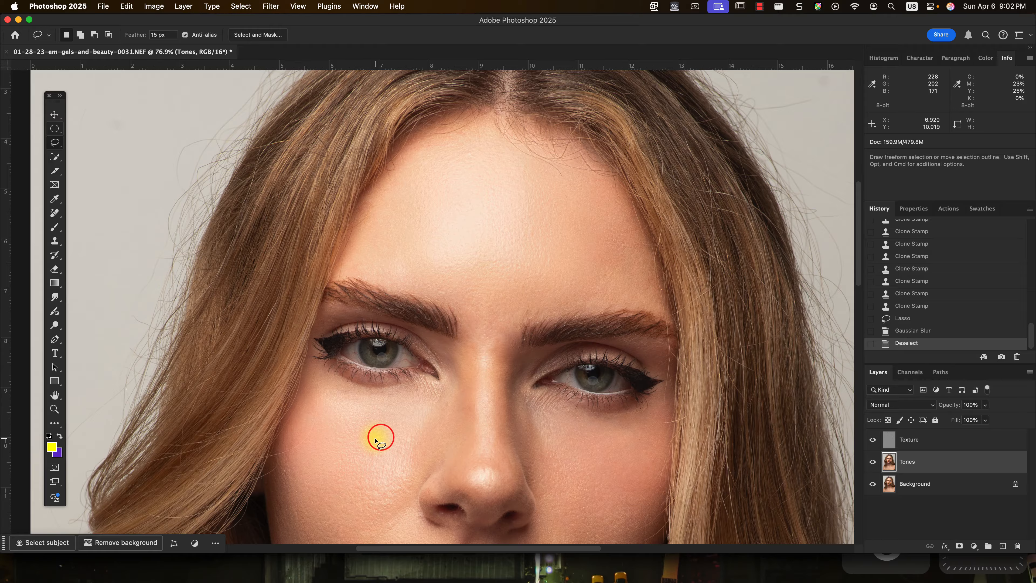
Draw a feathered Lasso selection around the bright area of the left cheek, from the inner eye corner down beside the nose.
key("super+0")
scroll(343, 278, "up", 10)
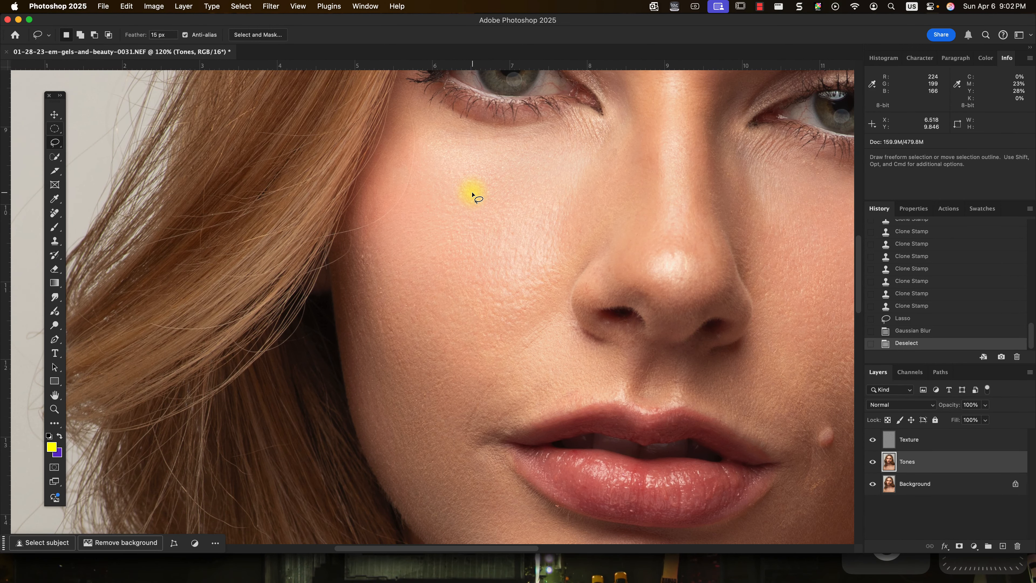
mouse_move(472, 193)
left_mouse_down()
mouse_move(554, 175)
mouse_move(594, 201)
left_mouse_up()
left_click(595, 199)
mouse_move(542, 165)
left_mouse_down()
mouse_move(606, 131)
mouse_move(621, 137)
mouse_move(620, 170)
left_mouse_up()
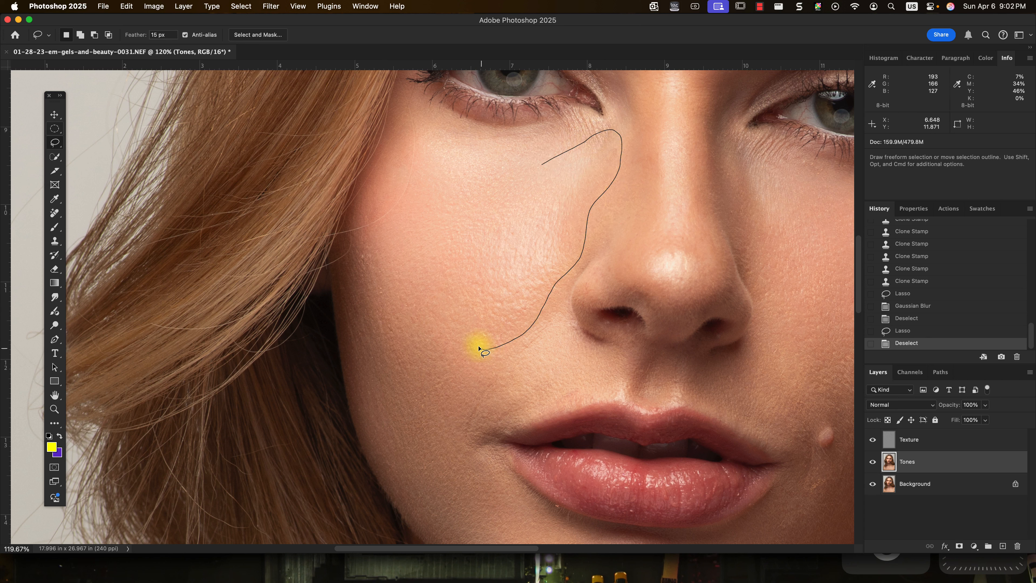
left_click_drag(532, 160, 530, 160)
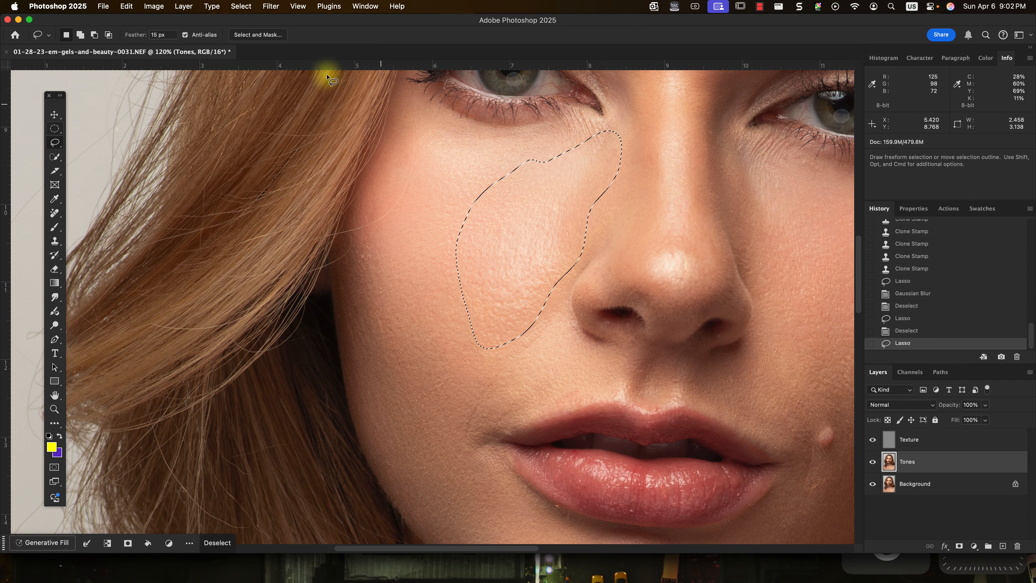
Blur the left cheek selection with a 30.3 px Gaussian Blur, comparing the preview, and deselect it.
left_click(270, 7)
mouse_move(314, 148)
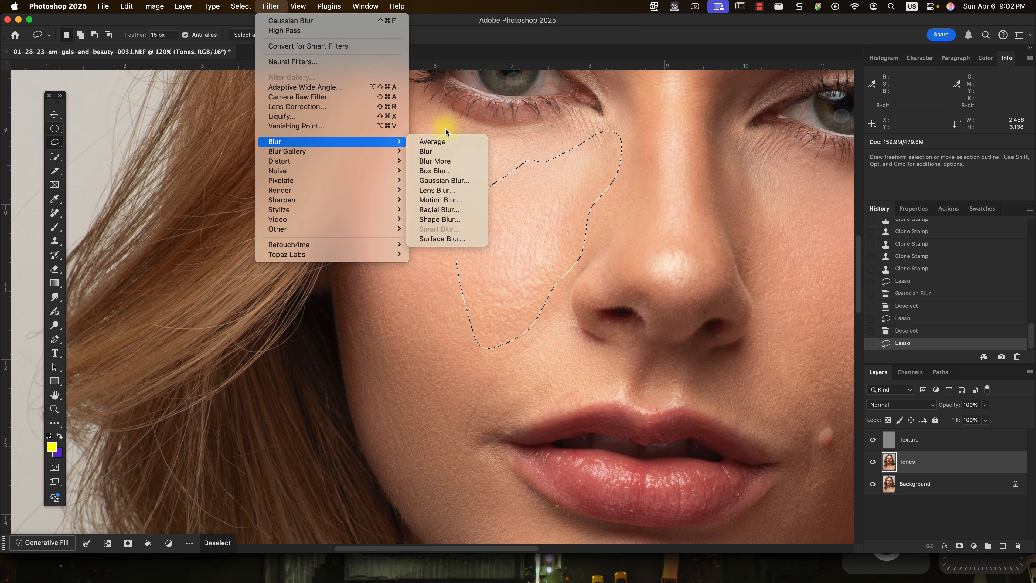
left_click(433, 182)
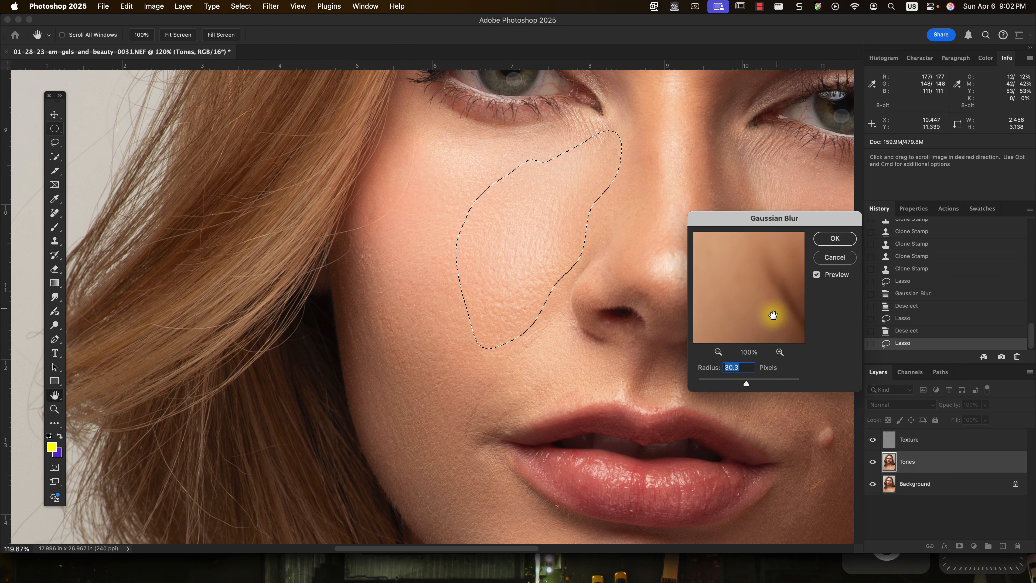
left_click(816, 275)
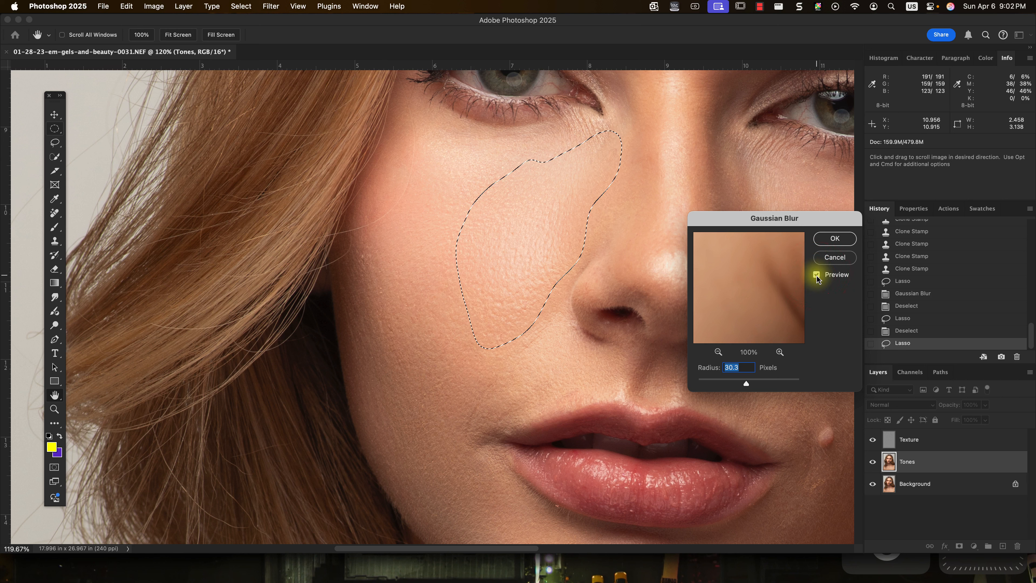
left_click(835, 238)
left_click(526, 348)
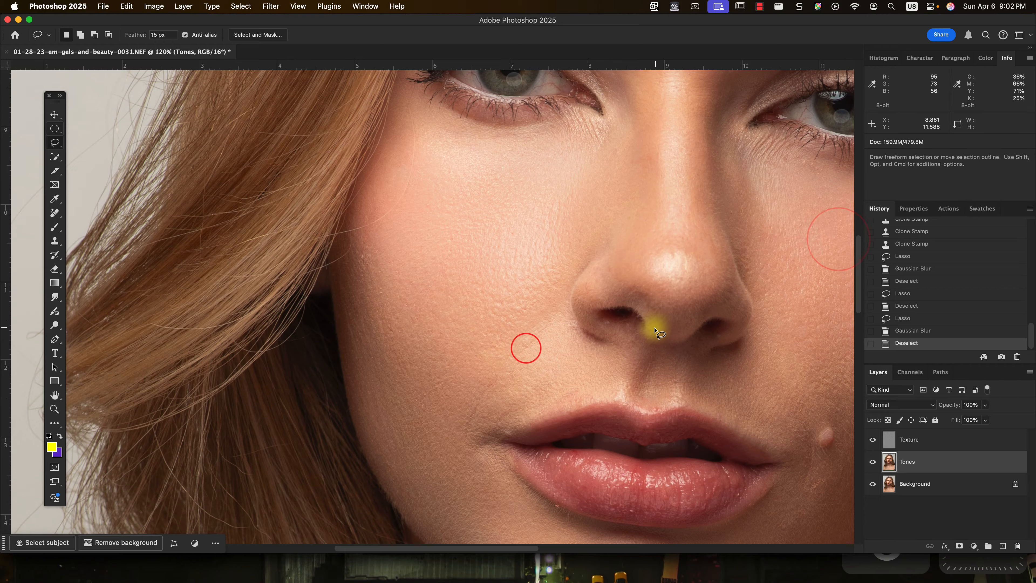
Draw a Lasso selection around the right cheek, from below the eye down to just above the mole.
scroll(654, 328, "down", 2)
left_click_drag(800, 301, 486, 215)
scroll(457, 143, "up", 2)
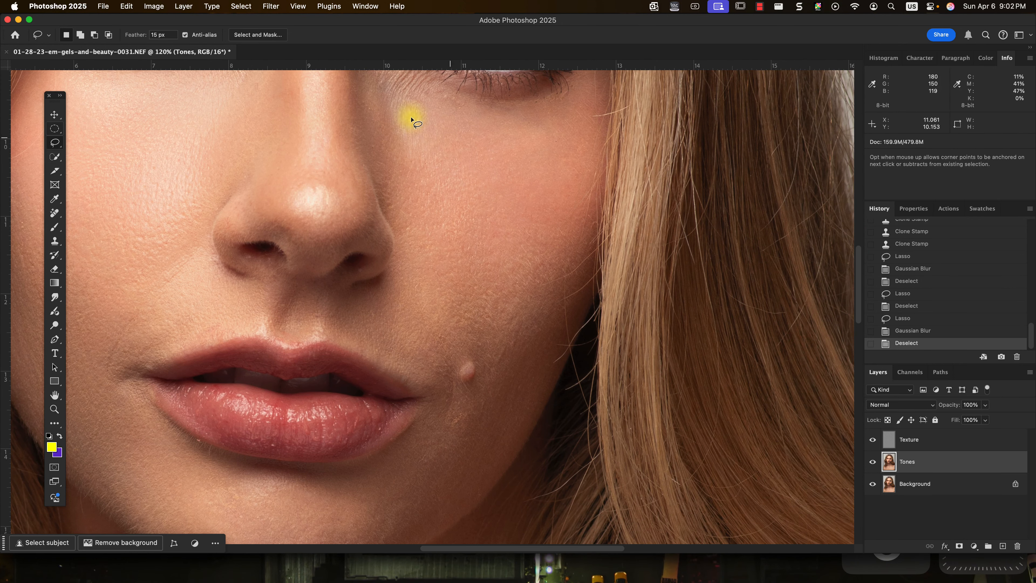
mouse_move(526, 118)
left_mouse_down()
mouse_move(436, 107)
mouse_move(417, 126)
mouse_move(429, 299)
mouse_move(474, 351)
left_mouse_up()
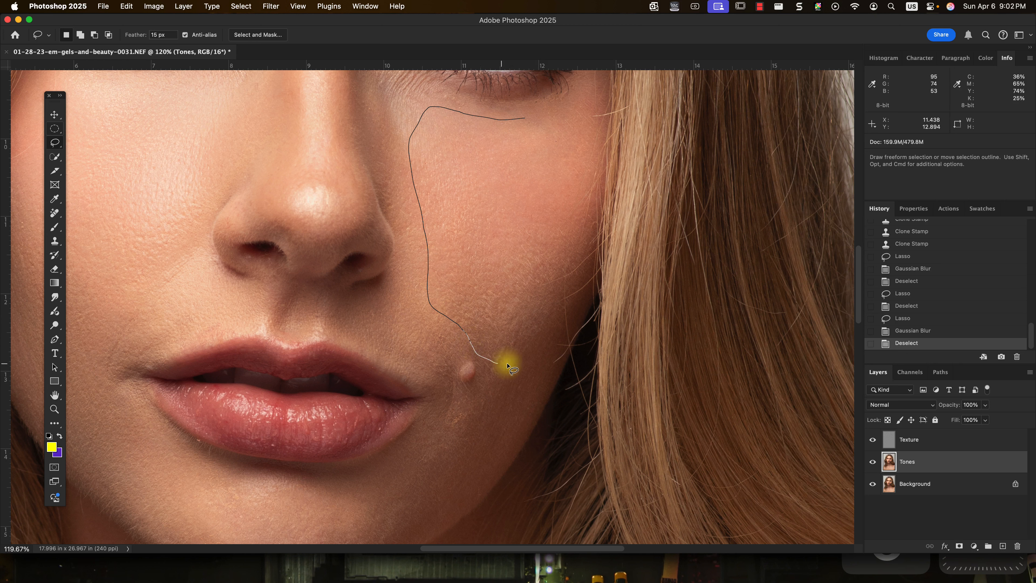
left_click_drag(541, 339, 560, 271)
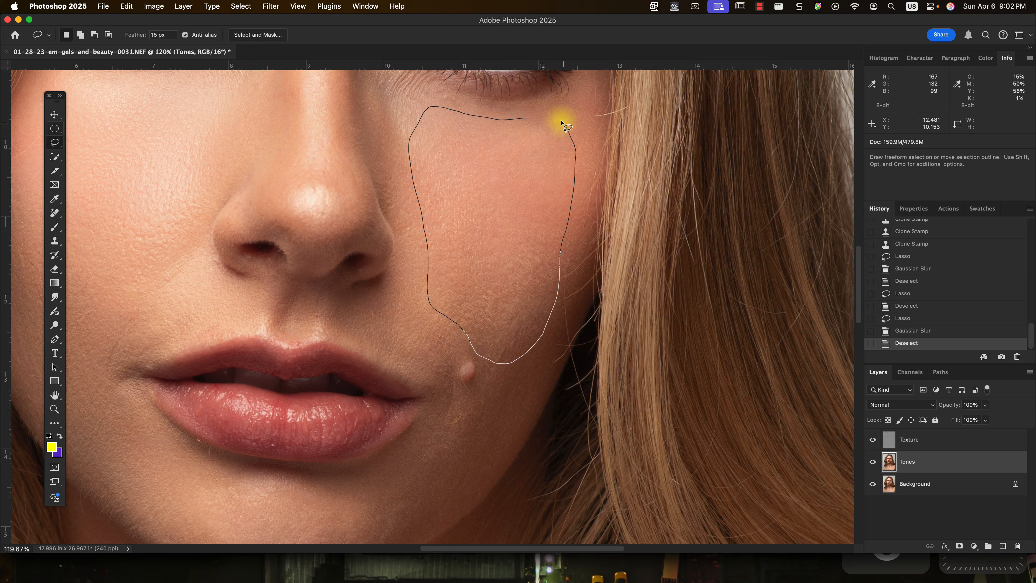
left_click_drag(563, 123, 565, 124)
Blur the right cheek selection with a 30.3 px Gaussian Blur, comparing the preview, and deselect it.
left_click(271, 6)
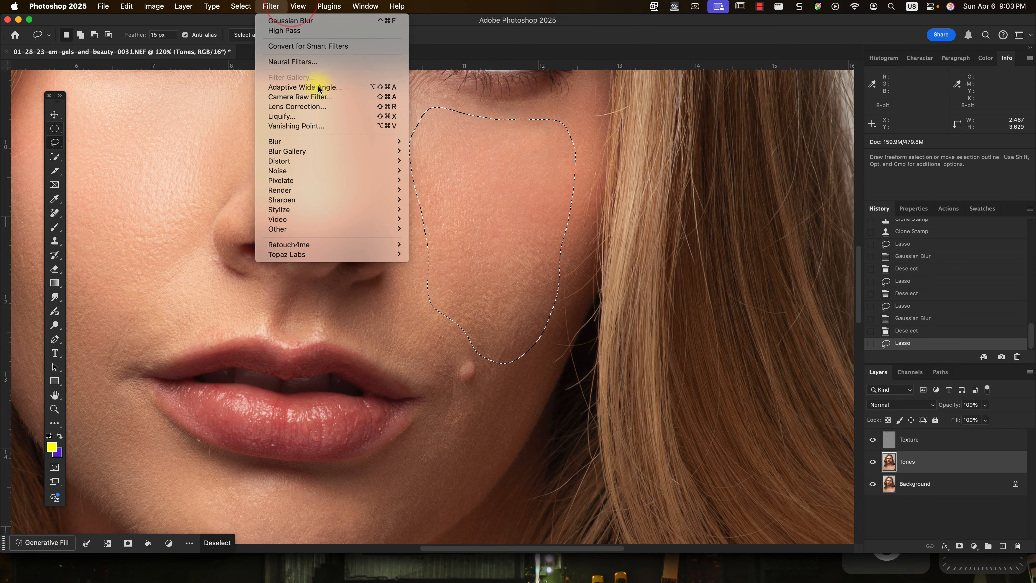
mouse_move(327, 143)
left_click(452, 180)
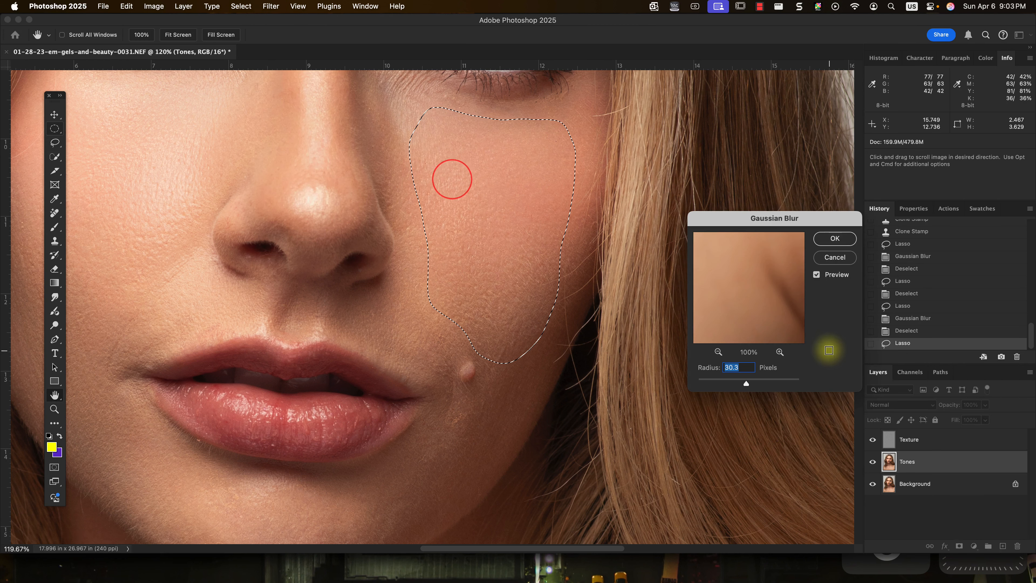
left_click(816, 275)
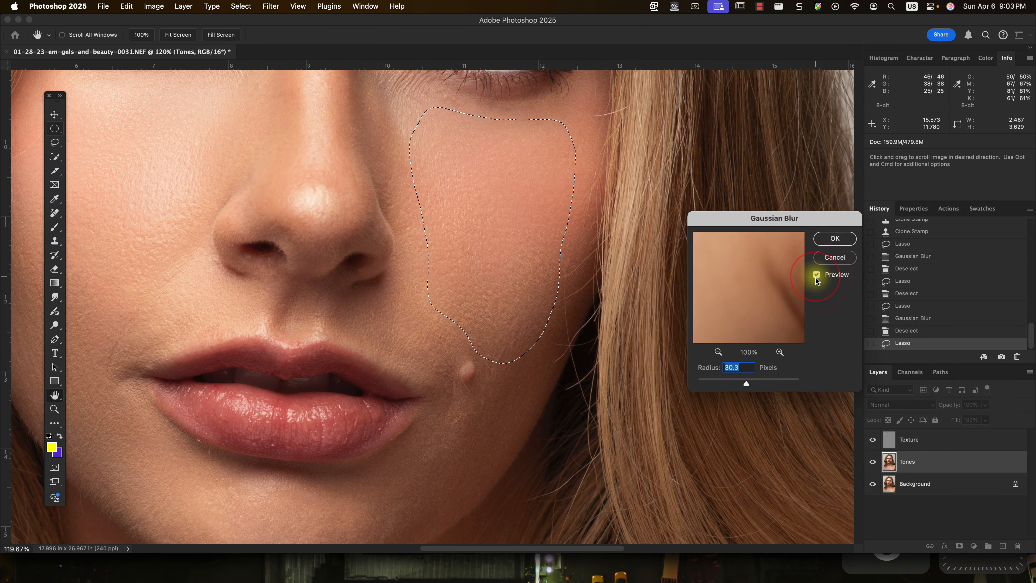
left_click(834, 238)
left_click(420, 318)
Draw a small Lasso selection around the skin above the left half of the upper lip.
scroll(404, 390, "down", 5)
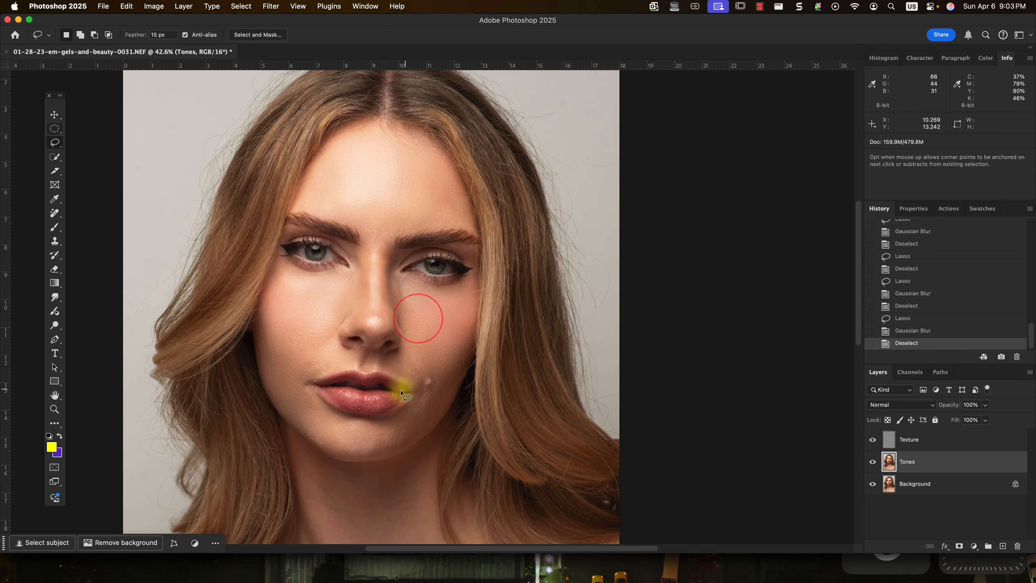
scroll(339, 416, "up", 3)
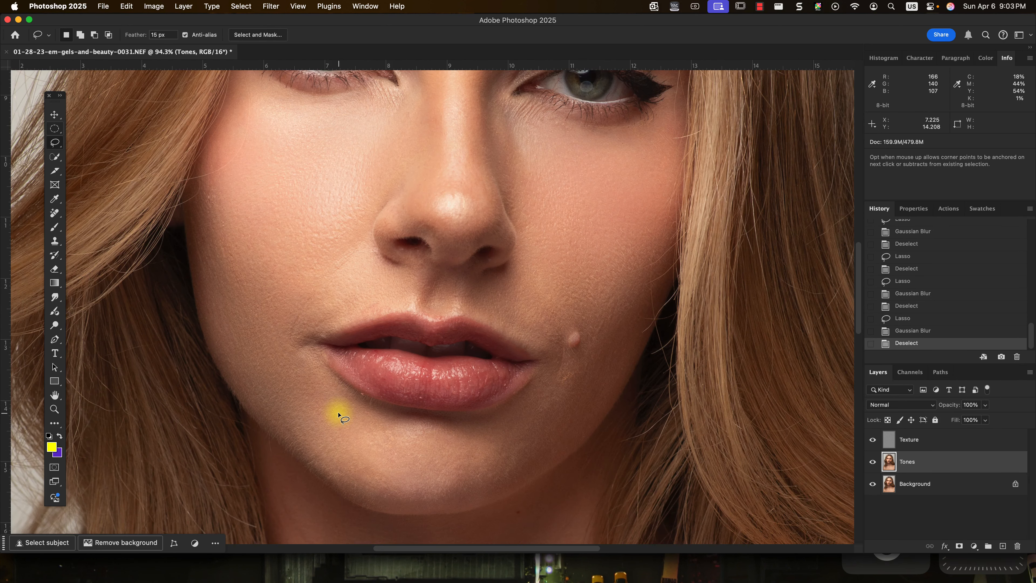
mouse_move(363, 294)
left_mouse_down()
mouse_move(389, 242)
mouse_move(365, 220)
mouse_move(415, 213)
mouse_move(423, 243)
mouse_move(406, 261)
left_mouse_up()
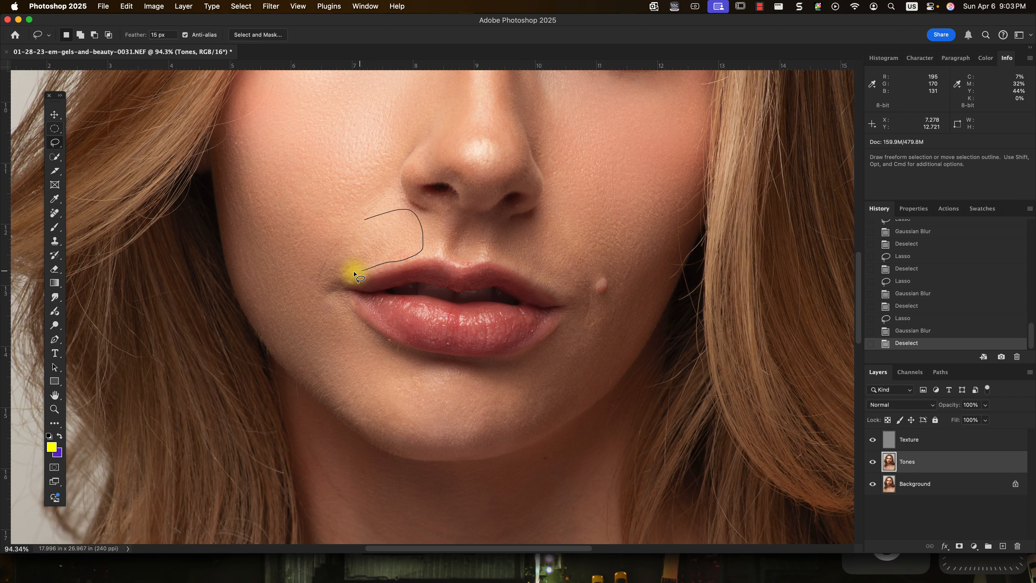
left_click_drag(342, 242, 343, 241)
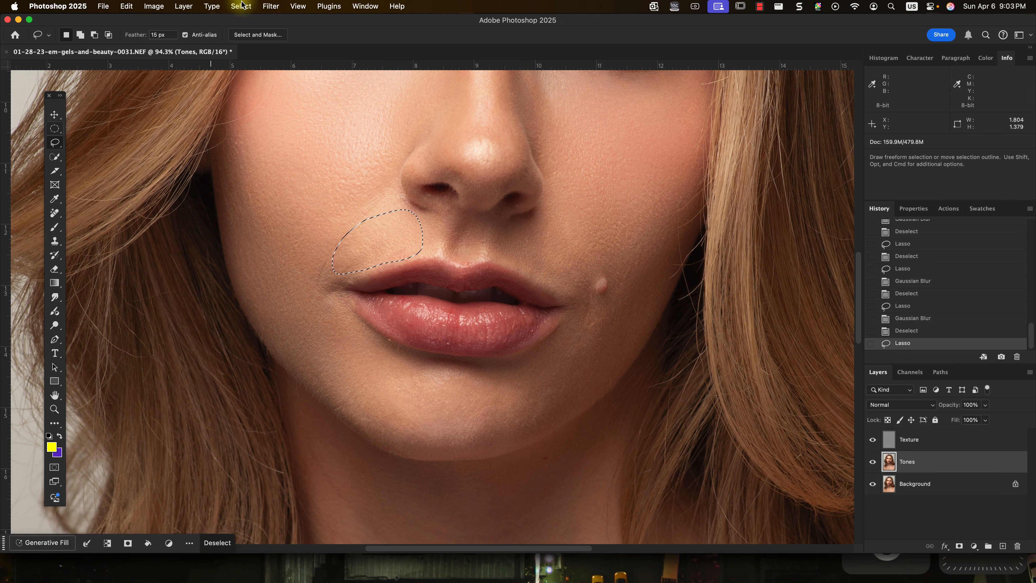
Apply a Gaussian Blur with a 27.5 px radius to the selection above the upper lip, and deselect it.
left_click(270, 6)
mouse_move(299, 142)
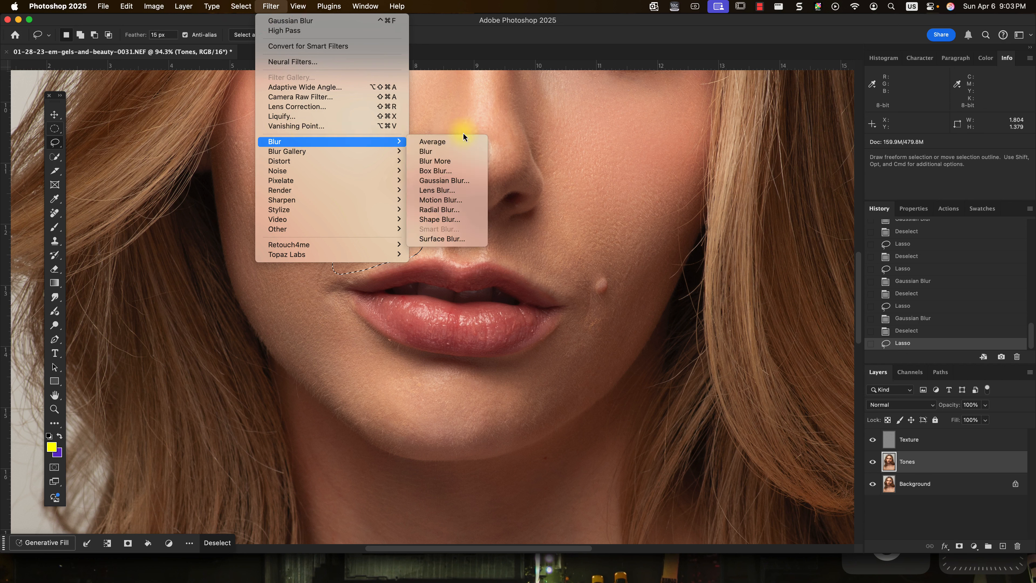
left_click(457, 181)
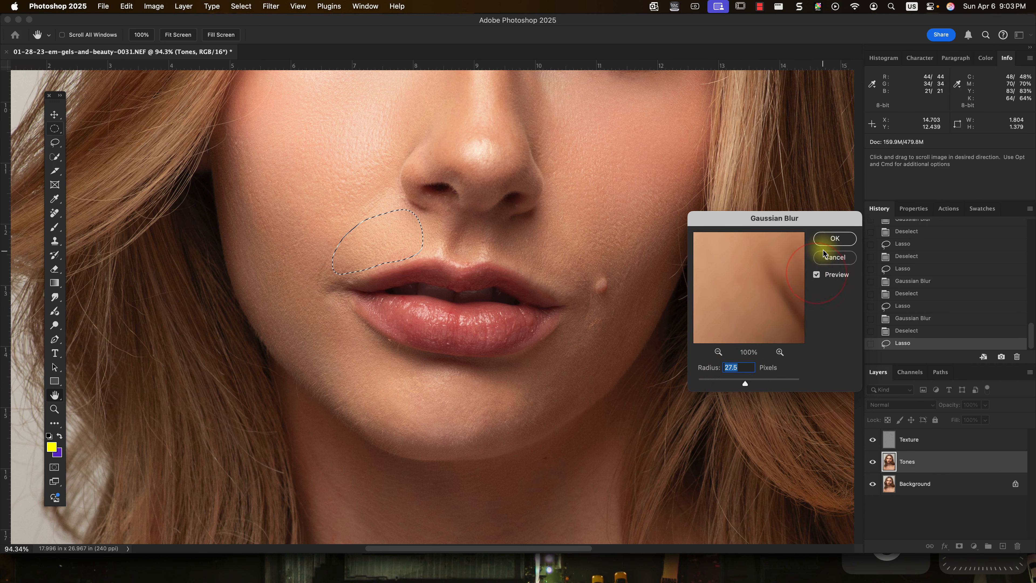
left_click(828, 238)
left_click(447, 428)
key("super+equal")
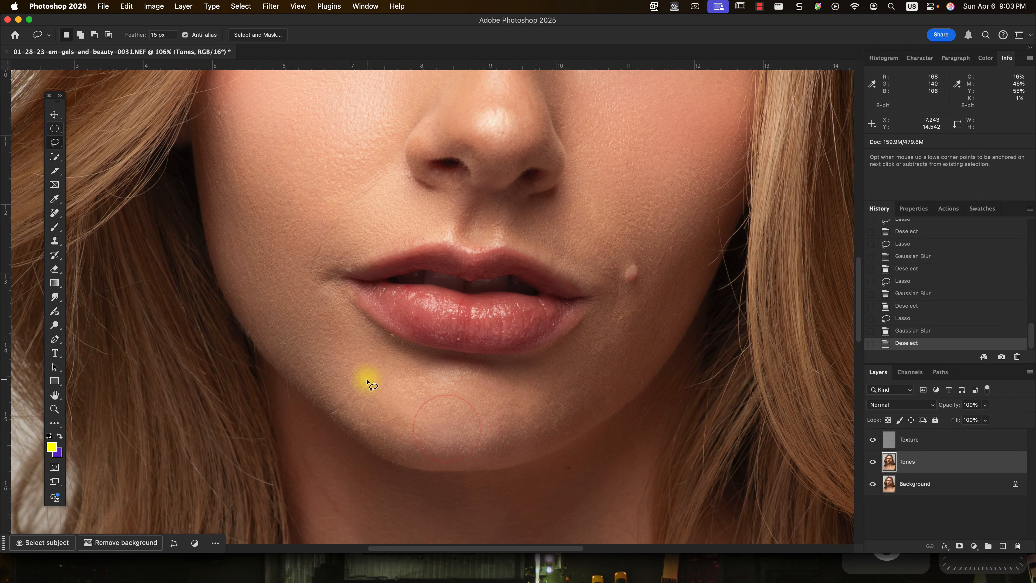
key("super+equal")
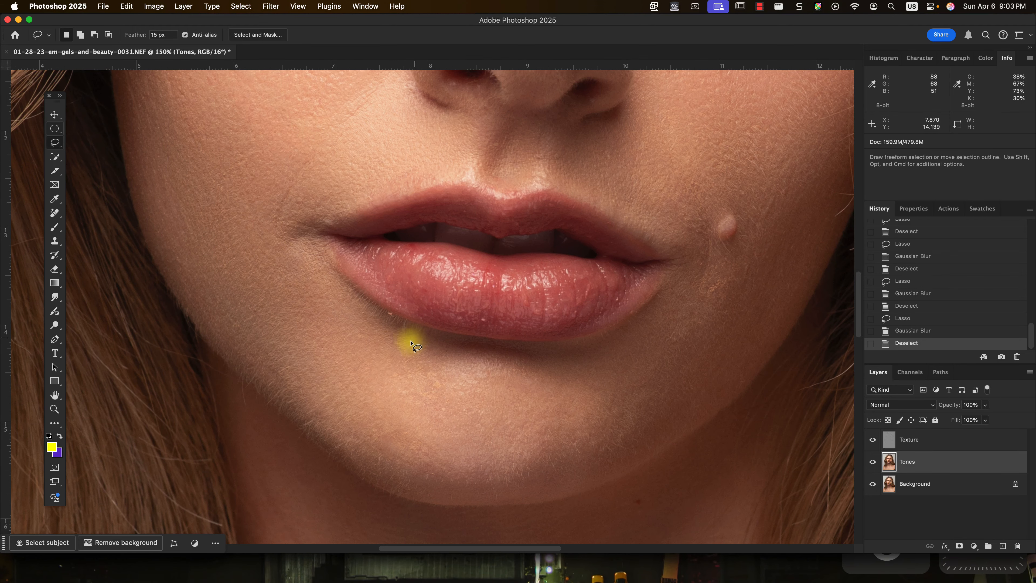
Draw a Lasso selection around the chin below the lower lip, smooth it with a 27.5 px Gaussian Blur, and deselect it.
mouse_move(396, 338)
left_mouse_down()
mouse_move(308, 346)
mouse_move(297, 375)
mouse_move(342, 428)
mouse_move(420, 475)
mouse_move(549, 471)
mouse_move(593, 455)
mouse_move(629, 418)
mouse_move(628, 401)
mouse_move(606, 387)
mouse_move(526, 377)
left_mouse_up()
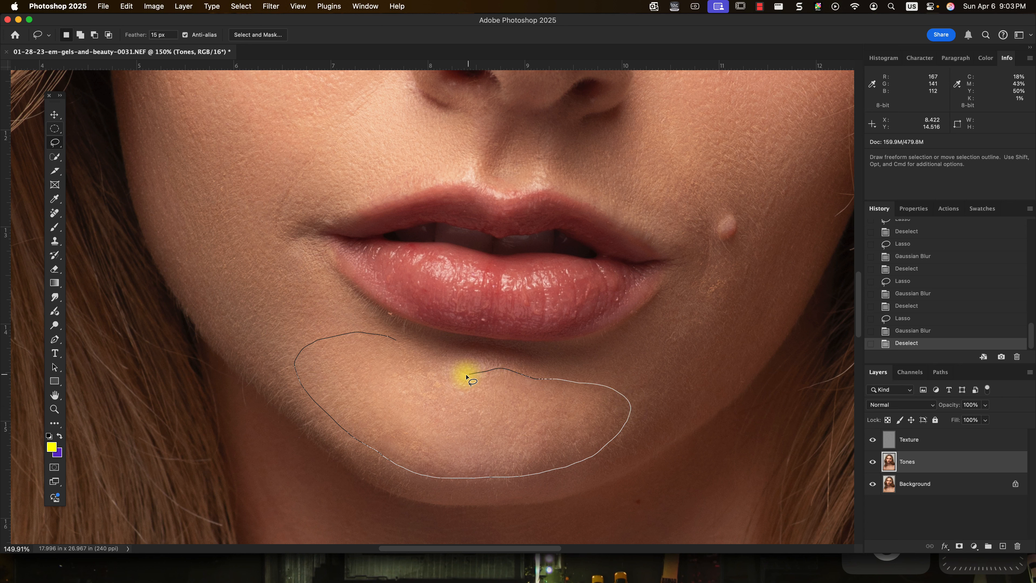
left_click_drag(404, 355, 391, 339)
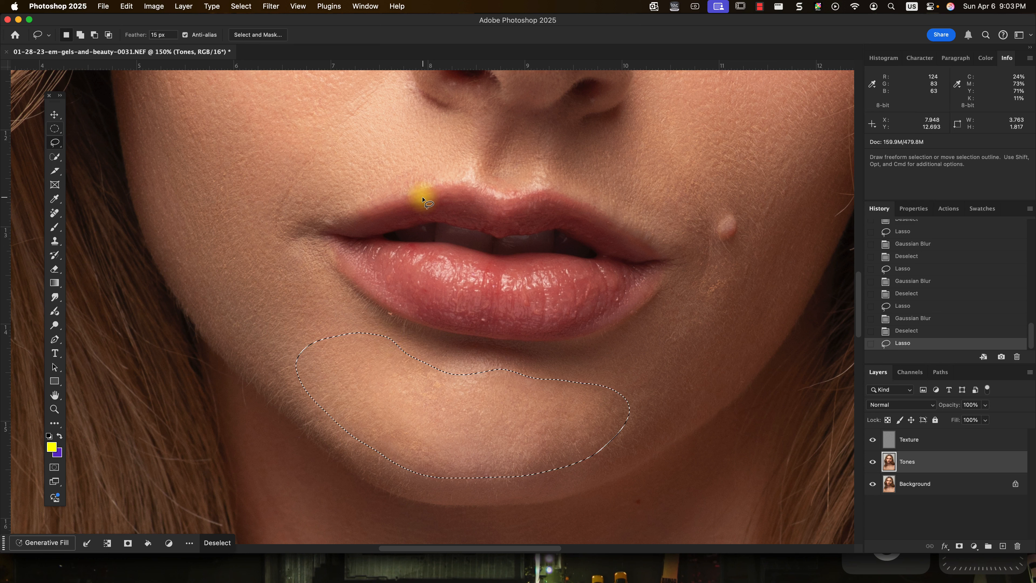
left_click(265, 9)
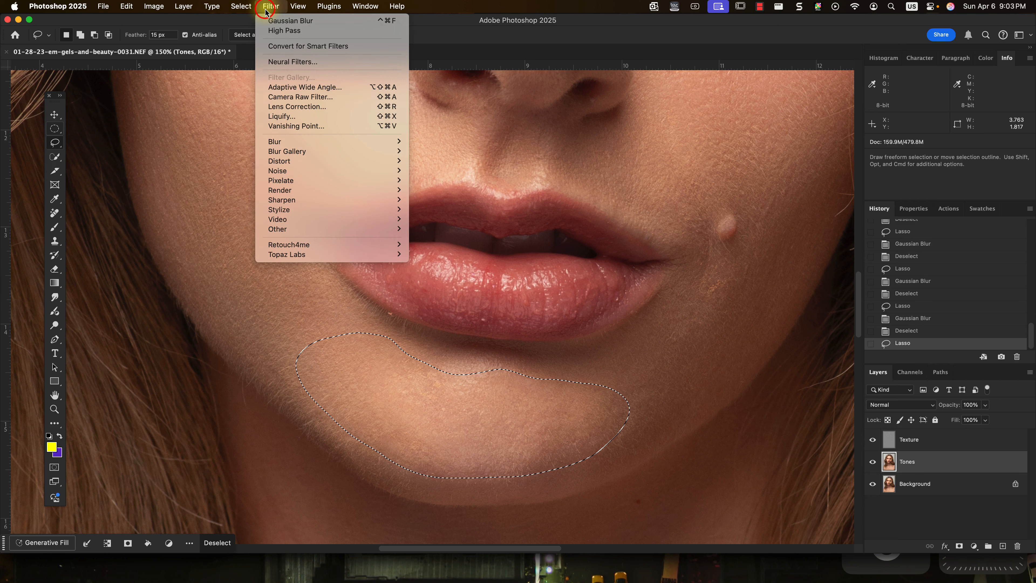
mouse_move(330, 143)
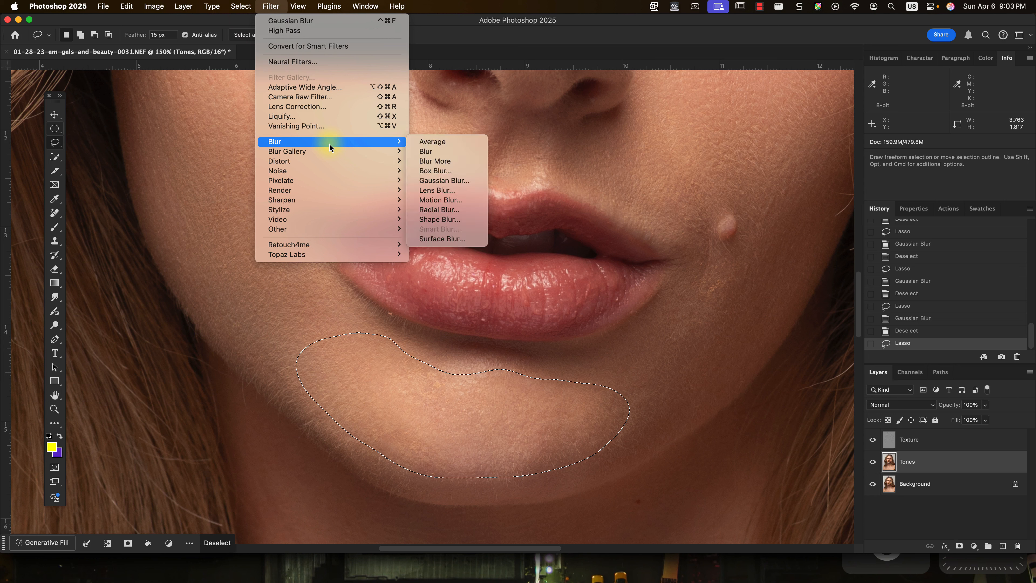
left_click(447, 180)
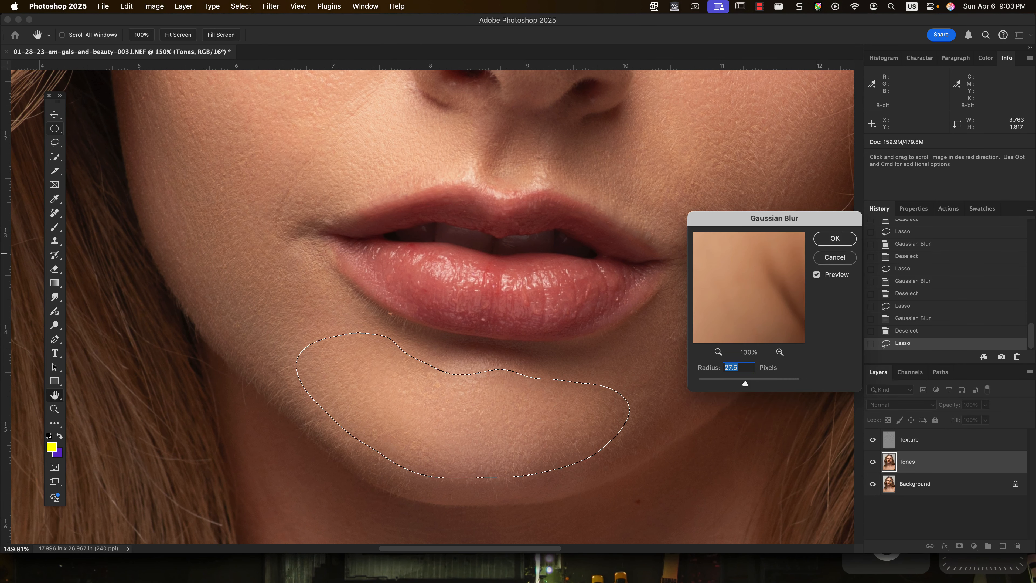
left_click(836, 239)
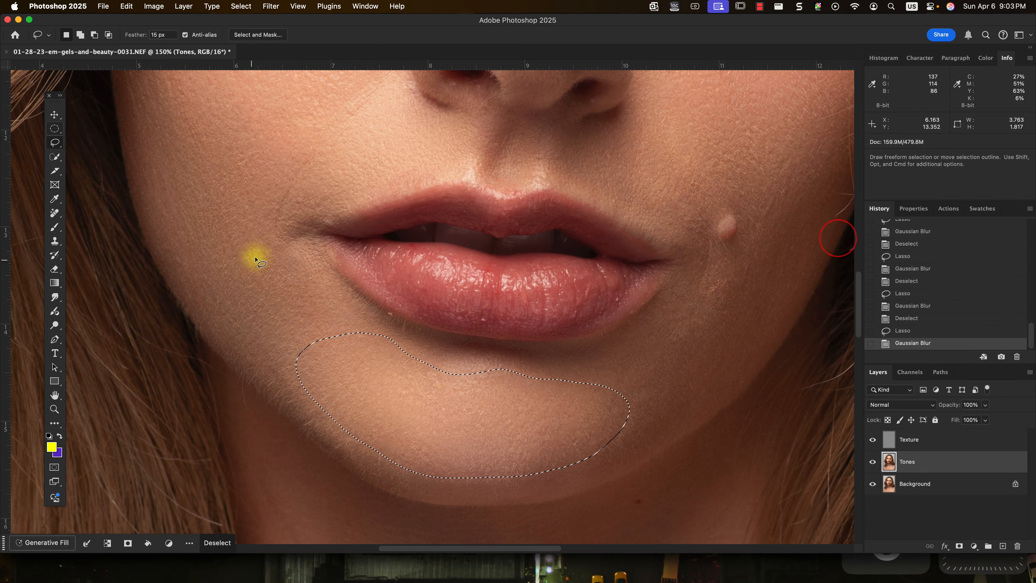
key("super+d")
Draw a Lasso selection between the eyebrows, tapering down to the upper bridge of the nose.
key("super+0")
left_click_drag(332, 241, 443, 349)
scroll(372, 291, "up", 3)
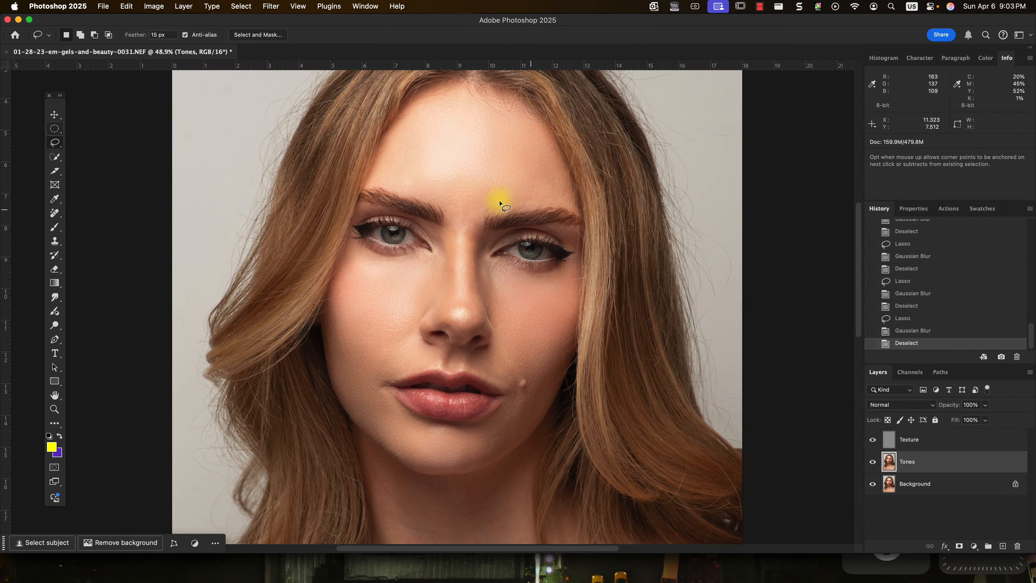
scroll(497, 204, "up", 5)
left_click_drag(518, 154, 473, 313)
left_click_drag(440, 278, 405, 212)
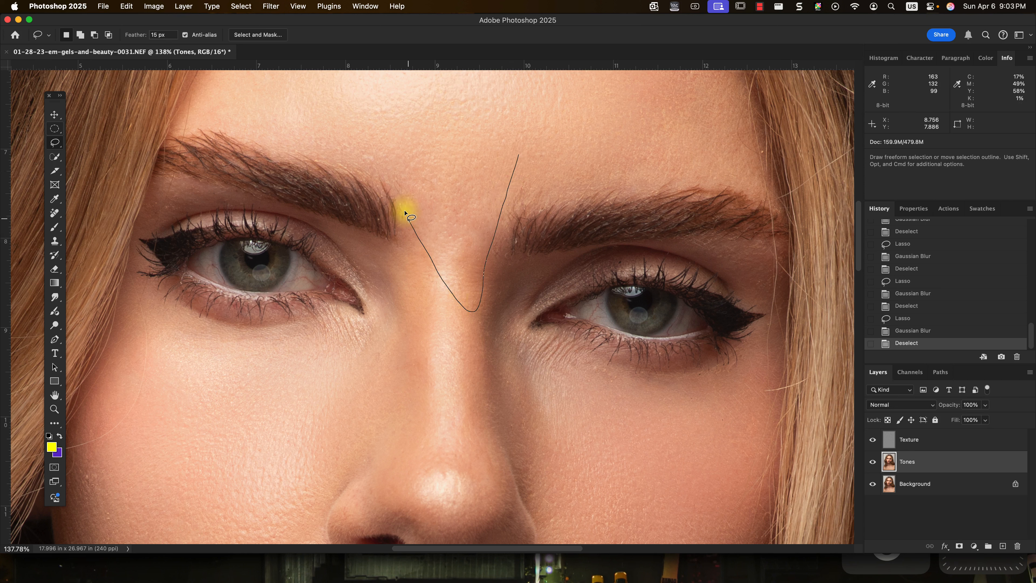
left_click_drag(430, 148, 432, 149)
Apply a Gaussian Blur to the selection between the eyebrows and deselect it.
left_click(271, 6)
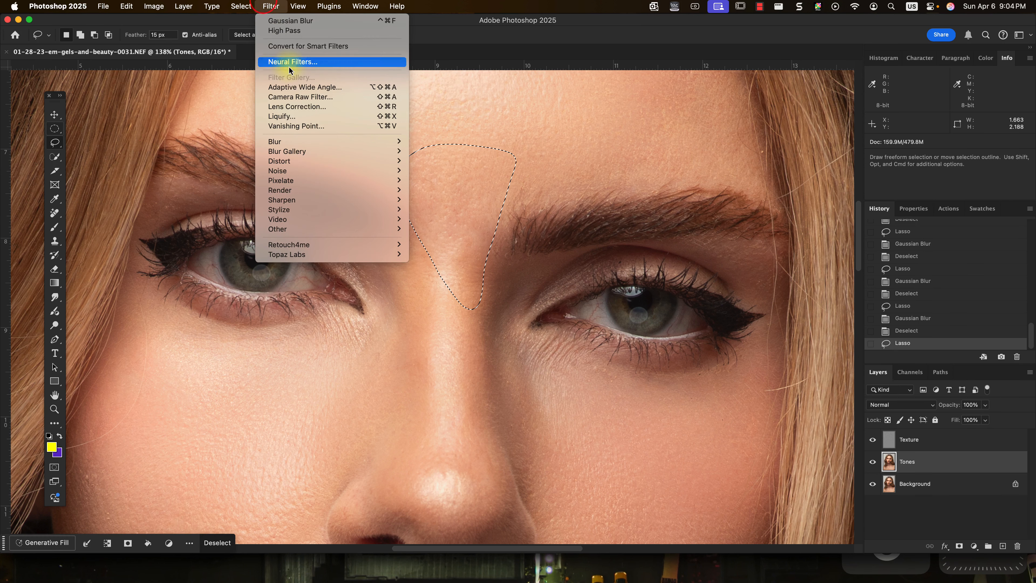
mouse_move(310, 141)
left_click(460, 180)
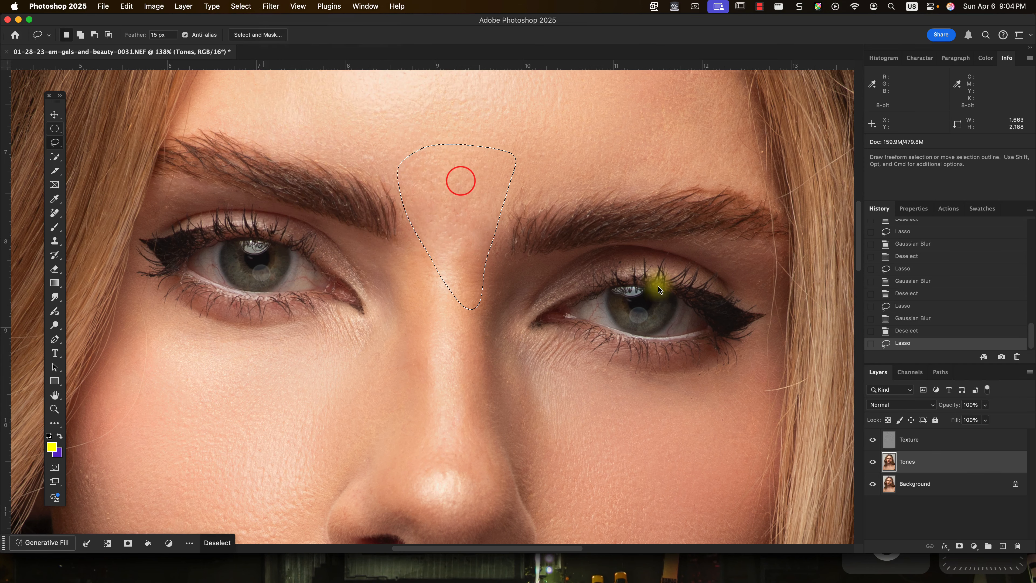
left_click(840, 239)
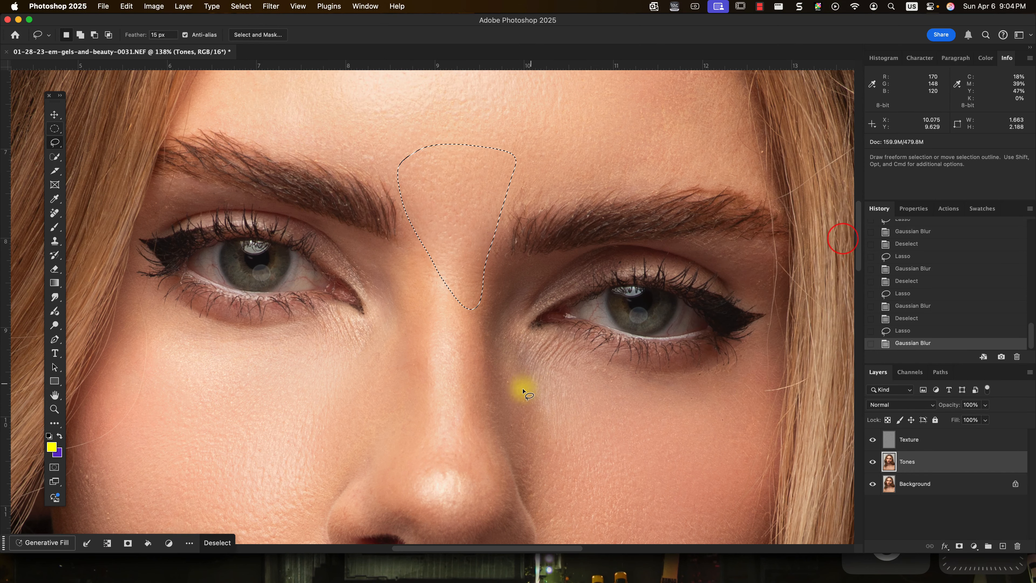
left_click(463, 406)
Draw a long Lasso selection along the nose, from the bridge between the eyes down to the tip.
key("super+0")
scroll(433, 216, "up", 5)
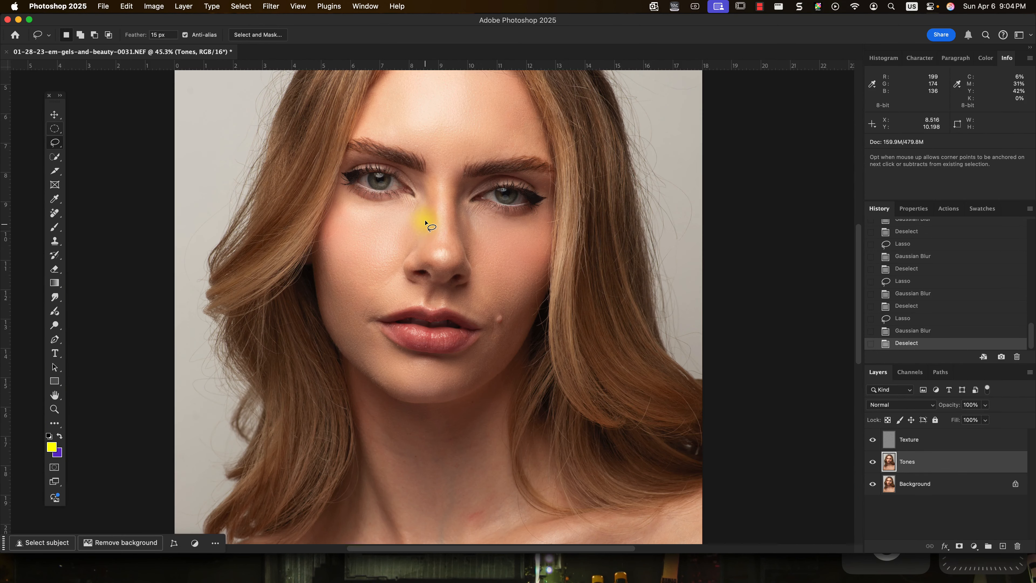
scroll(442, 211, "up", 2)
mouse_move(493, 101)
left_mouse_down()
mouse_move(499, 346)
mouse_move(497, 360)
mouse_move(475, 372)
left_mouse_up()
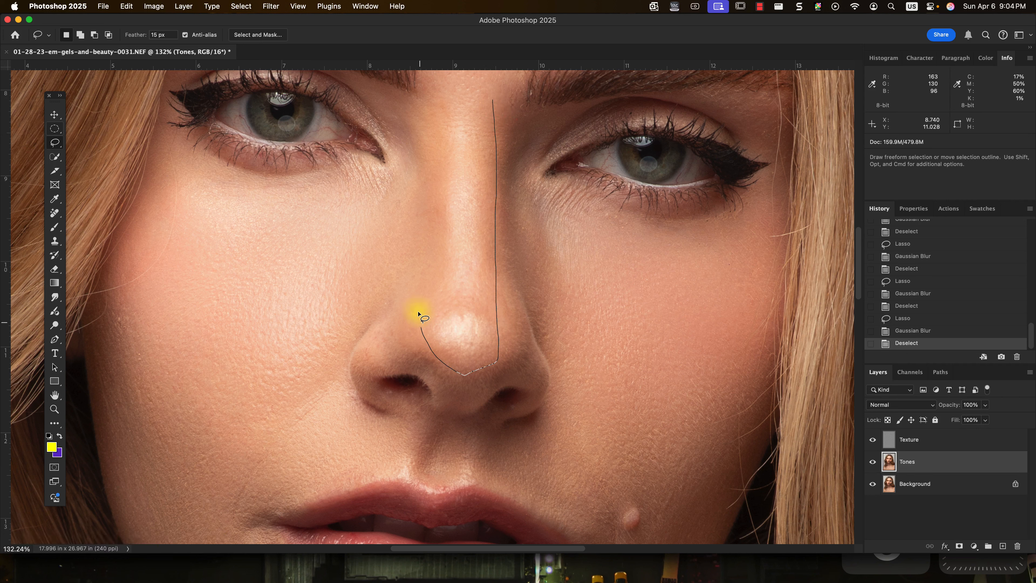
left_click_drag(466, 93, 487, 97)
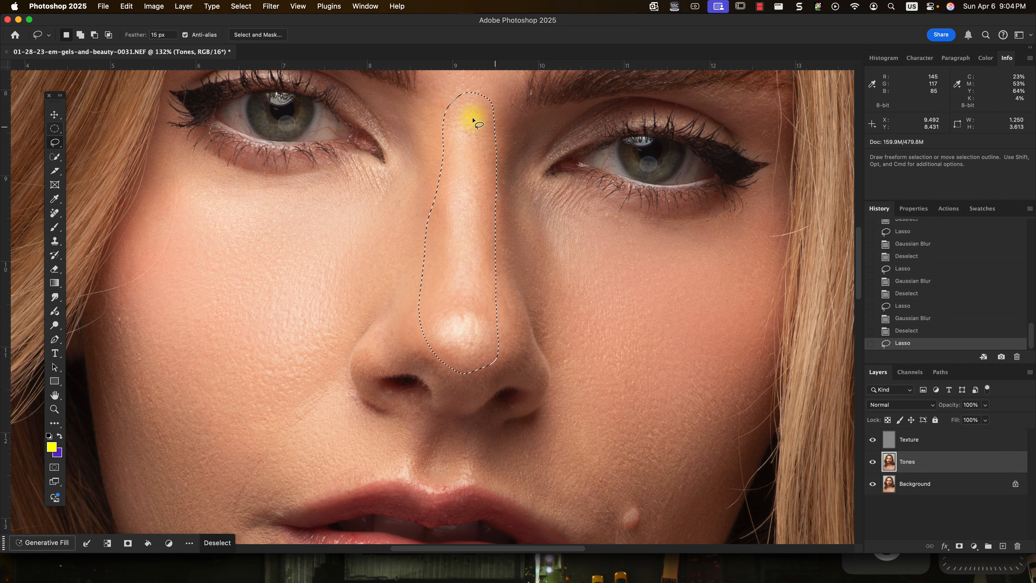
Blur the nose selection with a 19.0 px Gaussian Blur, comparing the preview, and deselect it.
left_click(271, 6)
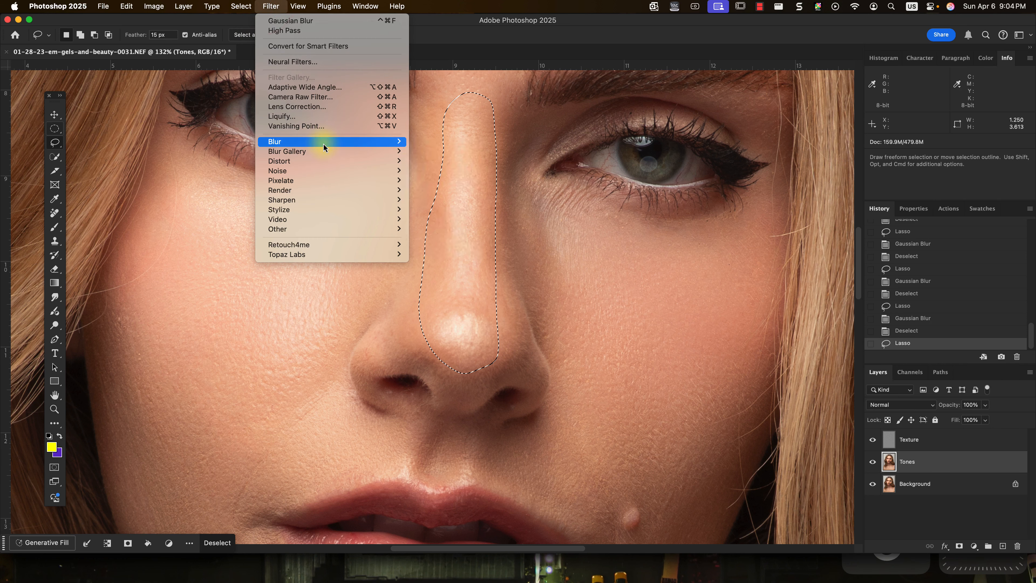
mouse_move(404, 141)
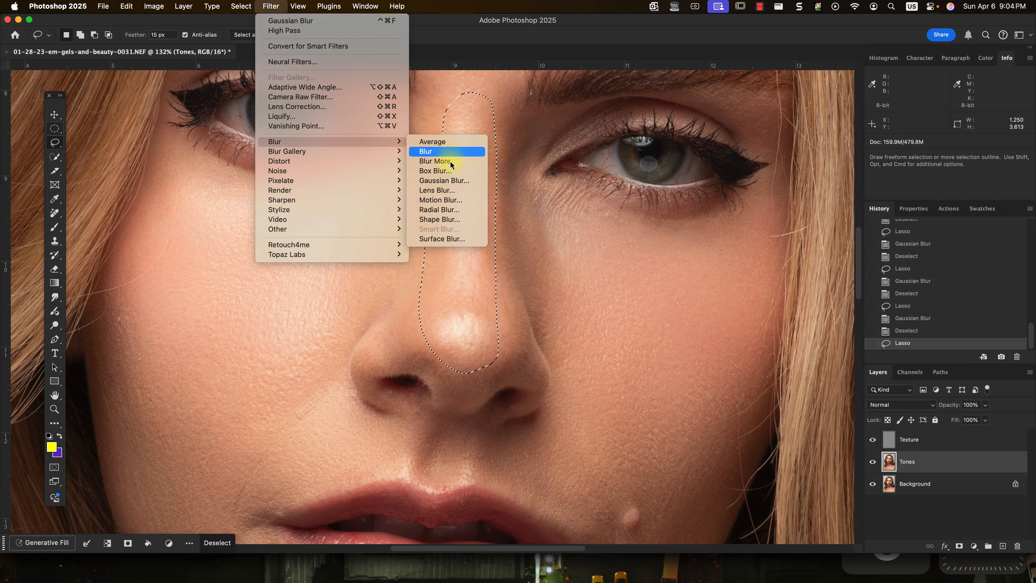
left_click(449, 181)
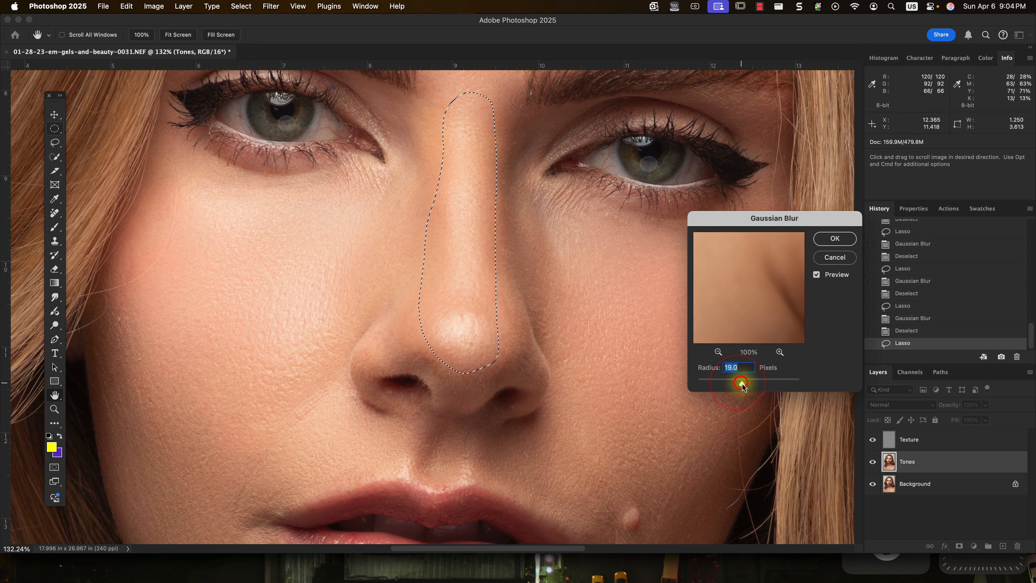
left_click(817, 276)
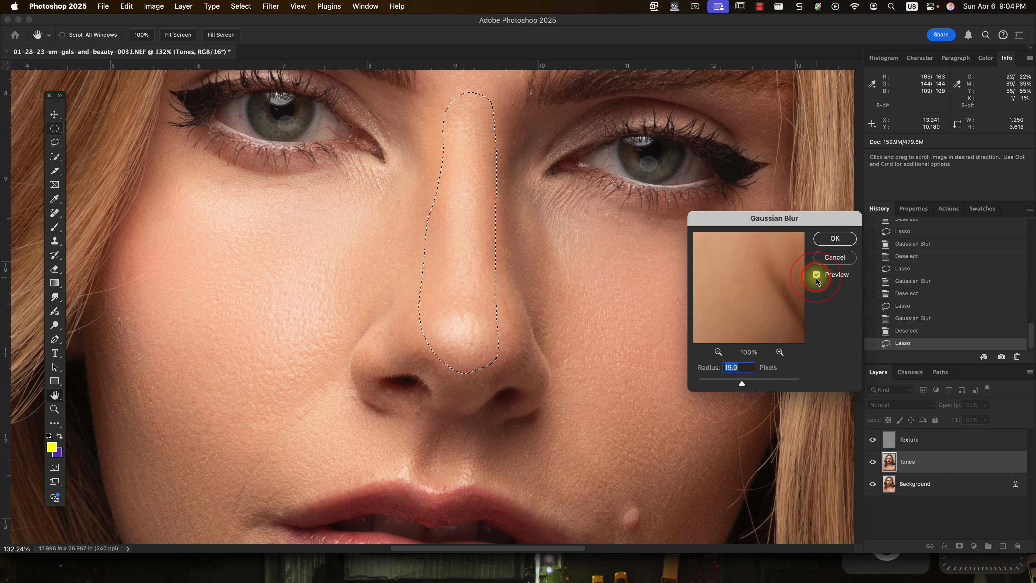
left_click(835, 239)
left_click(319, 303)
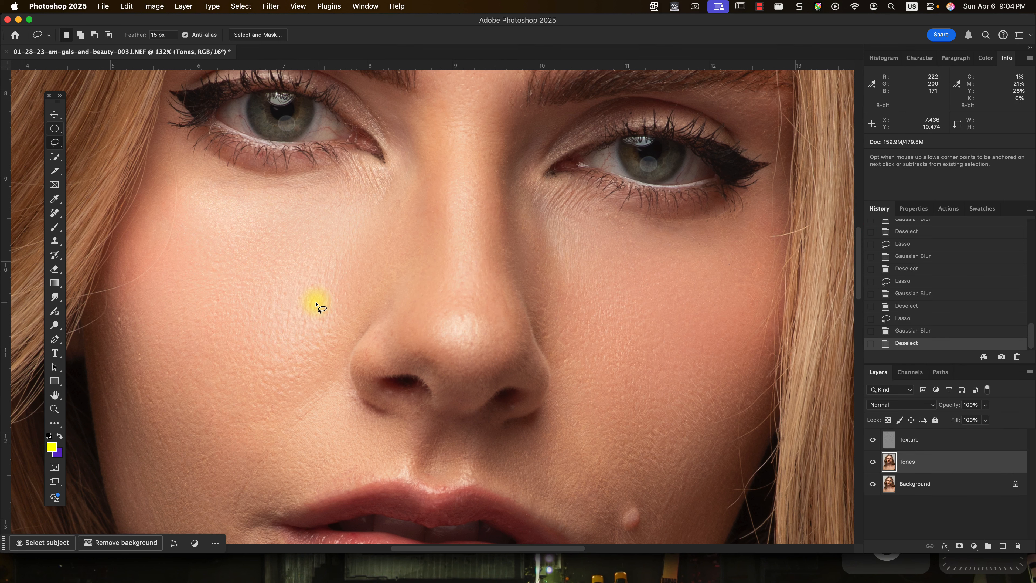
Group the Texture and Tones layers together.
scroll(317, 301, "down", 6)
left_click_drag(388, 288, 449, 319)
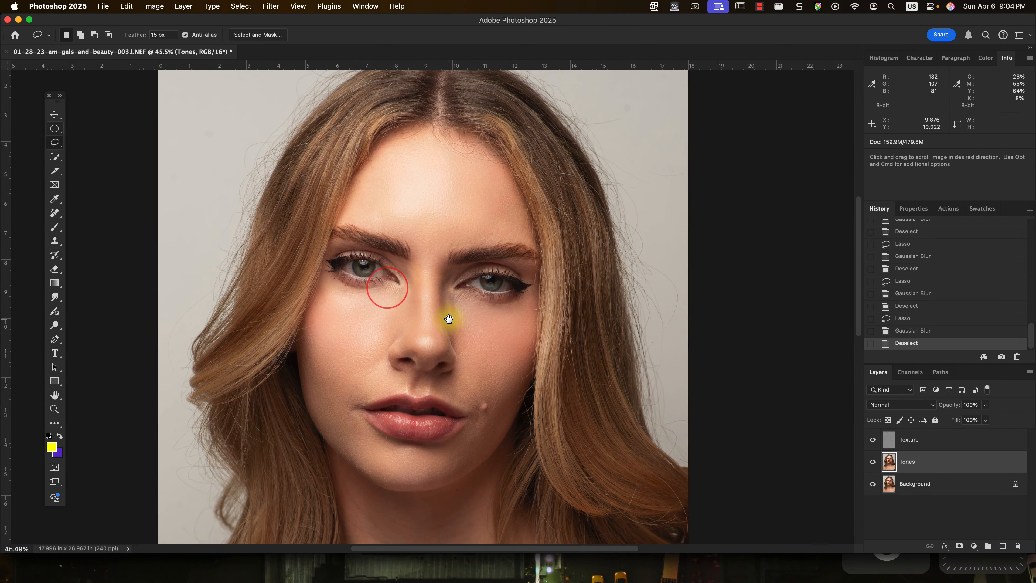
scroll(364, 341, "up", 2)
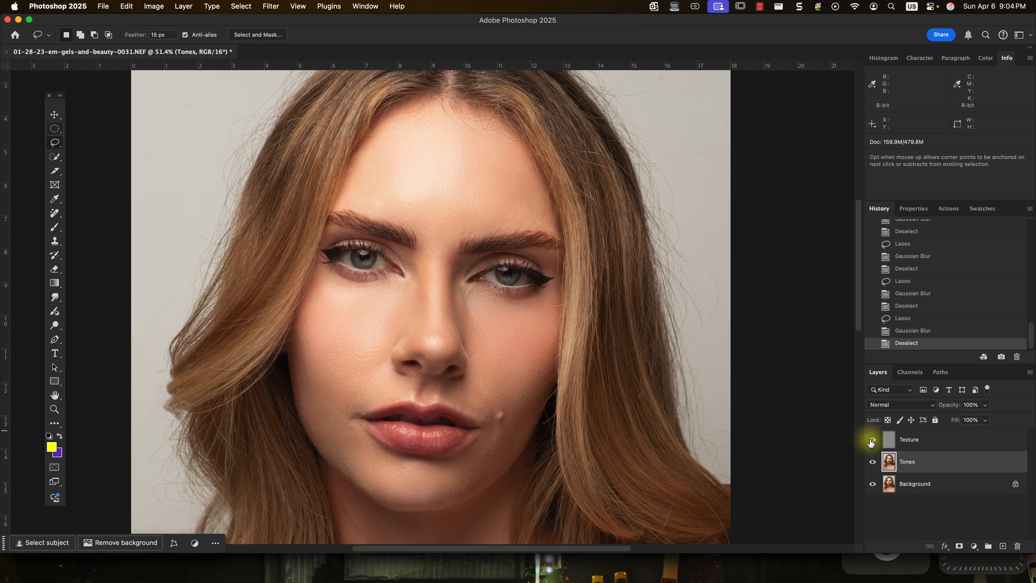
left_click(938, 440, "shift")
key("super+g")
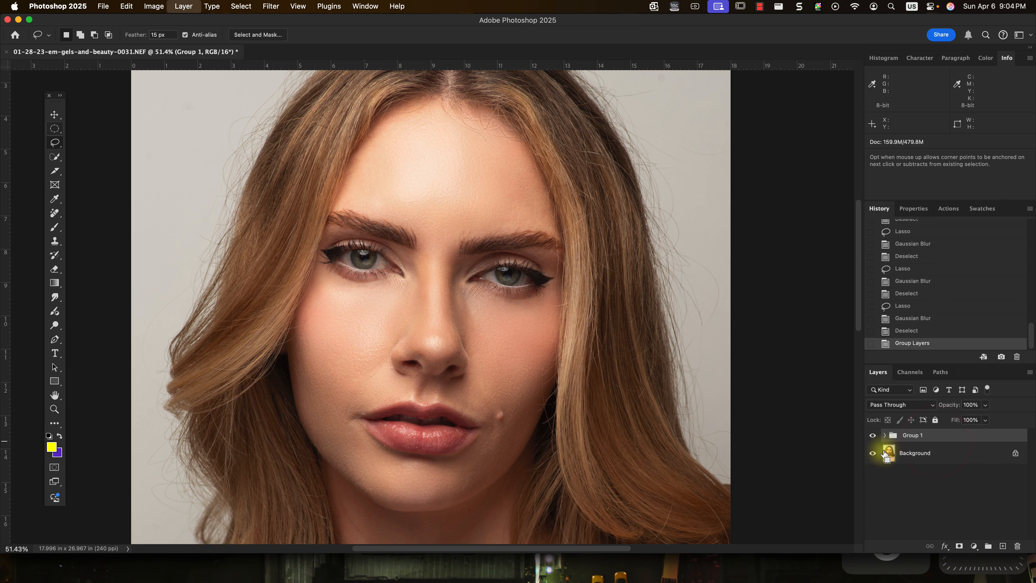
Compare the portrait with the layer group hidden and shown, and examine the retouched skin both close up and as a whole.
left_click(873, 436)
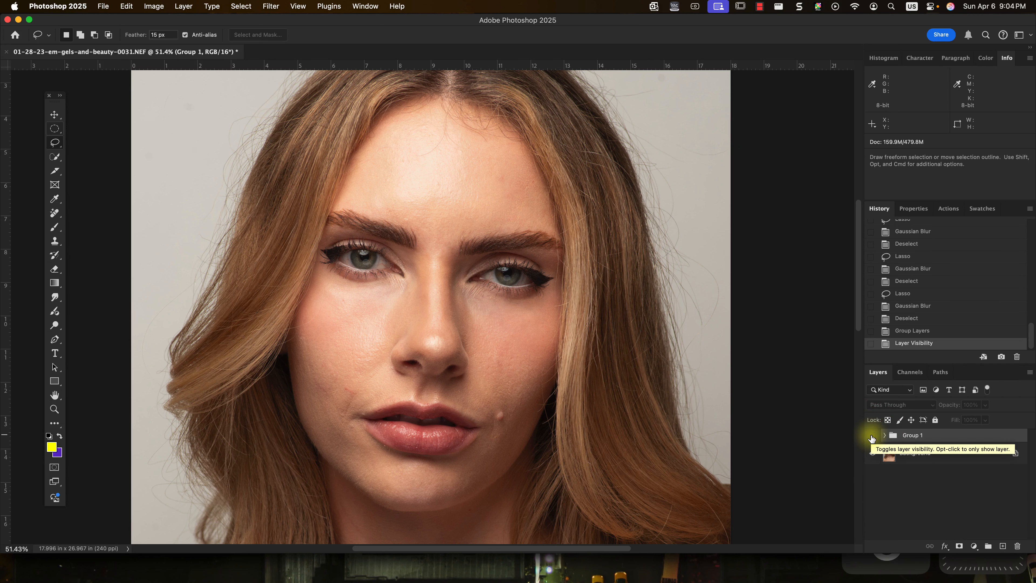
scroll(363, 433, "up", 3)
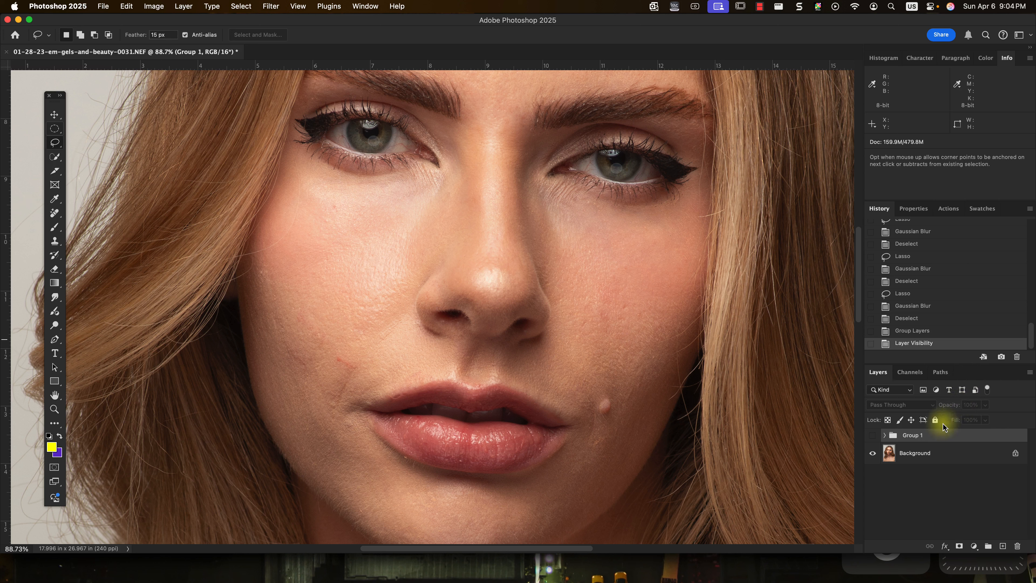
left_click(873, 436)
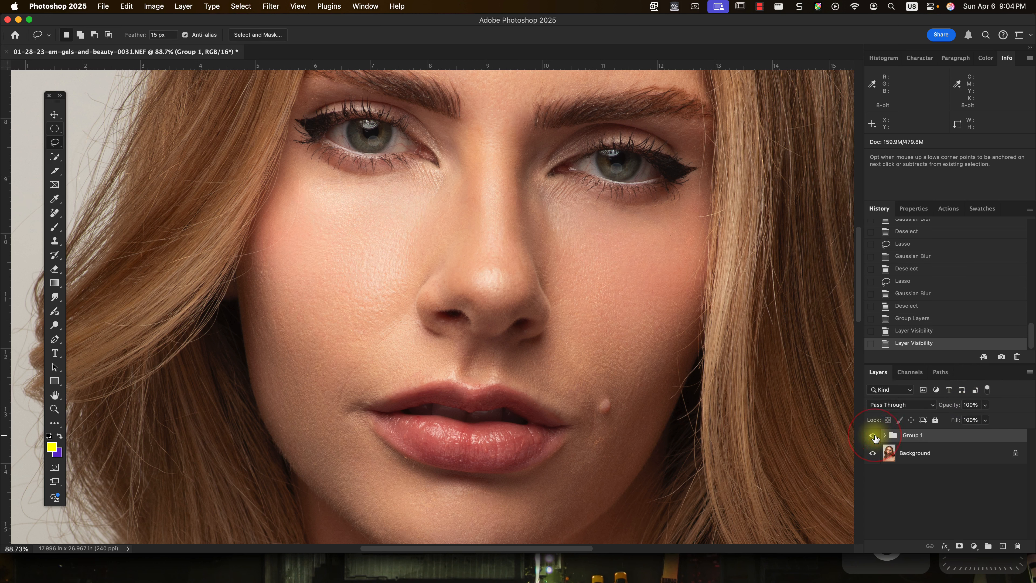
left_click(874, 437)
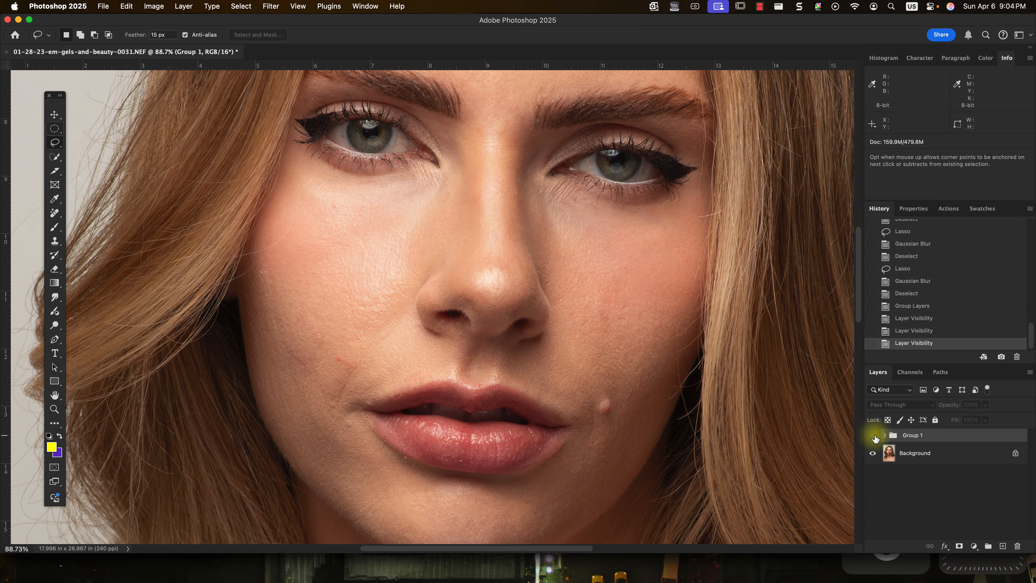
left_click(873, 436)
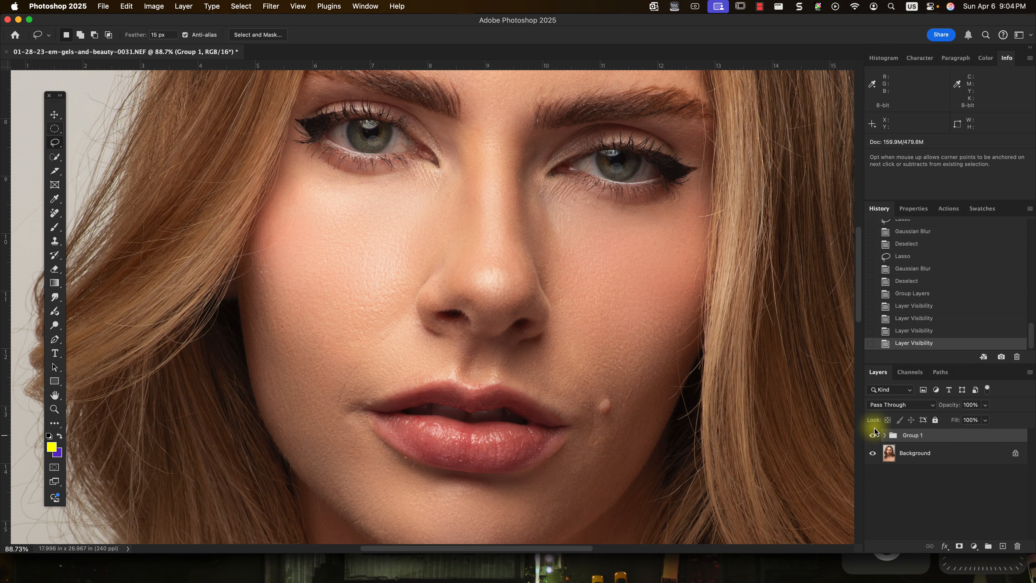
scroll(475, 385, "down", 6)
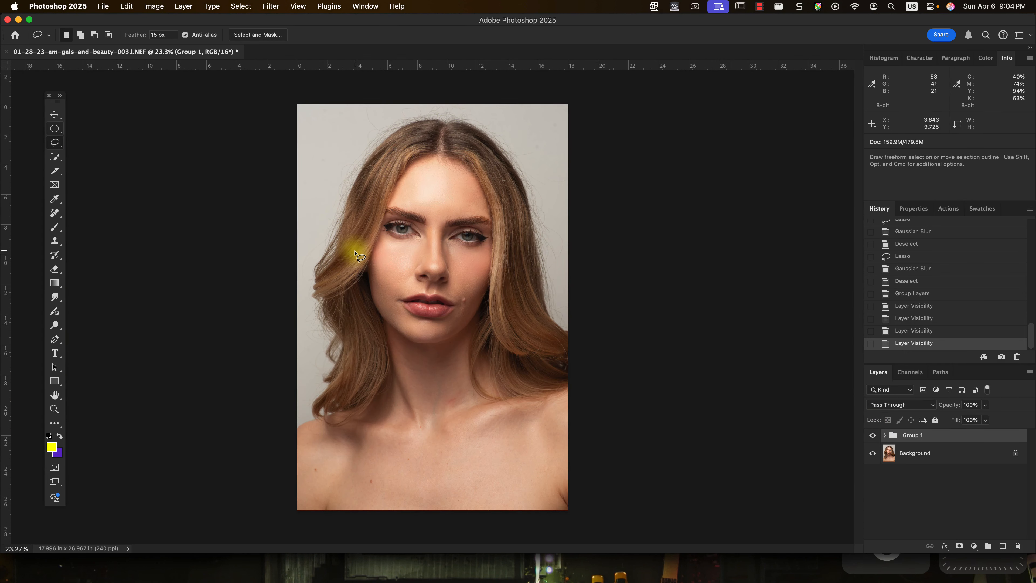
scroll(360, 252, "up", 5)
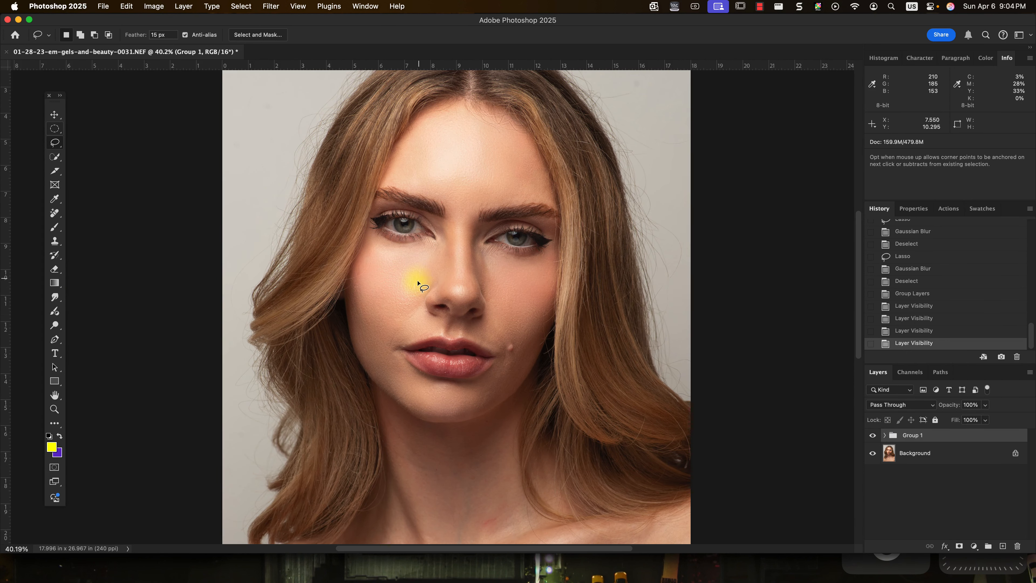
scroll(410, 290, "up", 2)
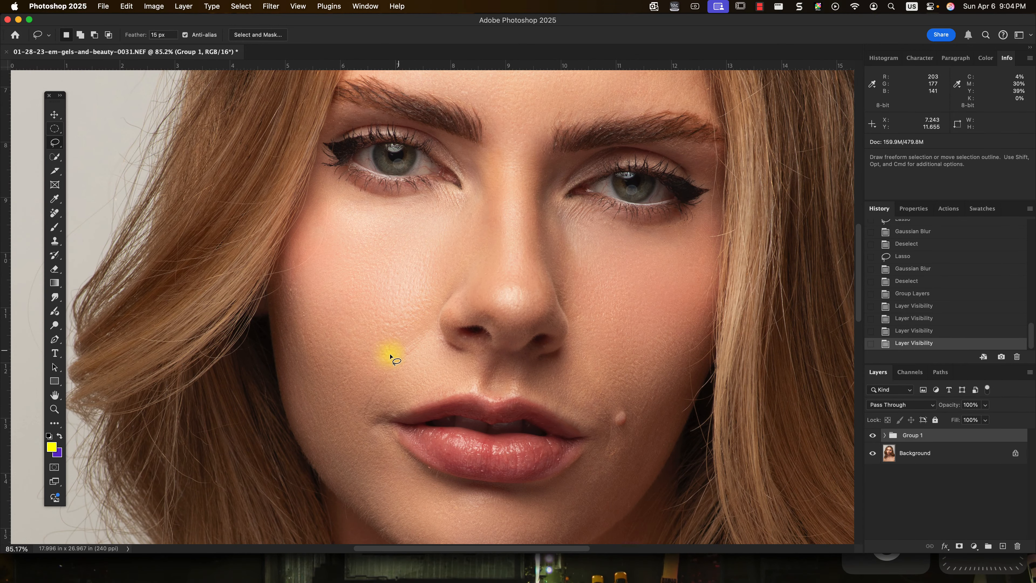
scroll(374, 359, "down", 5)
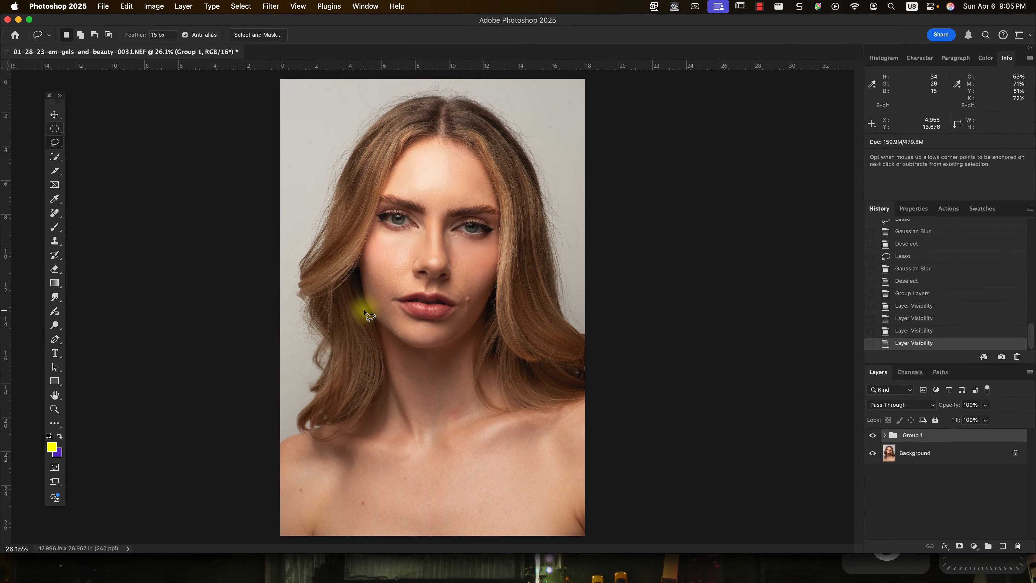
scroll(367, 250, "up", 2)
scroll(363, 271, "down", 2)
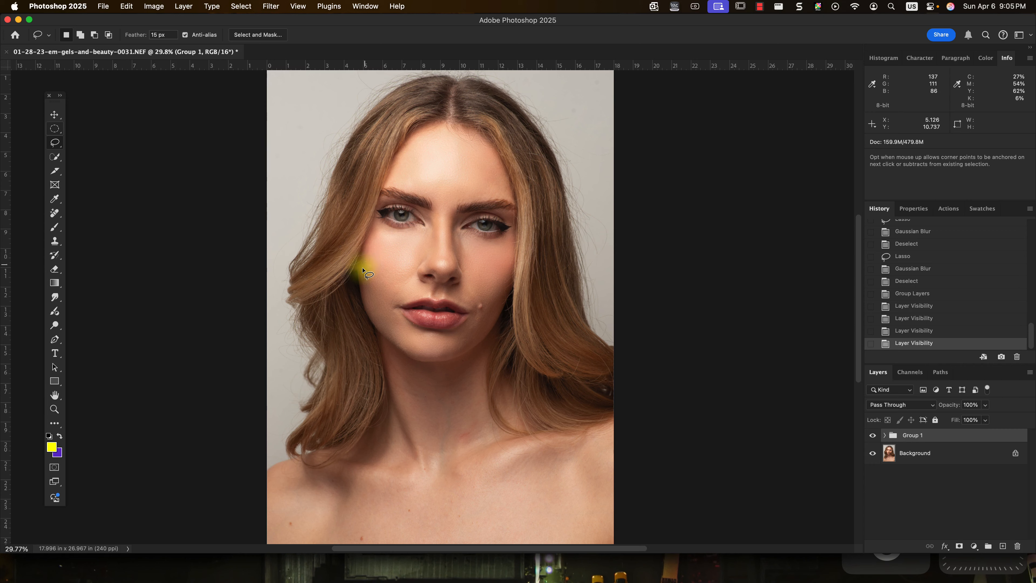
scroll(430, 168, "up", 2)
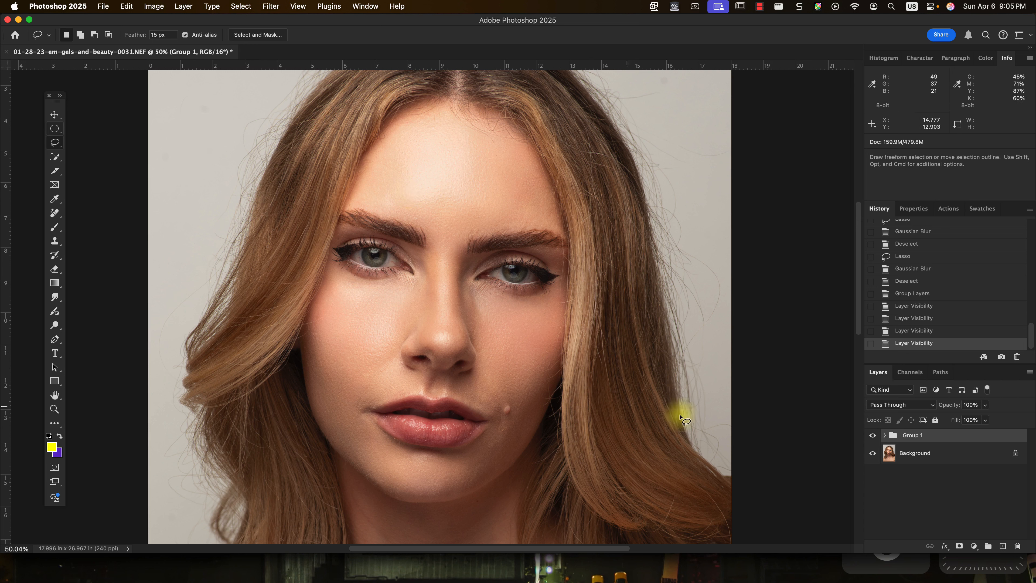
Expand the layer group and add a new blank layer above the Texture layer.
left_click(885, 436)
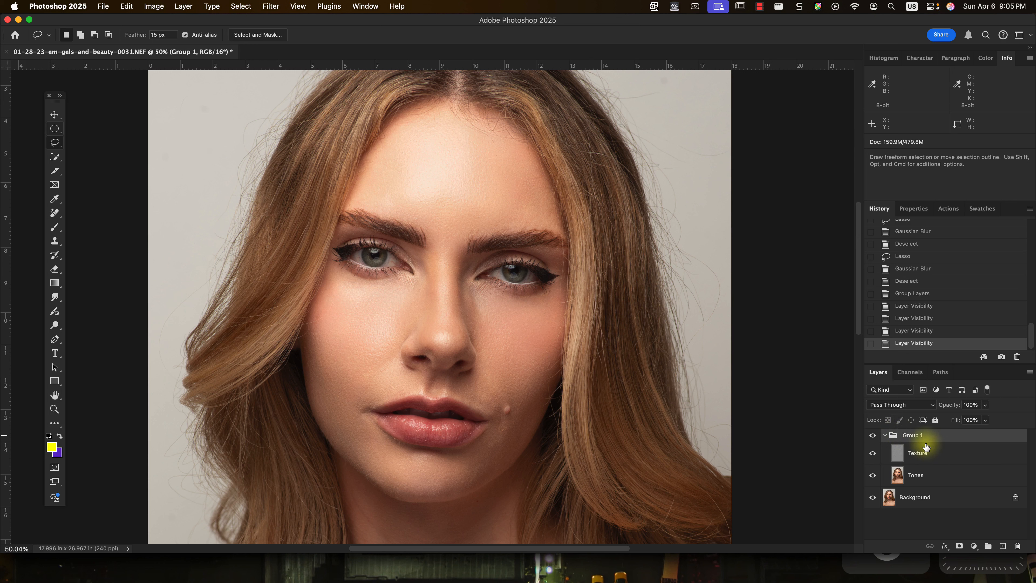
key("super+shift+n")
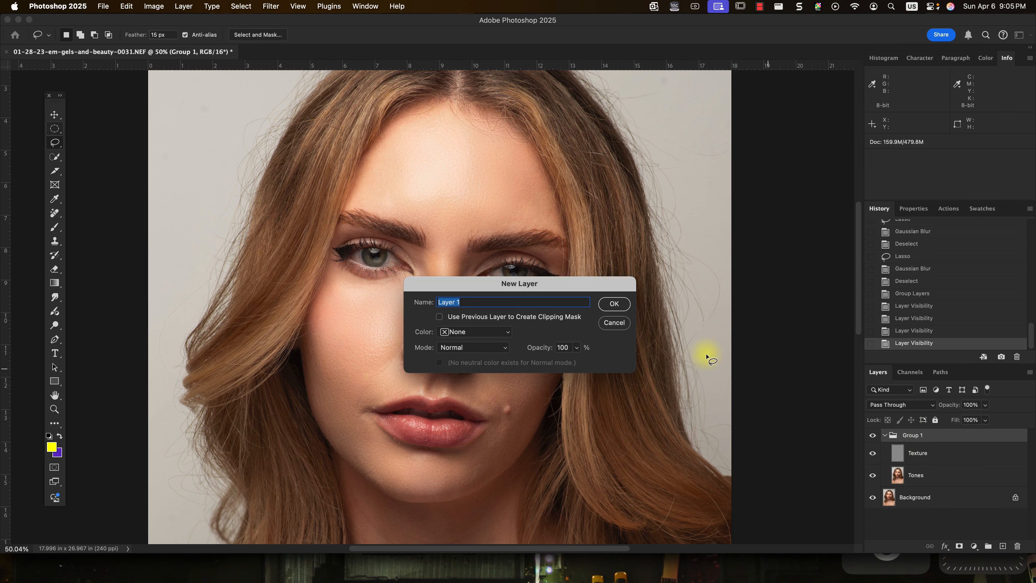
left_click(608, 307)
Paint a white crescent over the lower iris of the first eye with a soft 50 px Brush at 100% flow.
left_click(54, 227)
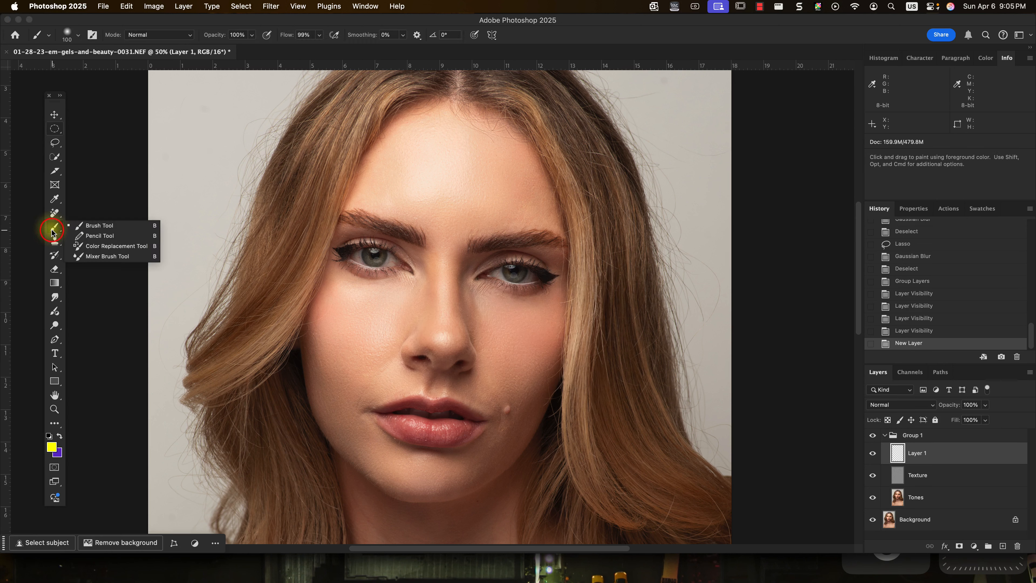
left_click(99, 225)
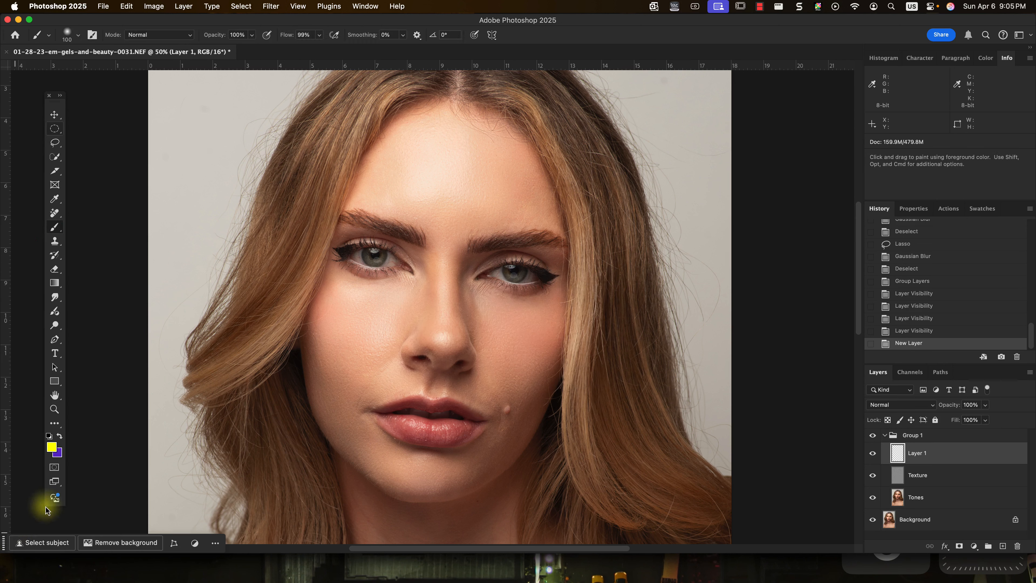
left_click(60, 437)
scroll(375, 256, "up", 10)
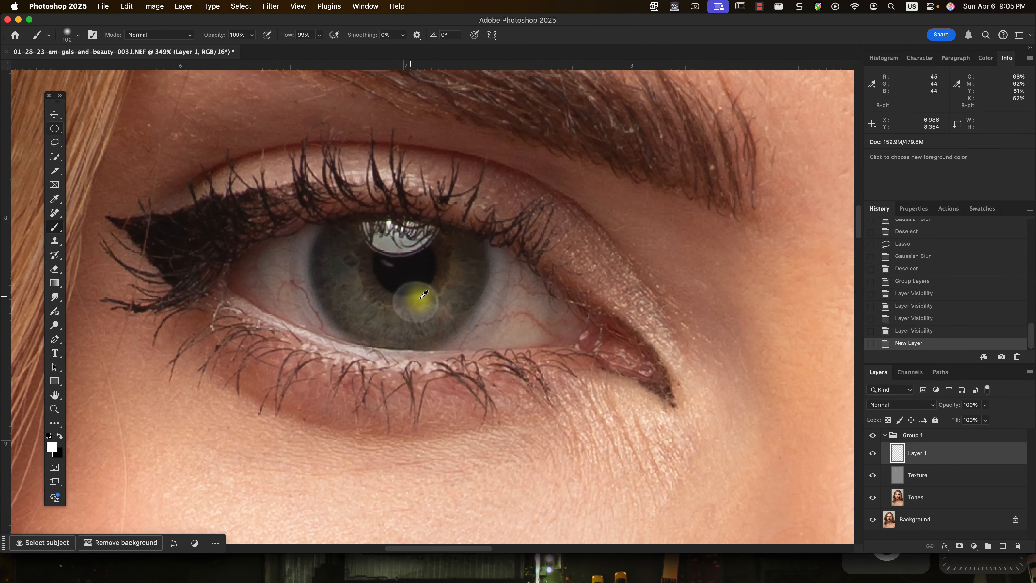
left_click_drag(286, 36, 446, 29)
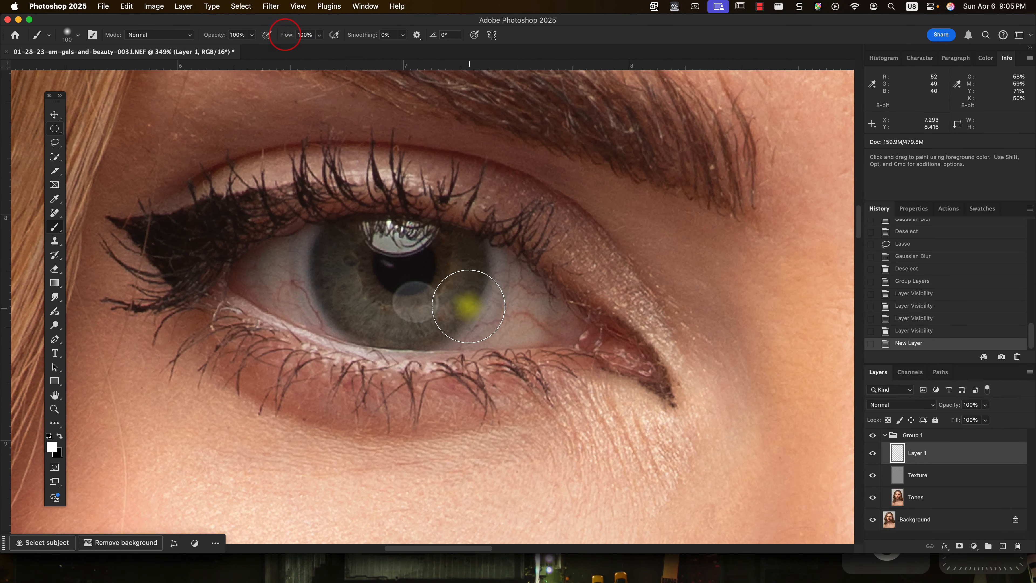
key("bracketleft")
key("bracketleft")
key("bracketleft")
key("bracketleft")
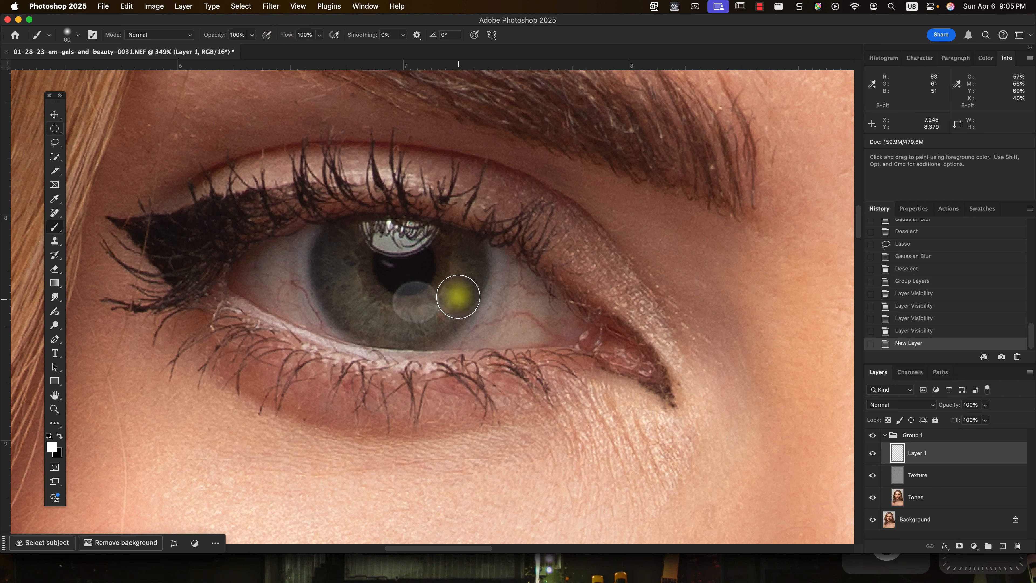
key("bracketleft")
key("bracketright")
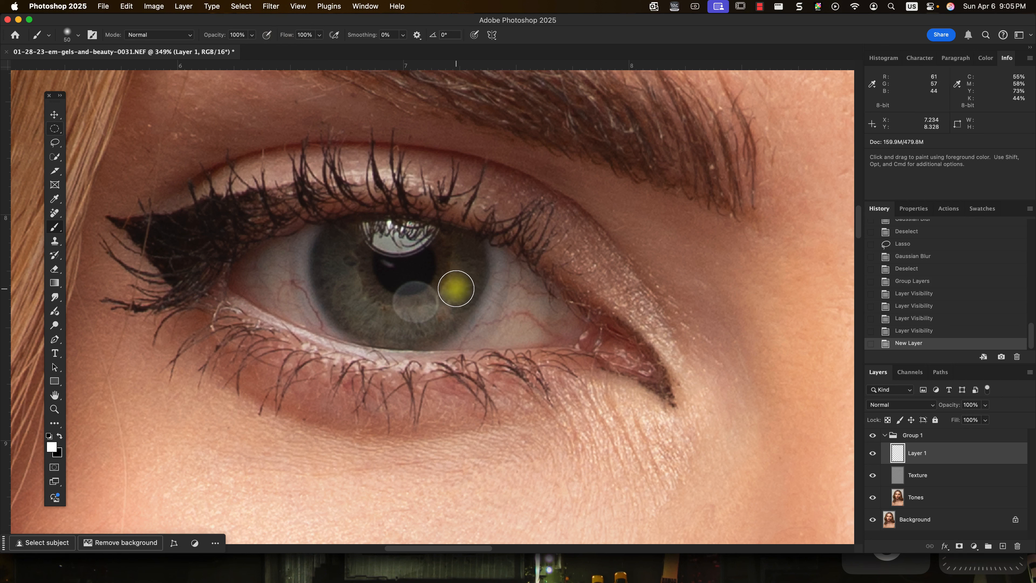
mouse_move(456, 288)
left_mouse_down()
mouse_move(436, 316)
mouse_move(406, 322)
mouse_move(376, 315)
mouse_move(349, 281)
mouse_move(363, 304)
mouse_move(414, 321)
left_mouse_up()
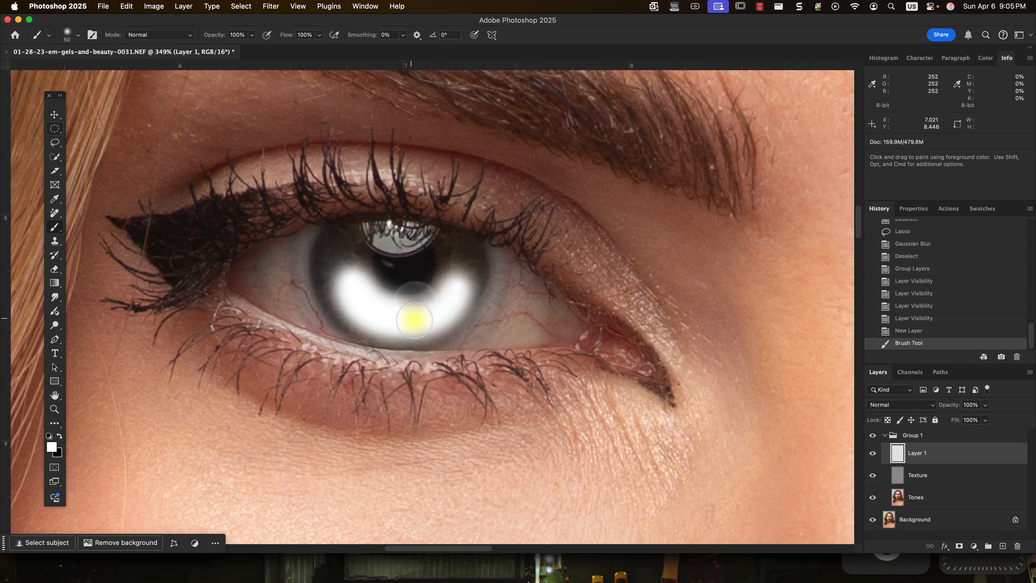
Paint a matching white crescent over the lower iris of the other eye.
scroll(498, 355, "down", 2)
mouse_move(680, 323)
left_mouse_down()
mouse_move(453, 311)
mouse_move(172, 267)
mouse_move(126, 192)
mouse_move(340, 249)
left_mouse_up()
scroll(576, 282, "up", 4)
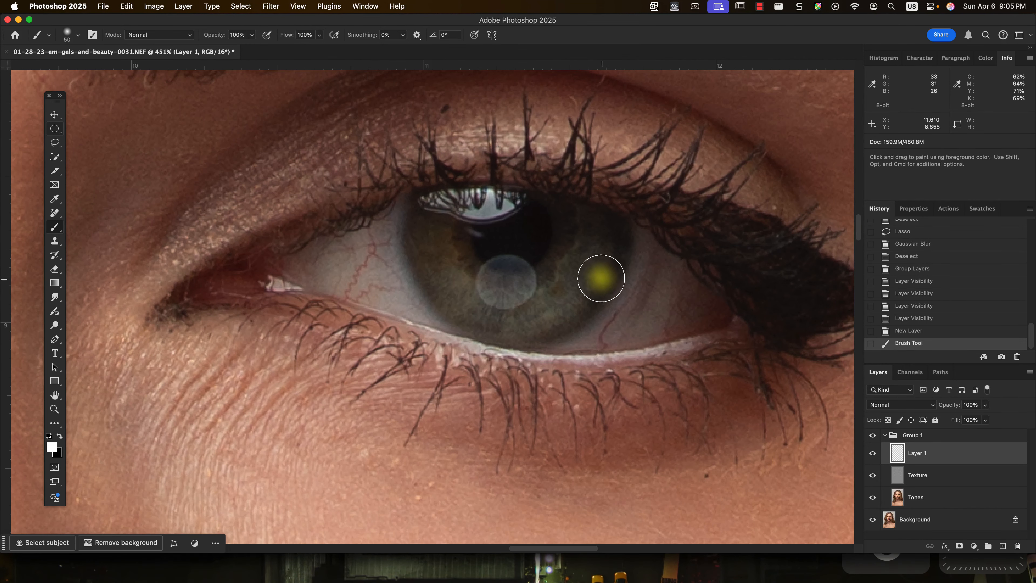
scroll(595, 258, "up", 1)
mouse_move(588, 254)
left_mouse_down()
mouse_move(562, 292)
mouse_move(508, 307)
mouse_move(447, 290)
mouse_move(438, 271)
mouse_move(481, 306)
mouse_move(522, 309)
mouse_move(578, 278)
mouse_move(504, 308)
left_mouse_up()
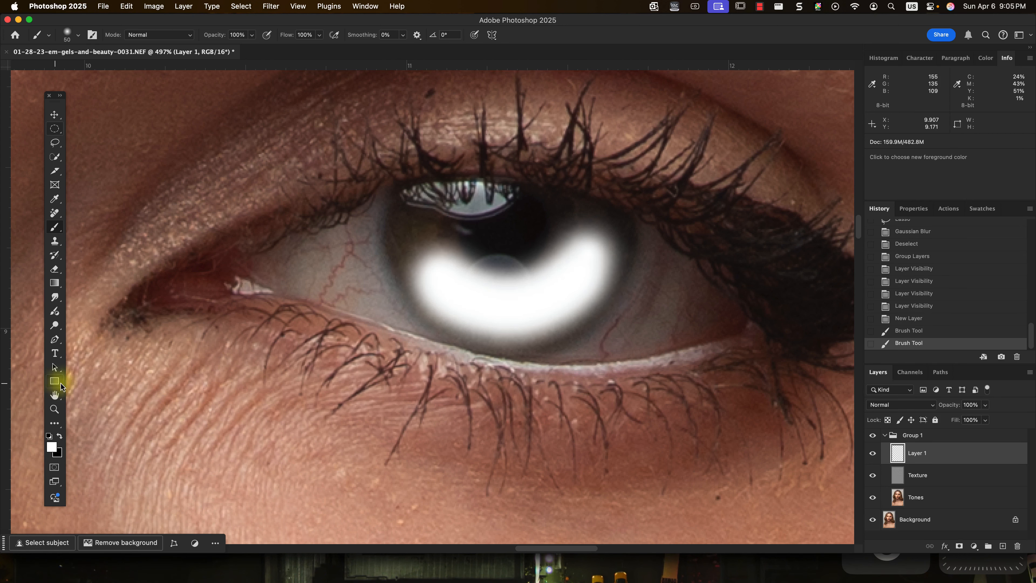
Set the blending mode of the painted eye layer to Overlay.
scroll(233, 329, "down", 8)
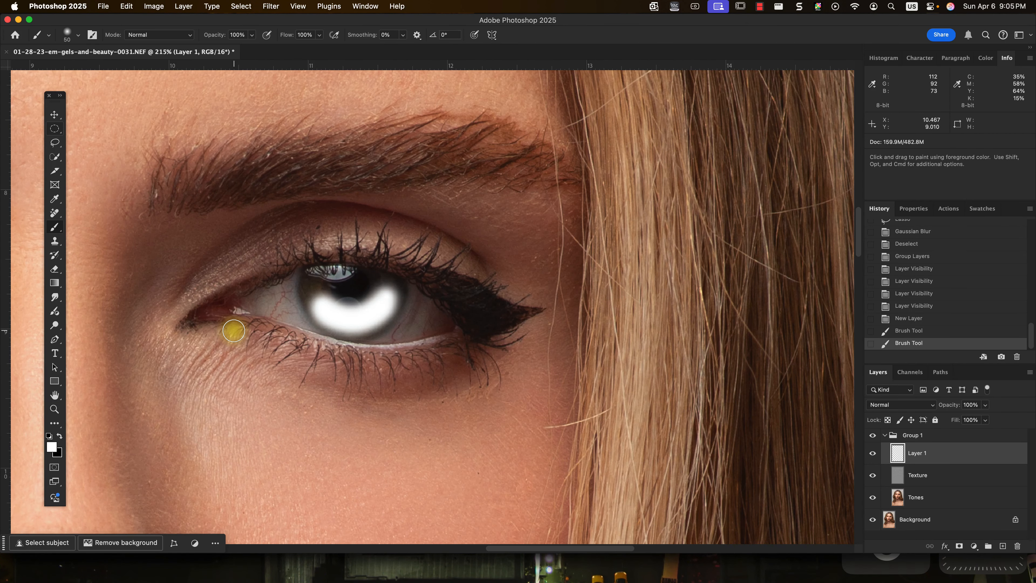
scroll(227, 312, "down", 6)
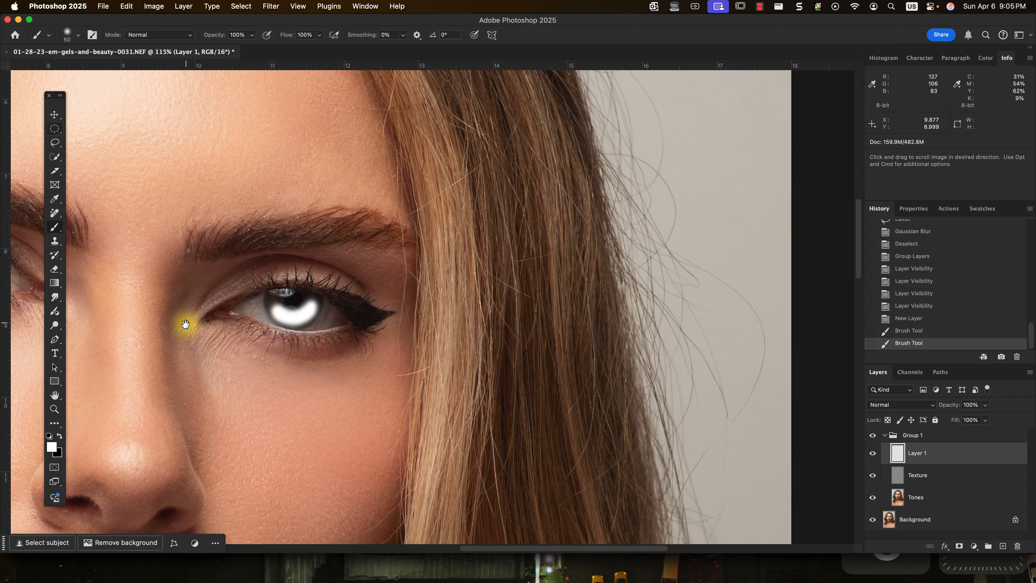
left_click_drag(186, 322, 564, 261)
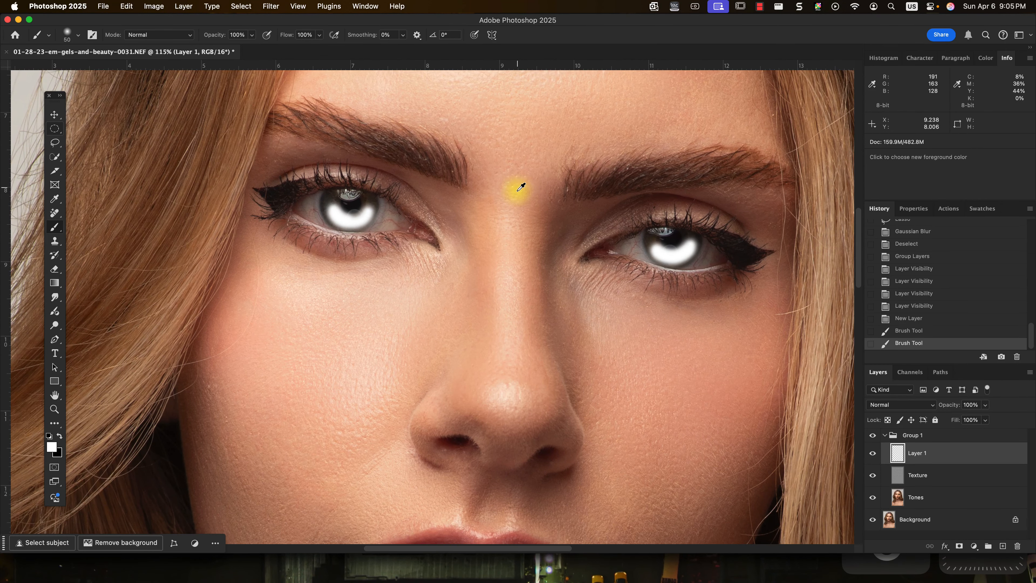
scroll(519, 190, "up", 1)
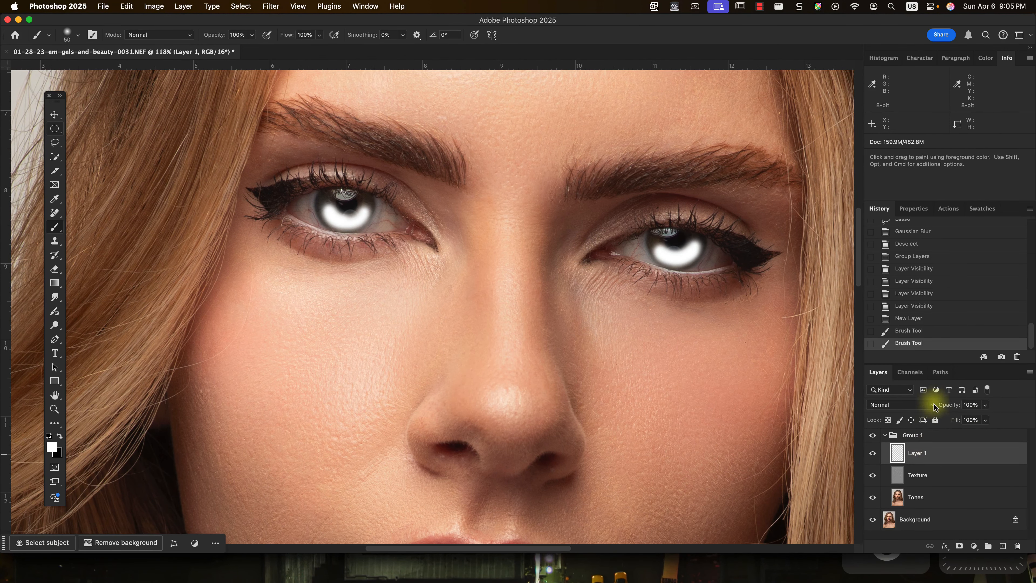
left_click(911, 405)
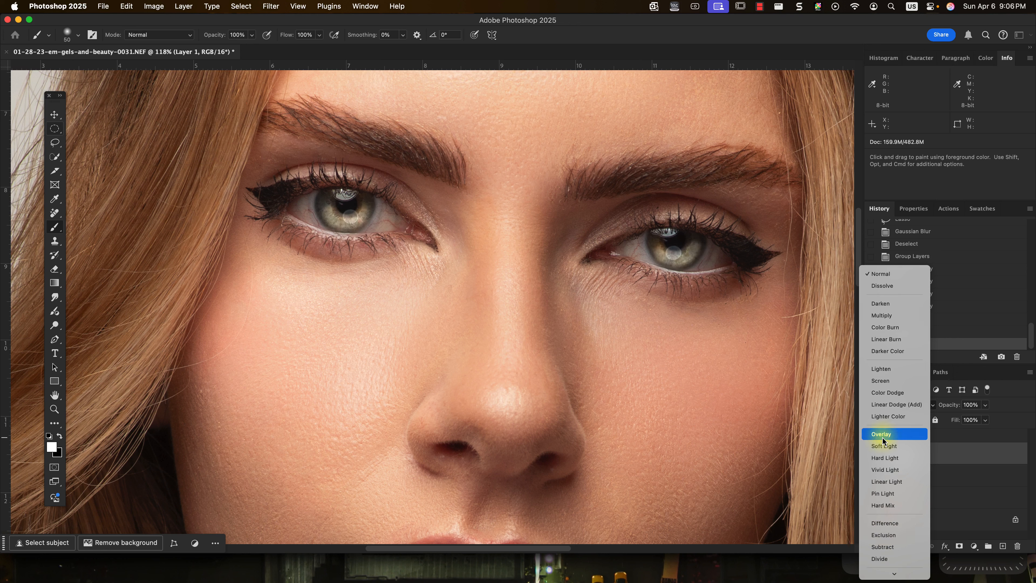
left_click(884, 434)
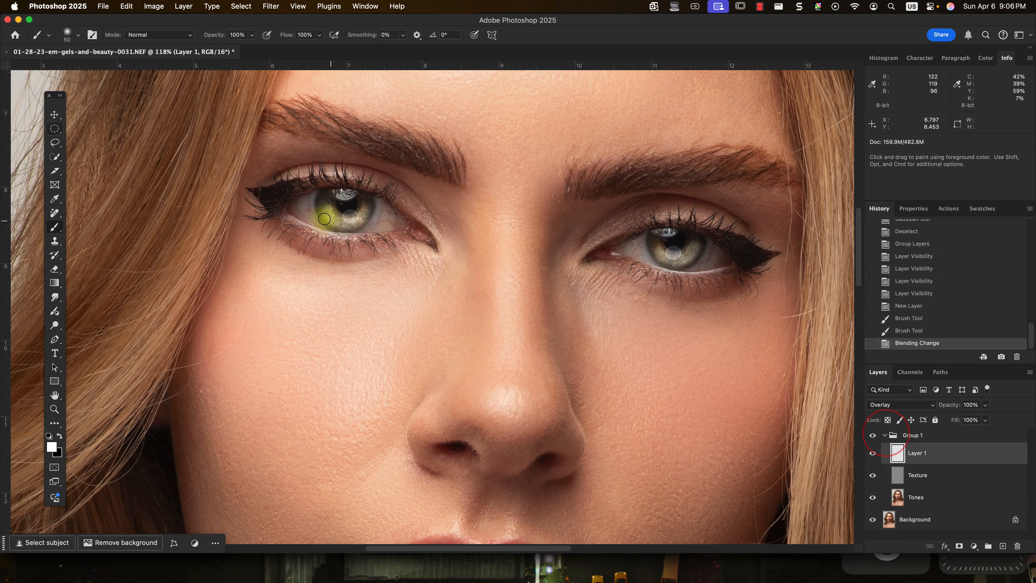
Inspect the brightened irises up close and lower the eye layer's opacity to 36%.
scroll(325, 219, "up", 5)
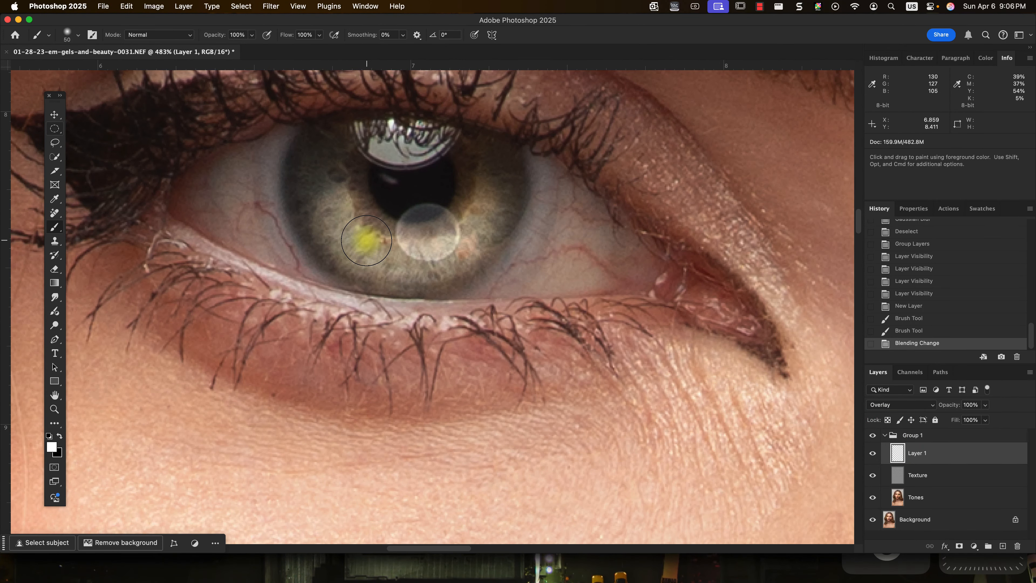
scroll(419, 284, "down", 10)
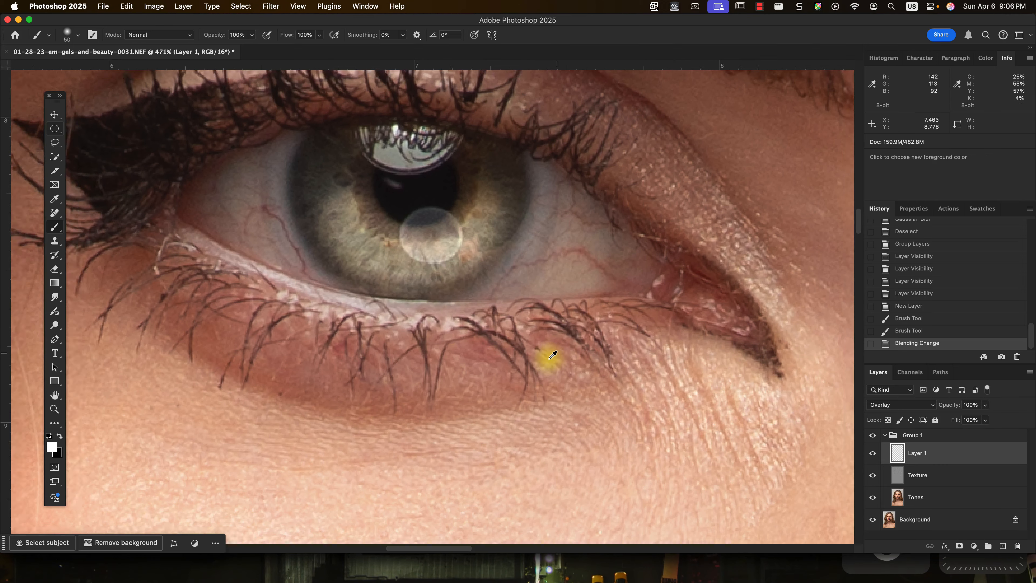
scroll(633, 393, "up", 5)
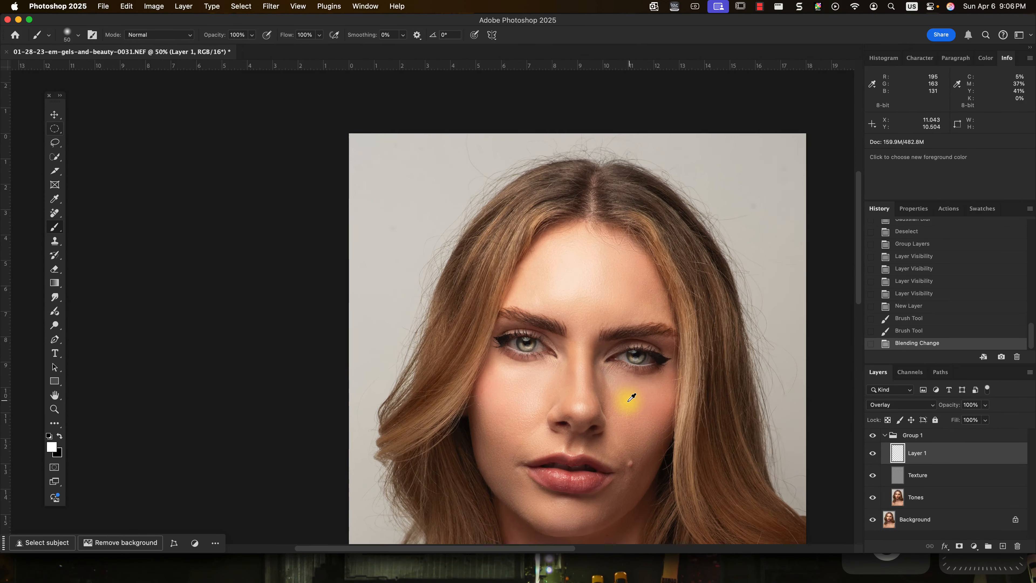
left_click_drag(951, 408, 852, 438)
Compare the portrait with the eye layer hidden and shown, examining the brightened eyes at different magnifications.
scroll(602, 400, "down", 5)
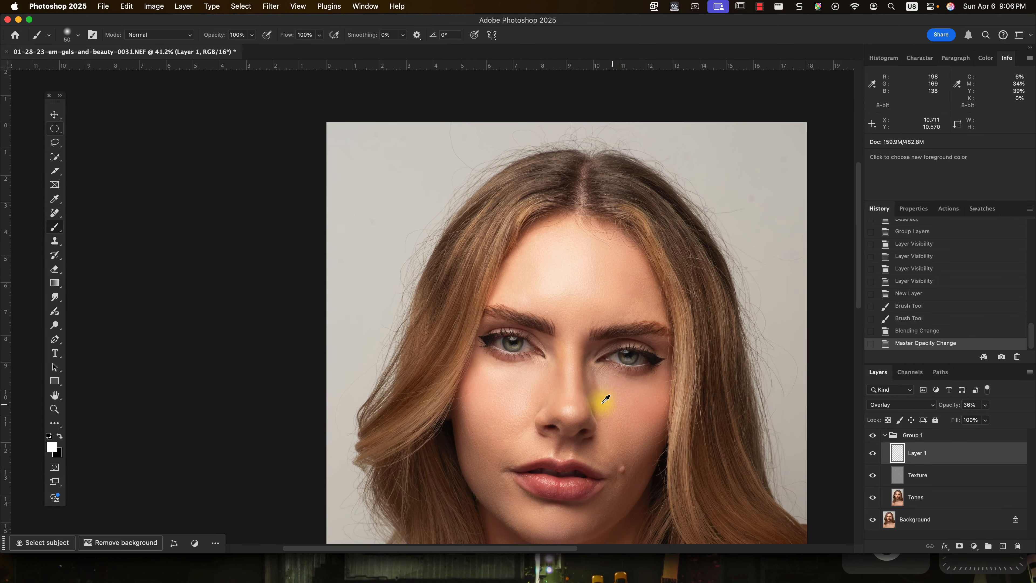
scroll(568, 406, "down", 2)
scroll(367, 212, "up", 5)
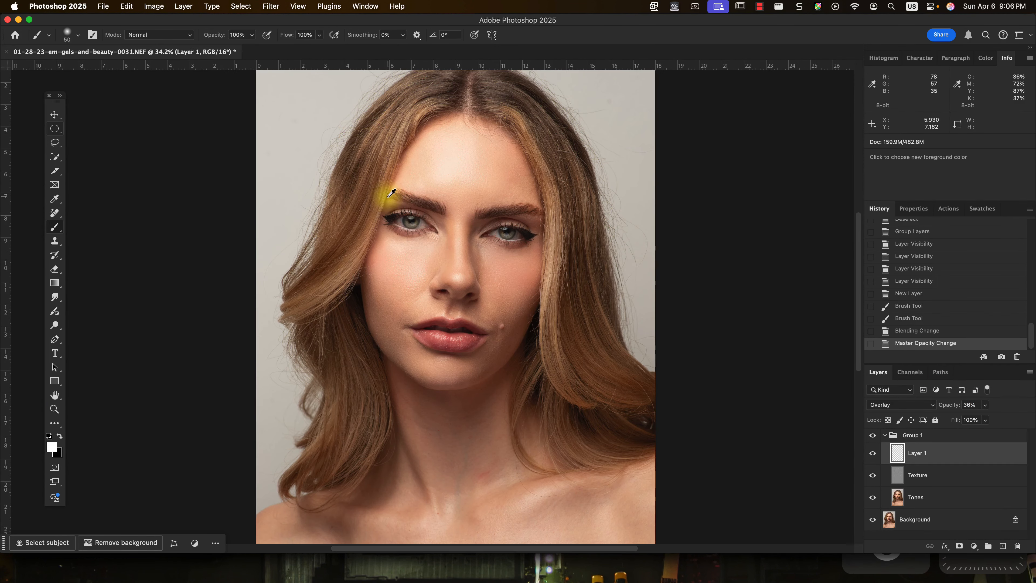
left_click(873, 461)
left_click(873, 461)
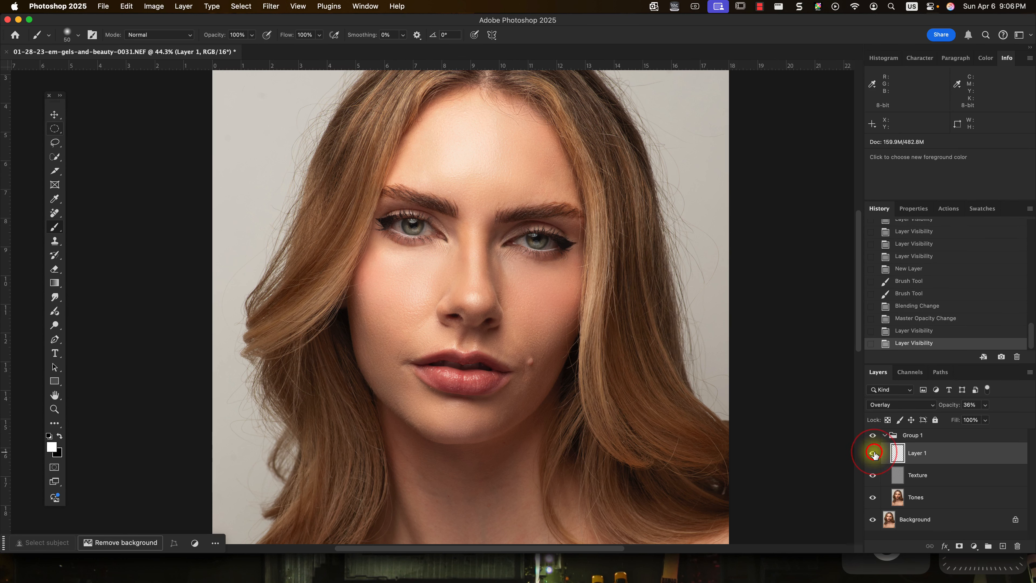
scroll(477, 343, "down", 2)
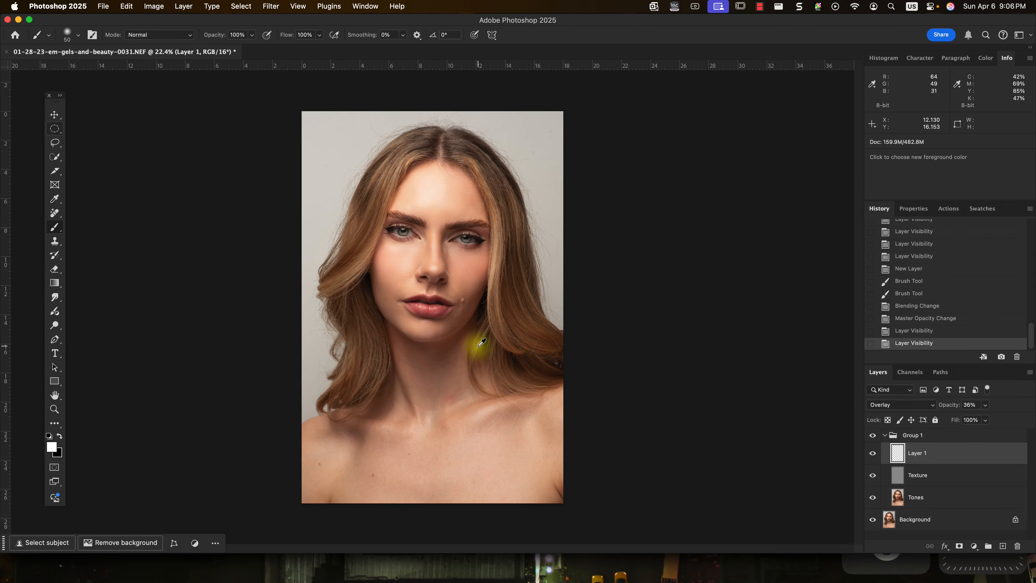
scroll(420, 261, "up", 1)
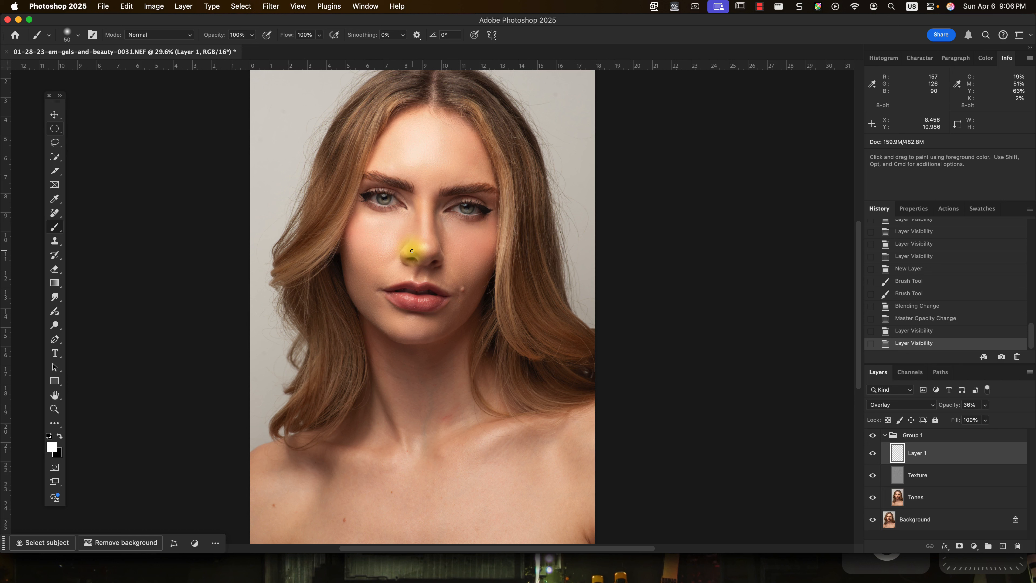
Move the eye layer out of the group to the top of the layer stack, rename it Eyes, and select Group 1.
left_click(938, 438)
key("bracketleft")
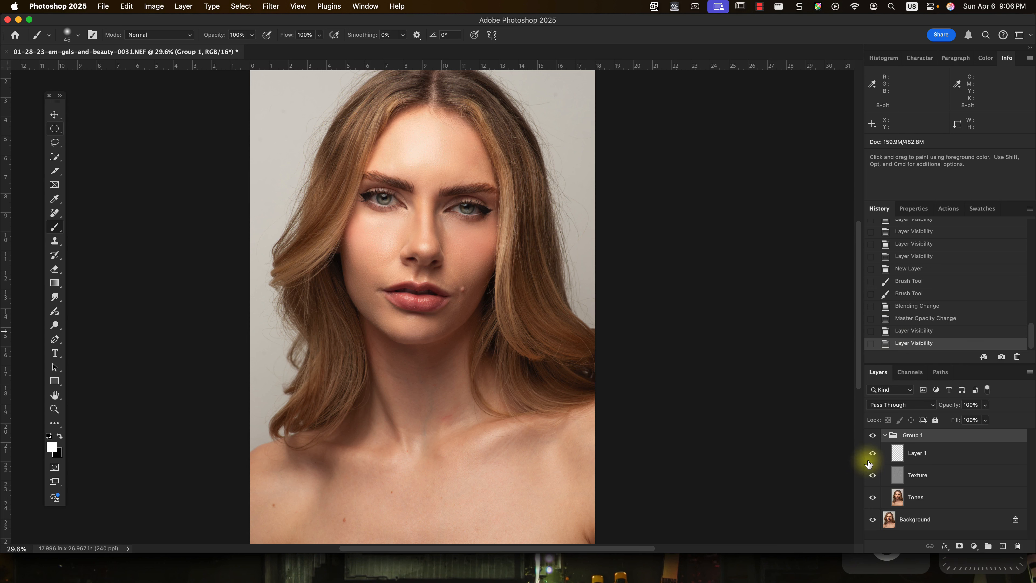
left_click_drag(923, 453, 955, 427)
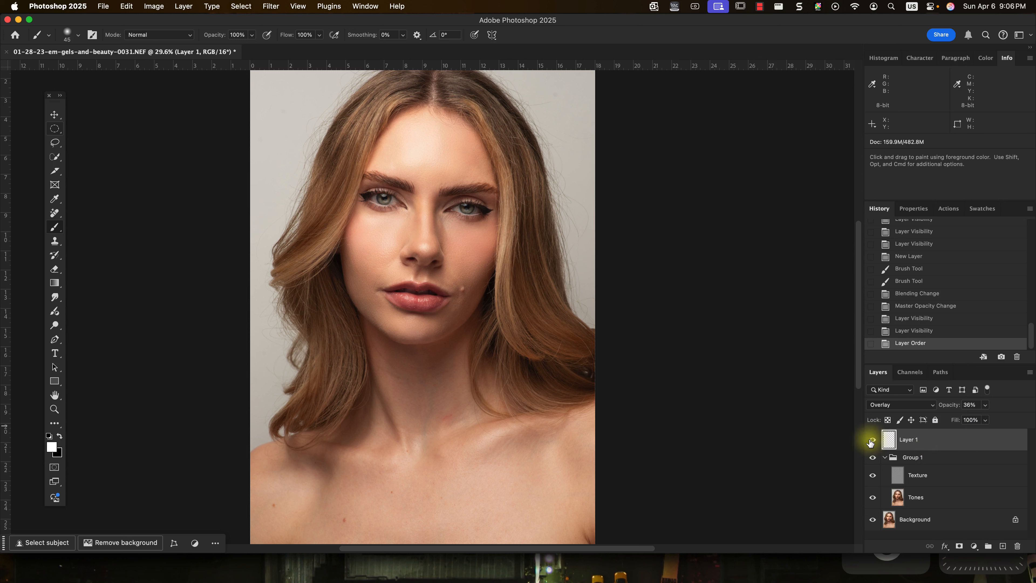
double_click(916, 438)
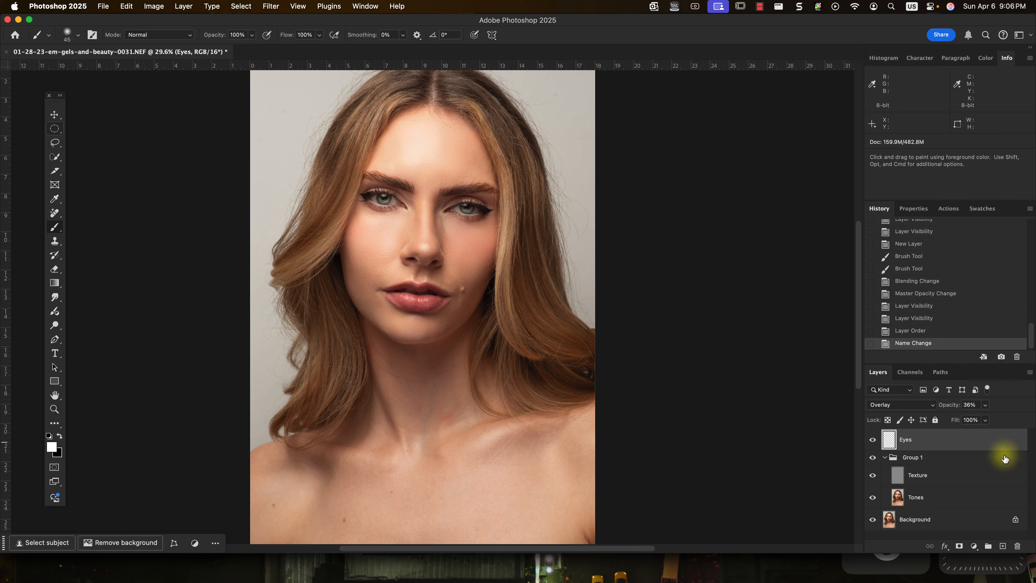
left_click(913, 458)
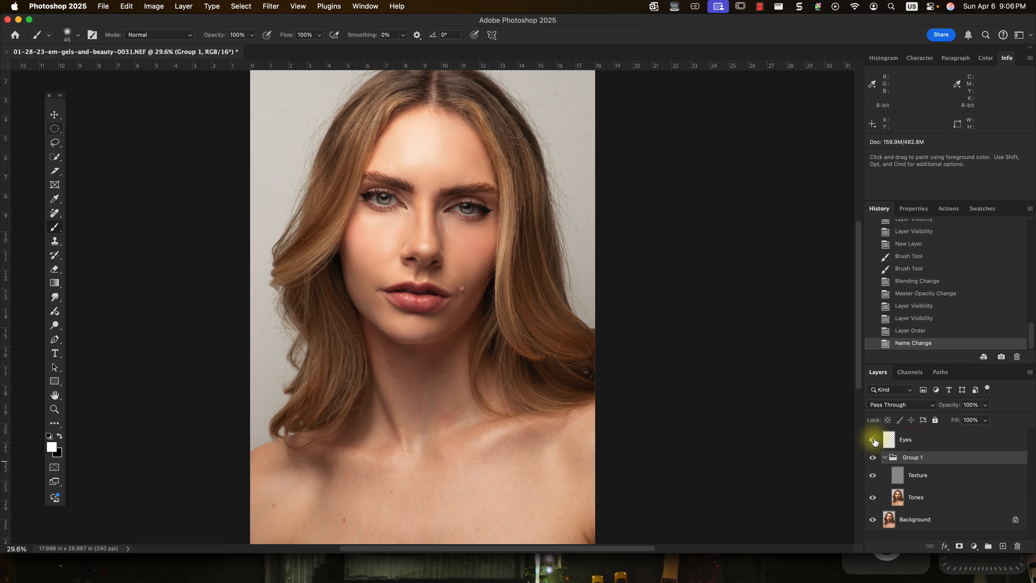
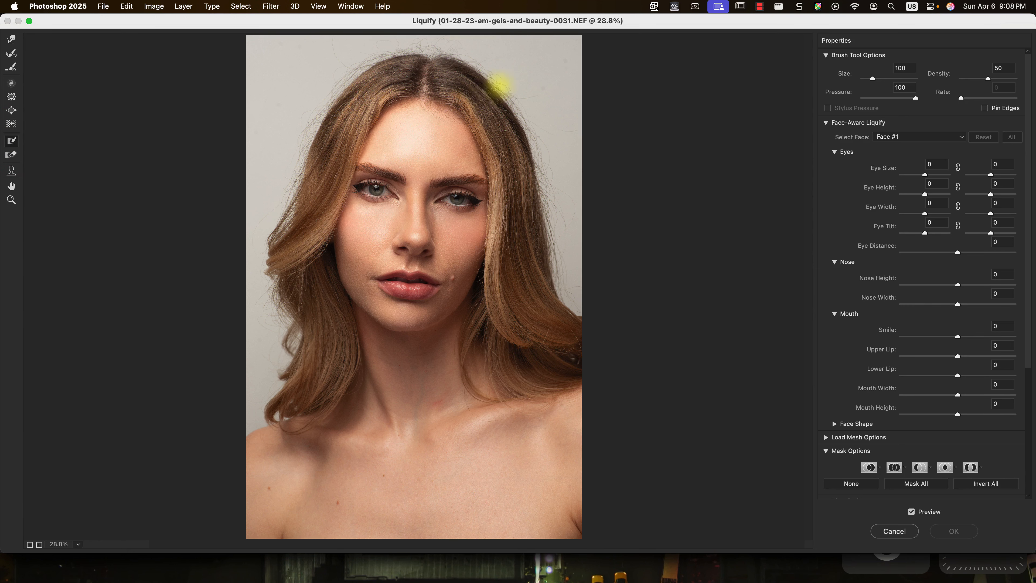
Freeze-mask the hair in Liquify with a size 500 brush, painting from the crown down both sides of the head.
scroll(340, 80, "up", 4)
scroll(322, 120, "up", 3)
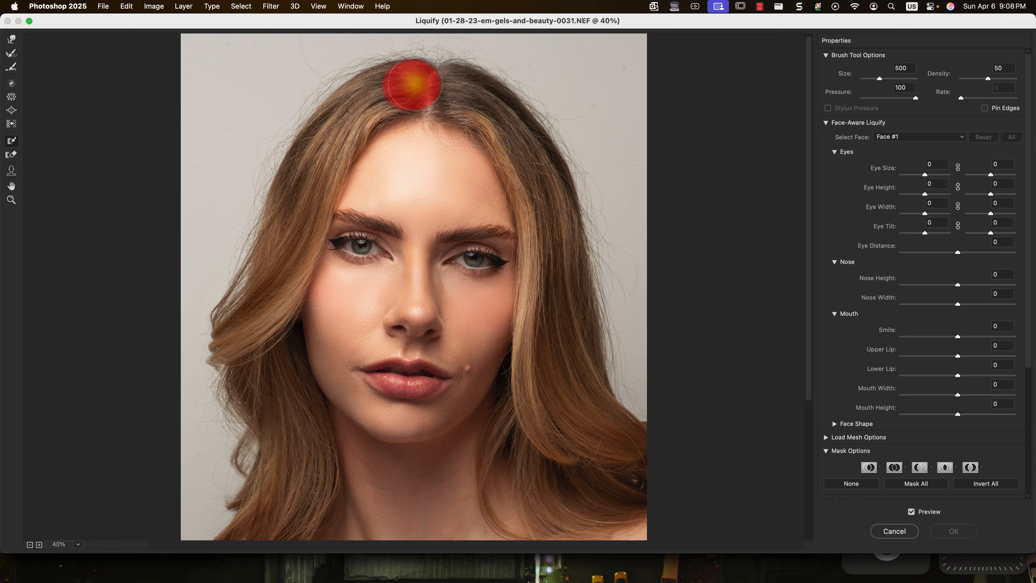
mouse_move(390, 87)
left_mouse_down()
mouse_move(346, 107)
mouse_move(374, 89)
mouse_move(317, 142)
mouse_move(235, 322)
mouse_move(248, 386)
mouse_move(276, 421)
mouse_move(263, 503)
mouse_move(257, 449)
left_mouse_up()
scroll(265, 447, "down", 5)
scroll(525, 179, "up", 5)
mouse_move(447, 87)
left_mouse_down()
mouse_move(469, 87)
mouse_move(501, 113)
mouse_move(500, 140)
mouse_move(514, 132)
mouse_move(546, 172)
mouse_move(594, 396)
mouse_move(653, 454)
left_mouse_up()
Freeze-mask the face and upper neck with an enlarged brush, and reduce the brush size to 600.
key("bracketright")
key("bracketright")
key("bracketright")
key("bracketright")
key("bracketright")
mouse_move(541, 417)
left_mouse_down()
mouse_move(471, 197)
mouse_move(427, 135)
mouse_move(351, 378)
mouse_move(343, 273)
mouse_move(357, 511)
mouse_move(411, 259)
mouse_move(358, 398)
mouse_move(380, 301)
mouse_move(372, 378)
left_mouse_up()
key("bracketleft")
key("bracketleft")
key("bracketleft")
key("bracketleft")
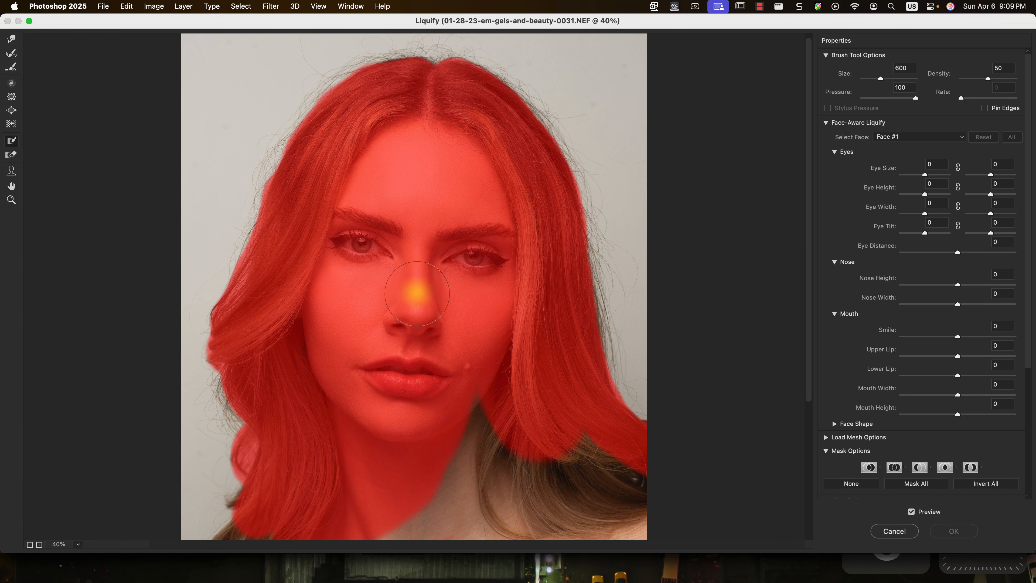
Freeze-mask the rest of the neck, the lower hair, shoulders and chest with the brush size raised to 1100.
scroll(393, 336, "down", 5)
key("bracketright")
key("bracketright")
key("bracketright")
key("bracketright")
key("bracketright")
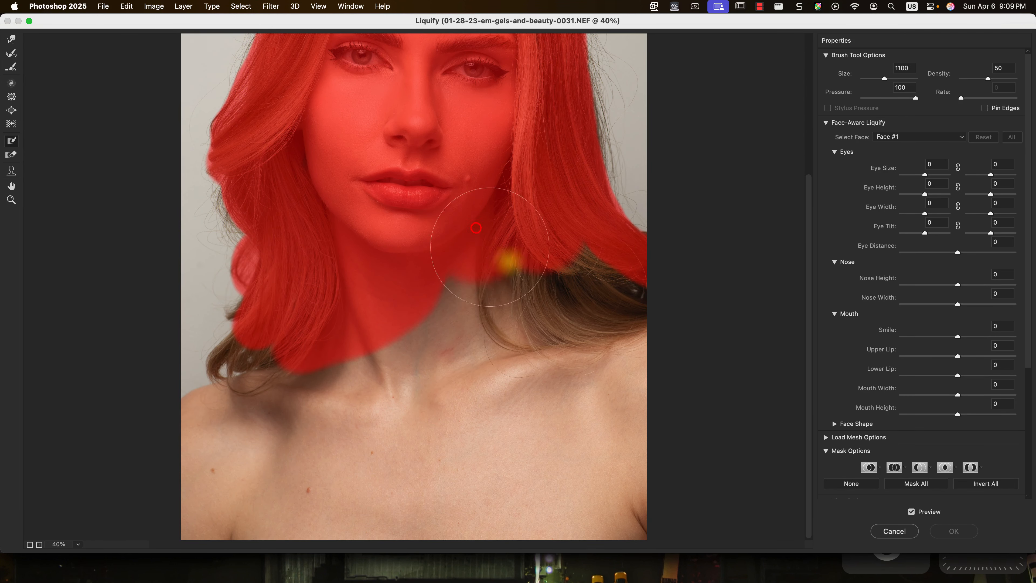
mouse_move(490, 247)
left_mouse_down()
mouse_move(624, 324)
mouse_move(620, 347)
mouse_move(590, 255)
mouse_move(654, 389)
mouse_move(664, 509)
mouse_move(366, 312)
mouse_move(277, 399)
mouse_move(333, 397)
mouse_move(404, 480)
mouse_move(364, 498)
mouse_move(567, 502)
mouse_move(534, 472)
left_mouse_up()
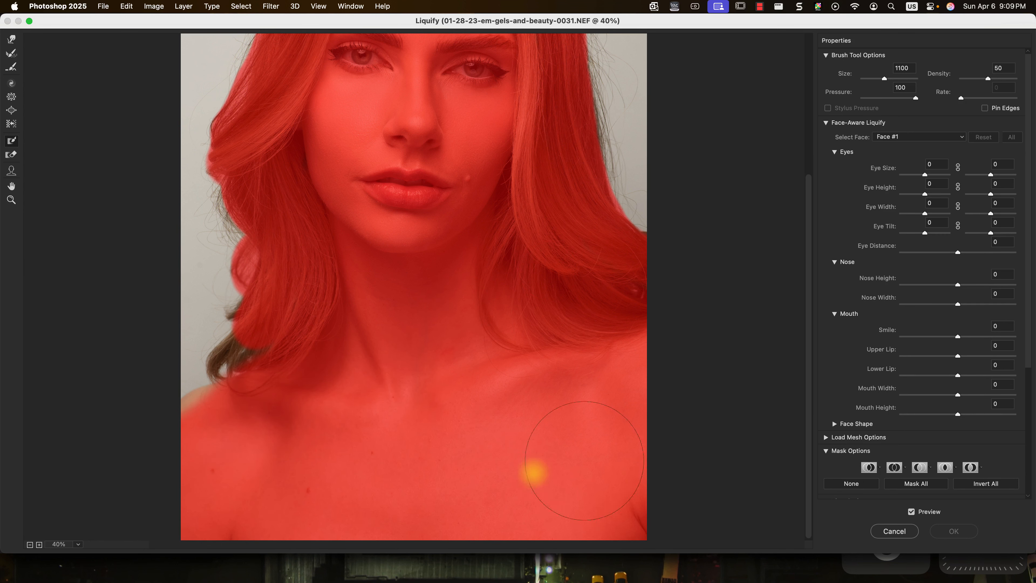
left_click(557, 488)
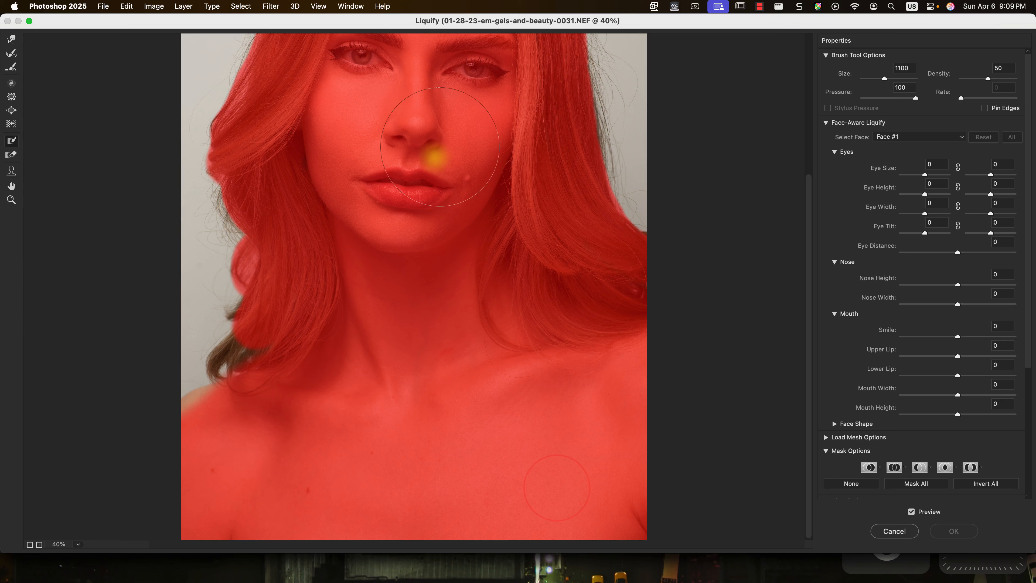
Push the flyaway hairs on the right side of the head inward with the Forward Warp tool at size 1100.
scroll(435, 184, "up", 5)
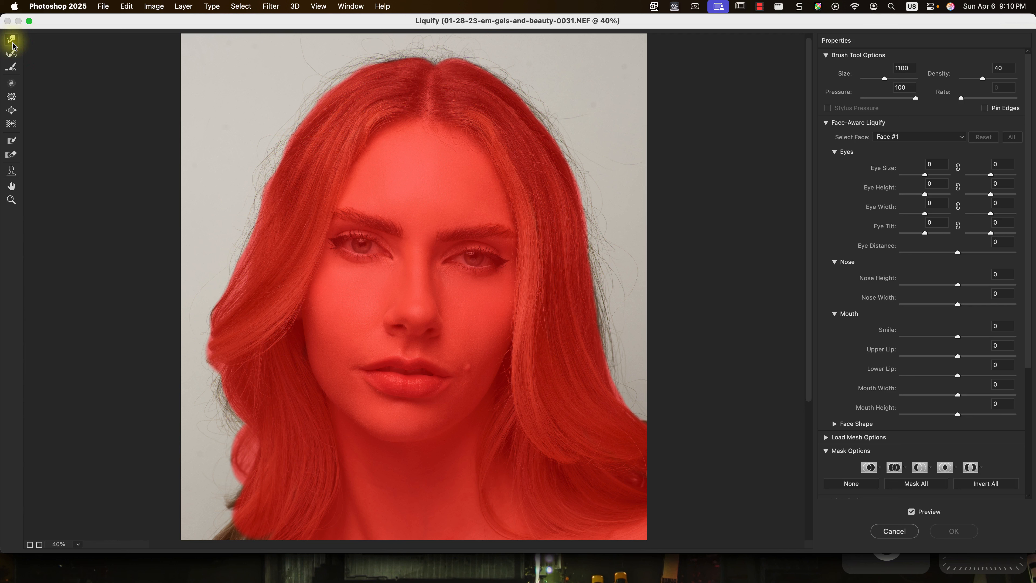
left_click(12, 41)
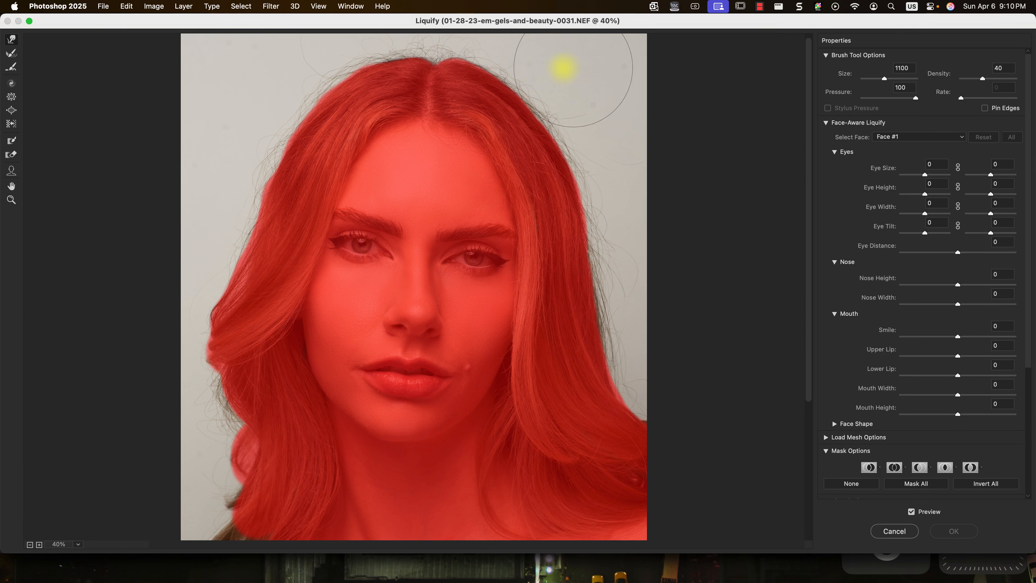
left_click_drag(513, 61, 506, 70)
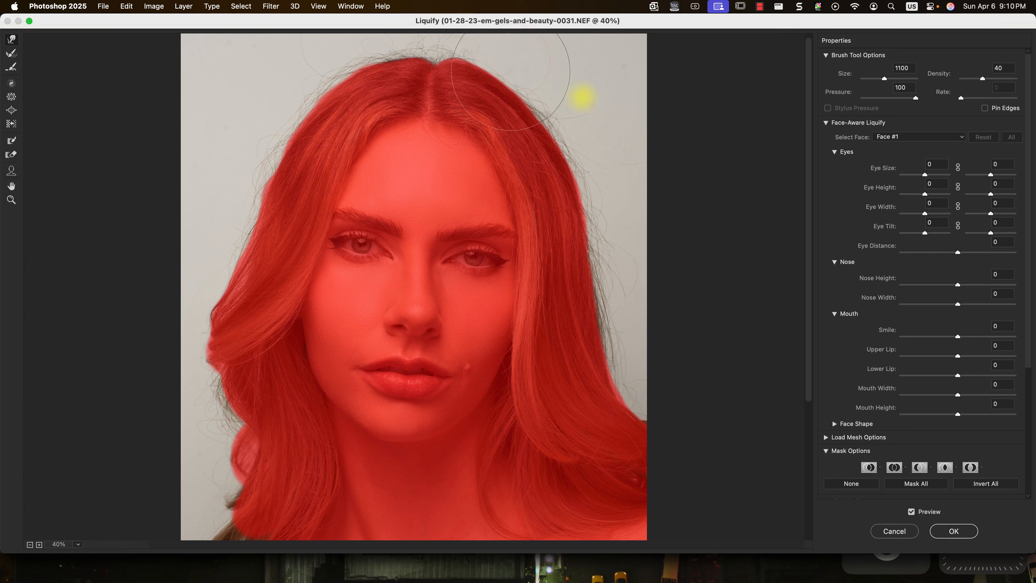
mouse_move(583, 98)
left_mouse_down()
mouse_move(564, 112)
mouse_move(602, 197)
mouse_move(599, 187)
left_mouse_up()
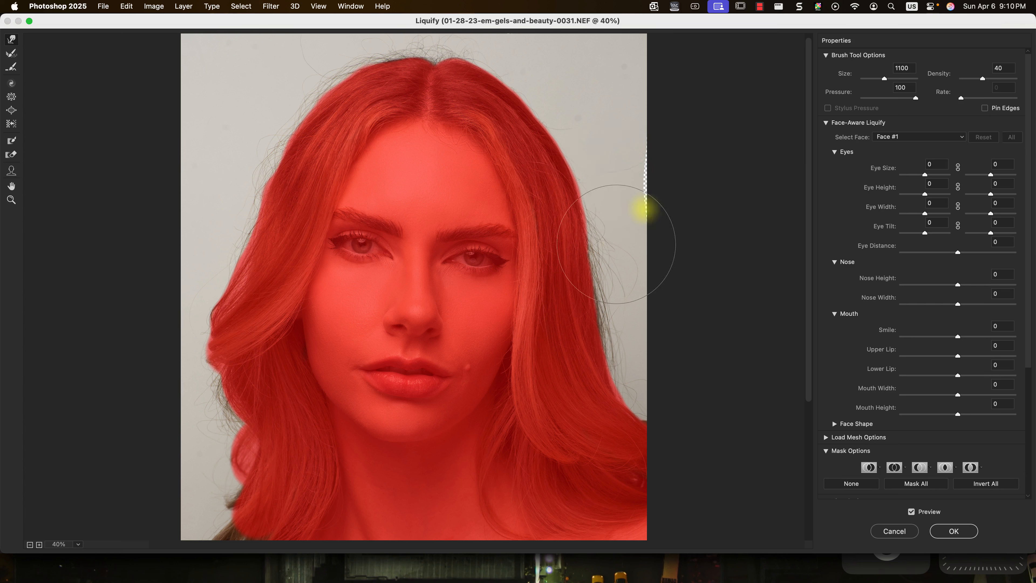
left_click_drag(619, 245, 602, 248)
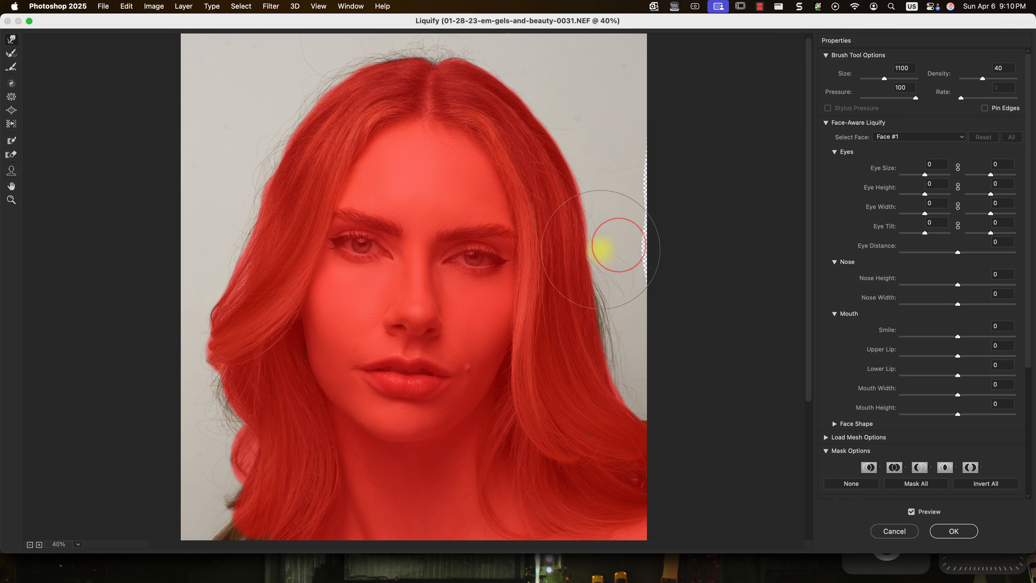
left_click_drag(613, 308, 606, 312)
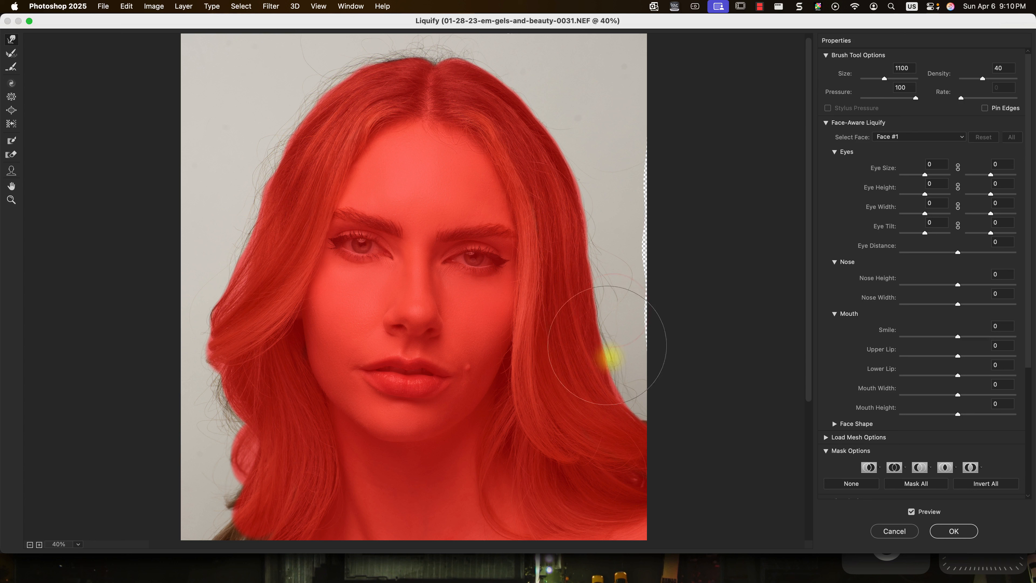
left_click_drag(616, 359, 608, 361)
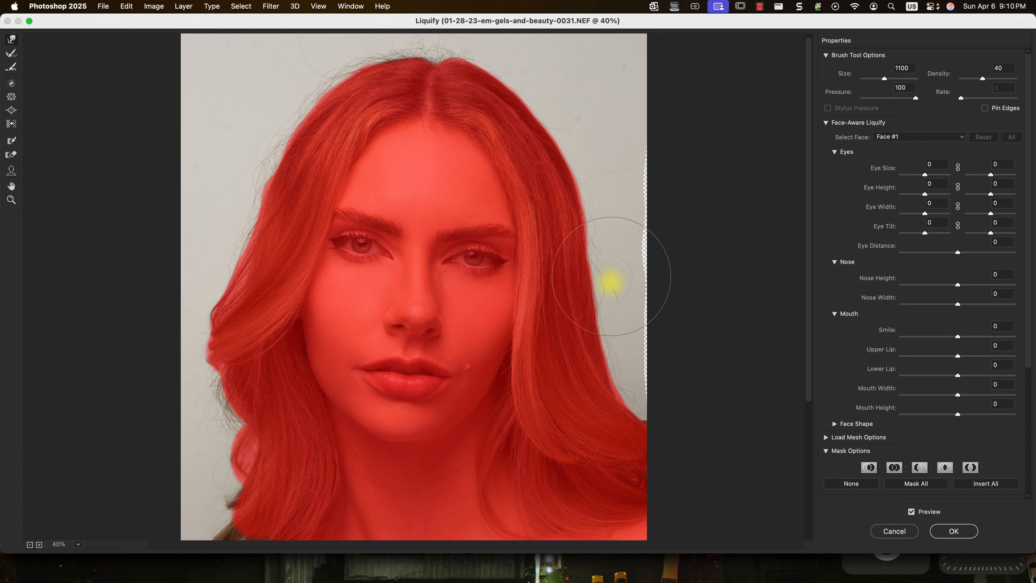
left_click_drag(611, 285, 604, 287)
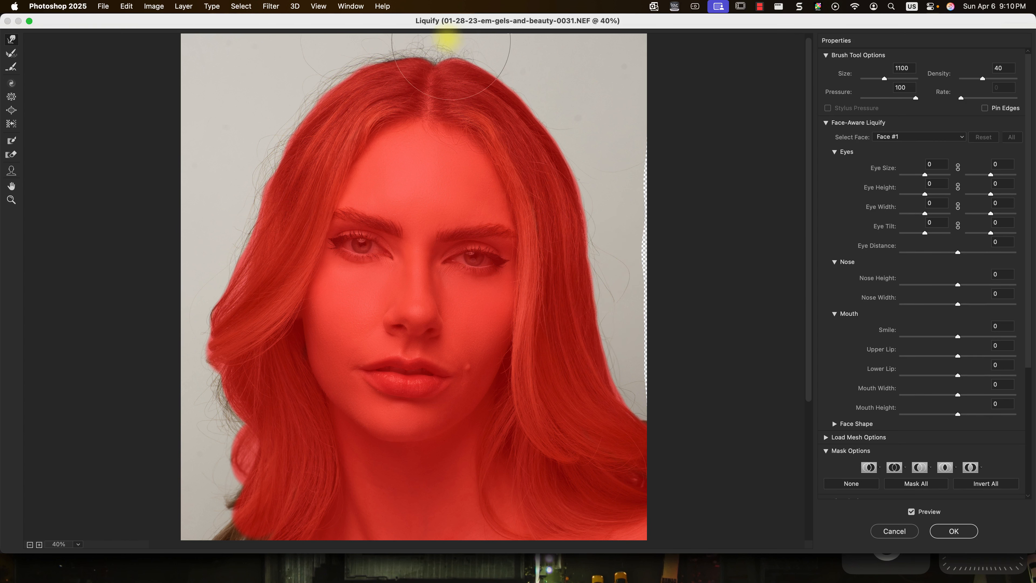
Push the flyaway hairs over the crown and down the left side of the head inward with Forward Warp.
left_click_drag(440, 44, 384, 56)
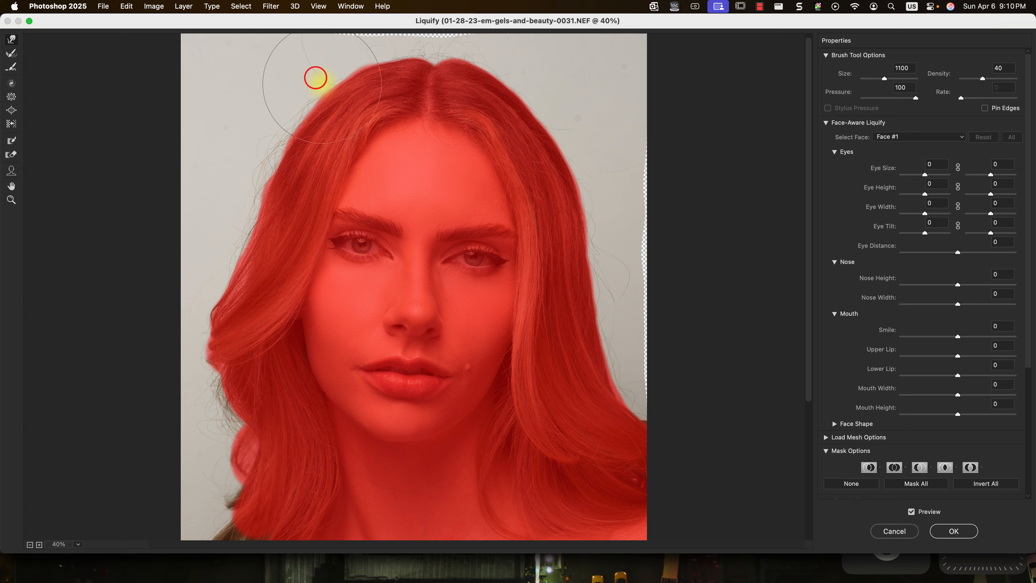
mouse_move(322, 85)
left_mouse_down()
mouse_move(290, 101)
mouse_move(268, 163)
left_mouse_up()
left_click_drag(243, 199, 257, 202)
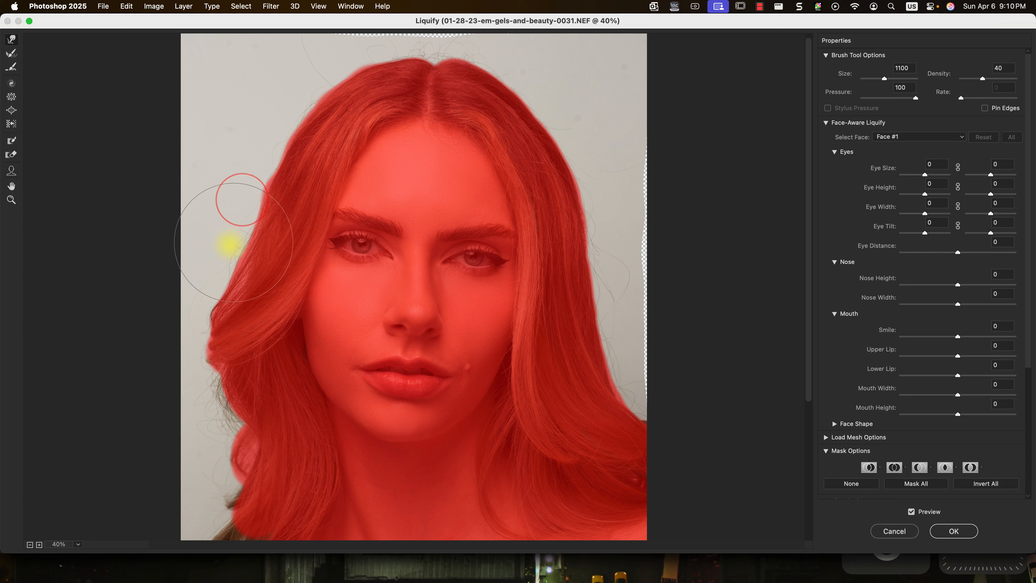
left_click_drag(229, 246, 237, 248)
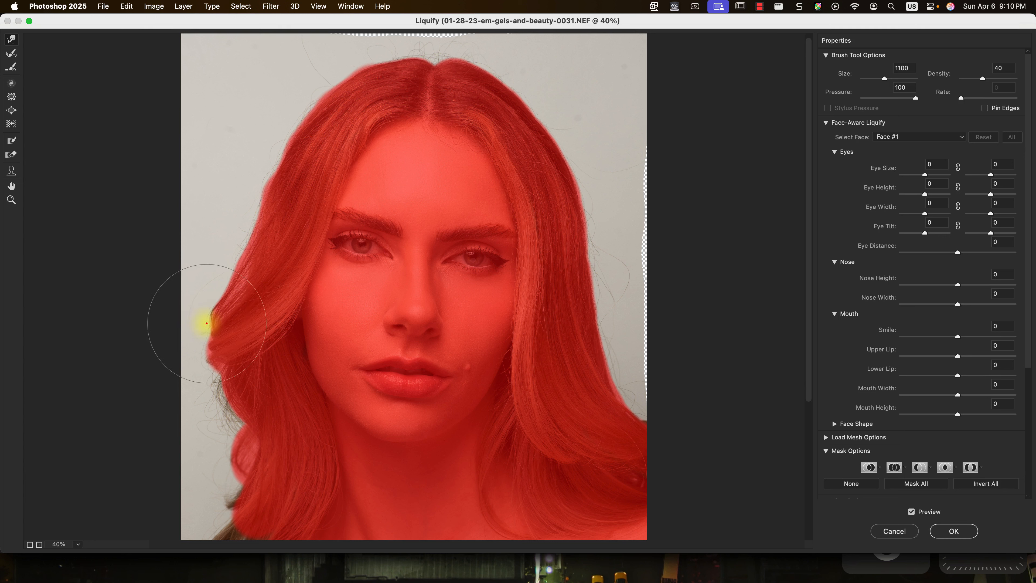
mouse_move(206, 323)
left_mouse_down()
mouse_move(224, 403)
mouse_move(216, 411)
mouse_move(226, 408)
left_mouse_up()
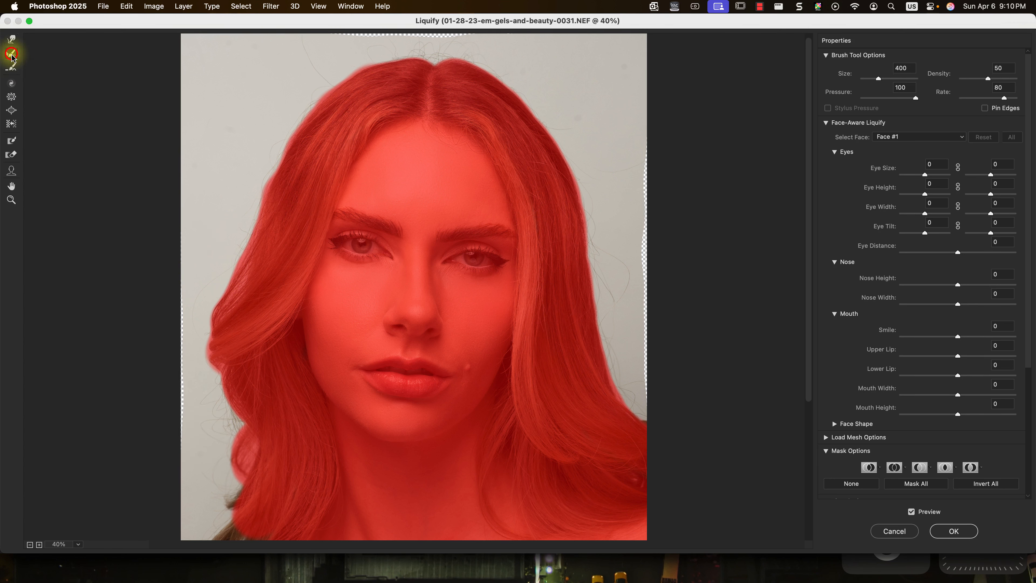
Restore the warped right edge of the image with the Reconstruct tool at size 400.
left_click(12, 57)
mouse_move(653, 128)
left_mouse_down()
mouse_move(657, 181)
mouse_move(647, 141)
mouse_move(649, 180)
left_mouse_up()
left_click_drag(645, 162, 649, 232)
mouse_move(647, 217)
left_mouse_down()
mouse_move(648, 256)
mouse_move(663, 215)
mouse_move(650, 374)
mouse_move(662, 369)
mouse_move(661, 283)
mouse_move(655, 266)
mouse_move(658, 347)
mouse_move(645, 226)
mouse_move(653, 394)
left_mouse_up()
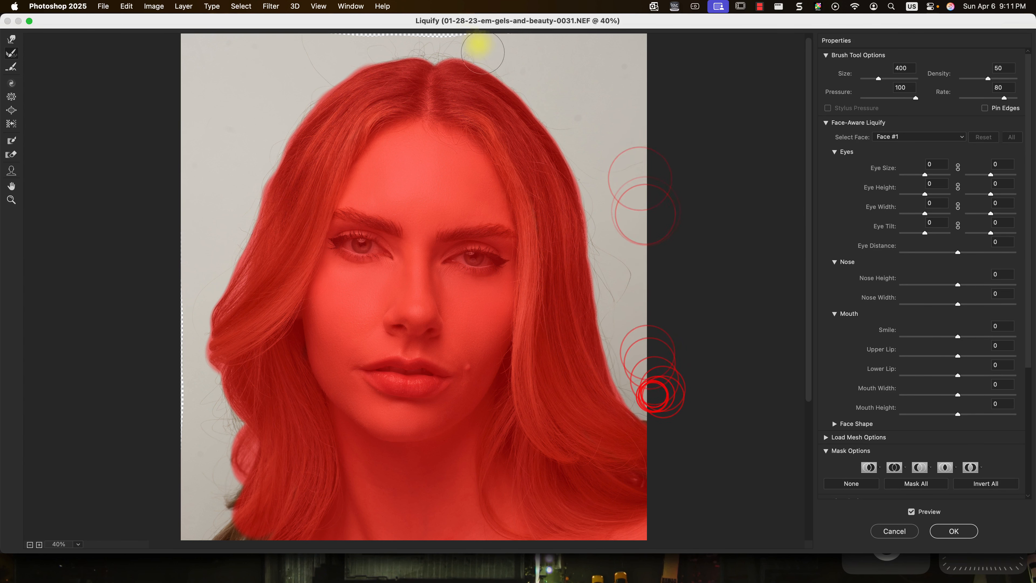
Restore the warped top edge of the image with a smaller Reconstruct brush.
key("bracketleft")
key("bracketleft")
key("bracketleft")
key("bracketleft")
key("bracketleft")
mouse_move(479, 37)
left_mouse_down()
mouse_move(431, 39)
mouse_move(553, 35)
left_mouse_up()
left_click_drag(299, 37, 432, 35)
mouse_move(295, 40)
left_mouse_down()
mouse_move(518, 31)
mouse_move(370, 32)
mouse_move(380, 30)
mouse_move(283, 54)
left_mouse_up()
Restore the left edge of the image with the Reconstruct brush enlarged to 500, and apply the Liquify filter.
key("bracketright")
key("bracketright")
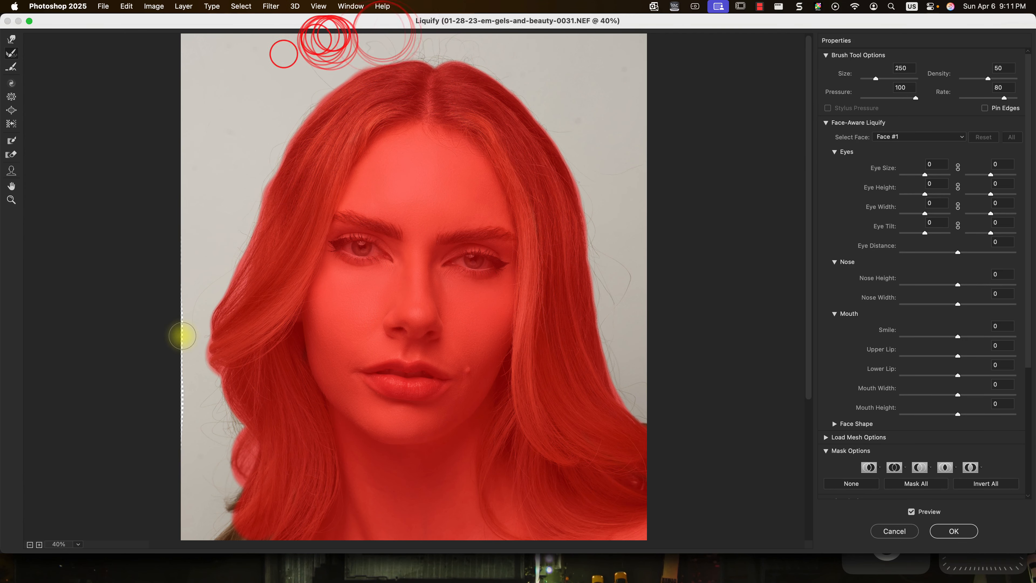
key("bracketright")
key("bracketright")
key("bracketright")
key("bracketright")
key("bracketright")
mouse_move(173, 296)
left_mouse_down()
mouse_move(162, 480)
mouse_move(167, 111)
left_mouse_up()
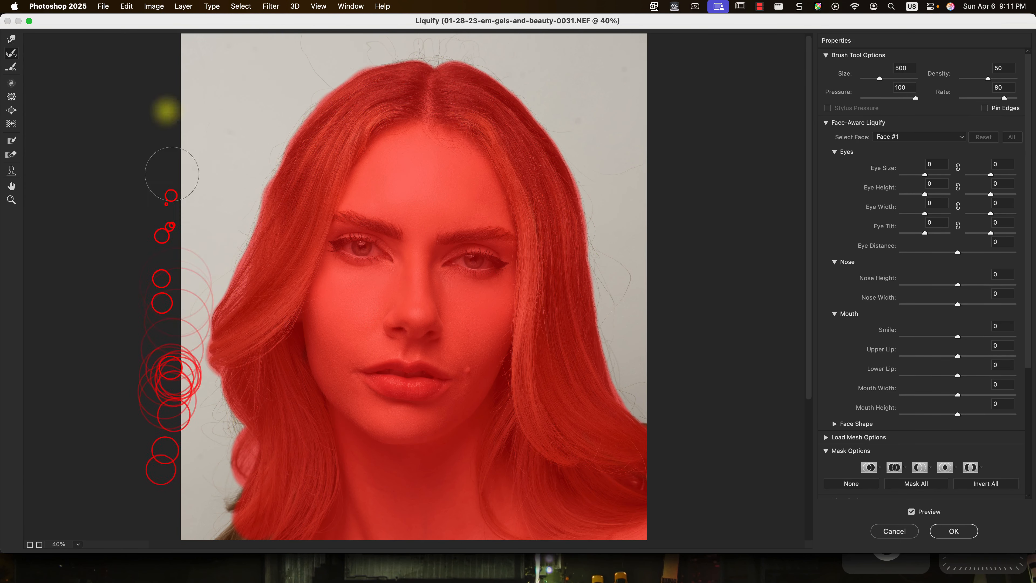
scroll(172, 174, "down", 5)
left_click(168, 267)
left_click(167, 250)
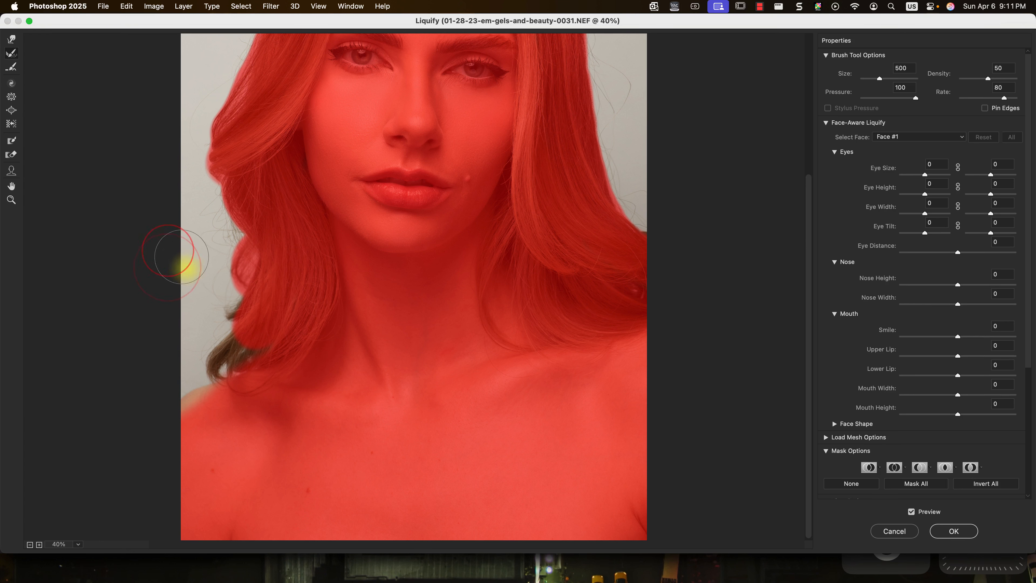
key("super+0")
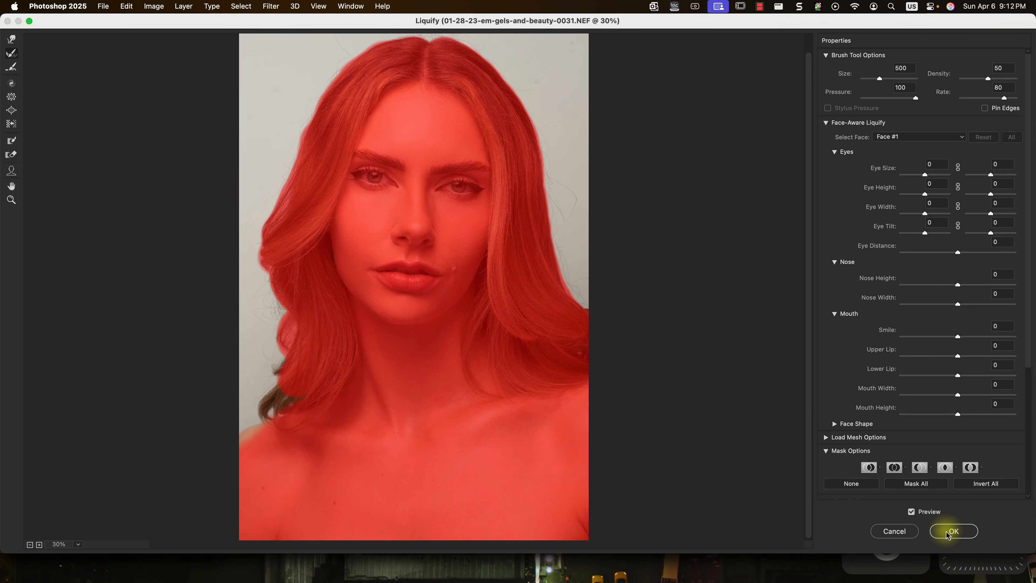
left_click(949, 531)
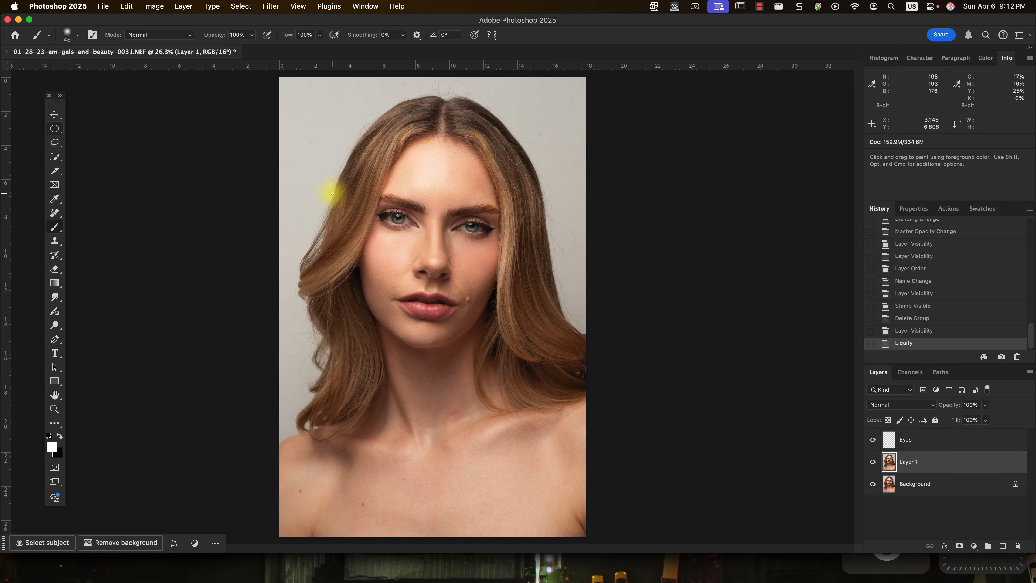
Compare the portrait with and without Layer 1, first overall and then close up on the left-side hair.
scroll(325, 189, "up", 2)
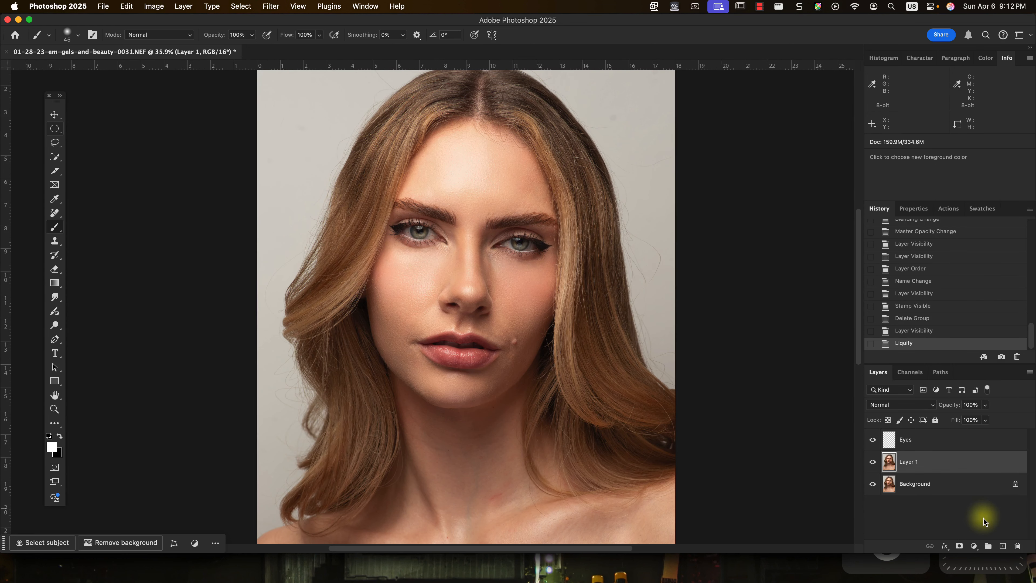
left_click(873, 462)
left_click(873, 462)
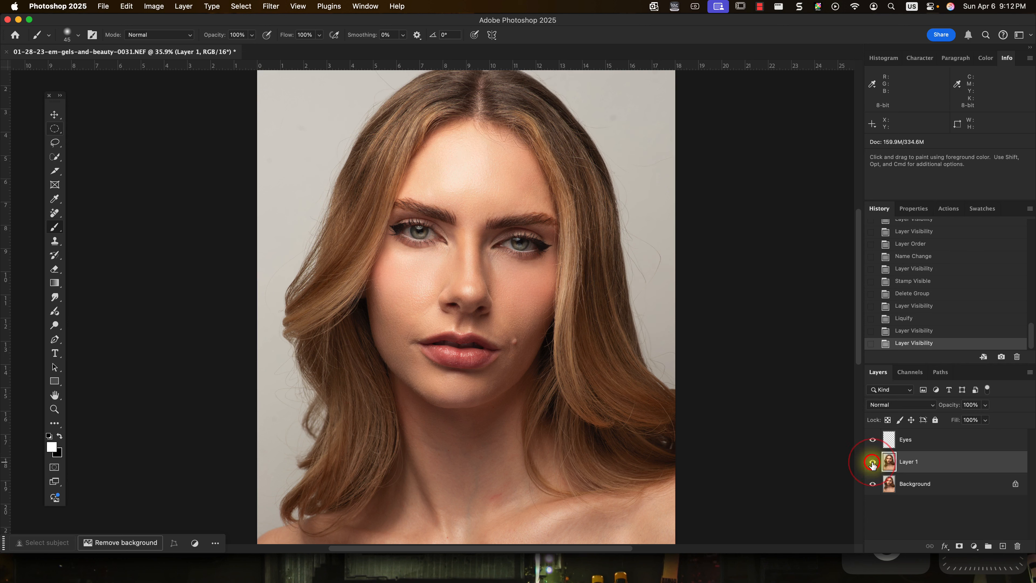
left_click(873, 462)
scroll(290, 202, "up", 6)
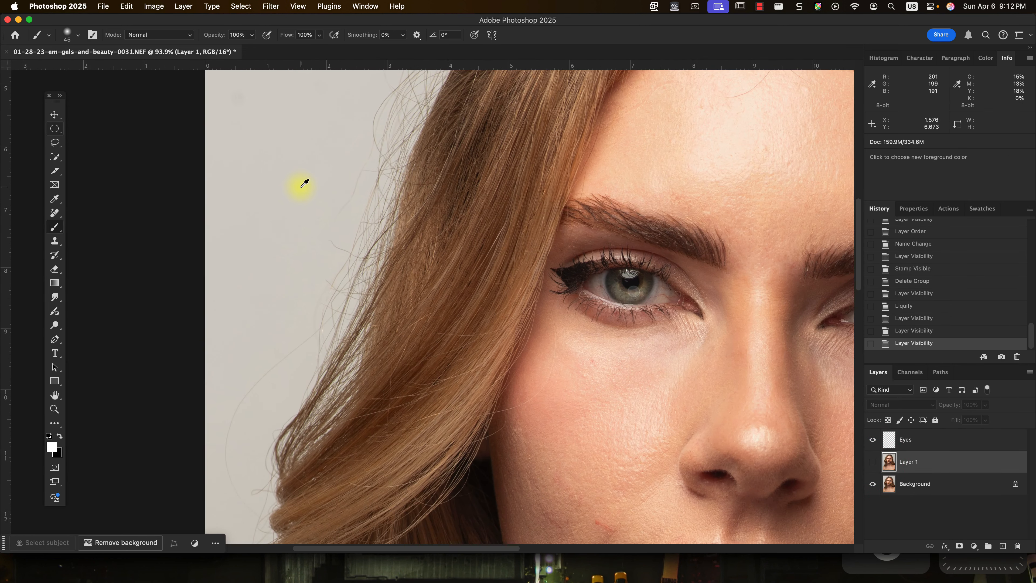
left_click_drag(404, 151, 430, 300)
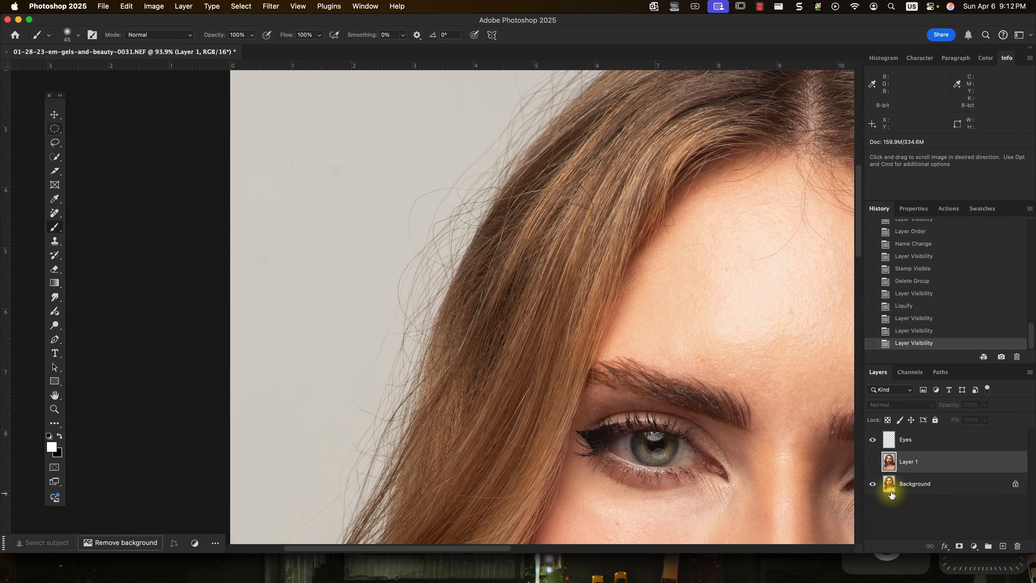
left_click(872, 461)
left_click(872, 461)
left_click(873, 462)
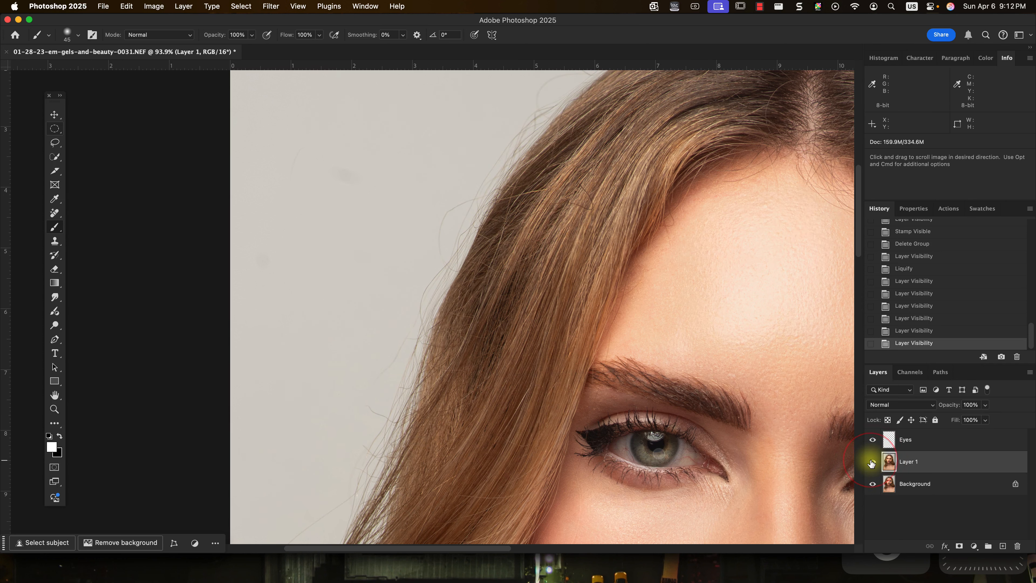
Compare the flyaway hairs at the crown with Layer 1 hidden and shown.
left_click_drag(611, 217, 421, 431)
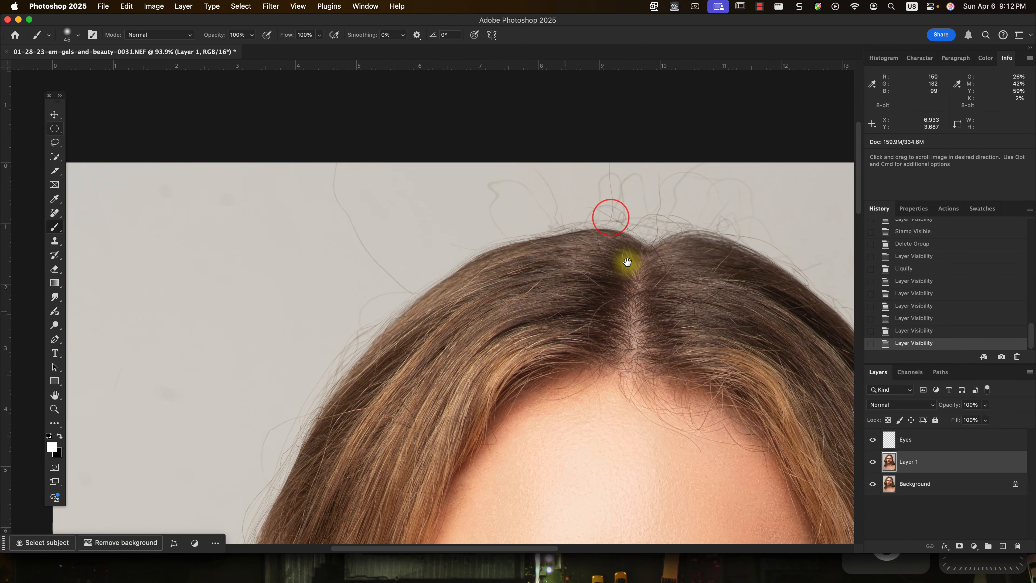
left_click_drag(641, 251, 437, 262)
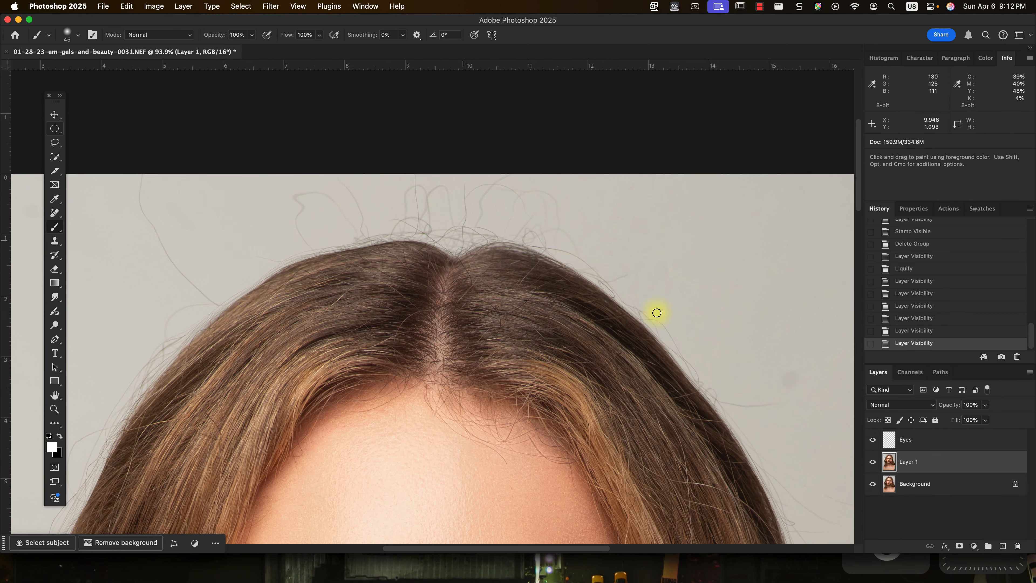
left_click(873, 463)
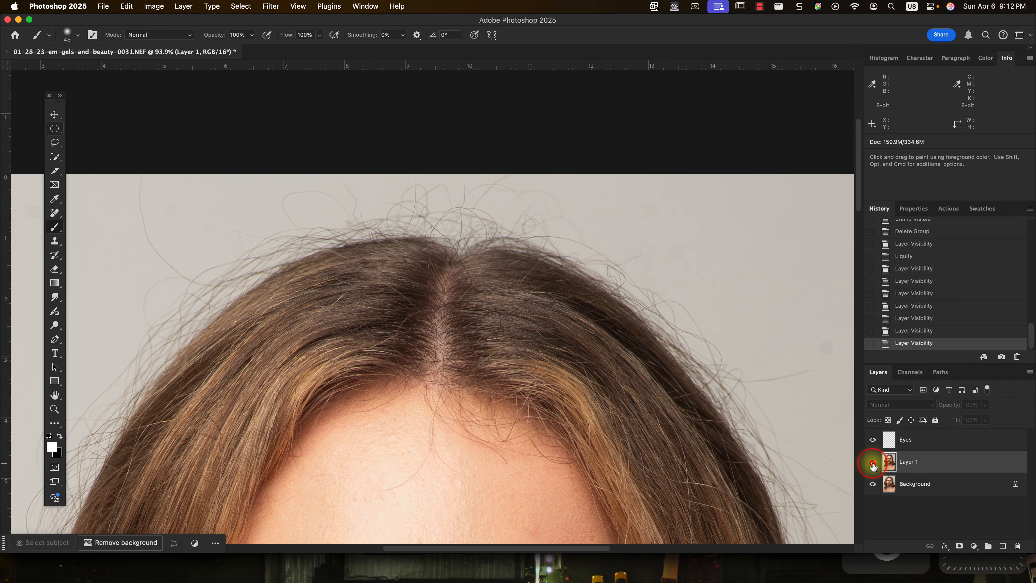
left_click(873, 463)
left_click(873, 462)
left_click(873, 462)
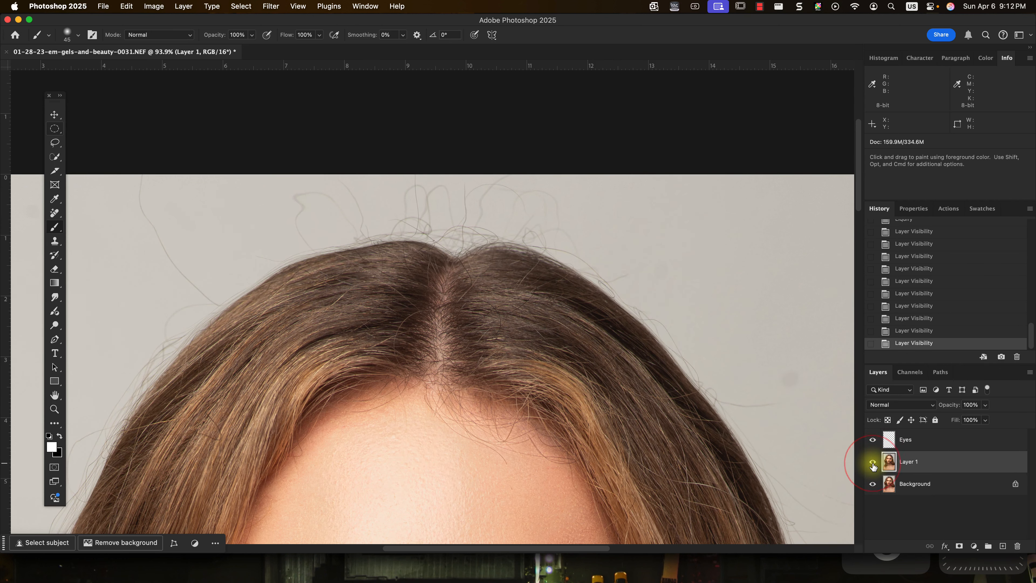
left_click(872, 463)
left_click(873, 462)
Compare the hair edge on the right side of the head with Layer 1 hidden and shown.
left_click_drag(742, 401, 555, 232)
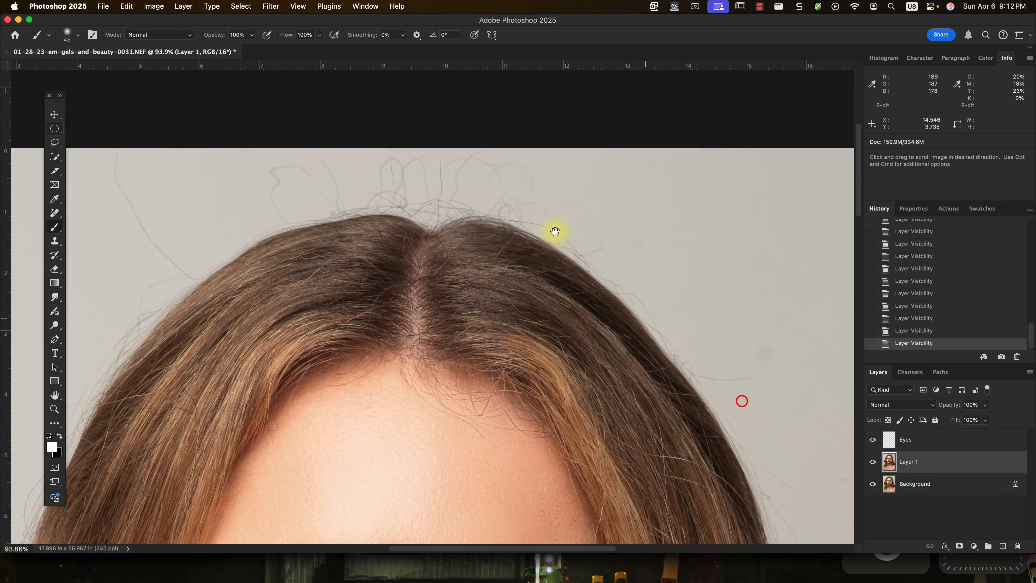
left_click(872, 463)
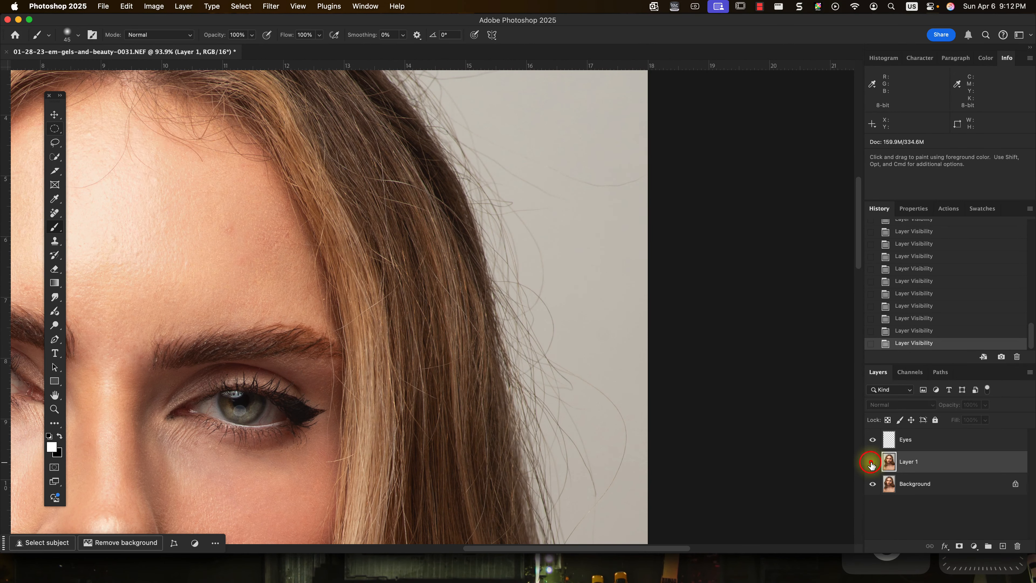
left_click(872, 464)
left_click_drag(562, 191, 601, 355)
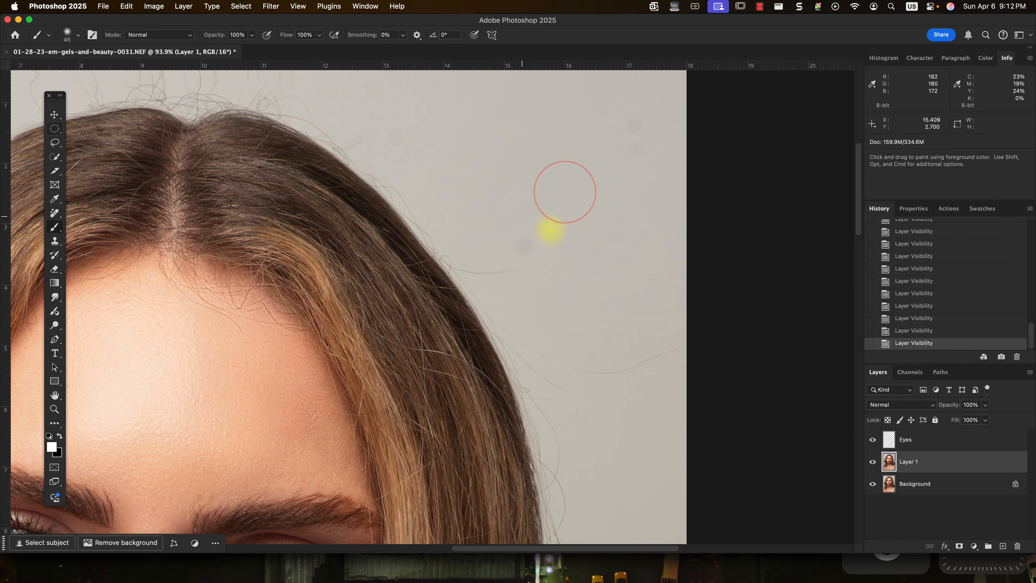
scroll(555, 280, "down", 10)
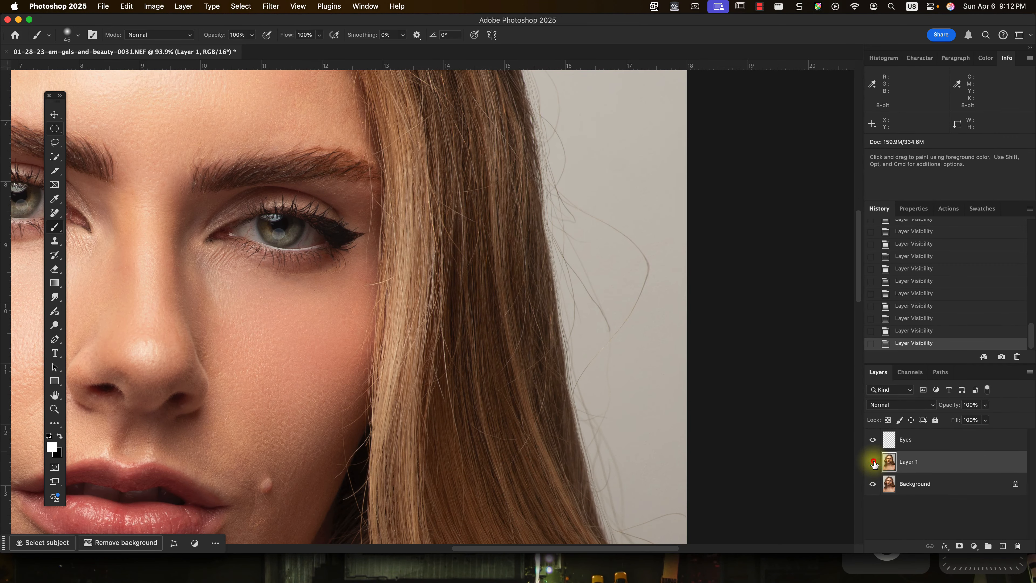
left_click(873, 463)
left_click(872, 464)
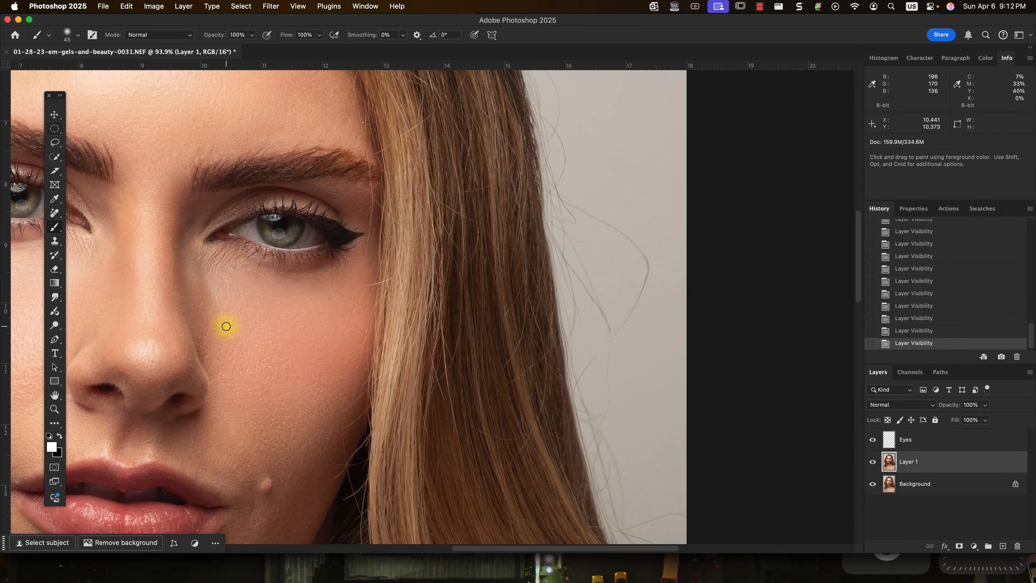
Undo the stray white brush stroke on the hair, and stamp the visible layers into a new layer above Layer 1.
scroll(253, 315, "down", 5)
scroll(351, 220, "up", 3)
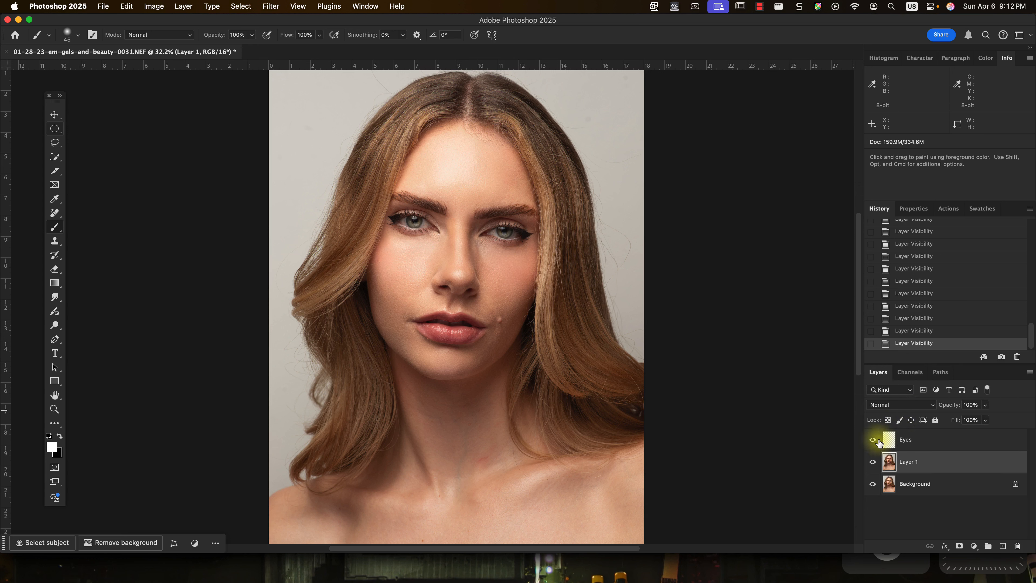
key("space")
left_click_drag(497, 117, 509, 176)
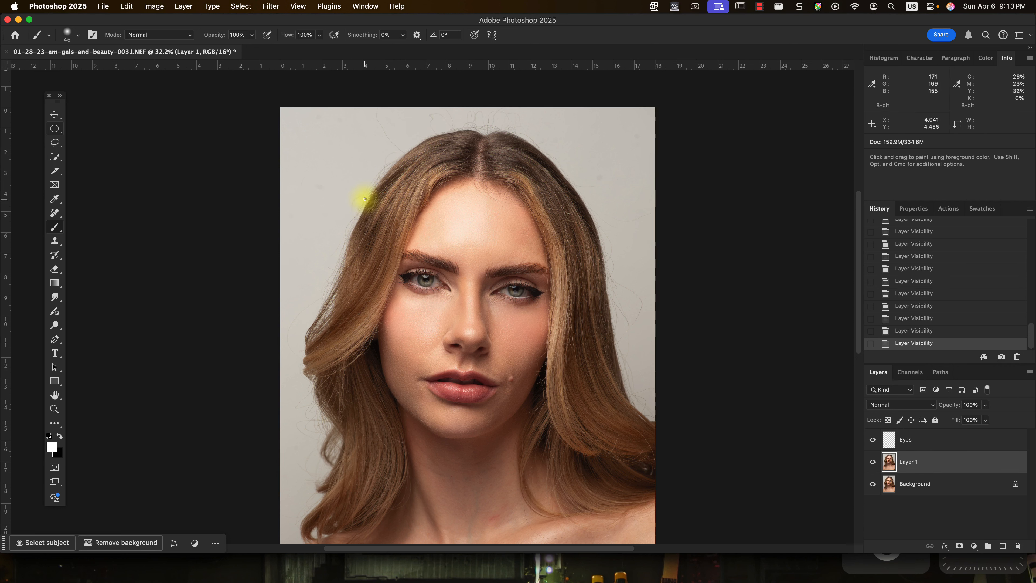
scroll(376, 188, "up", 6)
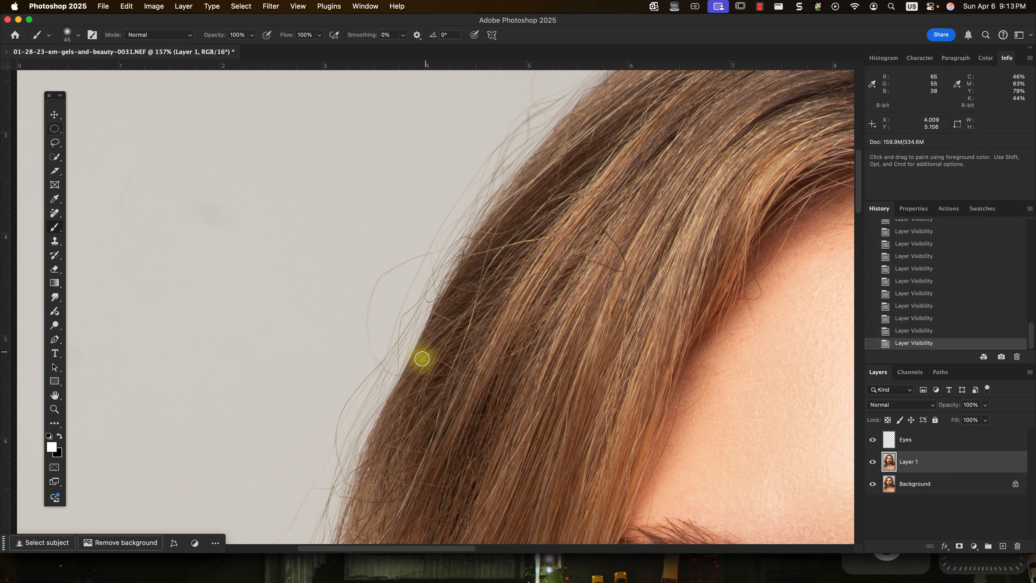
scroll(378, 420, "down", 4)
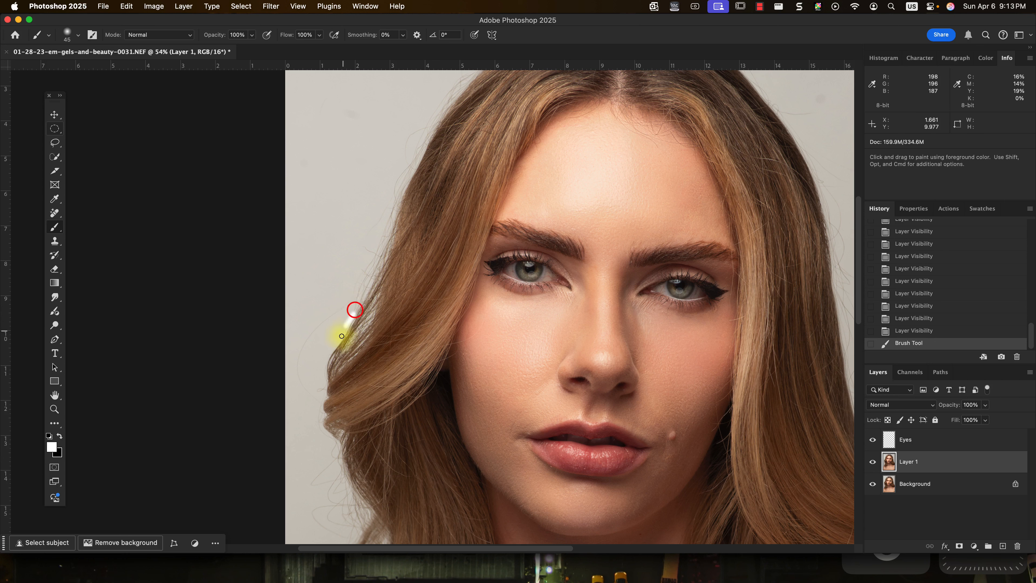
key("super+z")
key("super+alt+shift+e")
scroll(326, 363, "down", 2)
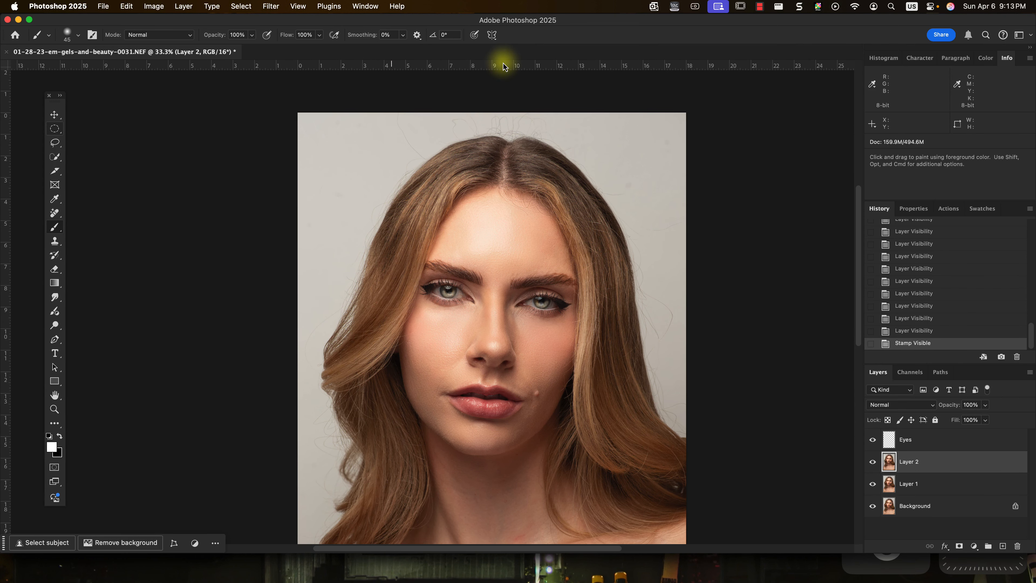
Lower the Eyes layer's opacity to 19% and compare the portrait with that layer hidden and shown.
left_click(927, 441)
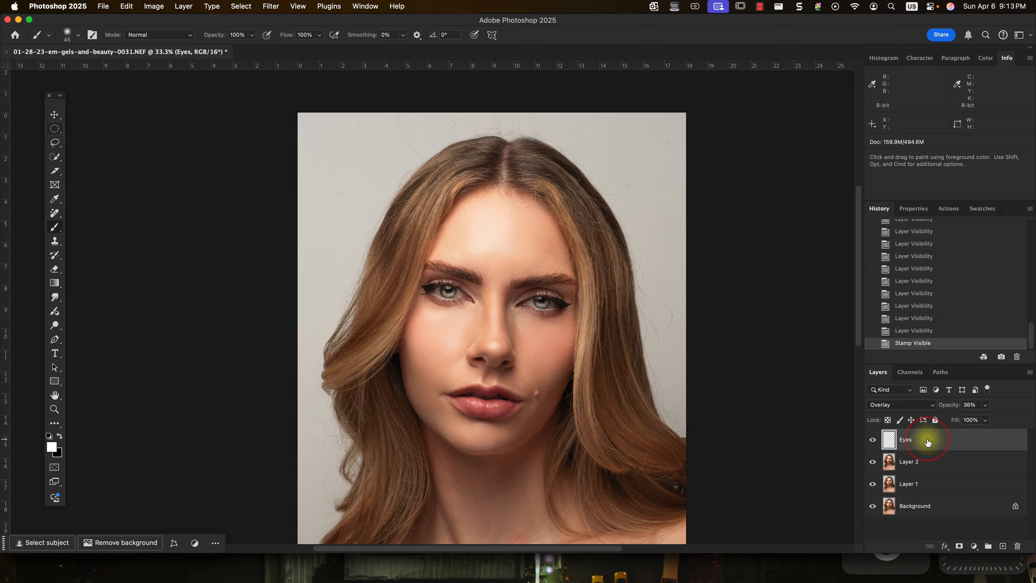
scroll(278, 278, "down", 5)
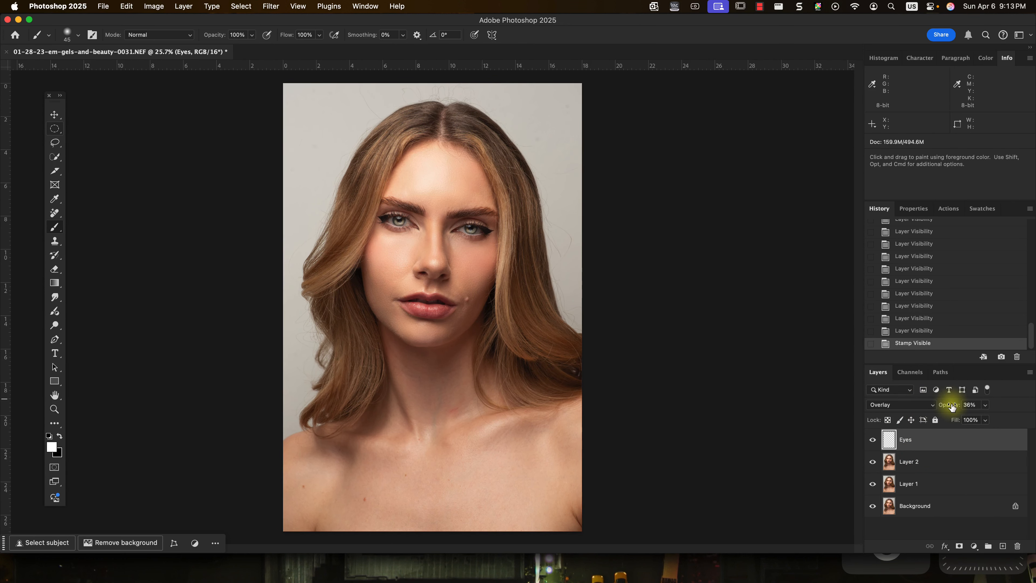
left_click_drag(952, 407, 915, 416)
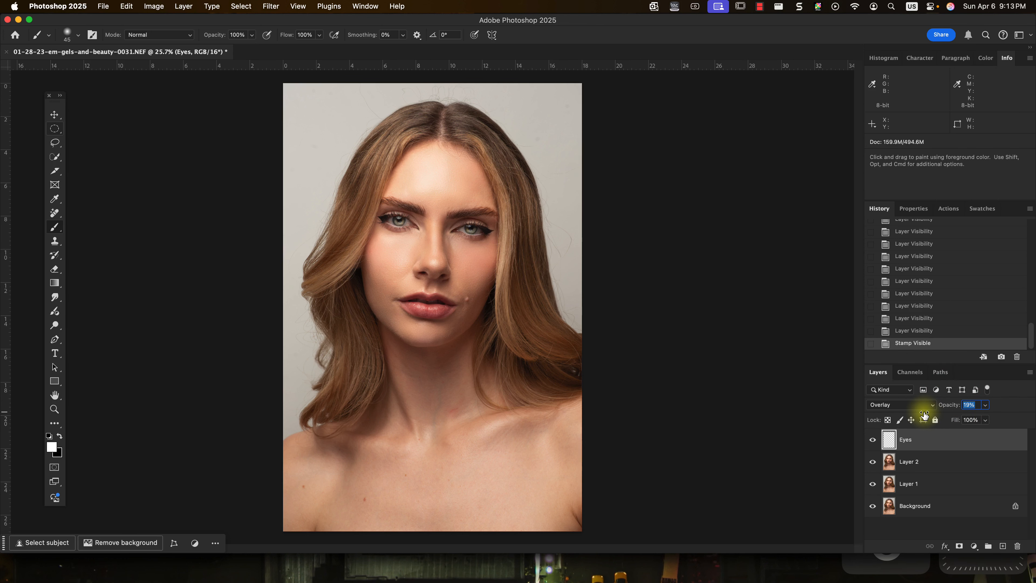
left_click(873, 439)
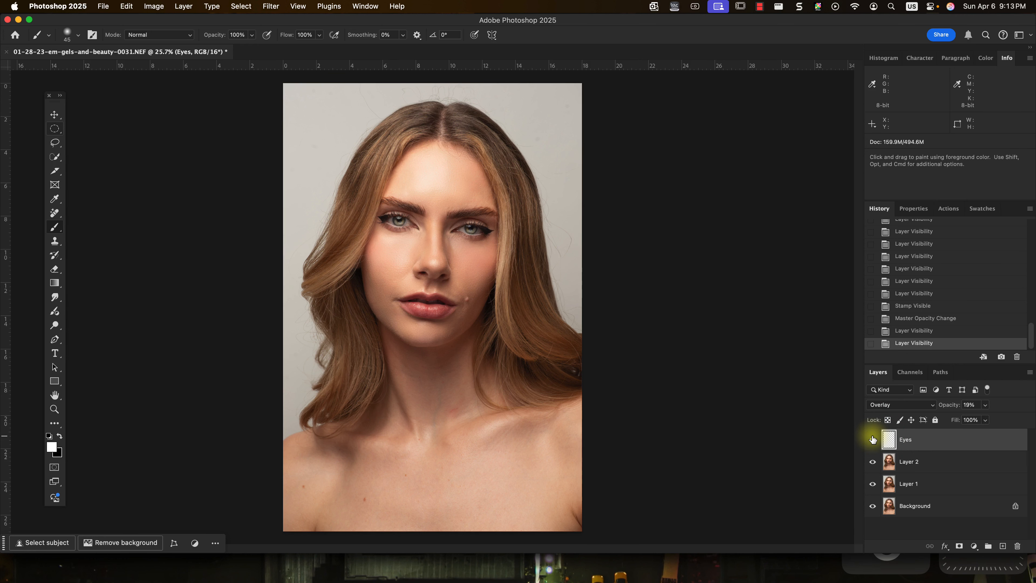
On Layer 2, remove the long looping flyaway and nearby strands beside the right-side hair, using the Spot Healing Brush at size 30.
left_click(943, 459)
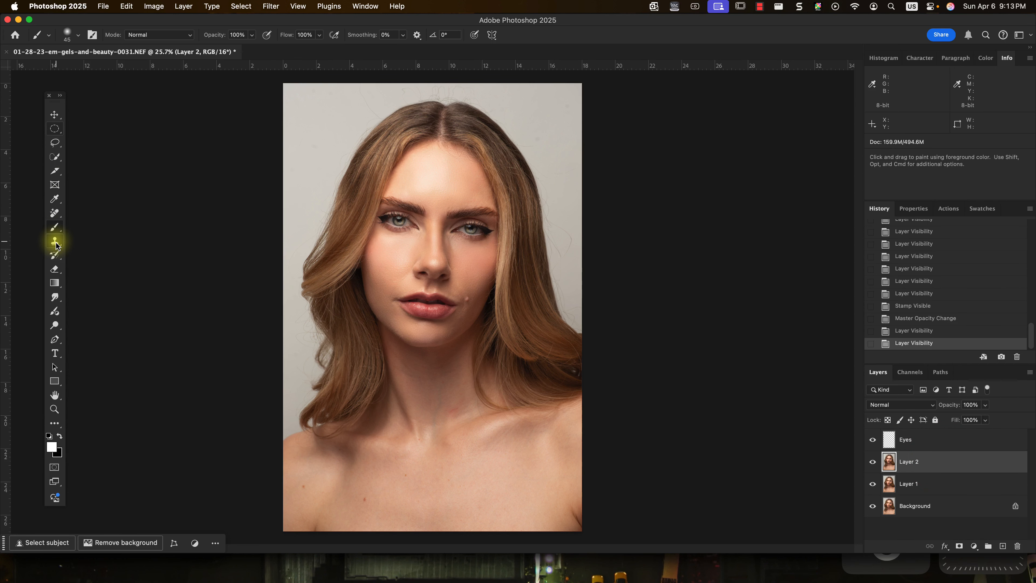
left_click(57, 217)
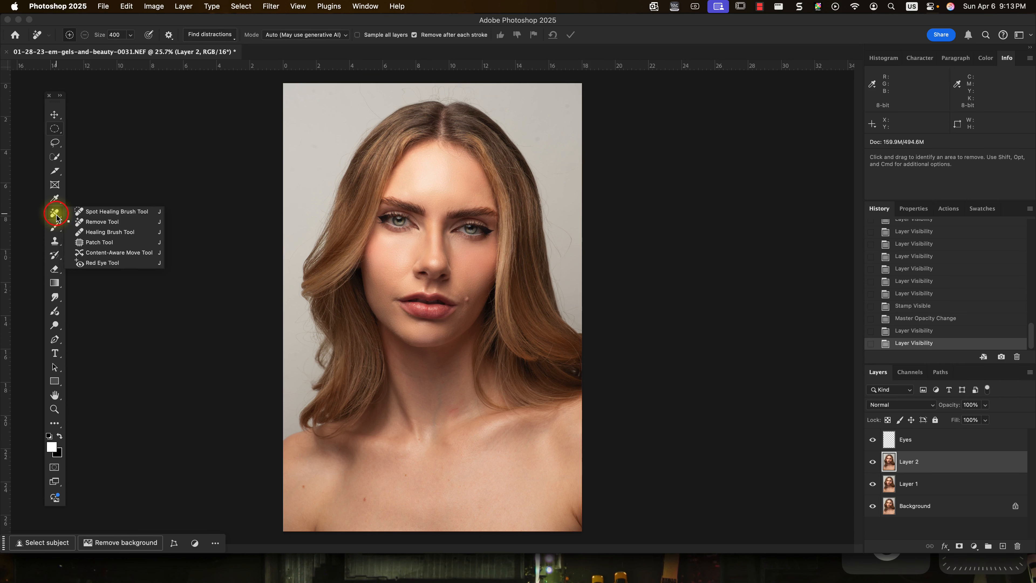
left_click(102, 215)
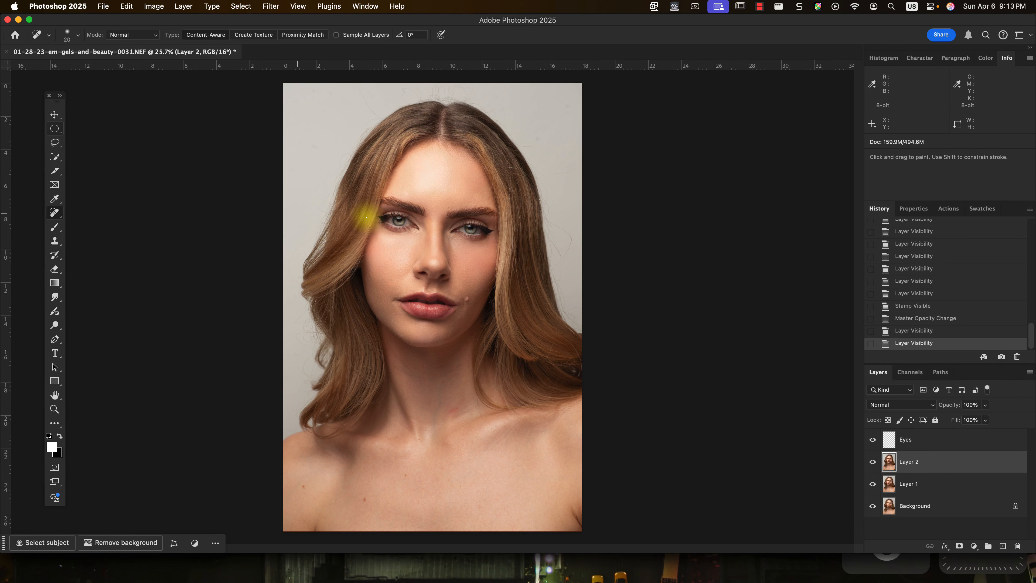
scroll(576, 243, "up", 20)
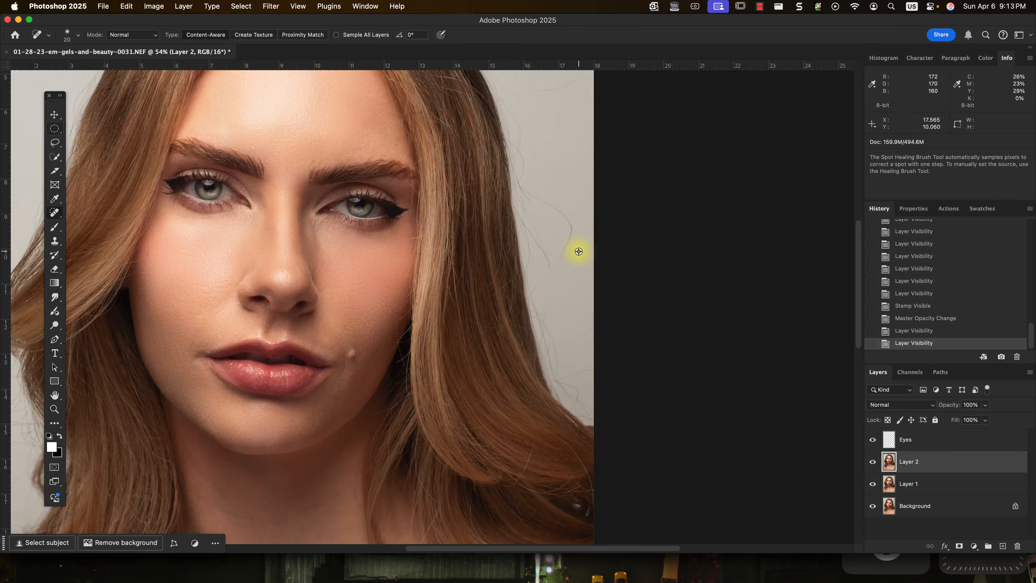
key("bracketright")
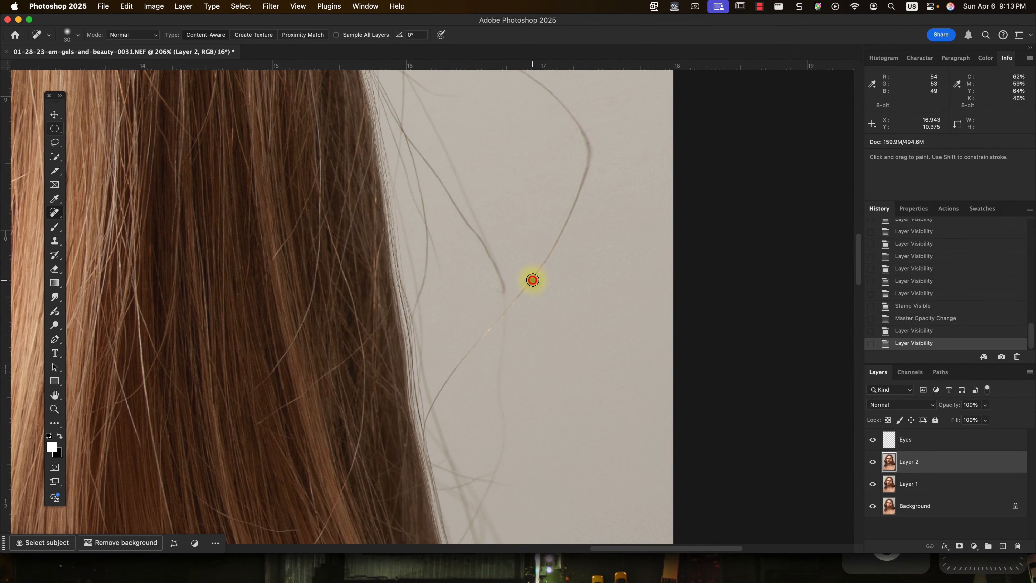
mouse_move(533, 280)
left_mouse_down()
mouse_move(579, 230)
mouse_move(561, 228)
mouse_move(583, 191)
mouse_move(566, 229)
mouse_move(584, 162)
mouse_move(583, 186)
mouse_move(584, 137)
left_mouse_up()
mouse_move(589, 177)
left_mouse_down()
mouse_move(604, 289)
mouse_move(583, 211)
left_mouse_up()
mouse_move(606, 257)
left_mouse_down()
mouse_move(555, 197)
mouse_move(519, 183)
mouse_move(560, 205)
mouse_move(487, 164)
left_mouse_up()
mouse_move(541, 193)
left_mouse_down()
mouse_move(479, 158)
mouse_move(492, 163)
left_mouse_up()
left_click_drag(413, 104, 408, 91)
mouse_move(606, 388)
left_mouse_down()
mouse_move(619, 213)
mouse_move(588, 201)
left_mouse_up()
left_click_drag(530, 200, 506, 236)
left_click_drag(534, 204, 500, 246)
left_click_drag(499, 294, 497, 341)
left_click_drag(496, 384, 495, 404)
left_click_drag(507, 409, 465, 409)
left_click_drag(479, 254, 447, 311)
left_click_drag(453, 286, 432, 332)
mouse_move(454, 220)
left_mouse_down()
mouse_move(509, 167)
mouse_move(453, 278)
left_mouse_up()
scroll(493, 204, "up", 5)
scroll(505, 229, "down", 3)
left_click_drag(588, 320, 551, 331)
mouse_move(554, 332)
left_mouse_down()
mouse_move(506, 306)
mouse_move(483, 225)
left_mouse_up()
left_click(502, 296)
left_click_drag(592, 336, 556, 415)
scroll(582, 457, "down", 8)
Heal the dark hanging strand and the fainter hairs beside it along the right hair edge, with the brush at size 25.
scroll(589, 396, "up", 6)
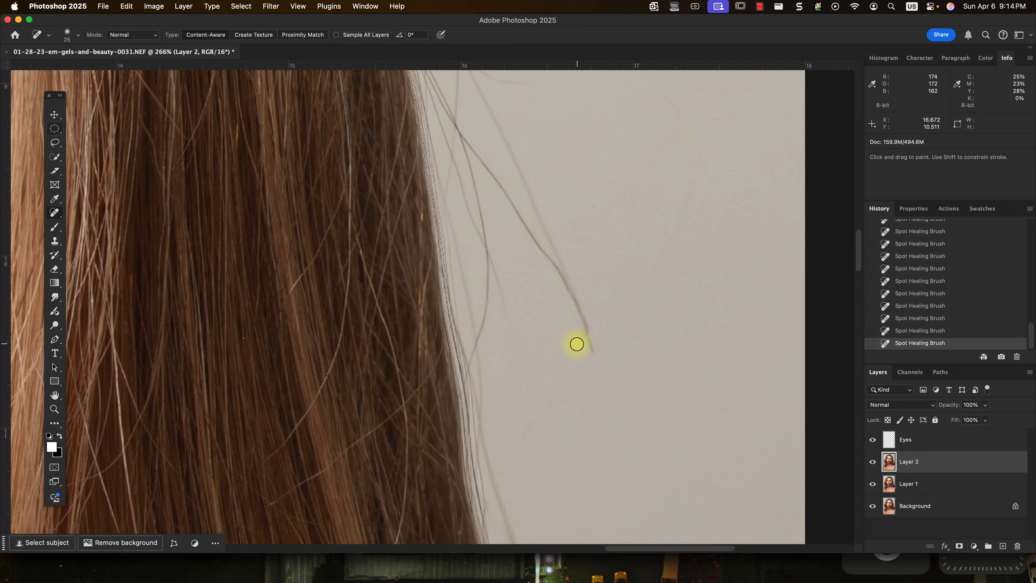
mouse_move(590, 354)
left_mouse_down()
mouse_move(574, 303)
mouse_move(583, 319)
mouse_move(561, 273)
left_mouse_up()
left_click_drag(564, 280, 531, 237)
left_click_drag(503, 186, 464, 127)
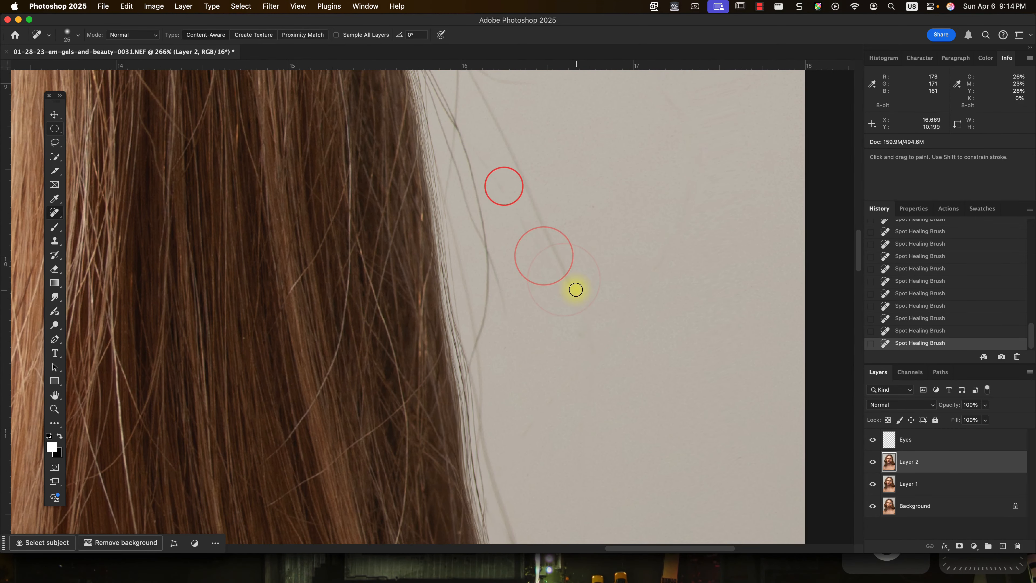
left_click(575, 290)
left_click_drag(541, 215, 514, 156)
left_click(521, 228)
mouse_move(539, 233)
left_mouse_down()
mouse_move(566, 385)
mouse_move(558, 349)
left_mouse_up()
left_click_drag(557, 341, 515, 263)
mouse_move(505, 236)
left_mouse_down()
mouse_move(543, 229)
mouse_move(512, 222)
left_mouse_up()
left_click_drag(490, 205, 557, 242)
left_click_drag(555, 343, 530, 297)
left_click_drag(581, 418, 504, 287)
left_click_drag(531, 212, 587, 427)
mouse_move(563, 402)
left_mouse_down()
mouse_move(577, 363)
mouse_move(529, 298)
left_mouse_up()
left_click(574, 391)
Heal the looped and curved strands standing off the right hair edge between eye level and the upper forehead.
left_click_drag(579, 247, 599, 433)
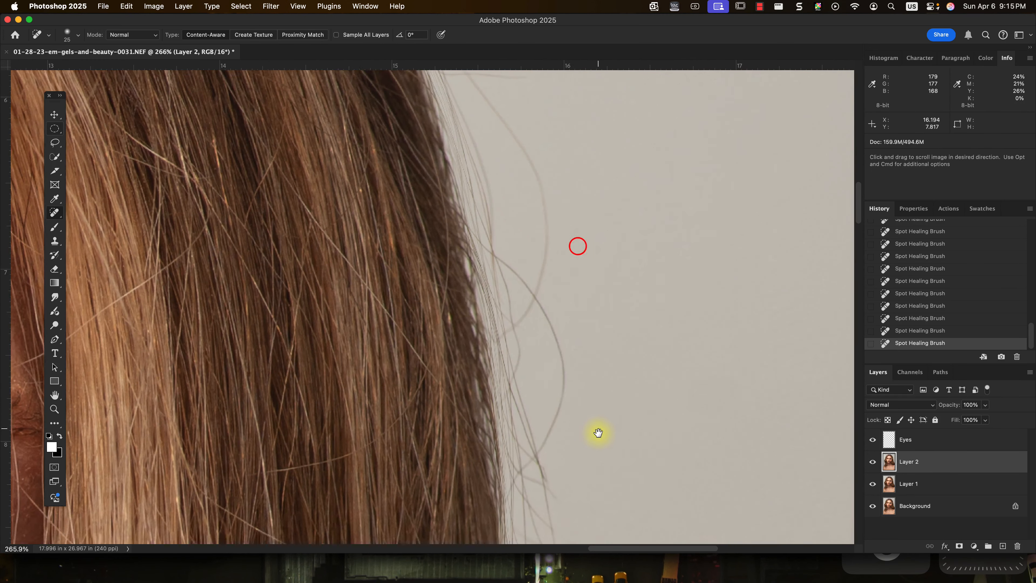
left_click_drag(585, 377, 620, 241)
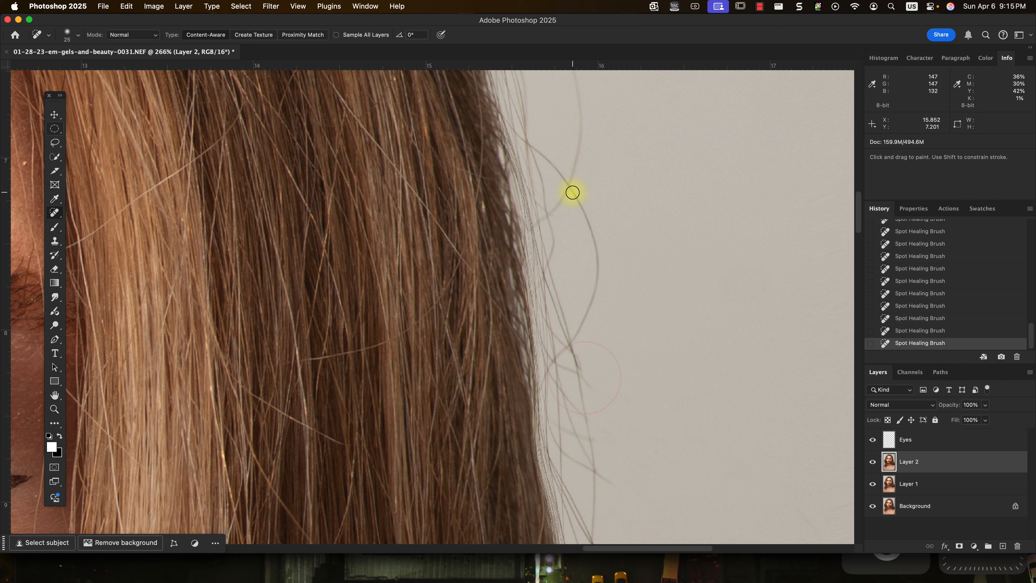
mouse_move(582, 206)
left_mouse_down()
mouse_move(600, 269)
mouse_move(574, 344)
mouse_move(586, 348)
mouse_move(547, 376)
mouse_move(530, 346)
left_mouse_up()
scroll(592, 426, "up", 5)
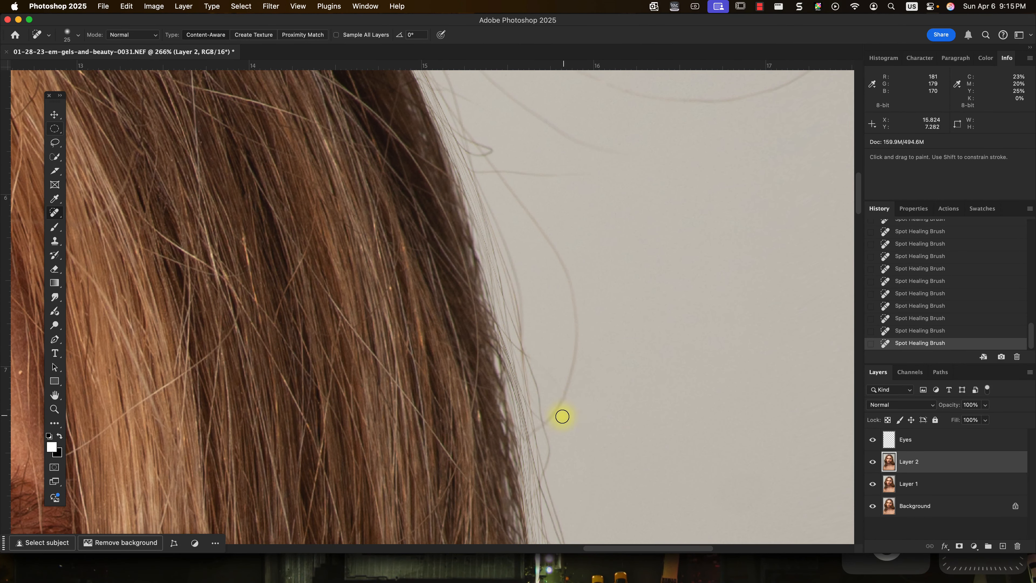
mouse_move(557, 410)
left_mouse_down()
mouse_move(574, 350)
mouse_move(571, 283)
mouse_move(581, 378)
left_mouse_up()
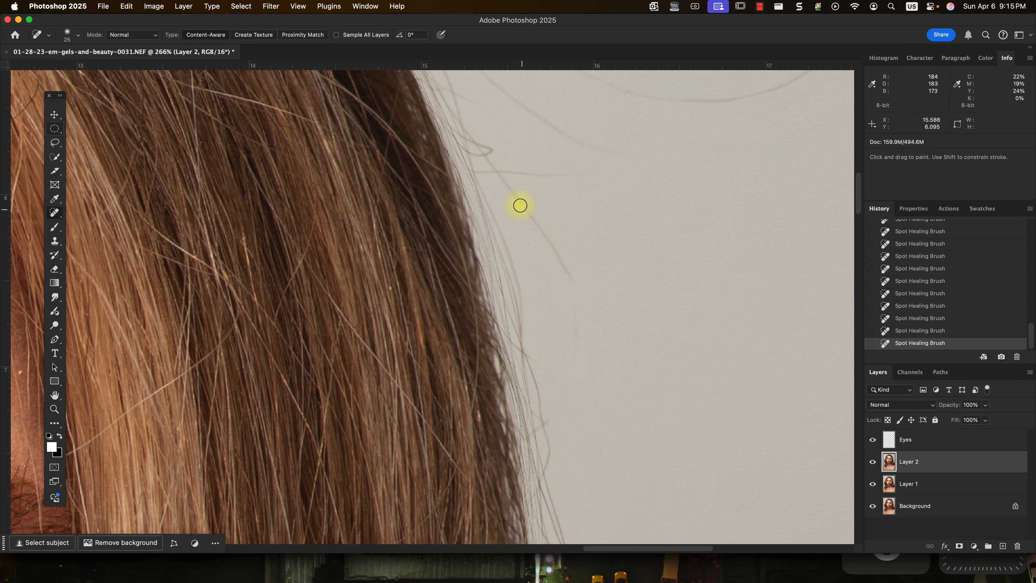
mouse_move(526, 208)
left_mouse_down()
mouse_move(569, 296)
mouse_move(555, 252)
mouse_move(570, 285)
mouse_move(571, 316)
left_mouse_up()
left_click_drag(572, 318, 547, 432)
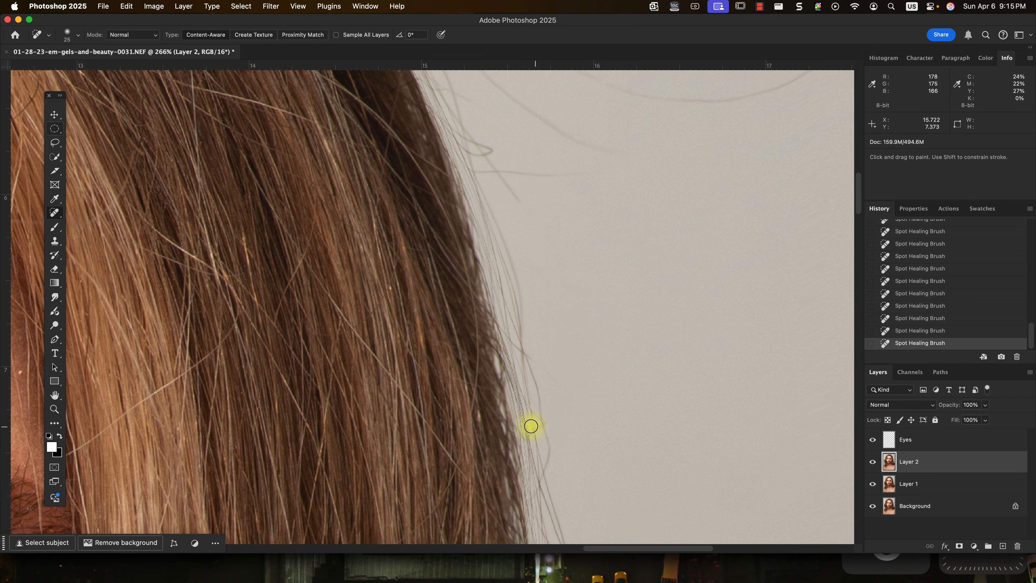
left_click_drag(632, 228, 670, 419)
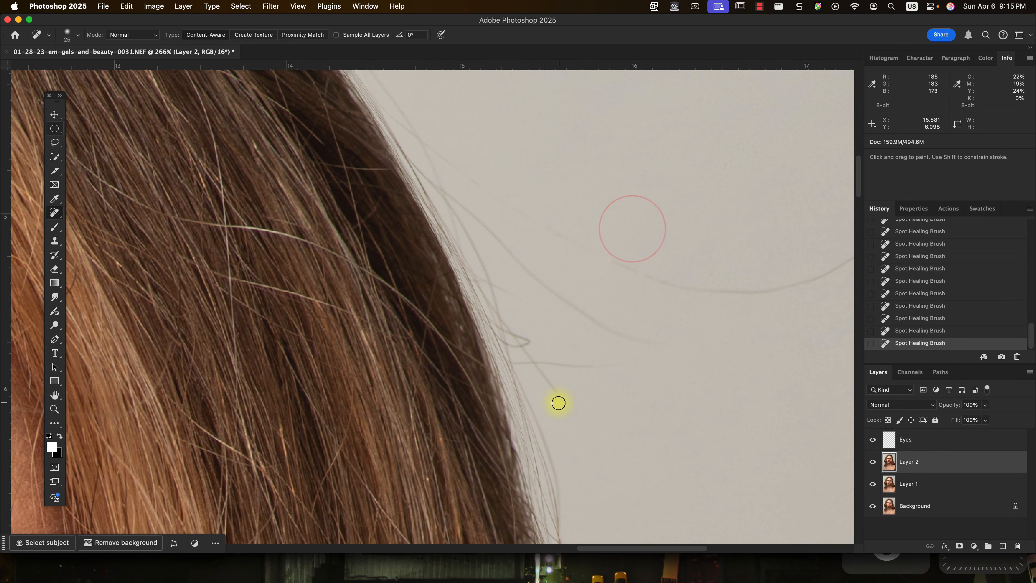
mouse_move(531, 358)
left_mouse_down()
mouse_move(589, 368)
mouse_move(512, 363)
mouse_move(533, 360)
mouse_move(513, 328)
mouse_move(538, 355)
left_mouse_up()
mouse_move(508, 308)
left_mouse_down()
mouse_move(521, 358)
mouse_move(518, 332)
mouse_move(541, 360)
left_mouse_up()
Heal the thin curved strand reaching onto the backdrop from the upper right side of the head, with the brush at size 40.
scroll(599, 398, "down", 5)
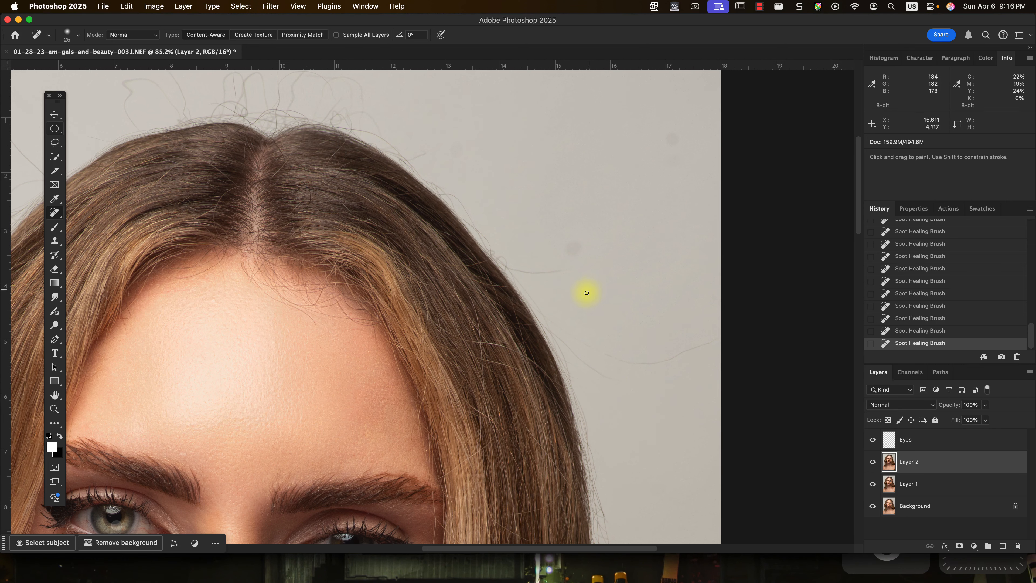
scroll(490, 190, "up", 3)
scroll(489, 190, "left", 5)
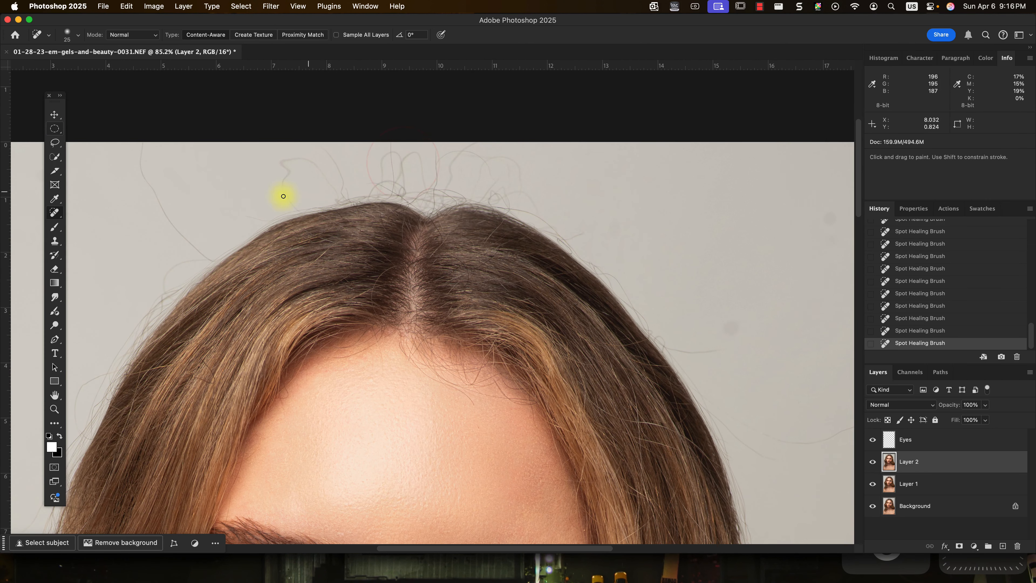
scroll(269, 215, "down", 3)
scroll(269, 215, "left", 6)
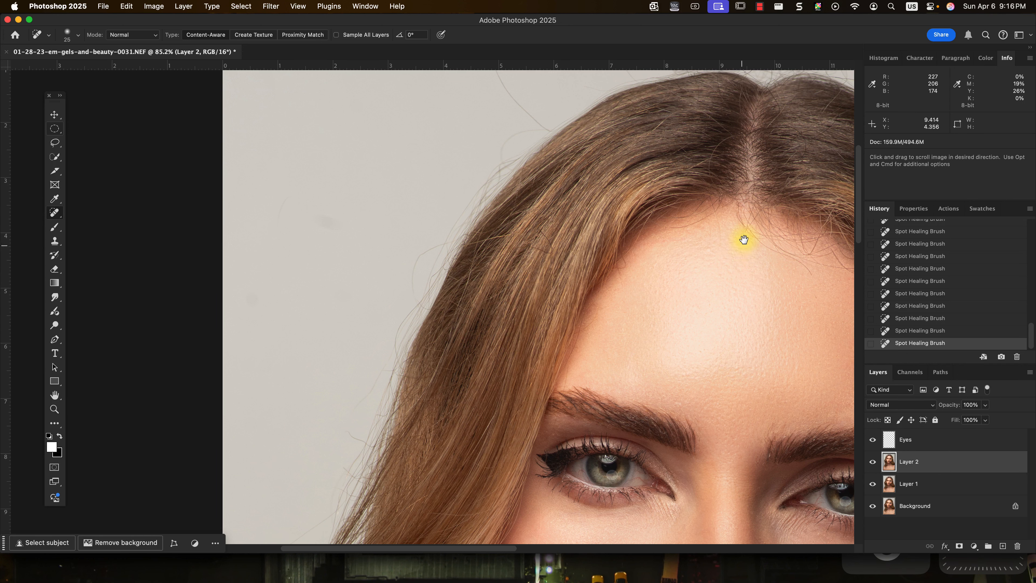
left_click_drag(745, 239, 462, 308)
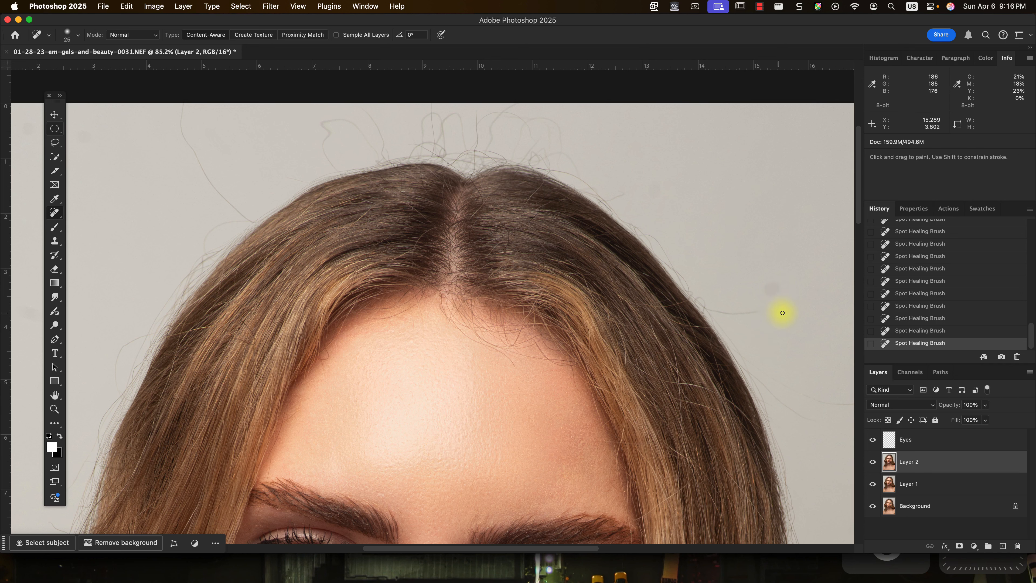
scroll(782, 313, "up", 6)
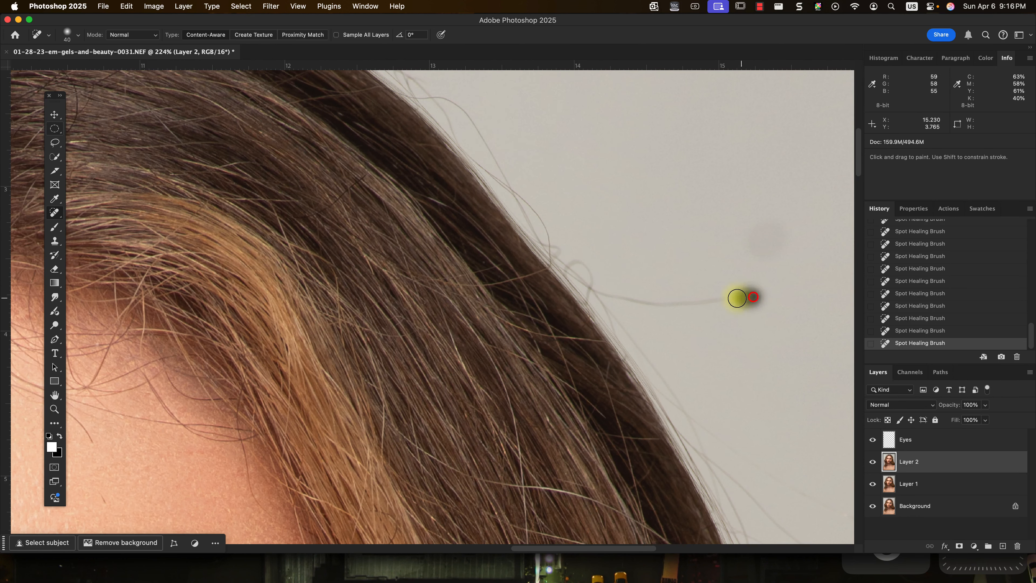
mouse_move(738, 298)
left_mouse_down()
mouse_move(661, 304)
mouse_move(592, 286)
mouse_move(577, 263)
left_mouse_up()
Remove the dark smudge on the backdrop beside the upper right hair, with the healing brush enlarged to 250.
key("bracketright")
key("bracketright")
key("bracketright")
key("bracketright")
key("bracketright")
key("bracketright")
key("bracketright")
key("bracketright")
key("bracketright")
key("bracketright")
key("bracketright")
key("bracketright")
key("bracketright")
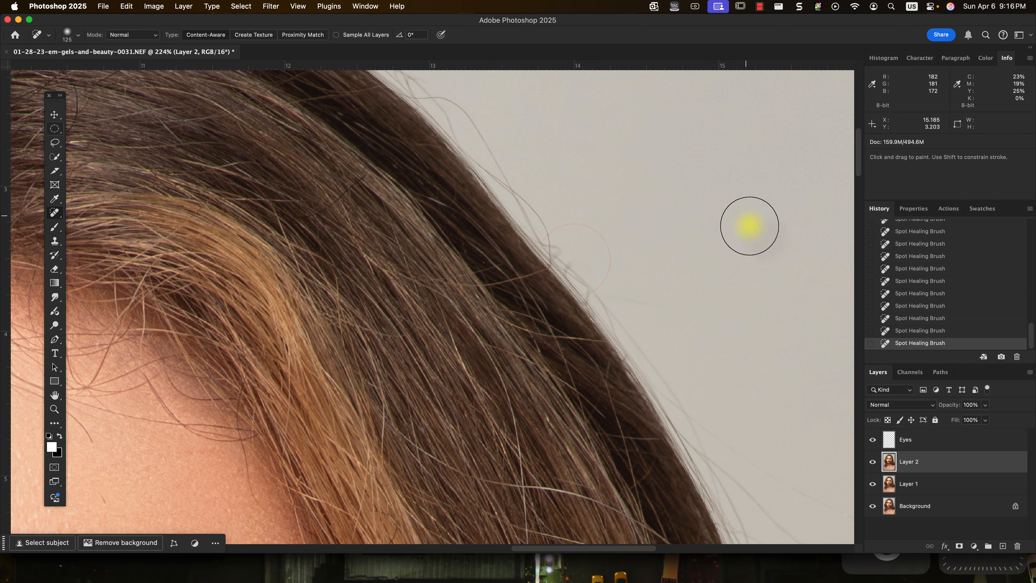
left_click(750, 234)
key("bracketleft")
key("bracketleft")
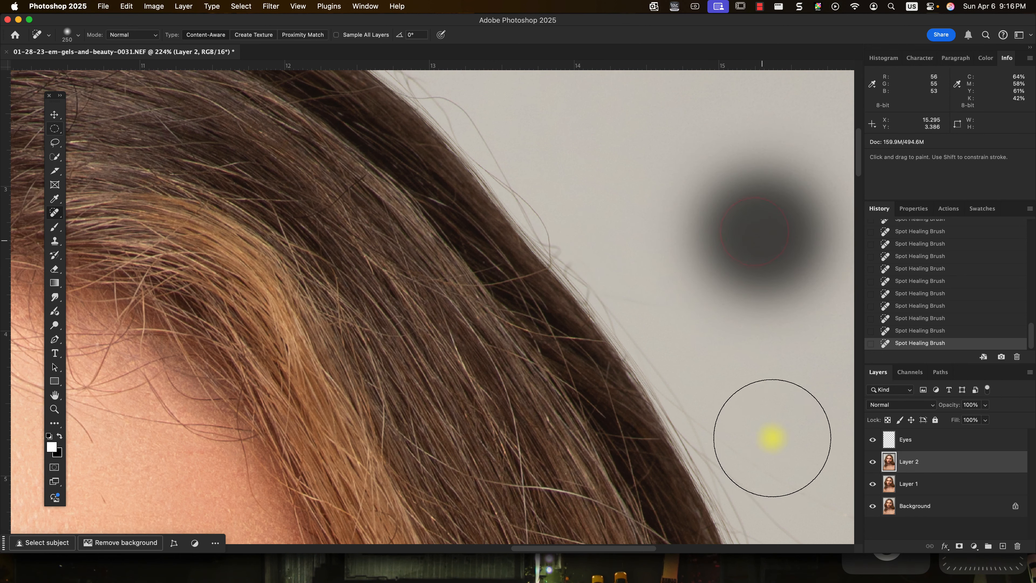
Shrink the healing brush and remove the long thin strand curving from the right hair edge to the edge of the image.
scroll(768, 381, "down", 7)
left_click_drag(797, 402, 755, 231)
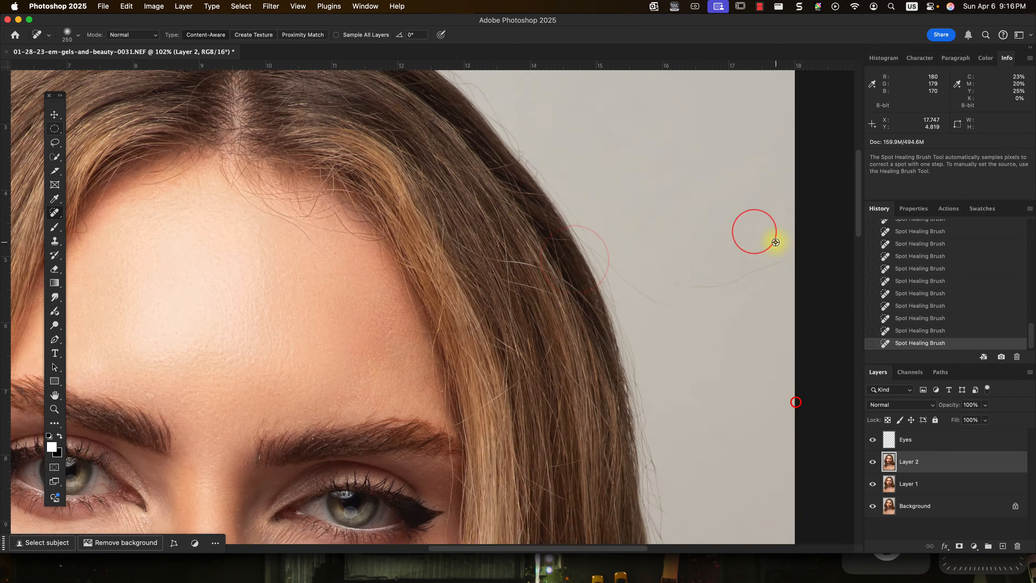
scroll(772, 241, "up", 6)
key("bracketleft")
key("bracketleft")
key("bracketleft")
key("bracketleft")
key("bracketleft")
key("bracketleft")
key("bracketleft")
key("bracketleft")
key("bracketleft")
key("bracketleft")
key("bracketleft")
left_click_drag(811, 267, 777, 278)
mouse_move(719, 308)
left_mouse_down()
mouse_move(571, 325)
mouse_move(408, 225)
left_mouse_up()
left_click(548, 309)
Heal the remaining fine strands poking out along the upper right hair edge, with the brush reduced to 35.
key("bracketleft")
left_click_drag(563, 370, 482, 316)
left_click_drag(410, 251, 551, 369)
scroll(551, 372, "down", 7)
scroll(473, 269, "up", 6)
left_click_drag(501, 346, 457, 283)
left_click_drag(471, 301, 449, 284)
left_click_drag(465, 315, 453, 296)
left_click_drag(467, 297, 429, 279)
Heal the faint looping hairs on the backdrop above the right side of the crown, with the brush at size 45.
mouse_move(414, 230)
left_mouse_down()
mouse_move(465, 262)
mouse_move(584, 290)
left_mouse_up()
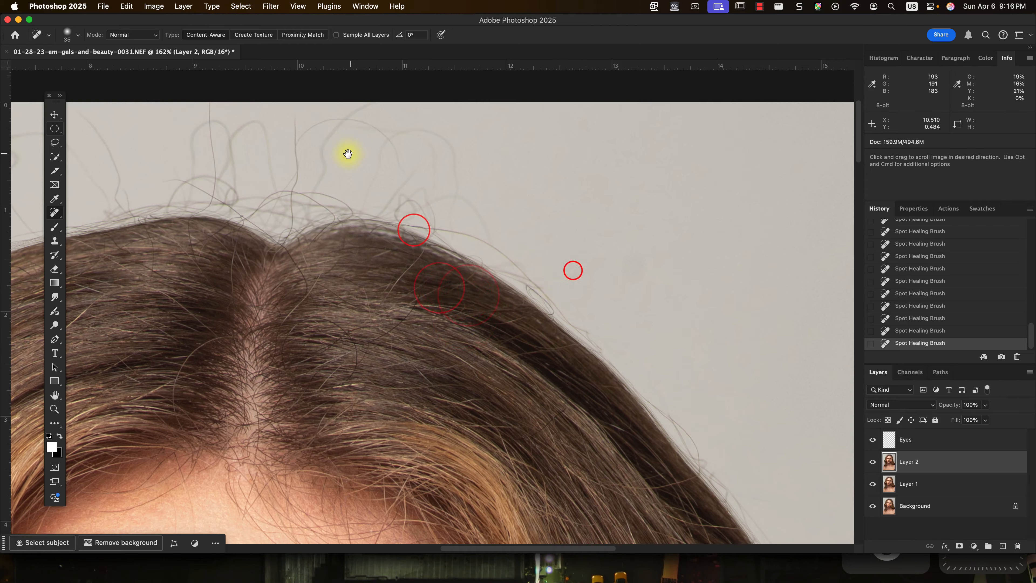
left_click_drag(353, 163, 594, 224)
scroll(739, 240, "up", 4)
scroll(738, 239, "up", 2)
key("bracketright")
key("bracketright")
left_click(749, 326)
left_click(690, 190)
left_click_drag(703, 265, 673, 271)
left_click_drag(683, 184, 603, 168)
left_click(639, 178)
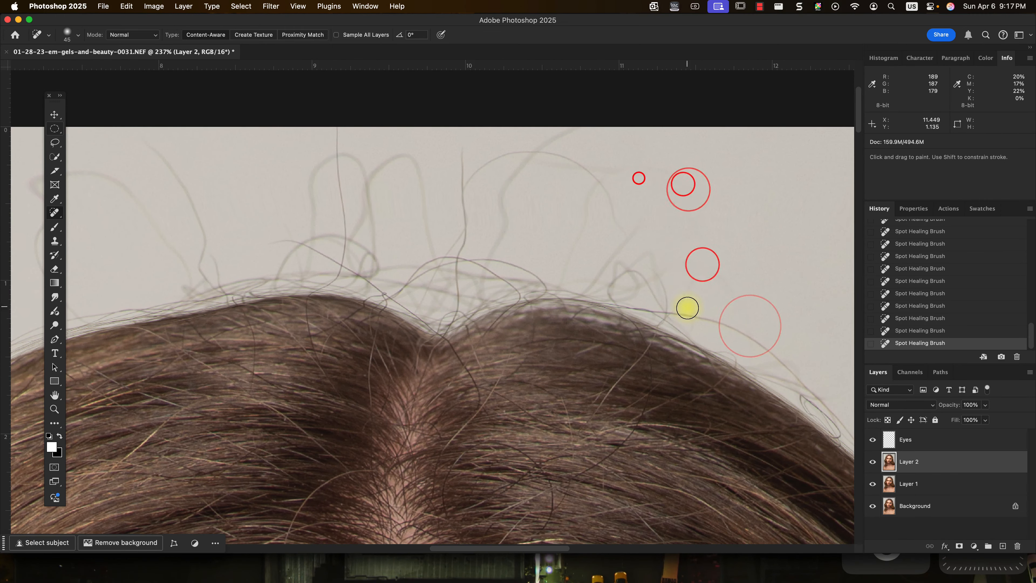
Heal the small loops and large arching hairs above the crown just right of the parting, with the brush reduced to 30.
left_click_drag(668, 301, 626, 276)
left_click(620, 271)
left_click_drag(634, 224, 603, 269)
left_click(617, 224)
left_click_drag(615, 173, 546, 164)
left_click_drag(580, 129, 508, 179)
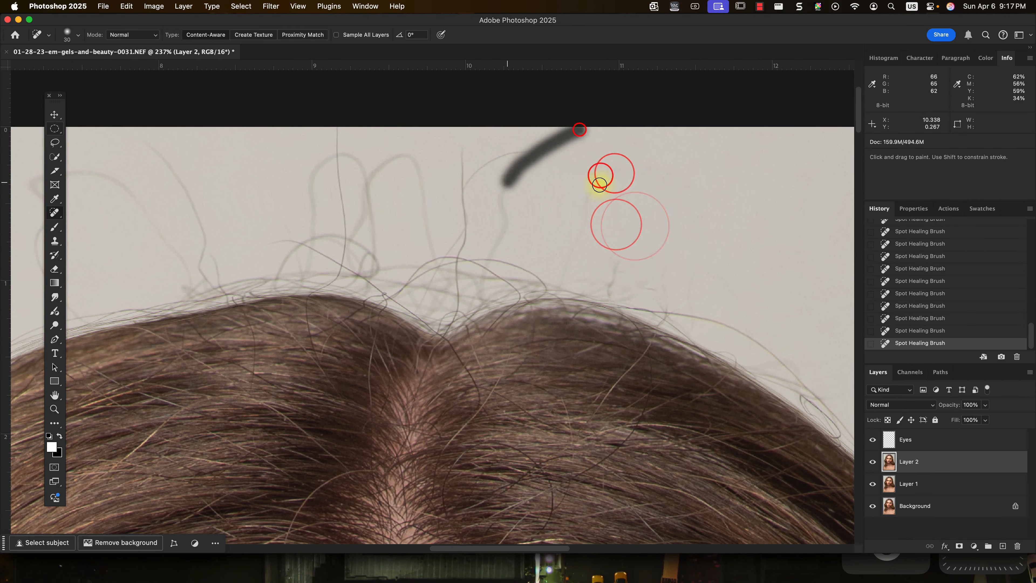
left_click_drag(602, 183, 564, 271)
left_click(621, 262)
key("bracketleft")
key("bracketleft")
key("bracketleft")
left_click(664, 275)
left_click(664, 291)
mouse_move(694, 260)
left_mouse_down()
mouse_move(692, 280)
mouse_move(625, 289)
mouse_move(562, 267)
left_mouse_up()
left_click(701, 271)
Heal the dark upright strand and the blurred hair loop standing directly above the parting.
left_click_drag(531, 242, 755, 301)
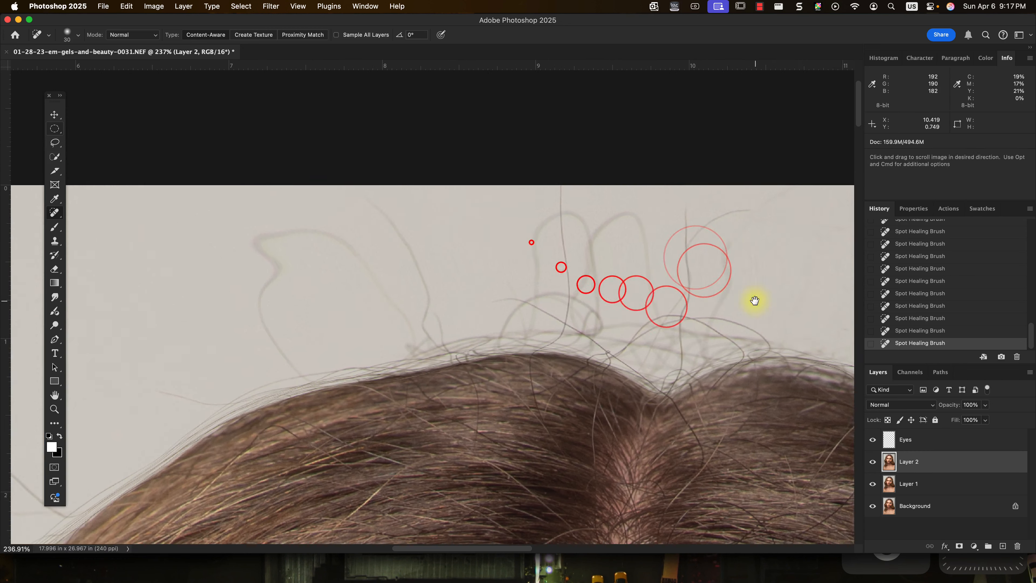
left_click_drag(721, 238, 722, 270)
left_click_drag(747, 204, 687, 230)
left_click_drag(683, 194, 684, 263)
left_click(685, 269)
left_click(684, 294)
left_click_drag(655, 306, 623, 206)
left_click_drag(623, 206, 649, 303)
scroll(606, 257, "up", 5)
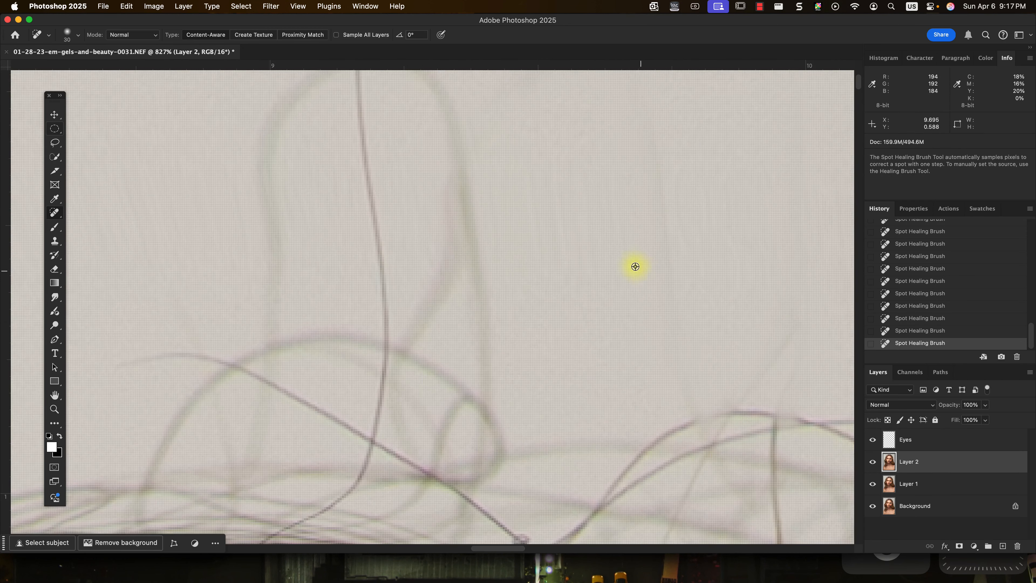
Heal the dark upright strand and the tall blurred loop on the backdrop just left of the parting, with the brush at 25.
scroll(605, 257, "down", 5)
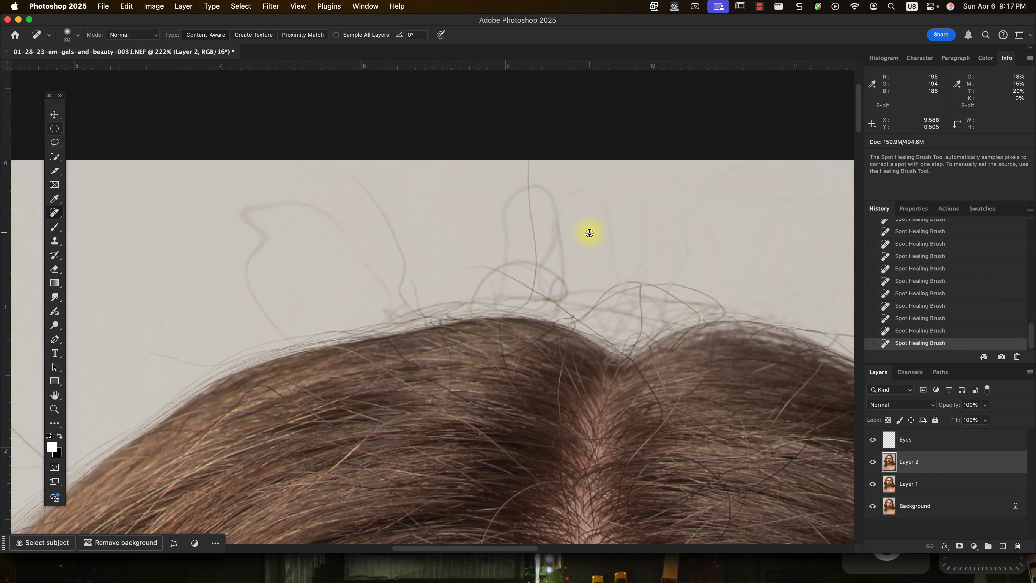
scroll(526, 220, "up", 3)
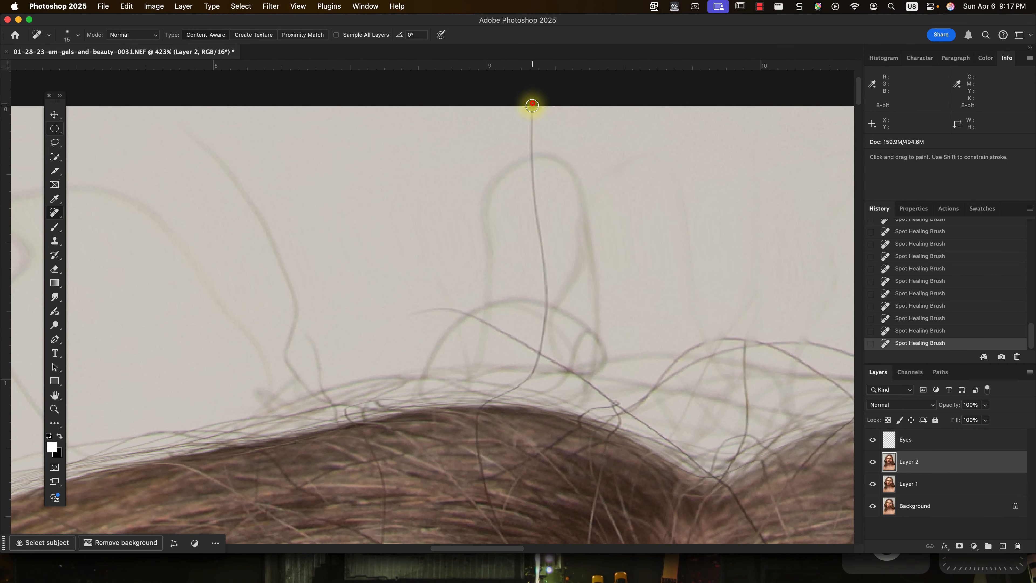
left_click_drag(528, 151, 528, 152)
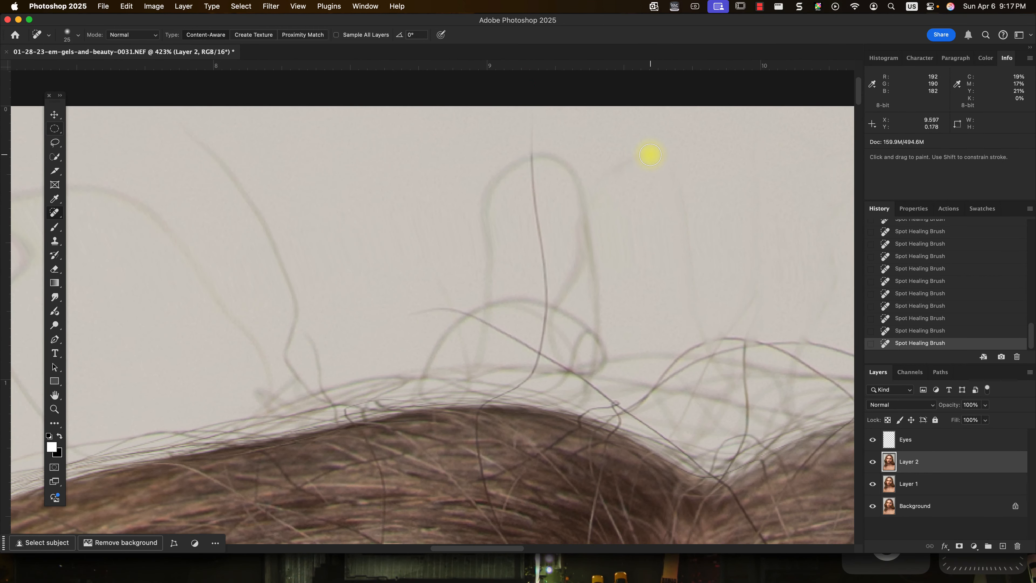
left_click_drag(650, 155, 604, 190)
left_click_drag(673, 171, 700, 332)
left_click_drag(602, 327, 590, 199)
left_click(583, 212)
left_click_drag(594, 265, 600, 288)
left_click_drag(529, 105, 541, 301)
mouse_move(547, 155)
left_mouse_down()
mouse_move(536, 208)
mouse_move(484, 199)
mouse_move(488, 237)
left_mouse_up()
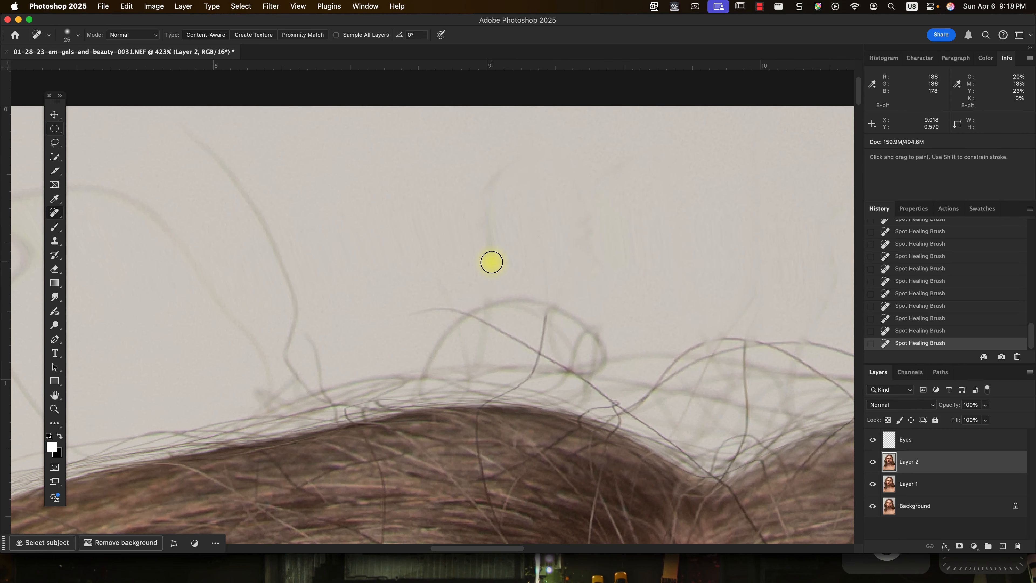
Heal the large angular hair loop and the long curved strand above the left side of the crown, with the brush at 40.
scroll(391, 297, "down", 5)
left_click_drag(389, 273, 506, 241)
key("bracketright")
key("bracketright")
key("bracketright")
left_click_drag(402, 176, 448, 250)
left_click_drag(576, 200, 570, 272)
left_click_drag(456, 256, 405, 180)
mouse_move(444, 317)
left_mouse_down()
mouse_move(380, 230)
mouse_move(293, 219)
left_mouse_up()
left_click_drag(294, 218, 338, 359)
left_click_drag(348, 221, 404, 261)
left_click(322, 255)
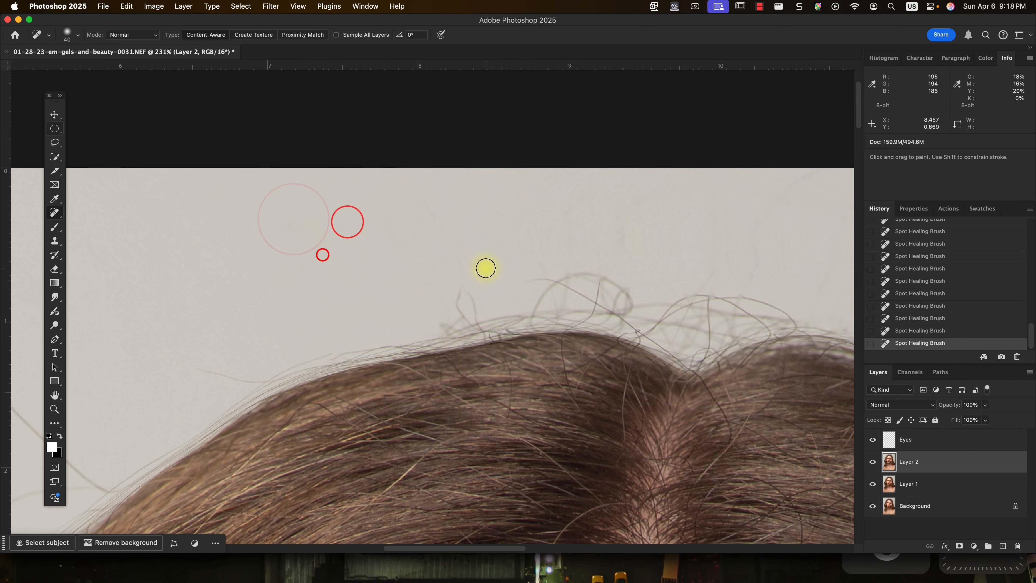
Heal the short curled hairs rising from the left crown edge and the faint marks on the backdrop above them.
left_click_drag(460, 282, 456, 278)
left_click_drag(738, 239, 558, 229)
left_click(574, 206)
left_click(634, 163)
left_click(443, 191)
left_click_drag(392, 181, 384, 217)
scroll(433, 335, "down", 6)
scroll(429, 339, "up", 5)
Clean the remaining faint hair traces from the backdrop above the crown on both sides of the parting.
mouse_move(410, 88)
left_mouse_down()
mouse_move(409, 145)
mouse_move(461, 254)
left_mouse_up()
left_click_drag(470, 261, 566, 353)
left_click_drag(440, 212, 404, 143)
left_click(408, 118)
left_click(474, 177)
left_click(692, 263)
left_click_drag(513, 303, 550, 345)
scroll(550, 345, "down", 4)
left_click_drag(715, 293, 468, 299)
scroll(627, 267, "up", 6)
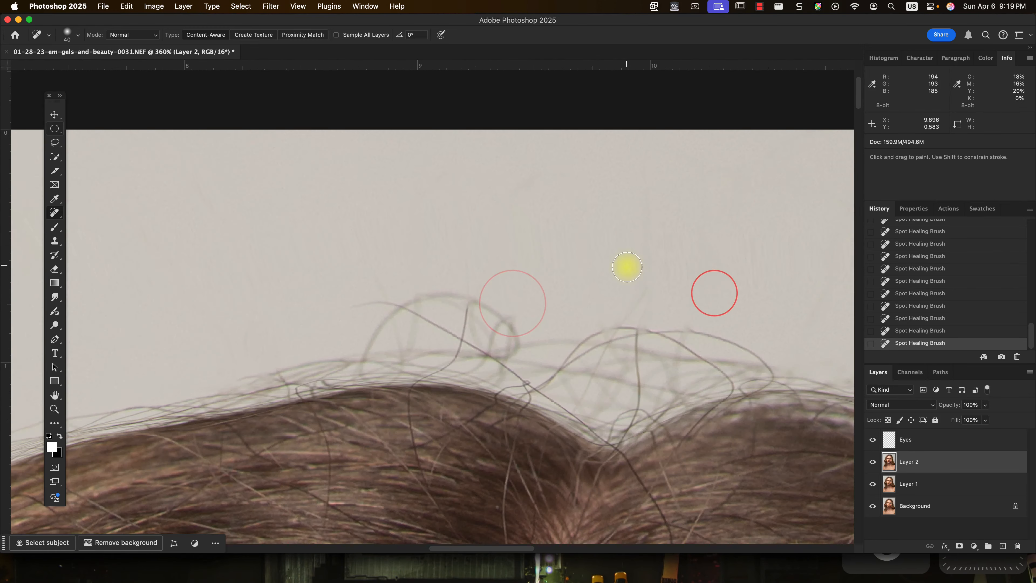
Heal the round hair loop and the crossing strands above the crown just left of the parting, with the brush reduced to 25.
left_click_drag(641, 293, 622, 320)
key("[")
key("[")
key("[")
left_click(378, 284)
mouse_move(519, 336)
left_mouse_down()
mouse_move(433, 296)
mouse_move(444, 329)
mouse_move(470, 343)
left_mouse_up()
double_click(398, 304)
left_click(380, 297)
left_click(434, 298)
left_click_drag(504, 310, 498, 339)
left_click_drag(508, 321, 488, 347)
left_click_drag(474, 310, 465, 337)
left_click_drag(509, 320, 500, 340)
left_click_drag(411, 315, 406, 343)
left_click_drag(398, 319, 390, 343)
left_click_drag(382, 325, 364, 354)
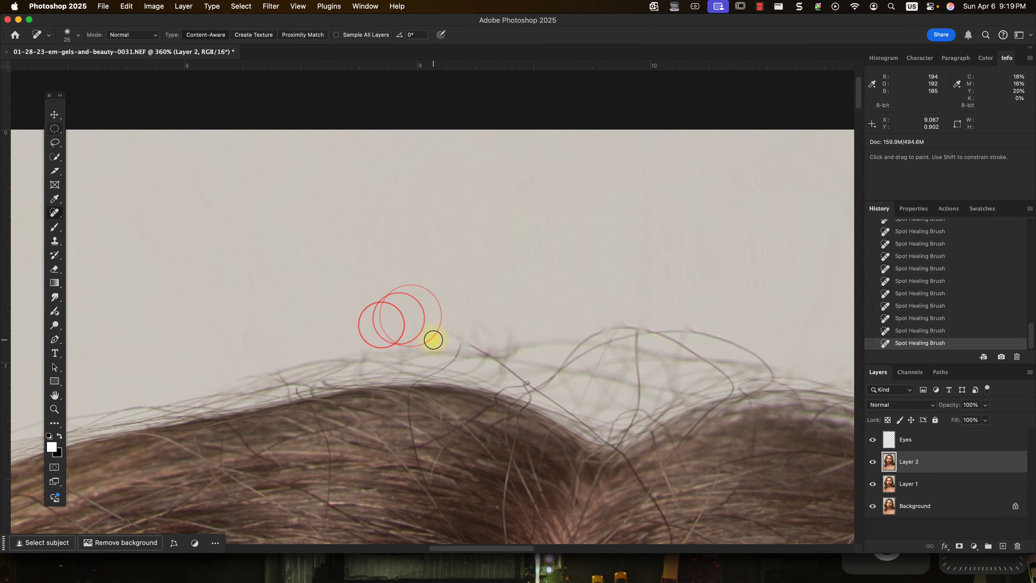
Heal the topmost wispy hairs sticking up around the parting with a smaller brush.
left_click_drag(724, 297, 604, 231)
key("[")
key("[")
left_click_drag(642, 293, 579, 270)
left_click_drag(564, 267, 546, 266)
left_click(528, 236)
left_click_drag(523, 264, 474, 270)
left_click_drag(465, 275, 412, 279)
Heal the faint streaks on the backdrop above the arching strands right of the parting, with the brush enlarged to 50.
key("]")
key("]")
key("]")
key("]")
key("]")
key("]")
key("]")
left_click_drag(505, 238, 602, 215)
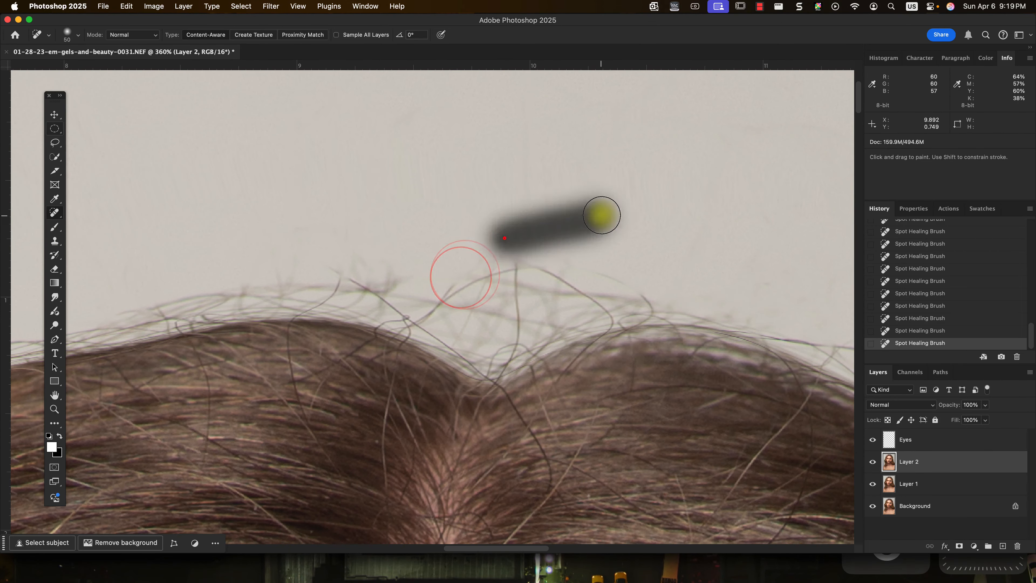
left_click_drag(585, 267, 639, 282)
scroll(498, 265, "down", 5)
scroll(448, 260, "up", 5)
Clone clean backdrop along the crown edge around the parting using the Clone Stamp at size 15, separating the stray hairs from the head.
left_click(55, 242)
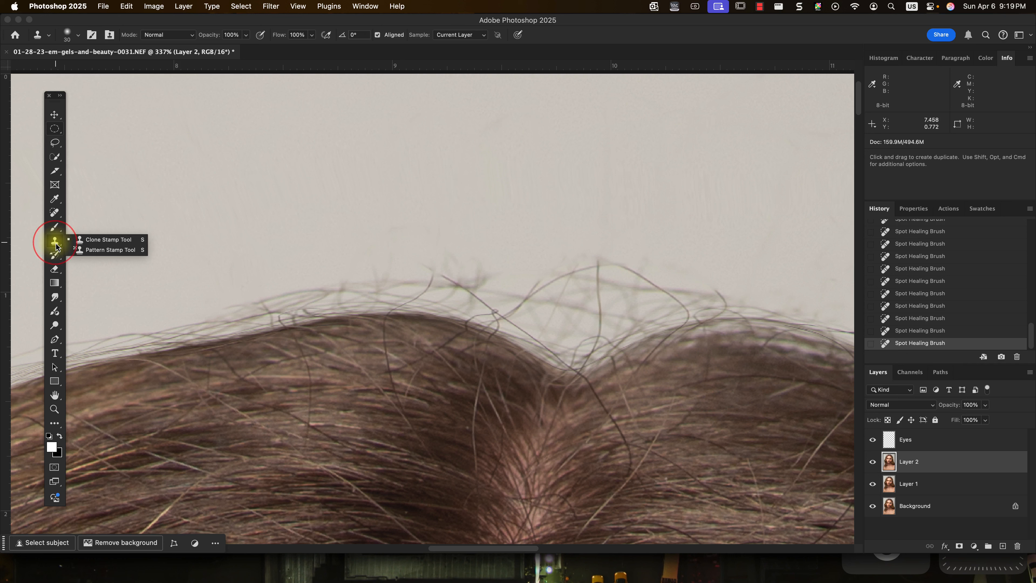
left_click(82, 239)
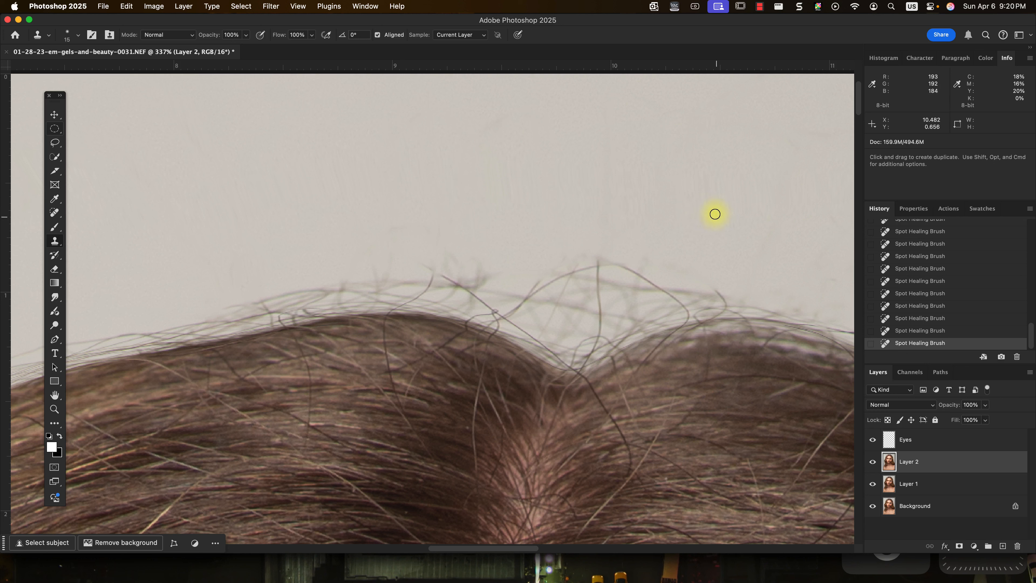
left_click(701, 205, "alt")
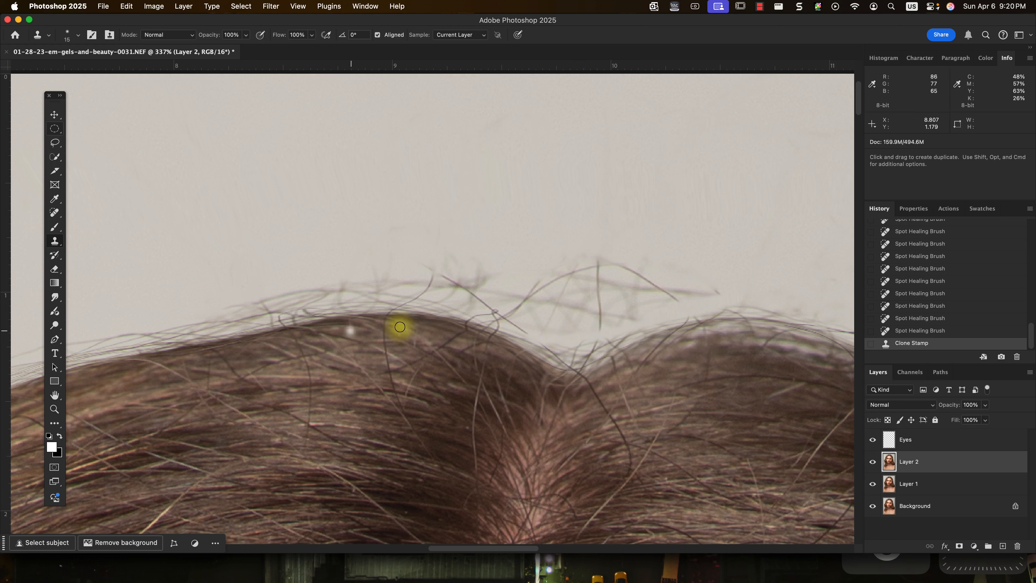
left_click_drag(502, 324, 466, 312)
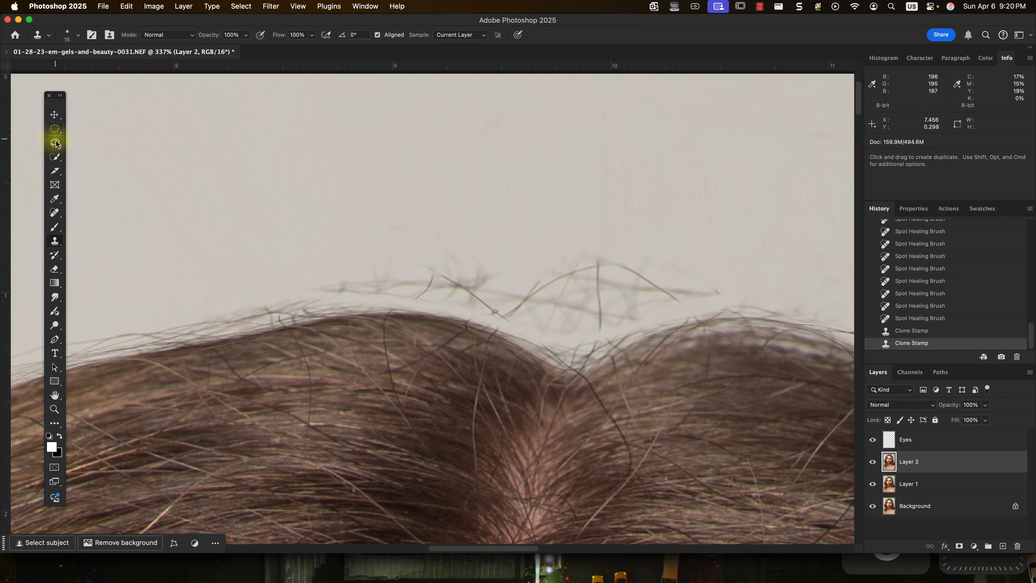
Outline the detached stray hairs above the parting with the Patch tool, replace them with clean backdrop, and deselect.
left_click(55, 212)
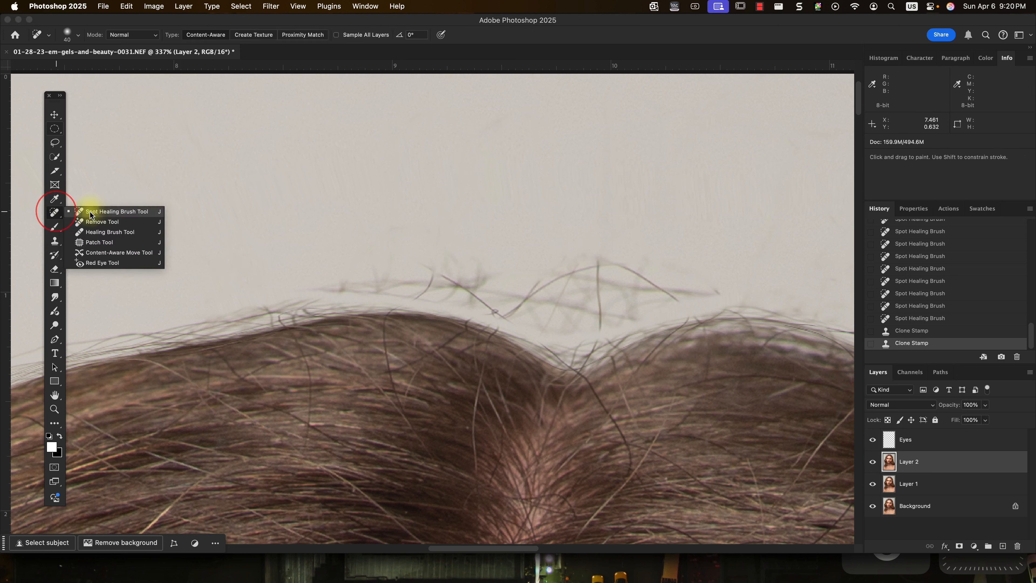
left_click(99, 234)
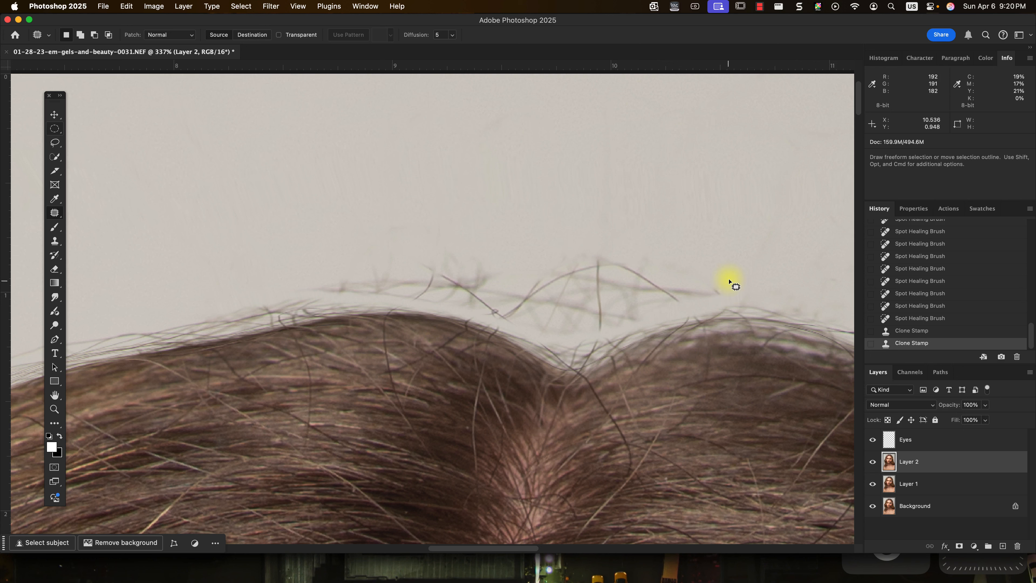
scroll(730, 282, "up", 3)
mouse_move(728, 278)
left_mouse_down()
mouse_move(726, 308)
mouse_move(662, 327)
left_mouse_up()
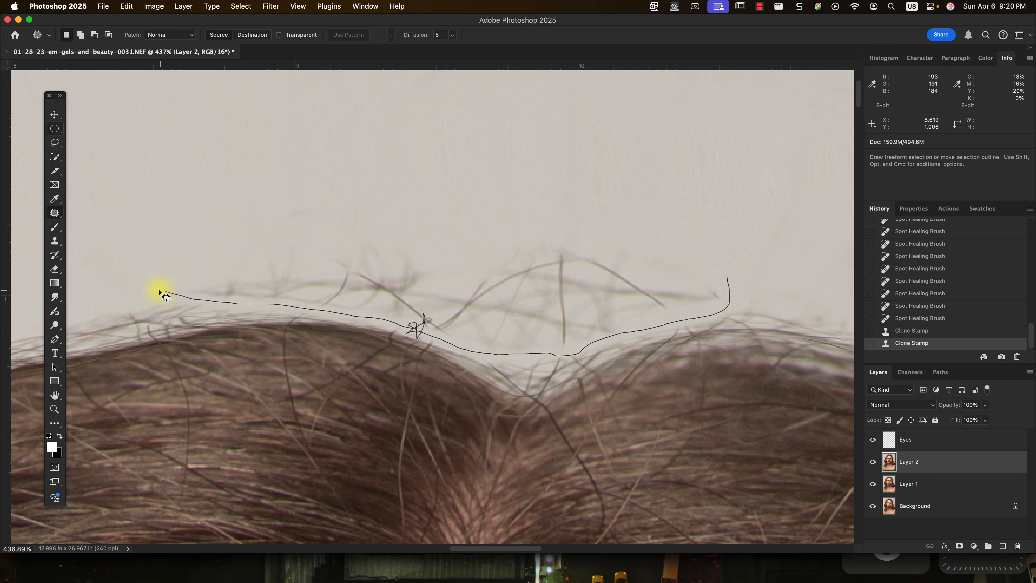
left_click_drag(714, 235, 722, 296)
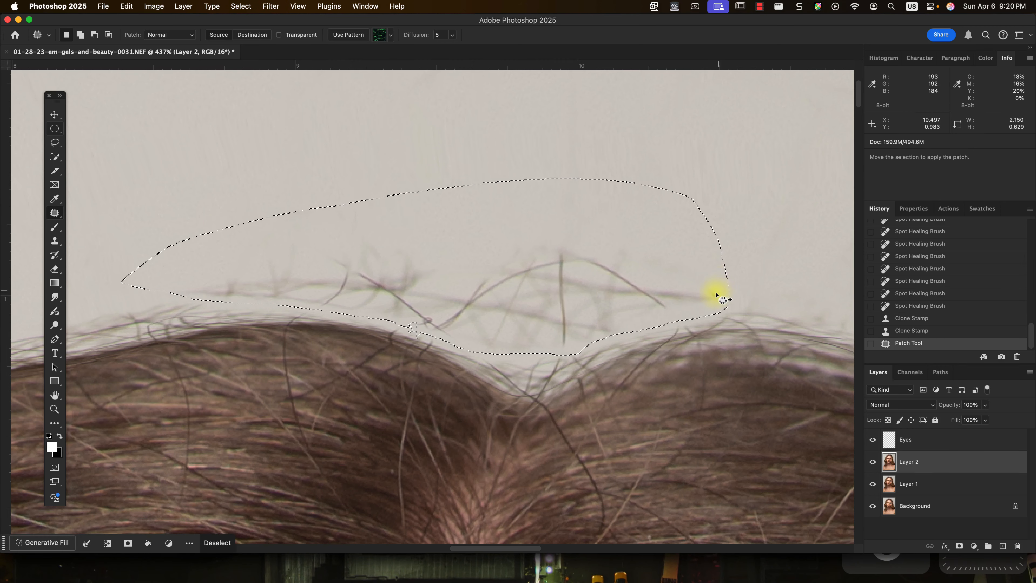
scroll(551, 277, "down", 5)
left_click_drag(545, 269, 294, 243)
left_click(350, 226)
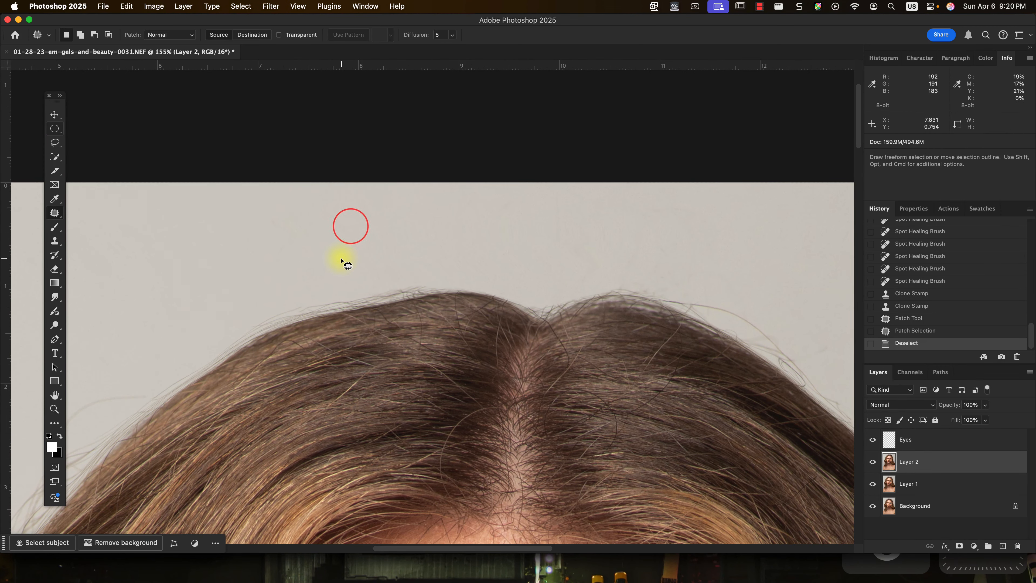
Heal the faint curved strand arching off the upper left hair edge with the Spot Healing Brush at size 25.
scroll(592, 289, "up", 6)
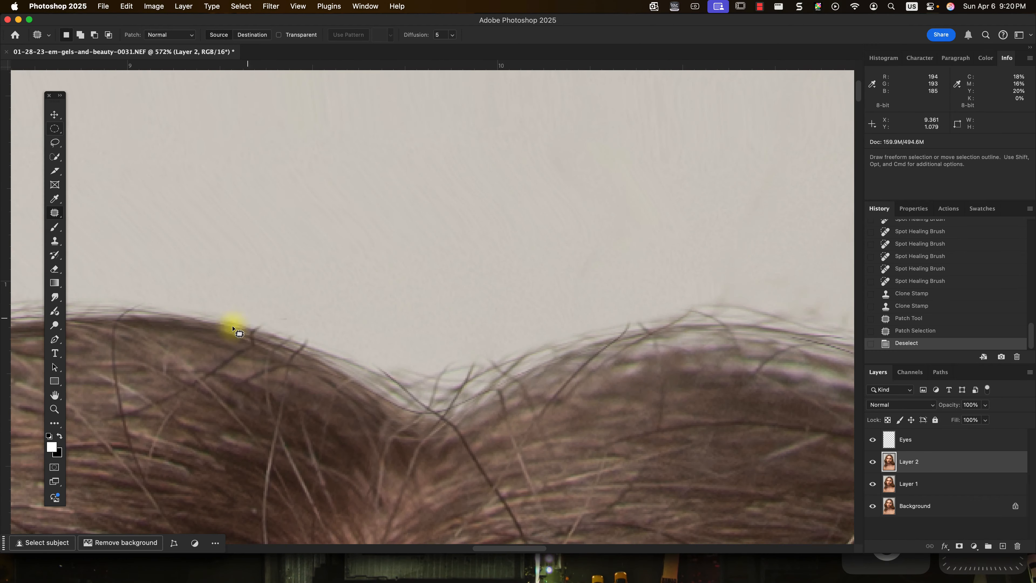
left_click_drag(243, 339, 661, 254)
scroll(190, 248, "down", 5)
left_click_drag(148, 329, 595, 169)
left_click_drag(463, 192, 546, 214)
scroll(520, 241, "down", 4)
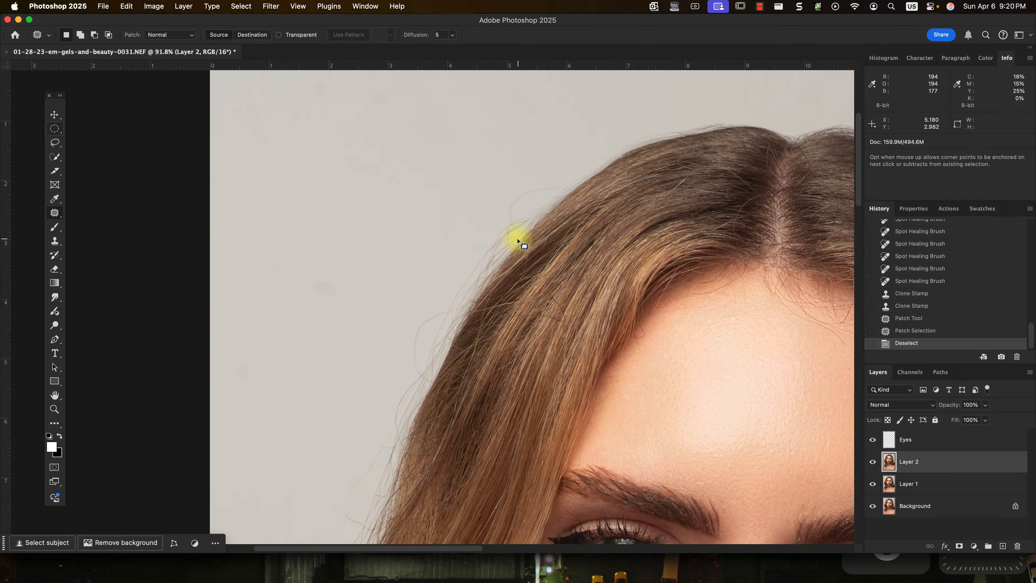
scroll(515, 242, "up", 5)
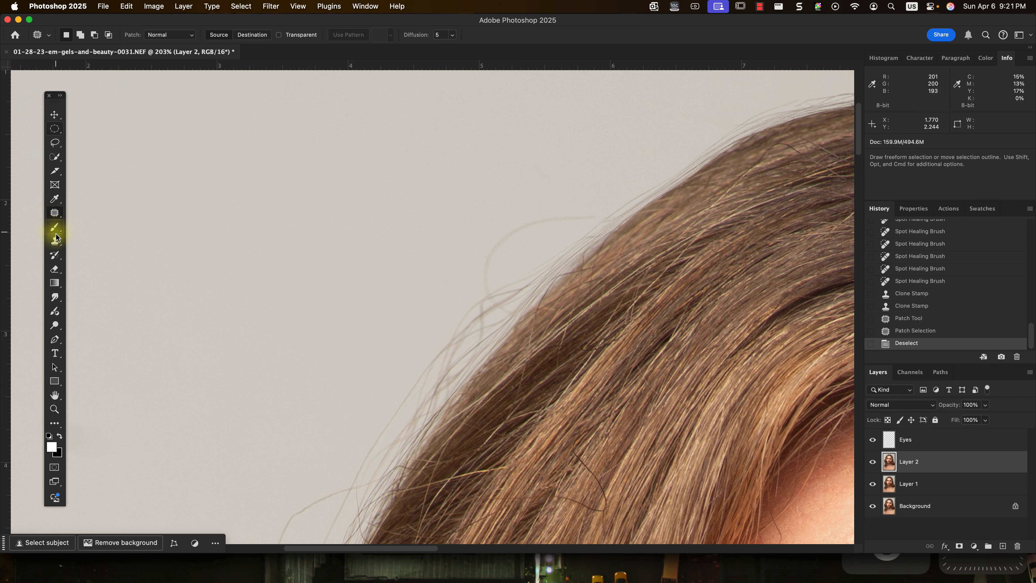
left_click(56, 215)
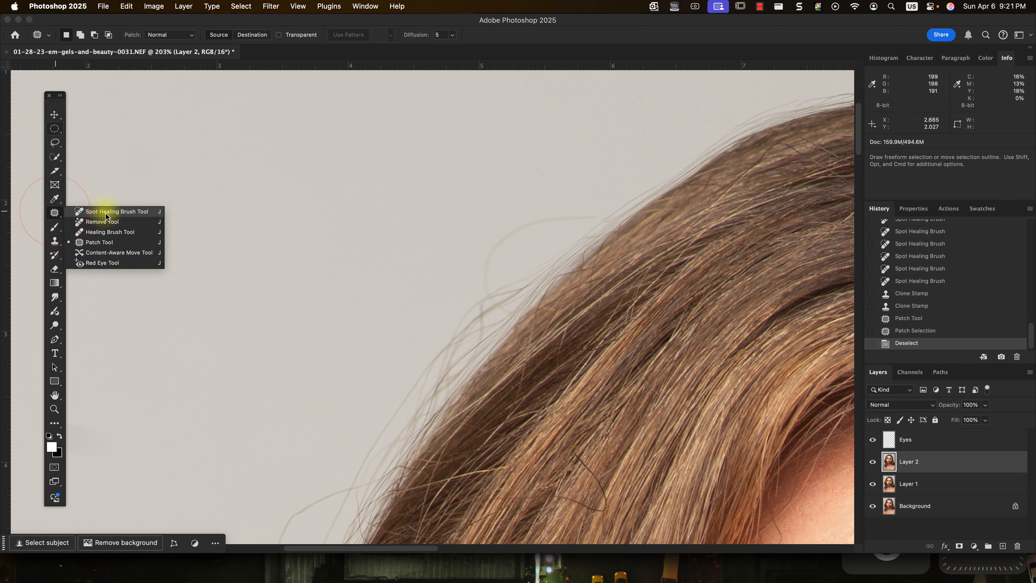
left_click(98, 211)
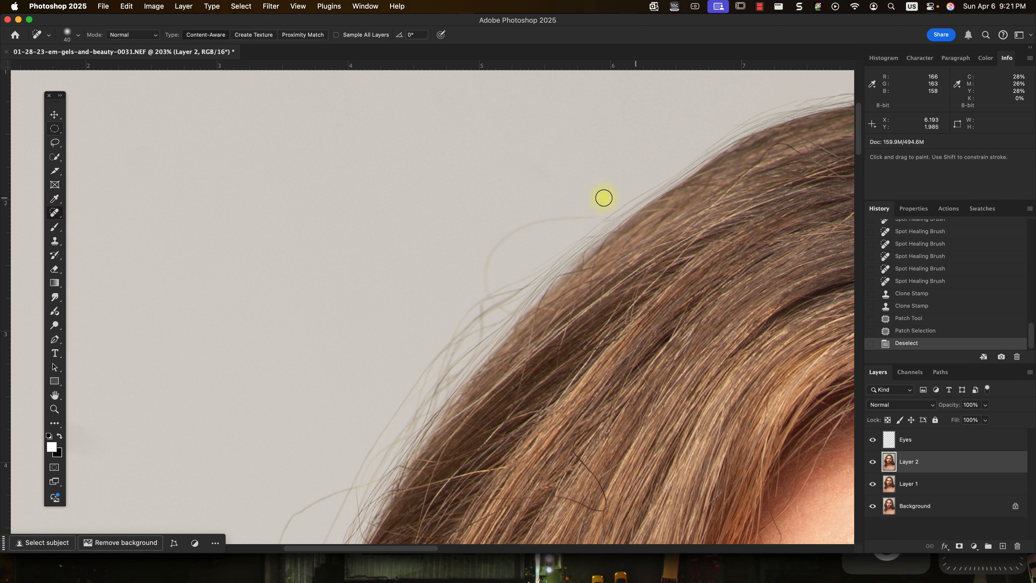
left_click(592, 198, "alt")
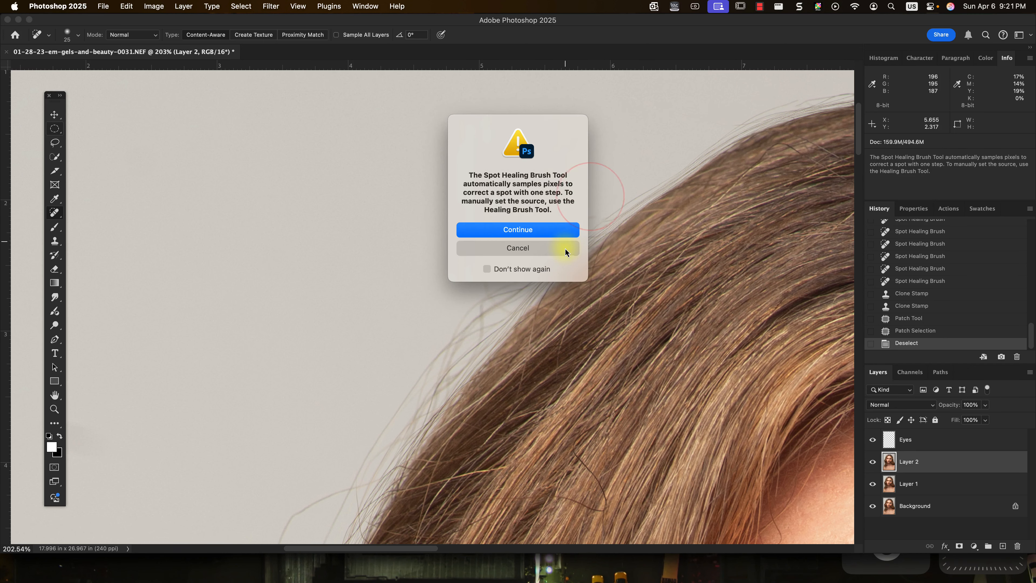
left_click(565, 250)
left_click_drag(532, 223, 531, 222)
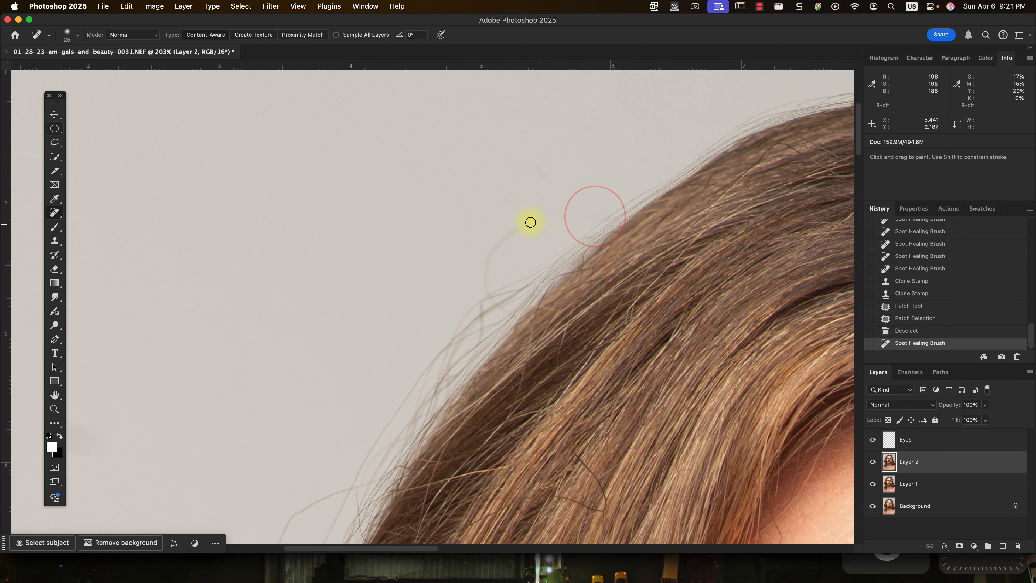
left_click_drag(488, 292, 488, 292)
Heal the pale wisps sticking out where the upper left hair edge slopes down, with the brush reduced to 20.
scroll(498, 293, "down", 5)
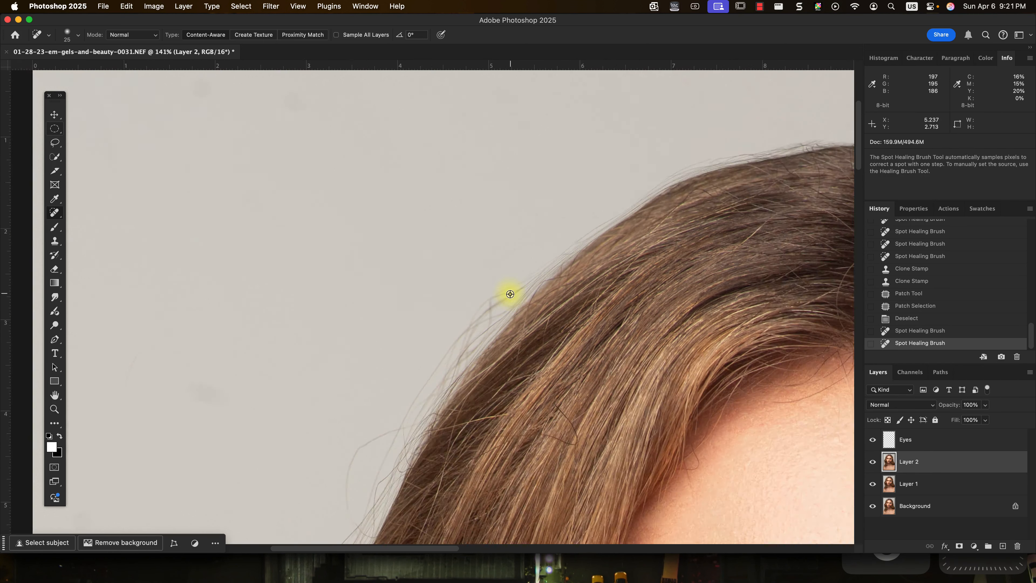
scroll(448, 302, "up", 8)
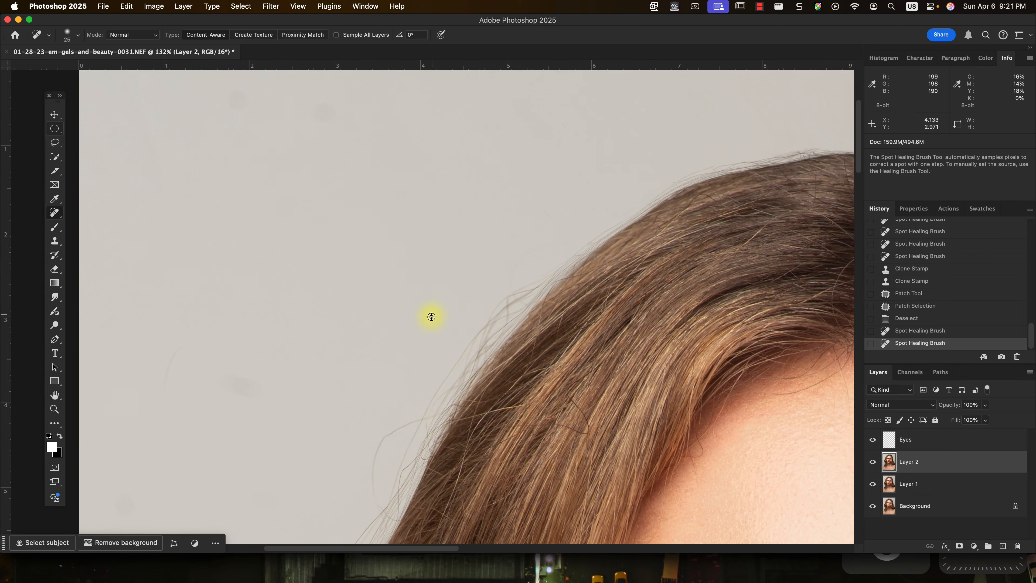
left_click_drag(541, 298, 502, 164)
scroll(497, 216, "down", 2)
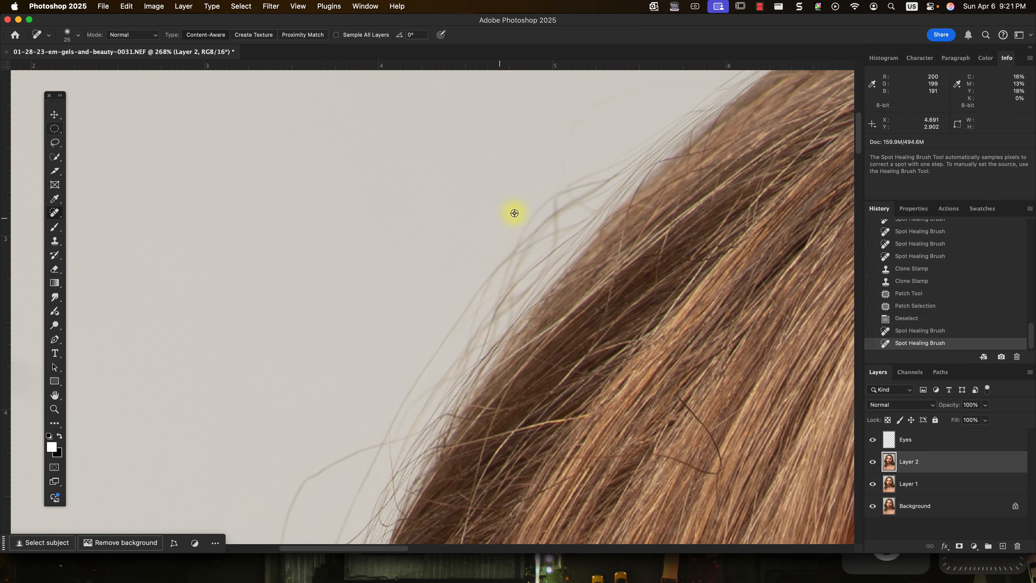
mouse_move(523, 225)
left_mouse_down()
mouse_move(619, 160)
mouse_move(544, 202)
mouse_move(559, 202)
mouse_move(560, 166)
left_mouse_up()
left_click_drag(609, 165, 592, 178)
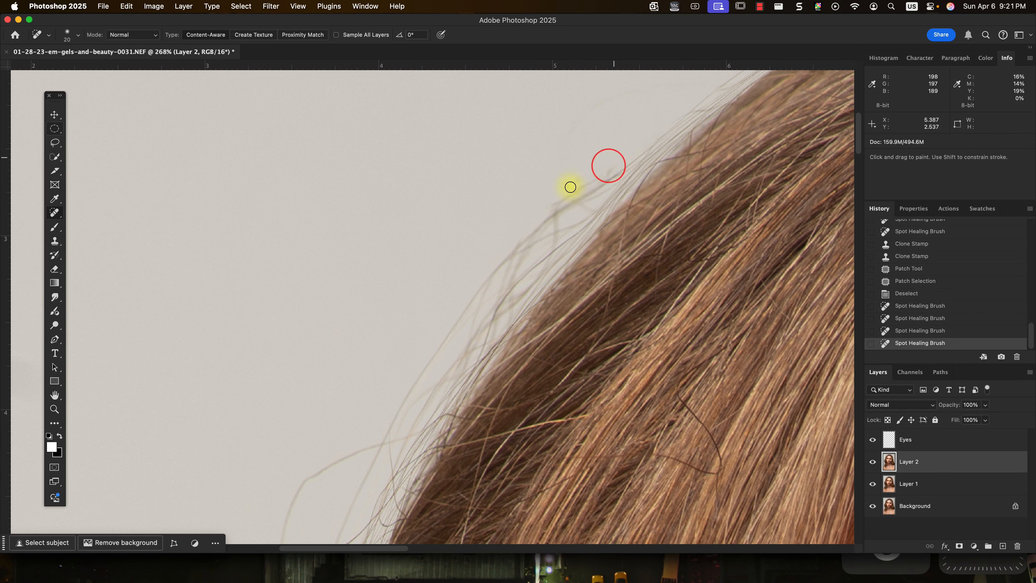
Heal the long pale strands arching outward along the left hair edge and the stray end crossing the backdrop below them.
left_click_drag(460, 298, 553, 189)
left_click_drag(431, 335, 528, 213)
left_click_drag(567, 208, 521, 232)
left_click_drag(495, 246, 472, 306)
left_click_drag(468, 319, 480, 382)
left_click_drag(476, 365, 480, 323)
left_click(476, 308)
left_click_drag(564, 209, 525, 232)
left_click_drag(472, 302, 479, 349)
scroll(583, 211, "up", 5)
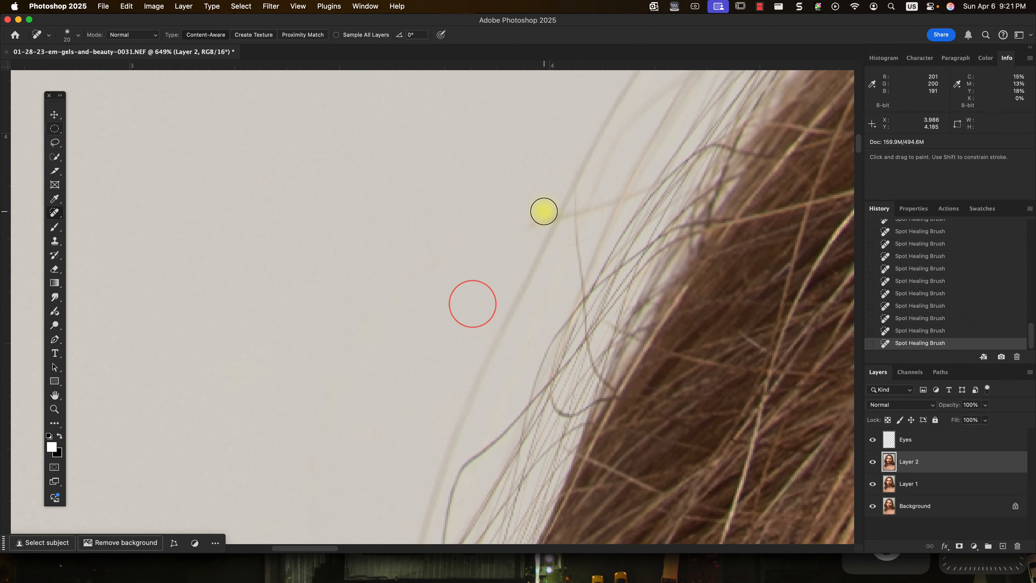
left_click_drag(646, 194, 674, 180)
Heal the dark blotch and the faint curved line on the backdrop left of the hair, with the brush enlarged to 150.
scroll(486, 335, "down", 6)
left_click_drag(421, 389, 495, 390)
mouse_move(474, 125)
left_mouse_down()
mouse_move(553, 305)
mouse_move(511, 293)
left_mouse_up()
scroll(553, 305, "up", 3)
key("bracketright")
key("bracketright")
key("bracketright")
key("bracketright")
key("bracketright")
key("bracketright")
key("bracketright")
key("bracketright")
key("bracketright")
key("bracketright")
key("bracketright")
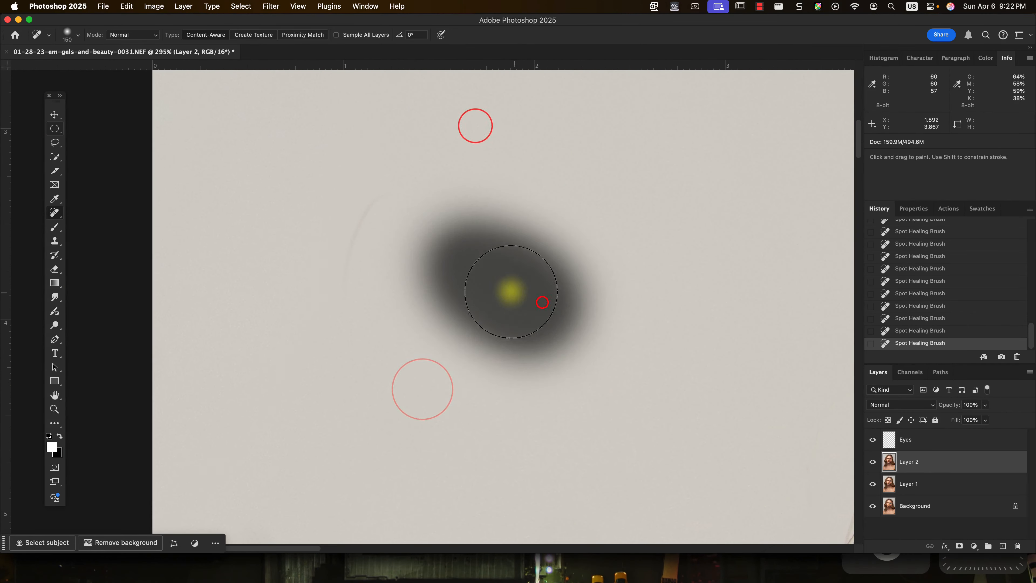
left_click_drag(382, 200, 370, 213)
scroll(370, 213, "down", 5)
Heal the stray strands extending onto the backdrop along the left hair edge beside the eye, with the brush at 30.
scroll(500, 342, "up", 3)
left_click_drag(500, 343, 604, 169)
scroll(474, 340, "down", 6)
scroll(453, 382, "up", 3)
left_click_drag(453, 382, 534, 236)
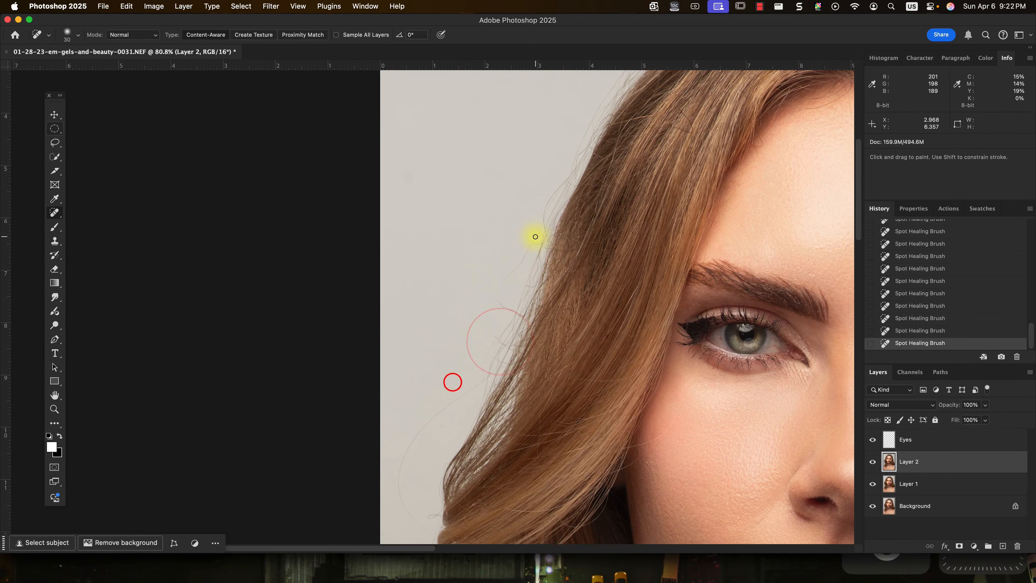
scroll(534, 236, "up", 4)
left_click(657, 104)
left_click_drag(557, 394, 564, 402)
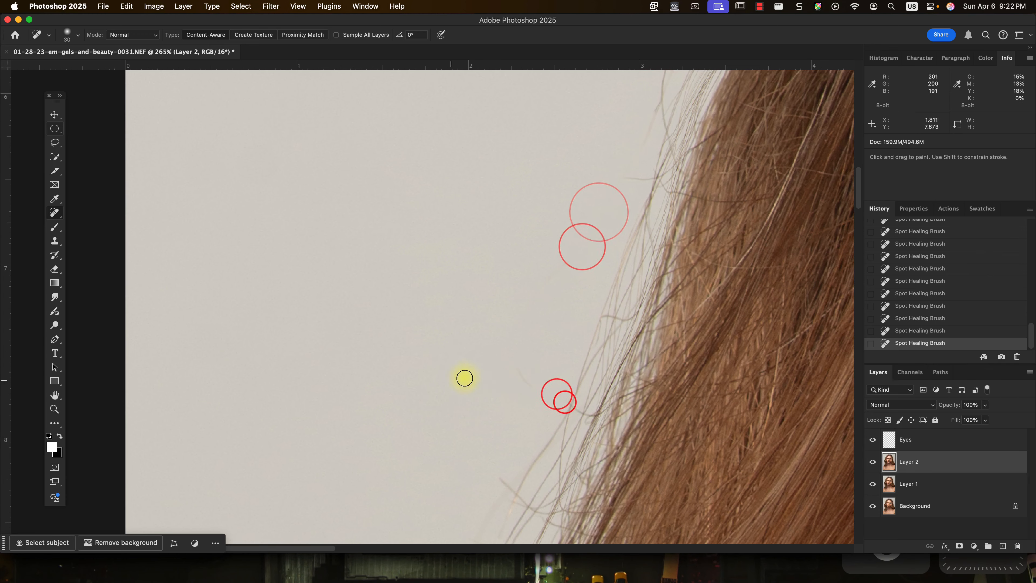
Heal the fine stray strand ends on the backdrop beside the middle of the left hair edge, with the brush reduced to 15.
scroll(464, 377, "down", 3)
left_click_drag(515, 308, 567, 345)
key("bracketleft")
key("bracketleft")
key("bracketleft")
left_click(637, 252)
scroll(555, 287, "down", 3)
left_click_drag(534, 313, 571, 125)
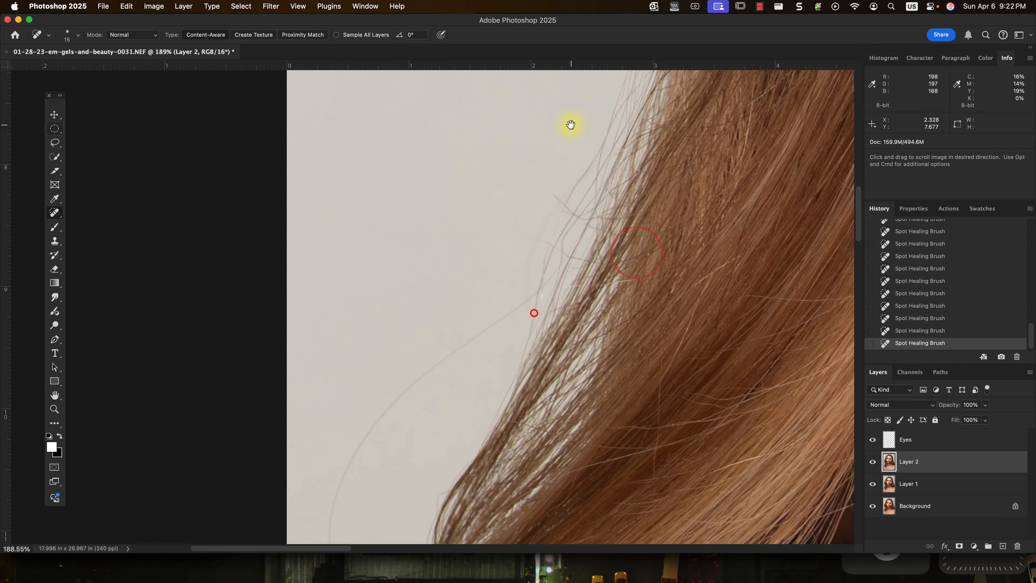
scroll(571, 125, "up", 3)
left_click(613, 147)
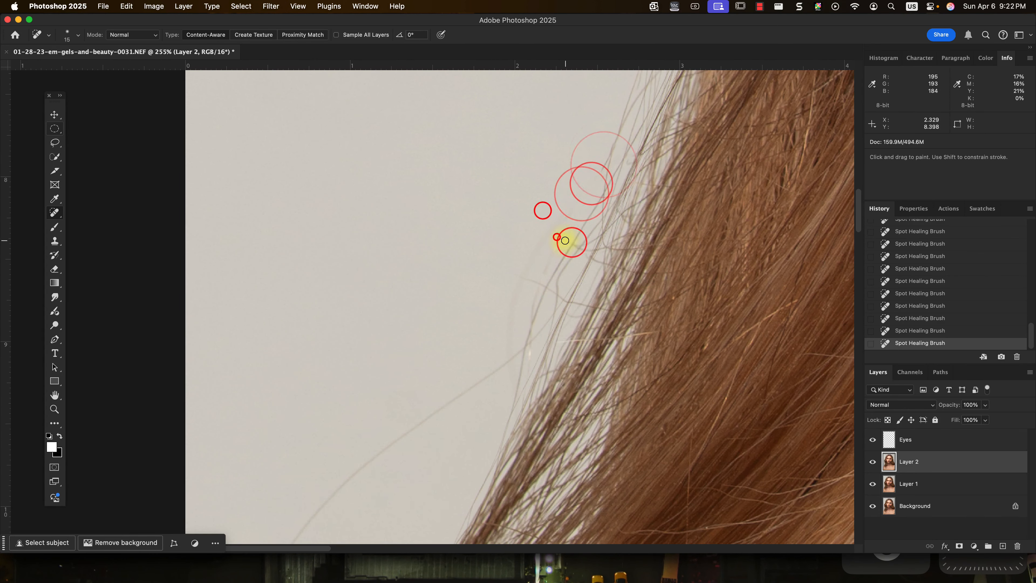
left_click(564, 241)
left_click(577, 199)
Heal the upper stretch of the long thin strand curving across the backdrop left of the hair, with the brush at 35.
scroll(534, 259, "down", 3)
scroll(532, 263, "up", 3)
key("bracketright")
key("bracketright")
key("bracketright")
key("bracketright")
left_click_drag(559, 222, 500, 355)
scroll(514, 346, "down", 5)
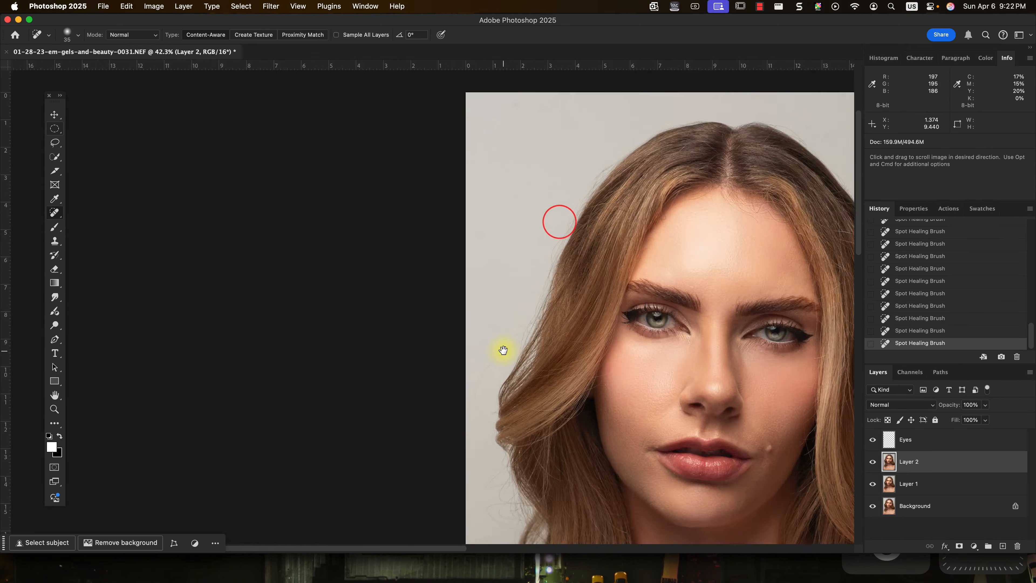
Heal the remaining arc of the long strand curving down beside the left hair wave.
scroll(503, 349, "up", 5)
mouse_move(646, 195)
left_mouse_down()
mouse_move(594, 248)
mouse_move(536, 280)
left_mouse_up()
scroll(530, 273, "up", 2)
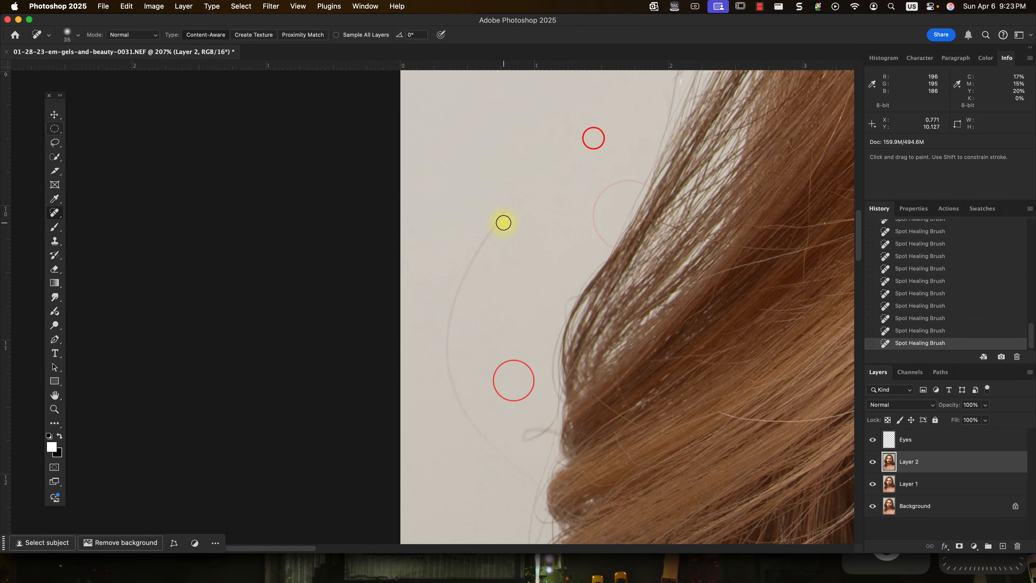
left_click_drag(505, 211, 448, 316)
left_click_drag(444, 322, 485, 452)
left_click_drag(498, 412, 449, 174)
left_click_drag(424, 178, 481, 242)
Try to heal the flyaways along the upper left hair outline with the brush enlarged to 60, and undo the stroke.
scroll(474, 245, "down", 5)
scroll(441, 316, "up", 4)
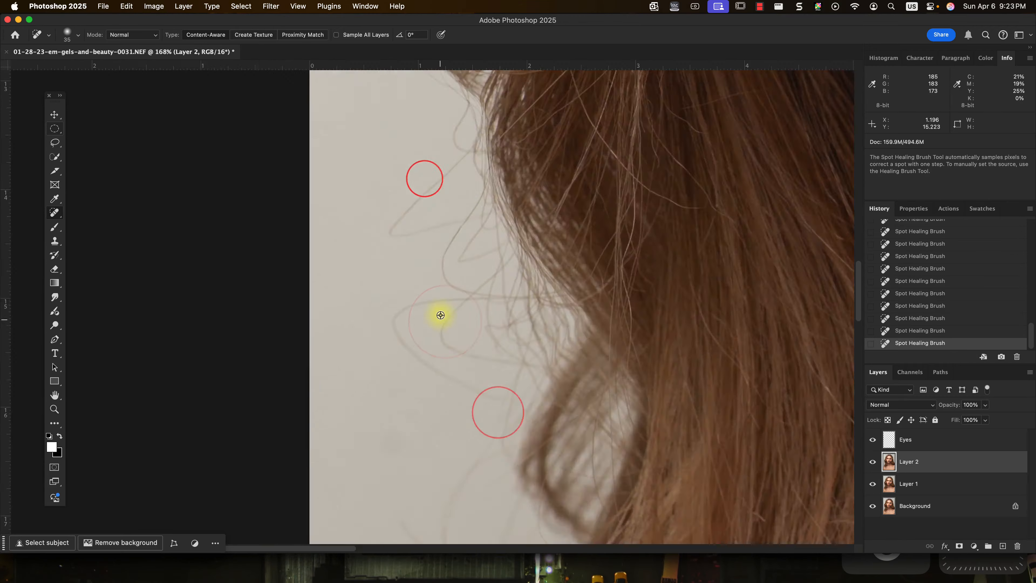
scroll(441, 316, "down", 5)
scroll(562, 120, "up", 3)
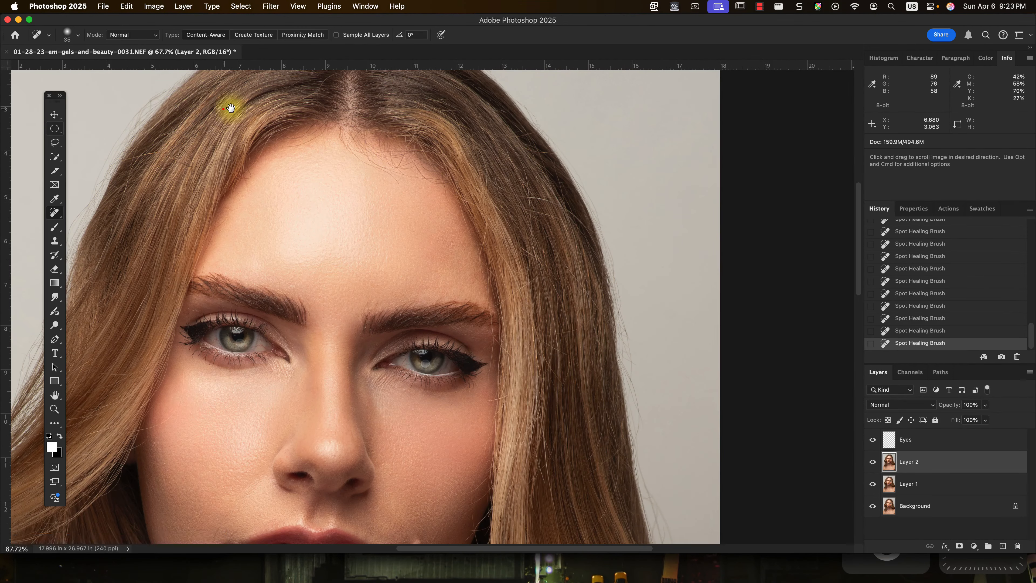
scroll(231, 107, "up", 3)
key("bracketright")
key("bracketright")
key("bracketright")
left_click_drag(457, 201, 354, 332)
key("super+z")
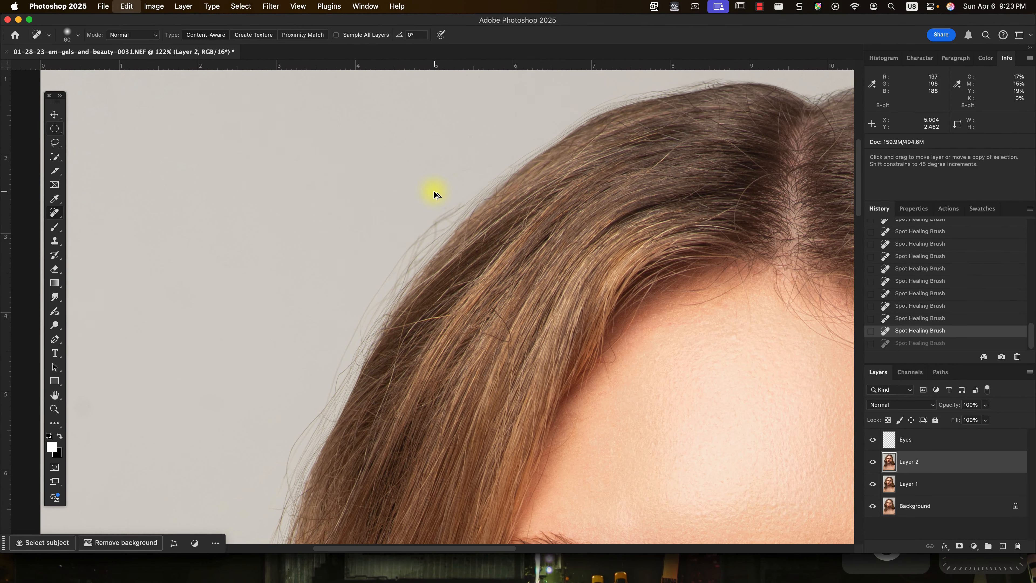
Open Liquify and freeze-mask the left side of the hair from the parting down to the lowest curl.
scroll(431, 192, "down", 6)
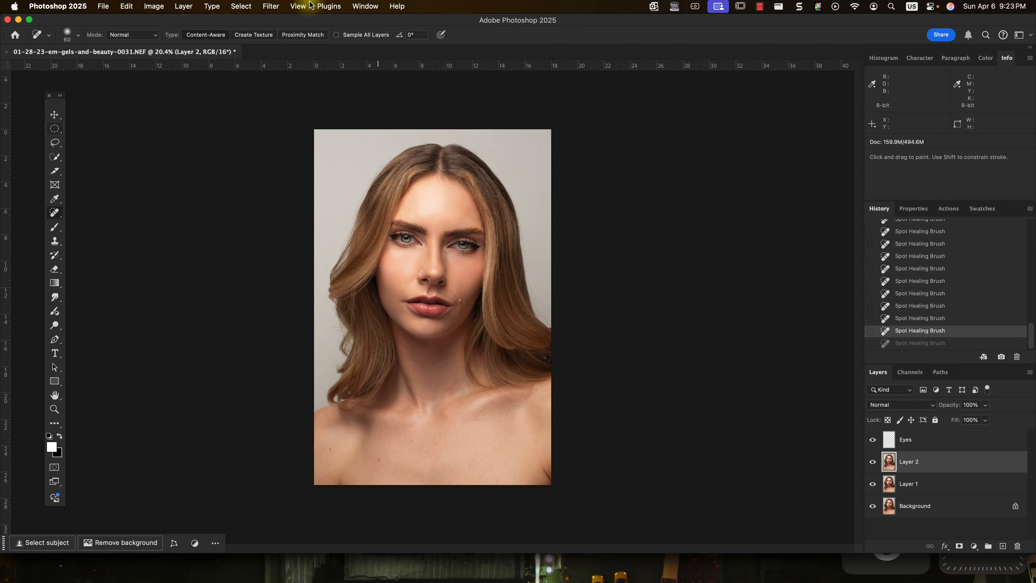
left_click(272, 6)
left_click(330, 127)
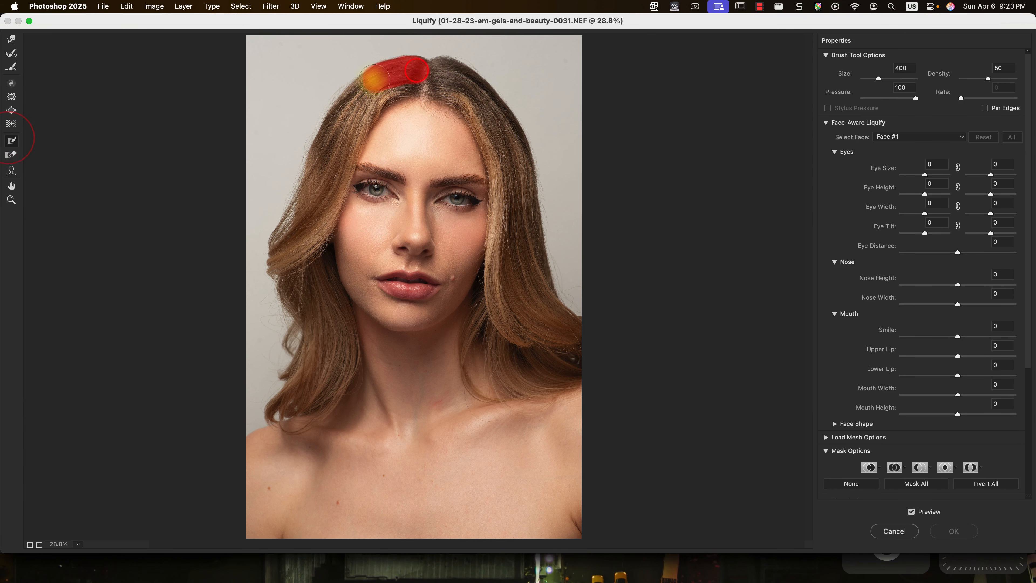
mouse_move(373, 78)
left_mouse_down()
mouse_move(340, 114)
mouse_move(283, 241)
left_mouse_up()
mouse_move(286, 282)
left_mouse_down()
mouse_move(307, 320)
mouse_move(306, 343)
left_mouse_up()
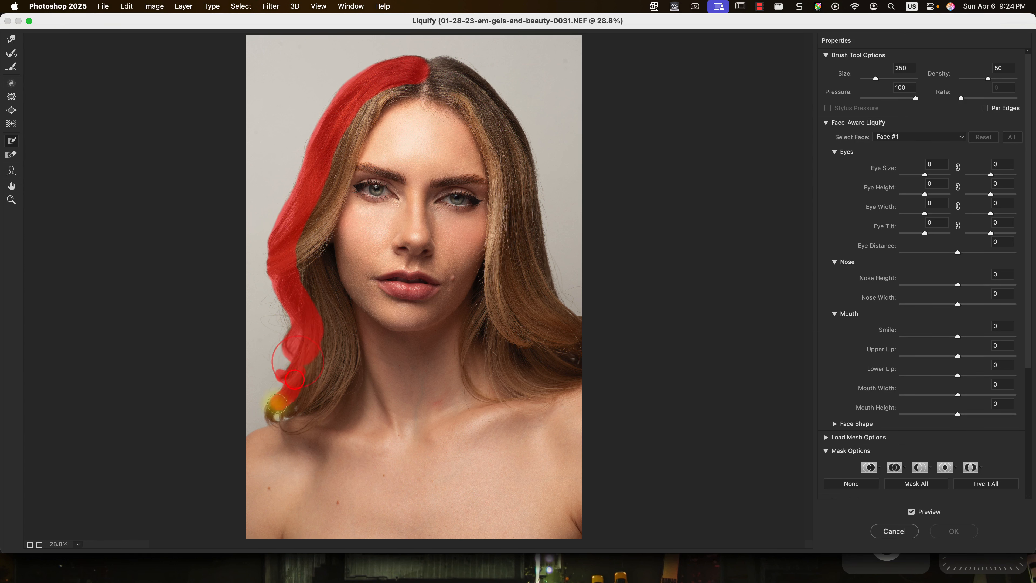
left_click_drag(277, 403, 292, 422)
Freeze-mask the right side of the hair from its outer edge up to the parting.
left_click_drag(516, 129, 526, 175)
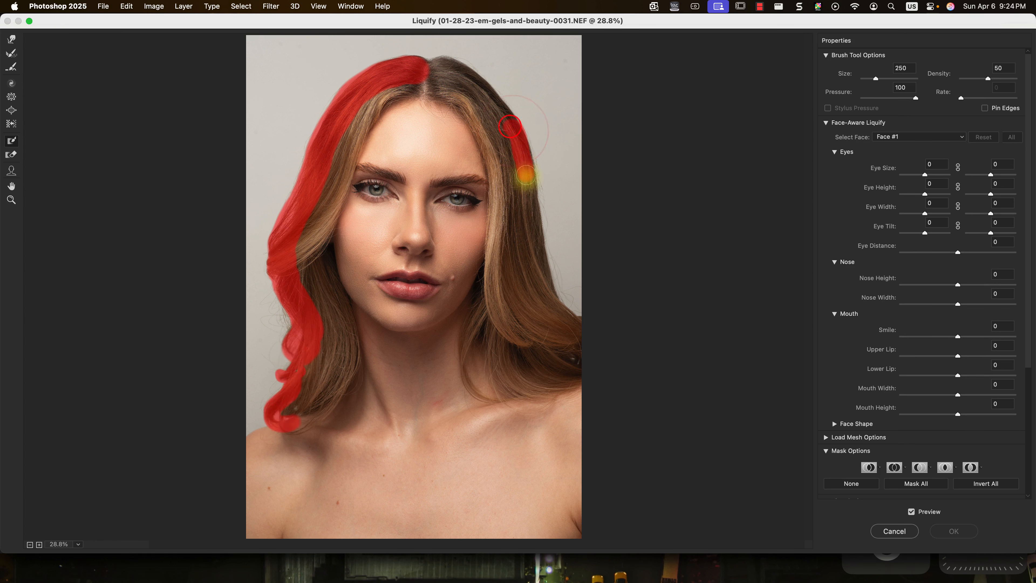
mouse_move(510, 127)
left_mouse_down()
mouse_move(520, 220)
mouse_move(675, 330)
mouse_move(520, 198)
mouse_move(551, 308)
mouse_move(581, 335)
mouse_move(537, 291)
mouse_move(513, 212)
left_mouse_up()
key("bracketright")
key("bracketright")
mouse_move(531, 273)
left_mouse_down()
mouse_move(512, 163)
mouse_move(518, 189)
left_mouse_up()
mouse_move(456, 82)
left_mouse_down()
mouse_move(502, 156)
mouse_move(470, 93)
mouse_move(448, 77)
mouse_move(398, 75)
mouse_move(458, 74)
mouse_move(502, 130)
mouse_move(475, 94)
left_mouse_up()
Extend the freeze mask over the hair beside the right of the forehead, with the brush reduced to 250.
scroll(482, 46, "up", 5)
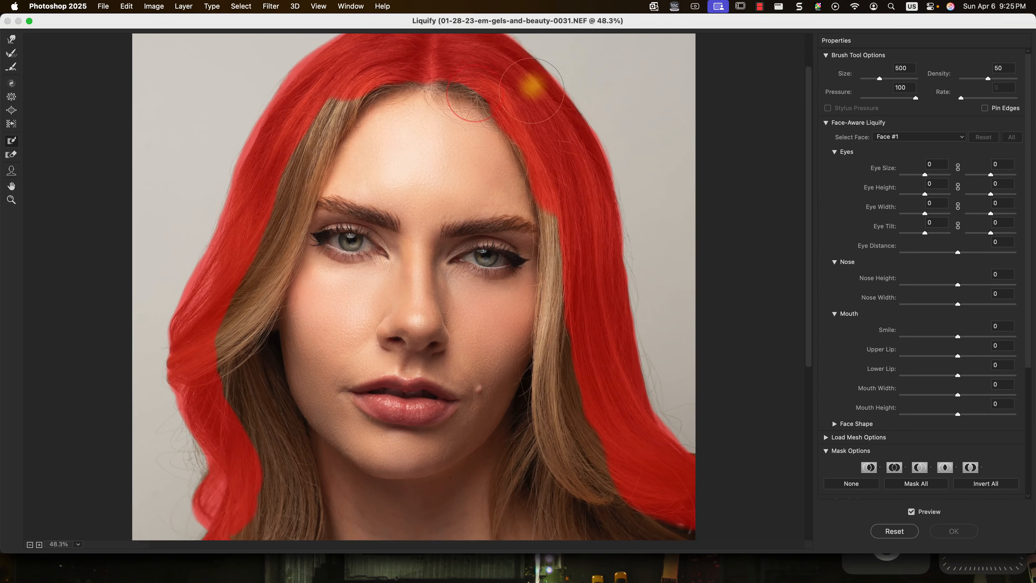
key("bracketleft")
key("bracketleft")
key("bracketleft")
key("bracketleft")
key("bracketleft")
left_click(528, 117)
left_click(528, 119)
scroll(508, 269, "down", 2)
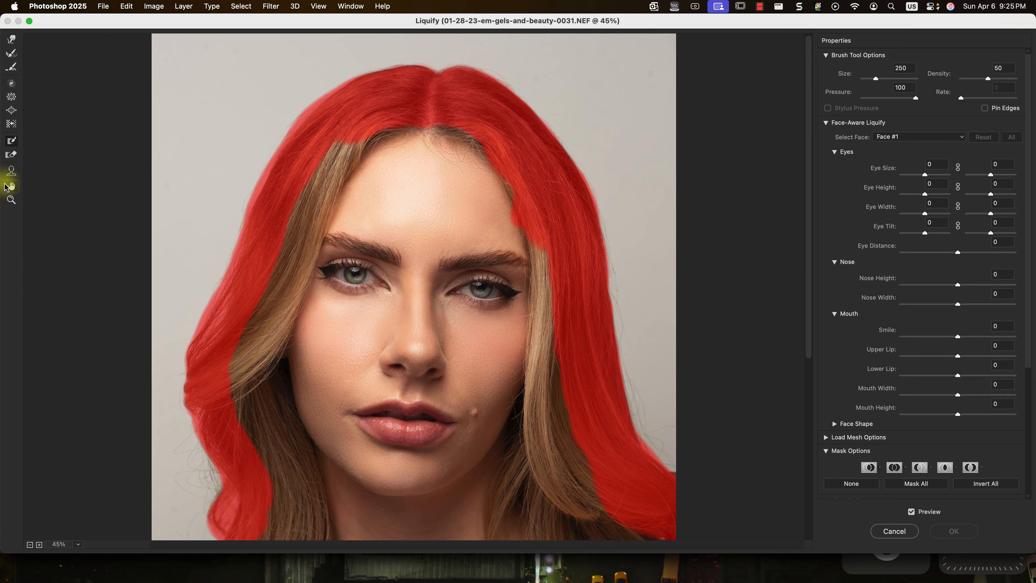
Push the backdrop inward against the masked left hair edge using Forward Warp with the brush at 1100.
key("w")
left_click(252, 136)
left_click_drag(239, 244, 218, 135)
left_click(220, 113)
left_click(162, 273)
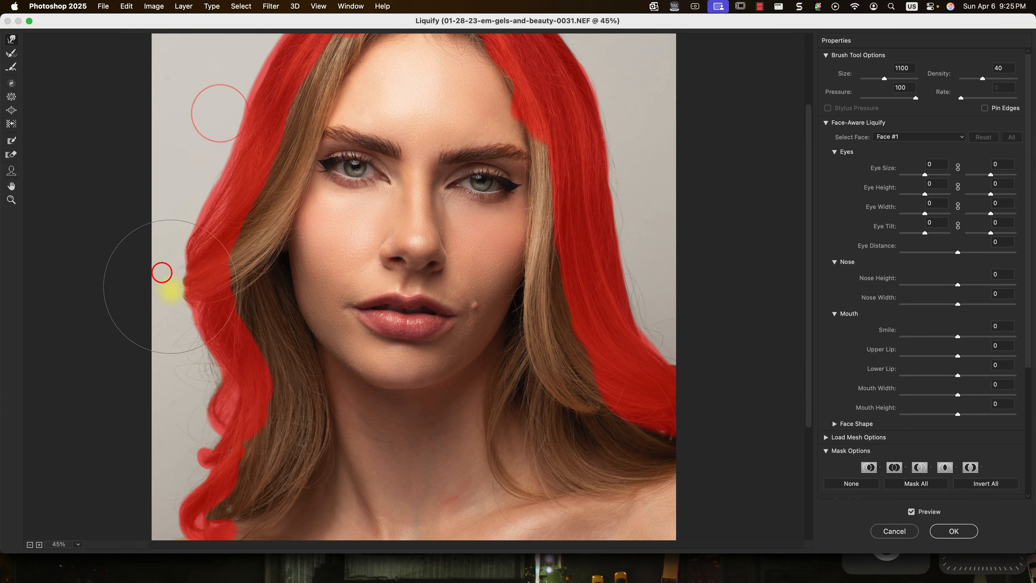
left_click_drag(176, 363, 209, 364)
left_click_drag(181, 427, 203, 435)
left_click_drag(678, 319, 667, 330)
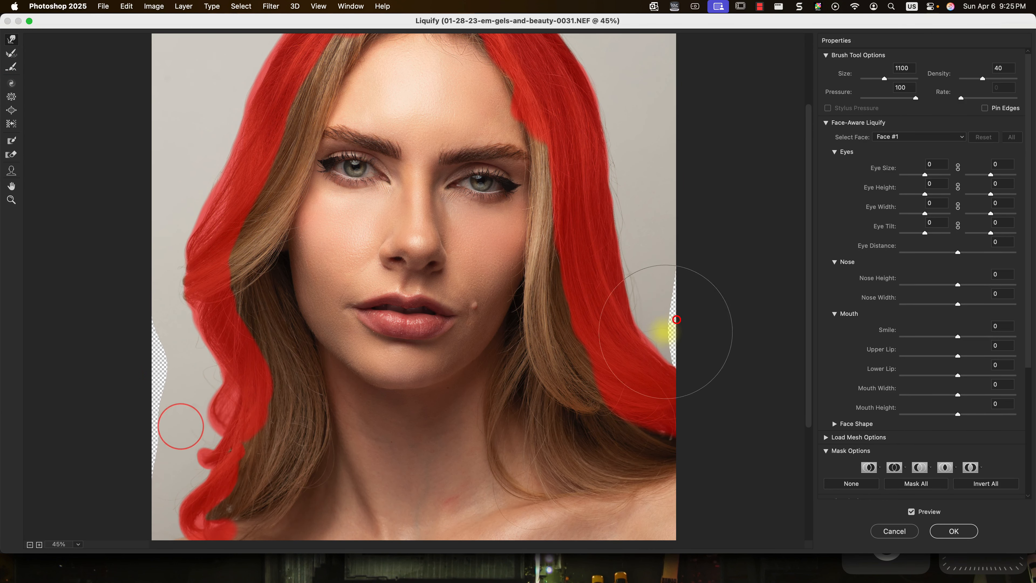
Push the backdrop inward along the masked right hair edge from the shoulder up to the crown.
left_click(646, 296)
left_click(632, 221)
left_click(633, 173)
left_click_drag(580, 134, 480, 241)
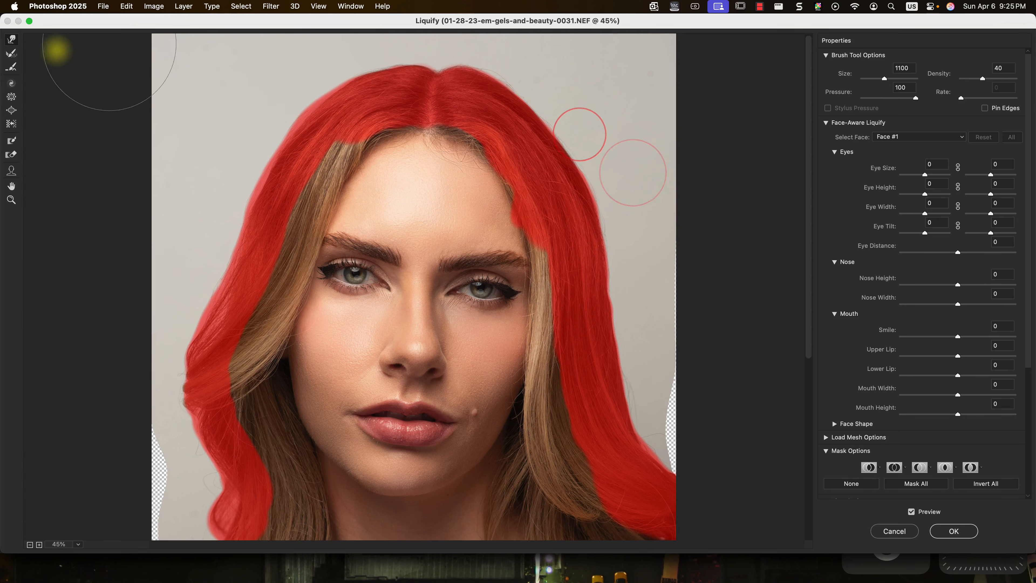
Reconstruct the distorted outer borders of the photo to close the transparent gaps, and apply the Liquify changes.
left_click(11, 53)
mouse_move(677, 219)
left_mouse_down()
mouse_move(690, 472)
mouse_move(692, 454)
left_mouse_up()
left_click_drag(388, 363, 669, 125)
key("bracketleft")
key("bracketleft")
key("bracketleft")
key("bracketleft")
mouse_move(146, 192)
left_mouse_down()
mouse_move(150, 331)
mouse_move(128, 131)
left_mouse_up()
left_click(951, 529)
Heal the long stray strands crossing the backdrop at the lower right hair edge, using the Spot Healing Brush at 30.
scroll(542, 318, "up", 5)
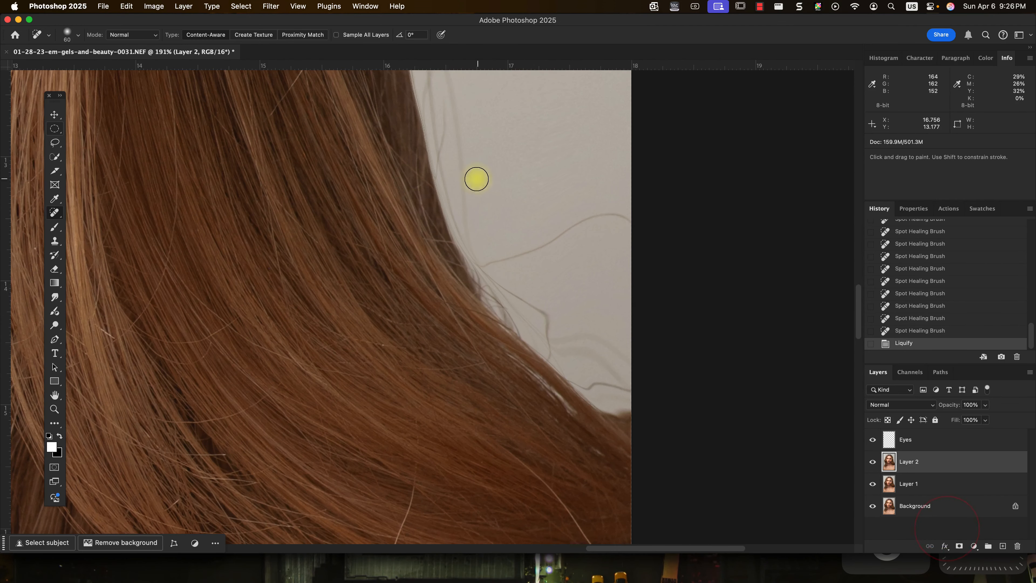
left_click(54, 213)
left_click(148, 212)
key("bracketleft")
key("bracketleft")
key("bracketleft")
key("bracketleft")
key("bracketleft")
mouse_move(630, 220)
left_mouse_down()
mouse_move(602, 217)
mouse_move(482, 265)
left_mouse_up()
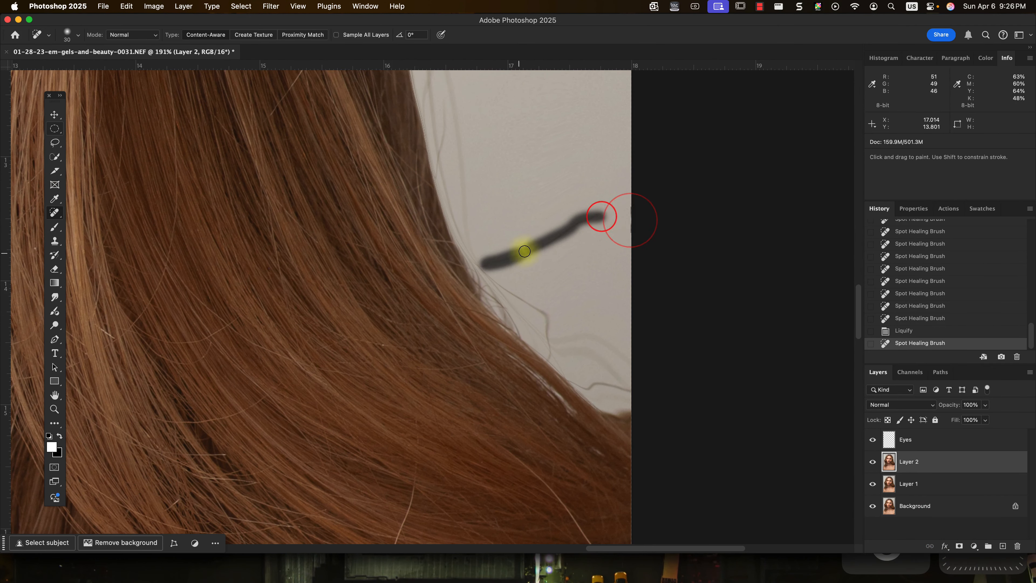
mouse_move(548, 343)
left_mouse_down()
mouse_move(537, 310)
mouse_move(477, 239)
mouse_move(641, 373)
left_mouse_up()
Heal the remaining wisps between the lower right hair edge and the photo border, with the brush enlarged to 45.
key("bracketright")
key("bracketright")
key("bracketright")
left_click(548, 313)
left_click_drag(624, 377, 655, 403)
left_click(622, 398)
scroll(546, 222, "down", 3)
scroll(420, 248, "up", 3)
scroll(419, 247, "down", 6)
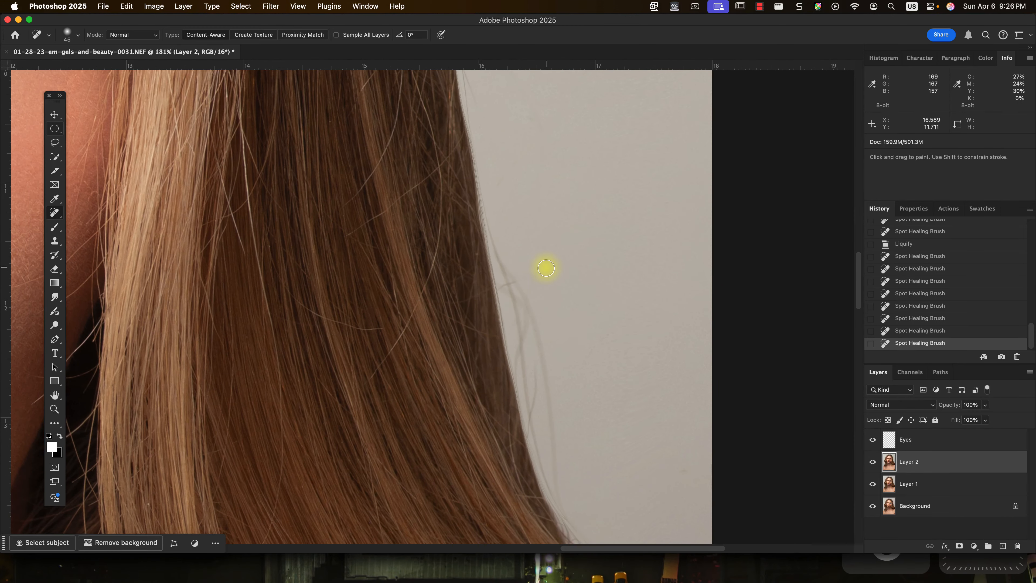
Reopen Liquify and push the upper left hair outline inward using Forward Warp with the brush at 500.
scroll(307, 167, "up", 3)
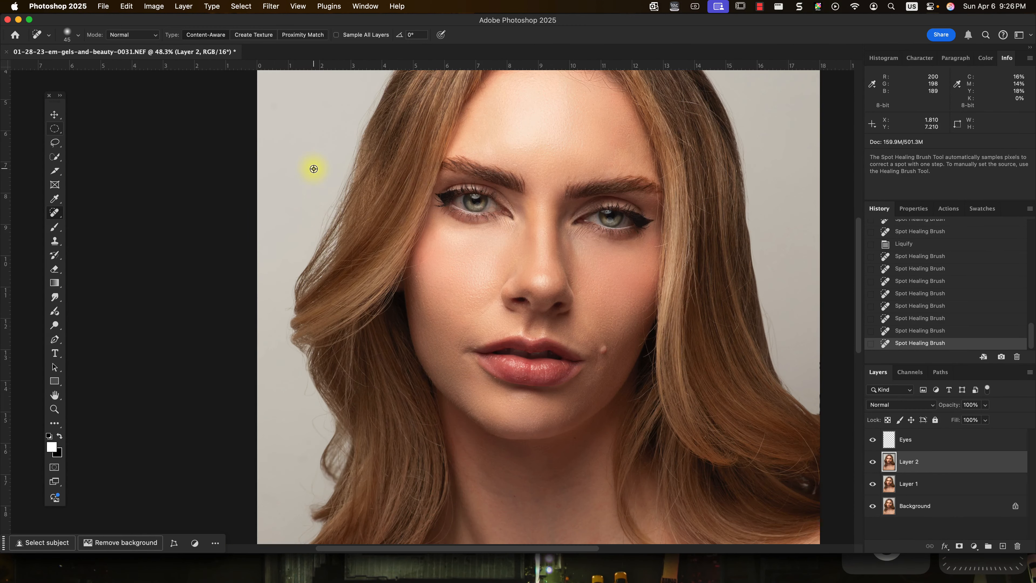
scroll(318, 172, "down", 4)
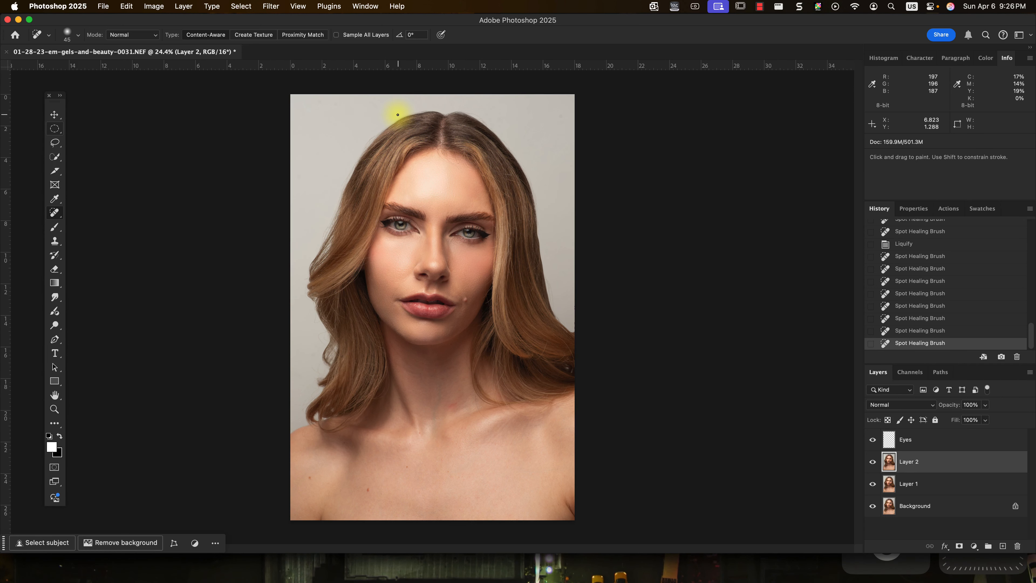
left_click(267, 7)
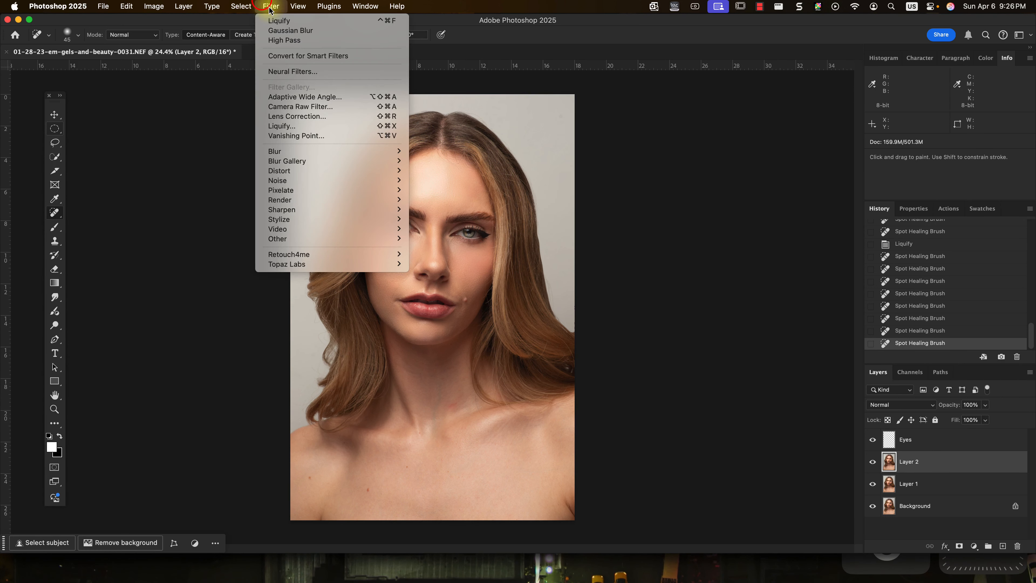
left_click(310, 127)
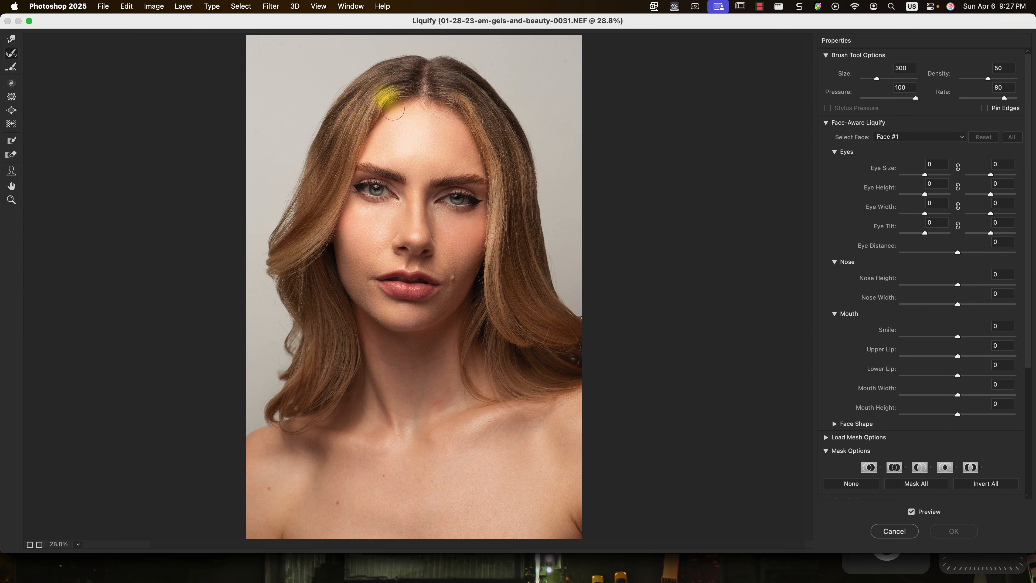
scroll(320, 83, "up", 5, "alt")
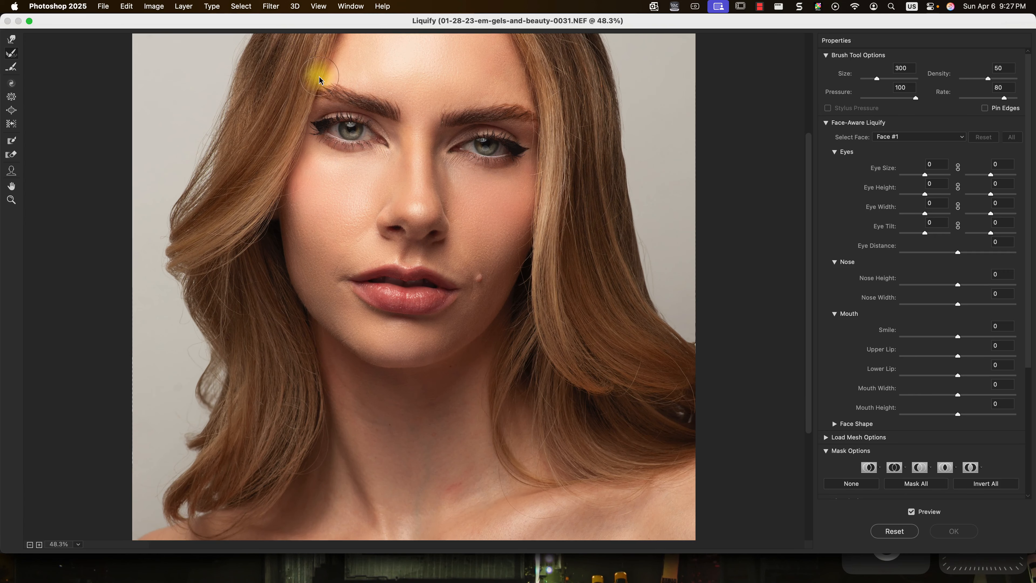
scroll(319, 80, "up", 1, "alt")
left_click_drag(353, 47, 487, 317)
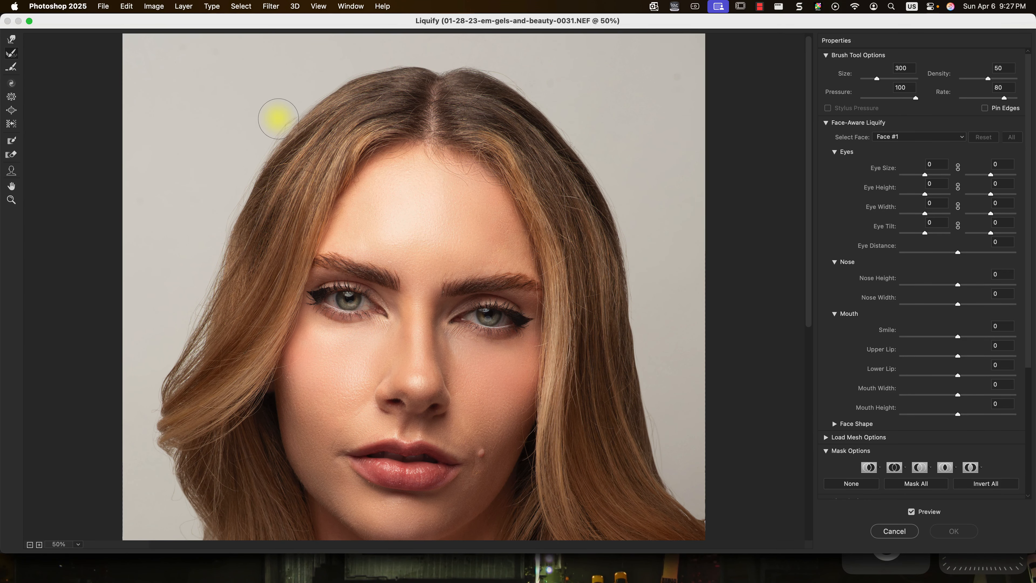
left_click(12, 38)
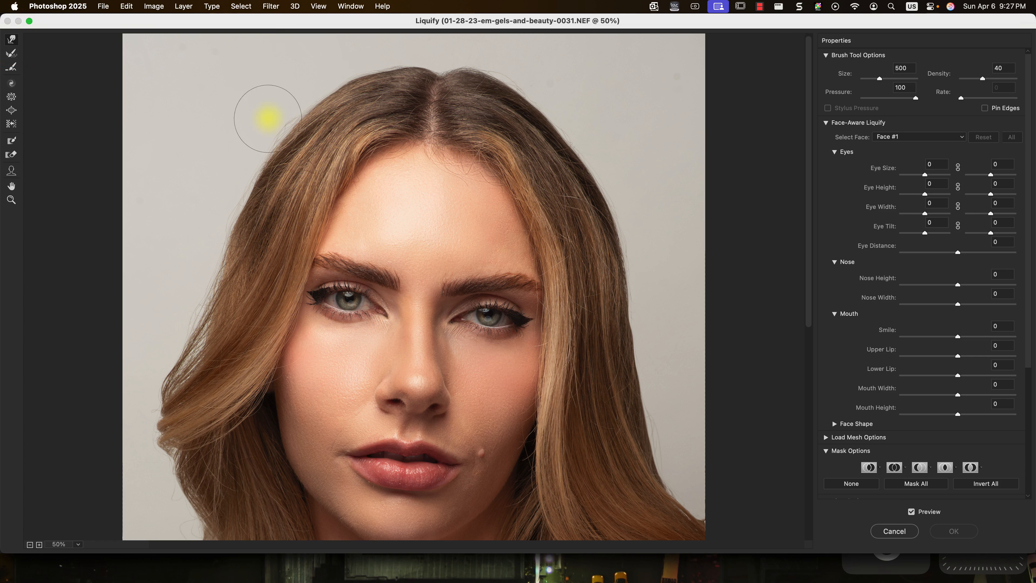
mouse_move(273, 120)
left_mouse_down()
mouse_move(334, 145)
mouse_move(290, 132)
left_mouse_up()
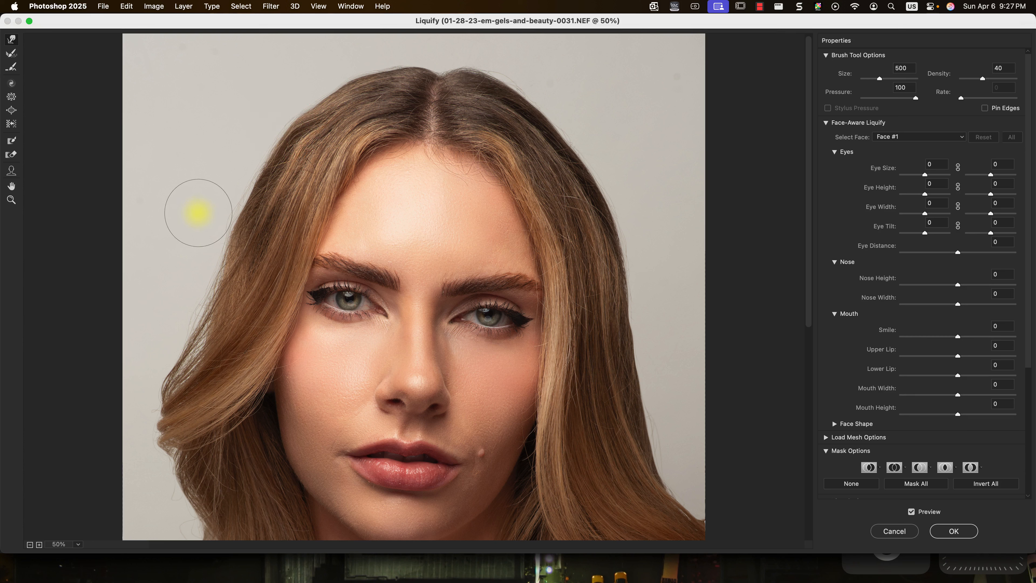
Smooth the outline of the crown left of the parting with Forward Warp, using brush sizes 600 and 800.
key("bracketright")
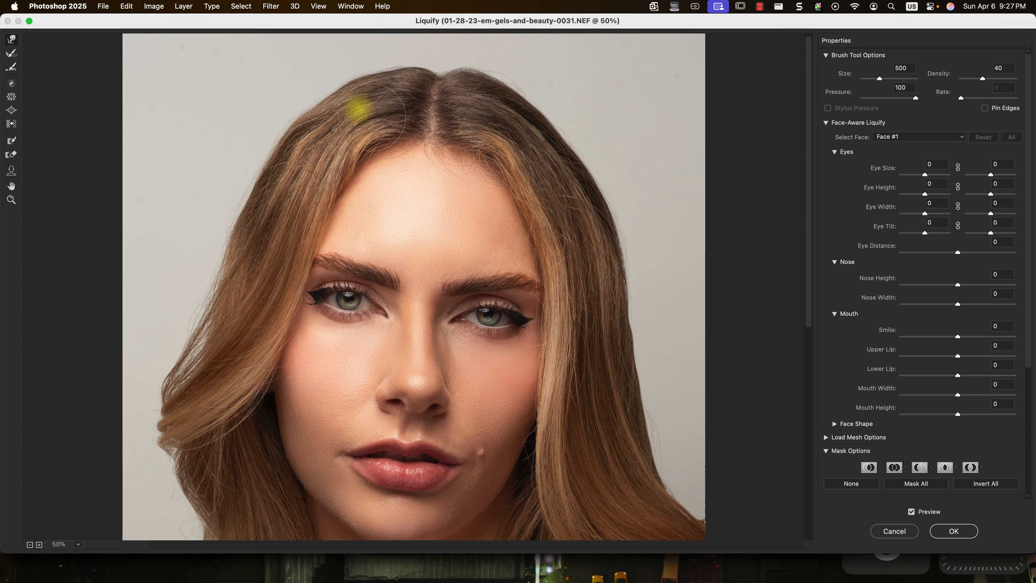
left_click_drag(318, 103, 378, 77)
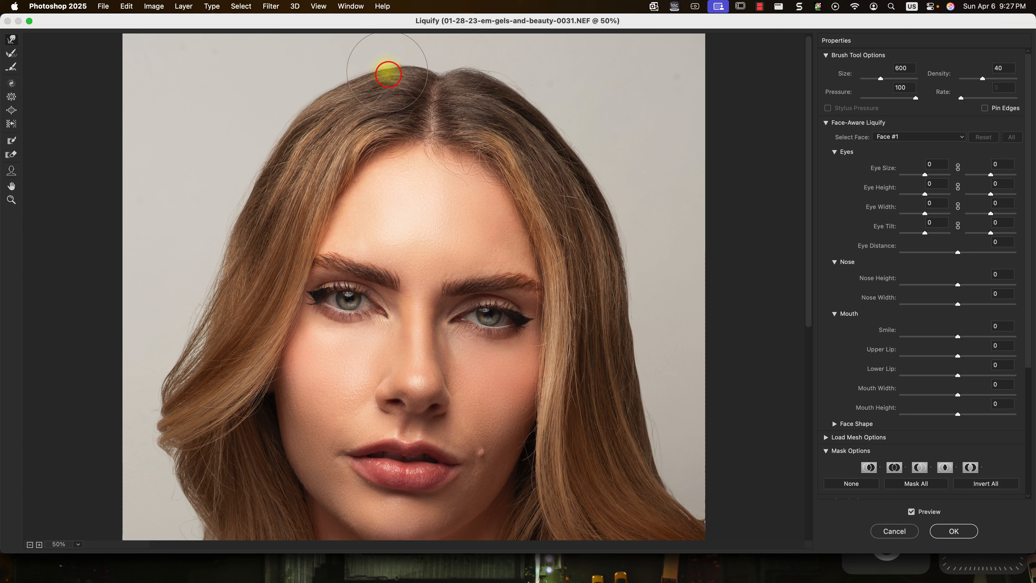
key("bracketright")
left_click_drag(349, 88, 348, 87)
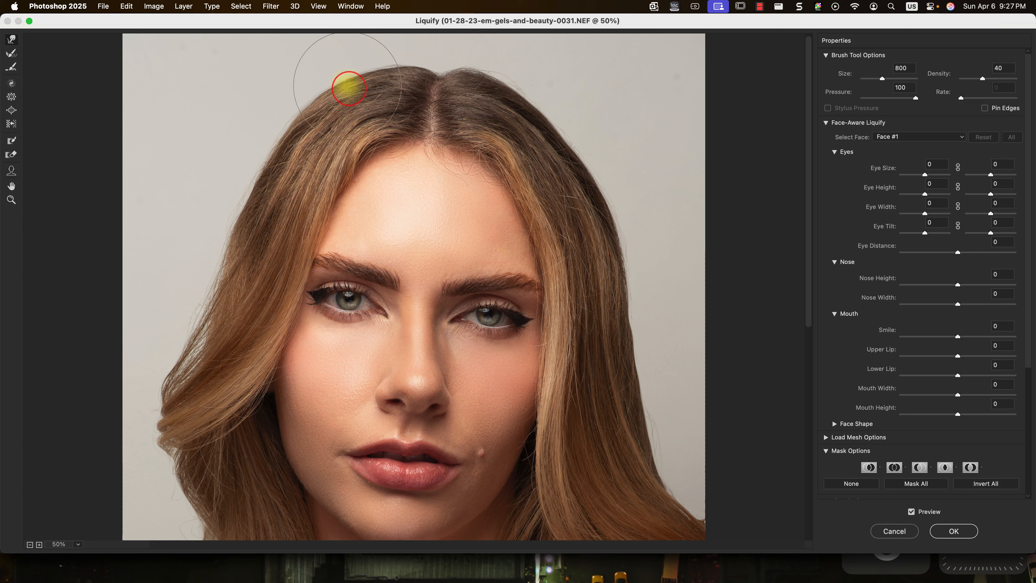
Even out the upper right hair outline with small Forward Warp nudges, varying the brush between 900, 500 and 700.
key("bracketright")
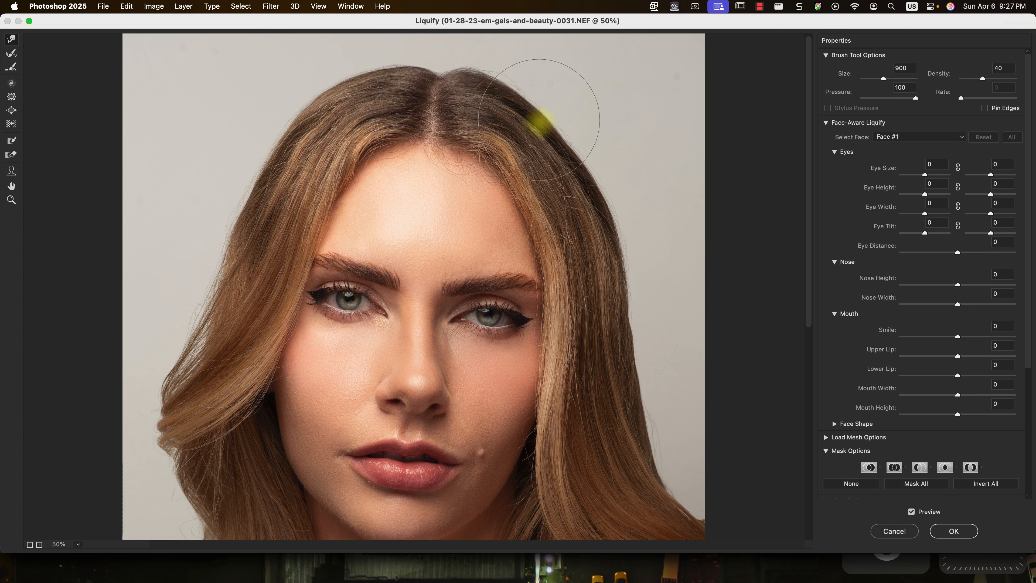
left_click_drag(572, 148, 572, 146)
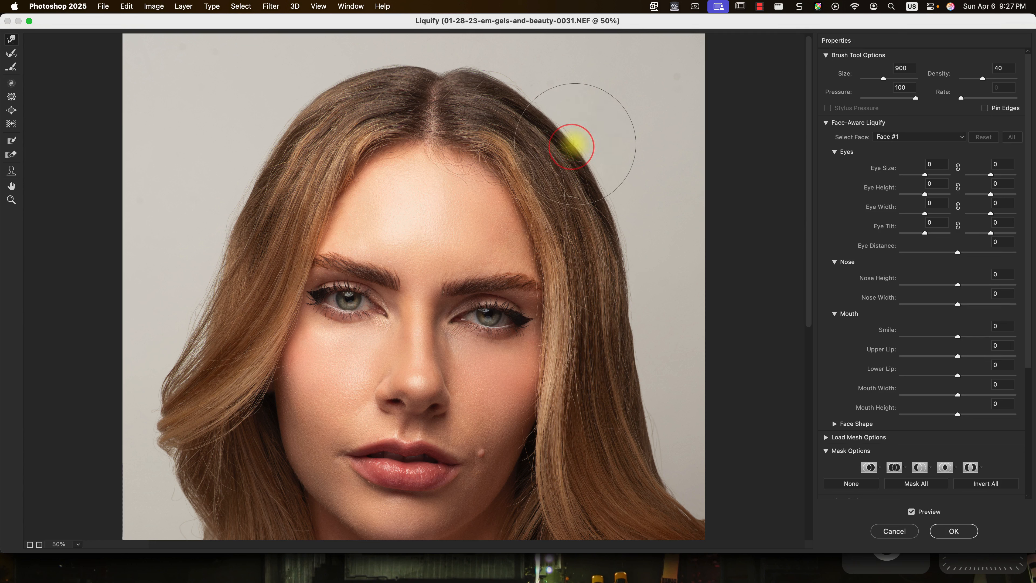
key("bracketleft")
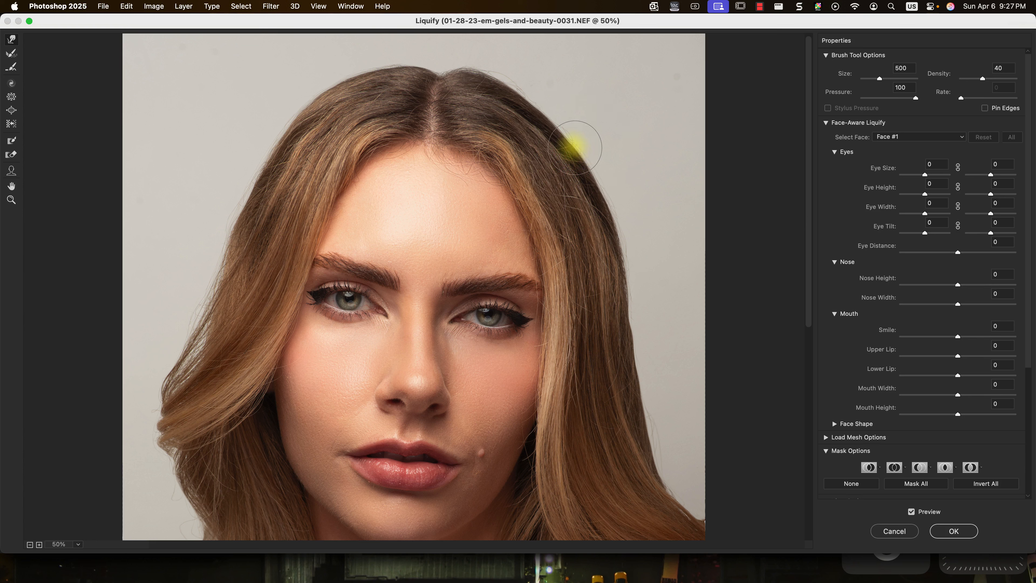
left_click_drag(569, 141, 567, 143)
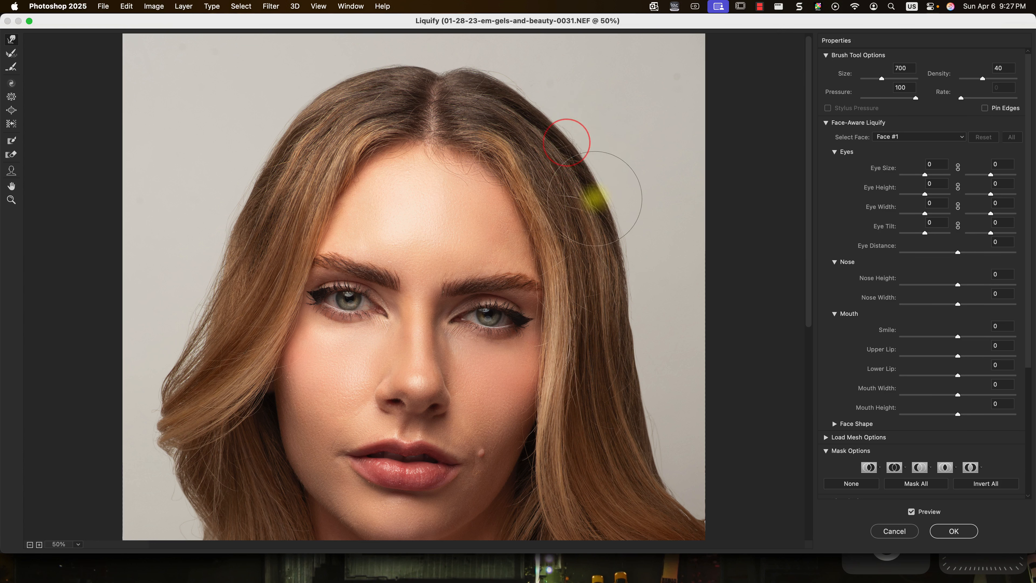
left_click_drag(599, 196, 597, 197)
Smooth the right hair outline beside the cheek and jaw with Forward Warp nudges, varying the brush around 400 and 300.
scroll(674, 179, "down", 3)
key("bracketleft")
left_click_drag(639, 258, 637, 259)
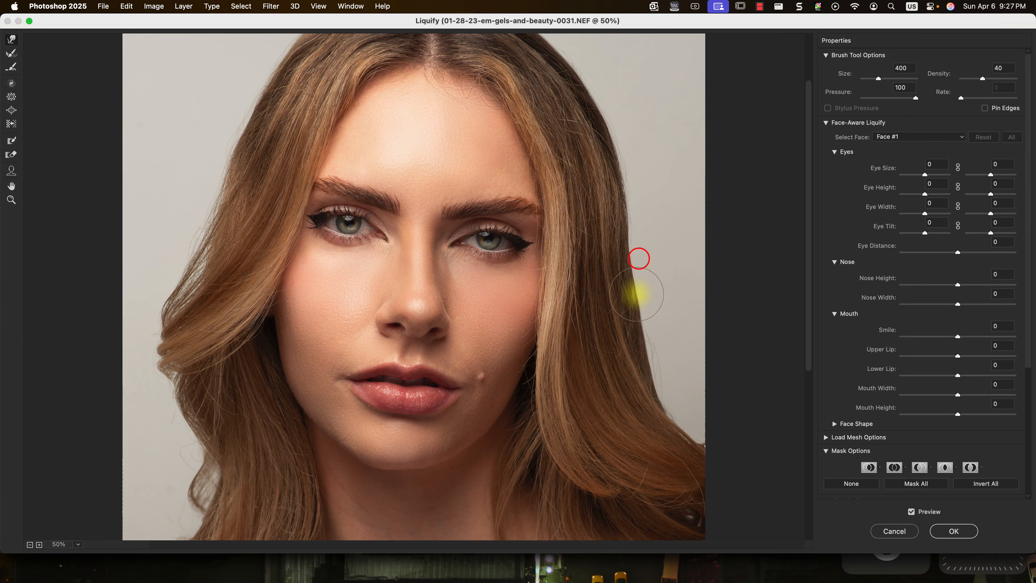
left_click_drag(651, 306, 643, 284)
scroll(378, 256, "down", 3)
scroll(379, 255, "up", 5)
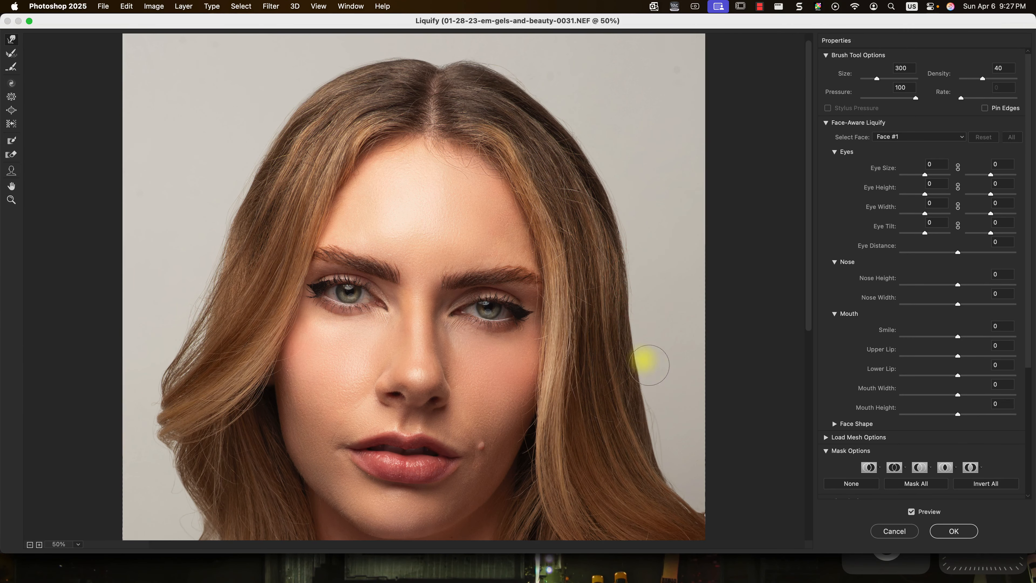
key("bracketright")
key("bracketright")
key("bracketright")
key("bracketright")
key("bracketright")
left_click_drag(626, 325, 634, 326)
Reshape the upper left hair outline between temple and crown with short Forward Warp strokes, including brush size 800.
scroll(624, 347, "down", 3)
left_click_drag(220, 149, 231, 130)
left_click_drag(218, 143, 248, 192)
left_click_drag(238, 121, 245, 124)
mouse_move(270, 135)
left_mouse_down()
mouse_move(245, 146)
mouse_move(269, 137)
left_mouse_up()
key("bracketleft")
key("bracketleft")
key("bracketleft")
key("bracketright")
key("bracketright")
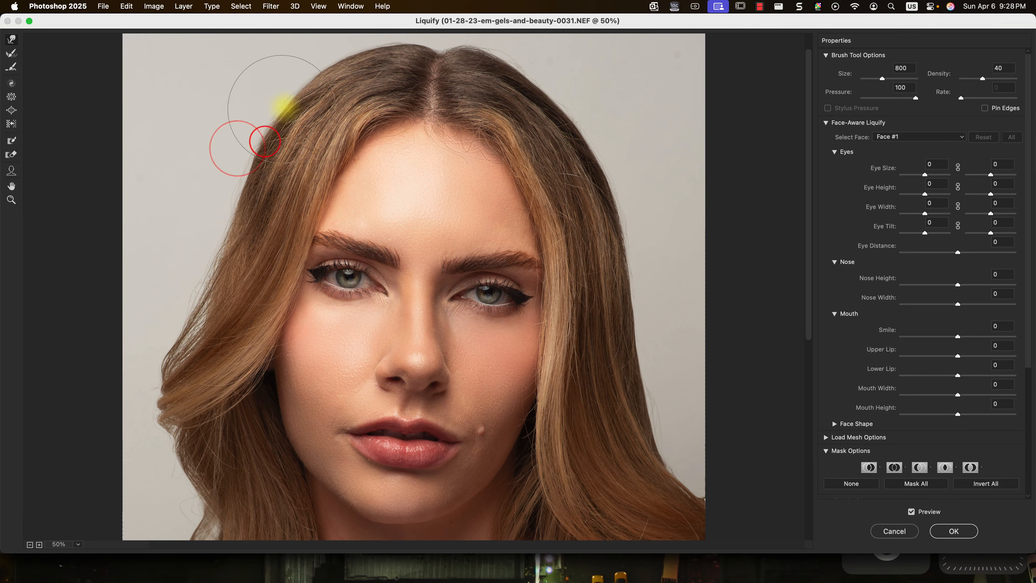
left_click_drag(287, 97, 300, 102)
Refine the crown outline left of the parting with Forward Warp at brush size 1200, checking the edit against the original.
key("bracketleft")
key("bracketleft")
key("bracketright")
key("bracketright")
key("bracketright")
key("bracketright")
key("bracketright")
key("bracketright")
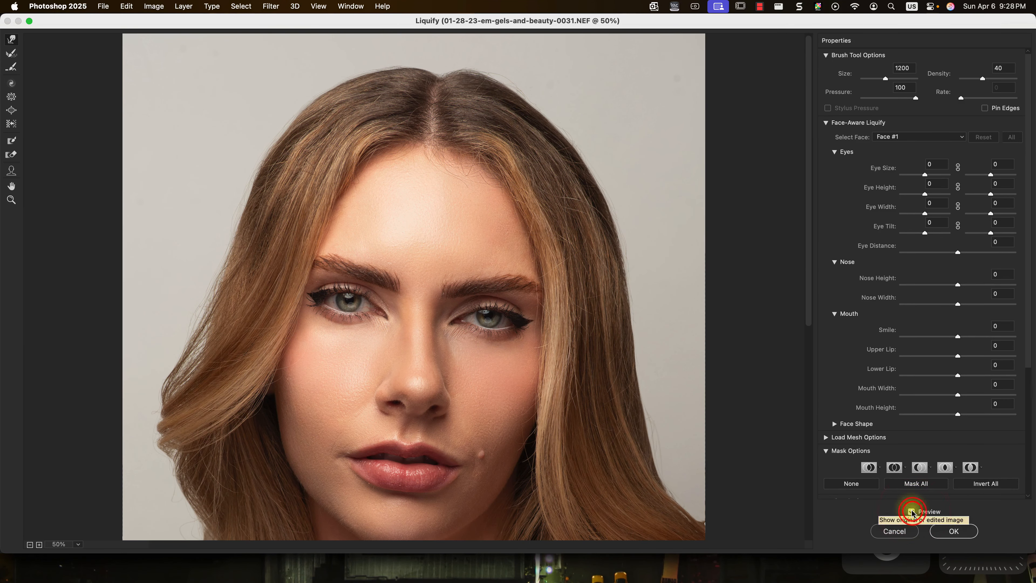
left_click(361, 79)
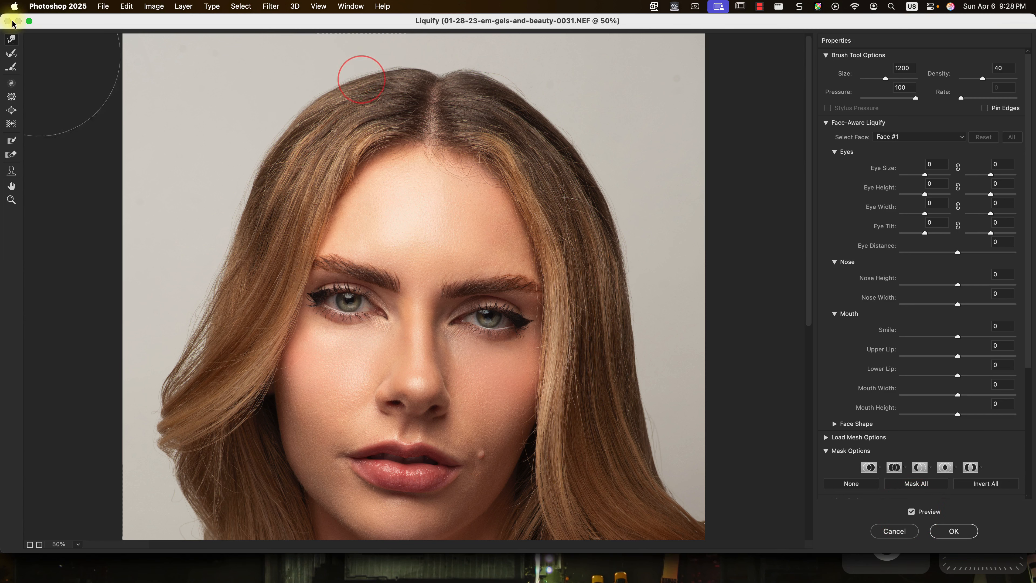
Restore the photo's top border above the crown with the Reconstruct tool and fit the whole image in view.
left_click(11, 52)
left_click_drag(426, 34, 383, 34)
key("super+0")
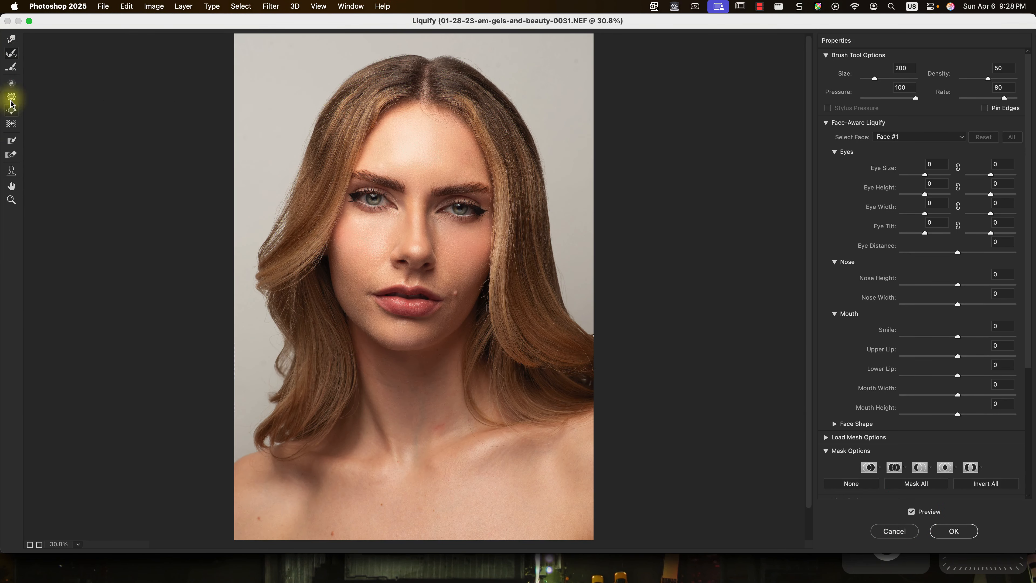
Resize the Forward Warp brush between 600 and 1400 over the left hair waves and apply the Liquify edits.
key("bracketleft")
key("bracketleft")
key("bracketleft")
key("bracketleft")
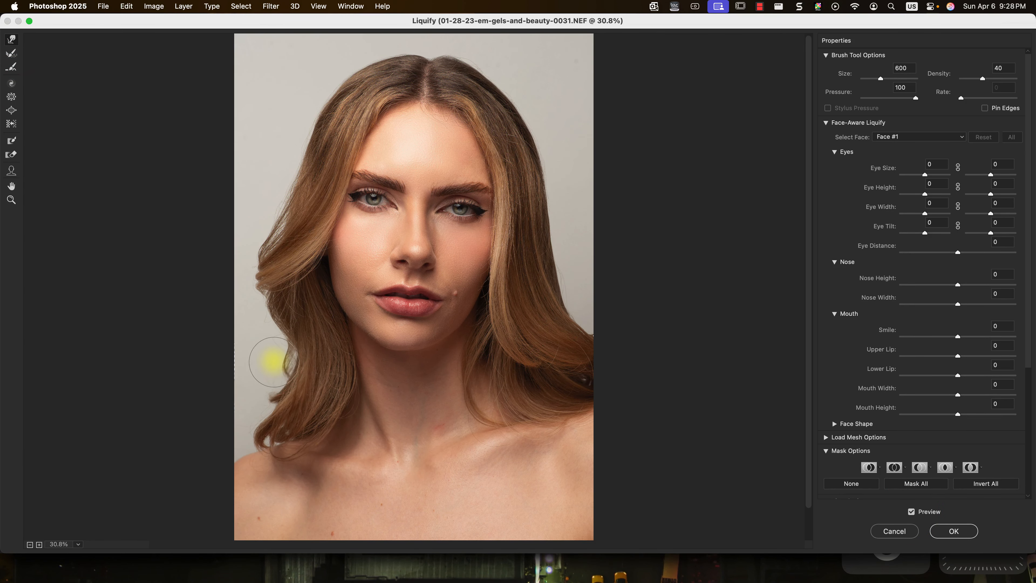
key("bracketright")
key("bracketright")
key("bracketright")
key("bracketright")
key("bracketright")
key("bracketright")
key("bracketright")
key("bracketright")
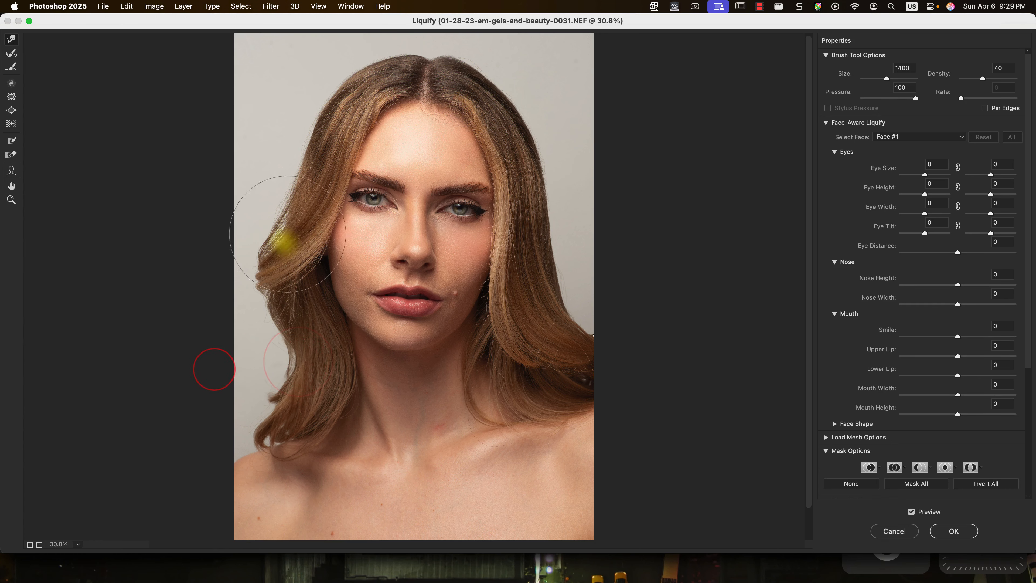
left_click(954, 531)
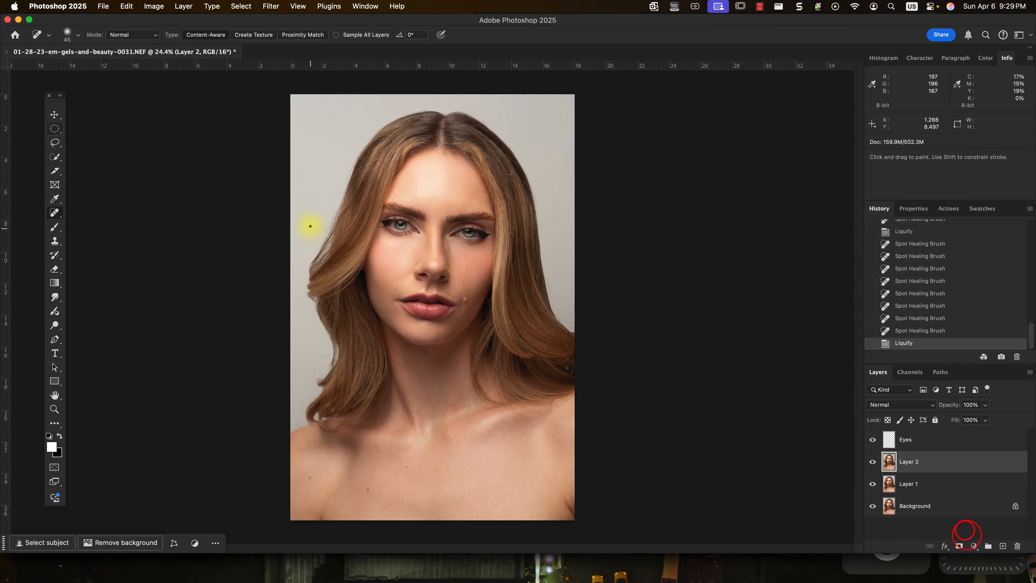
Clone nearby hair over the sparse strands along the left hair edge at eye level, using the Clone Stamp at 175.
scroll(314, 219, "up", 3)
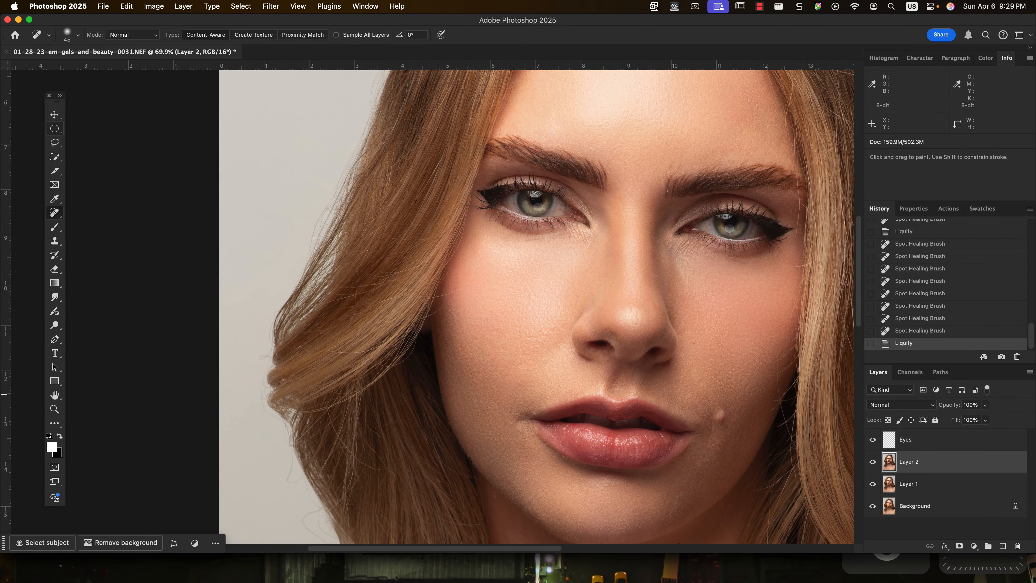
left_click(55, 244)
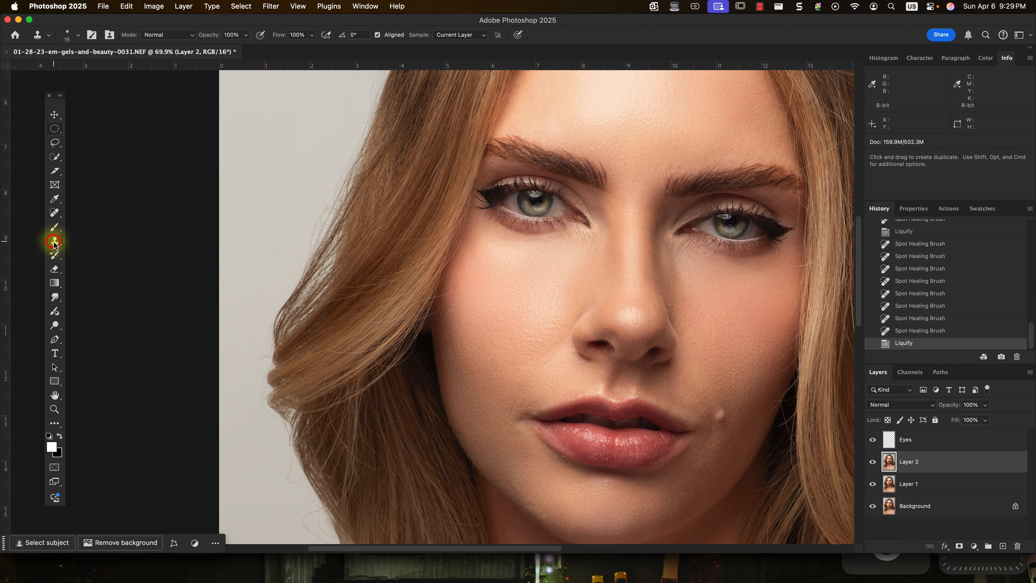
right_click(55, 242)
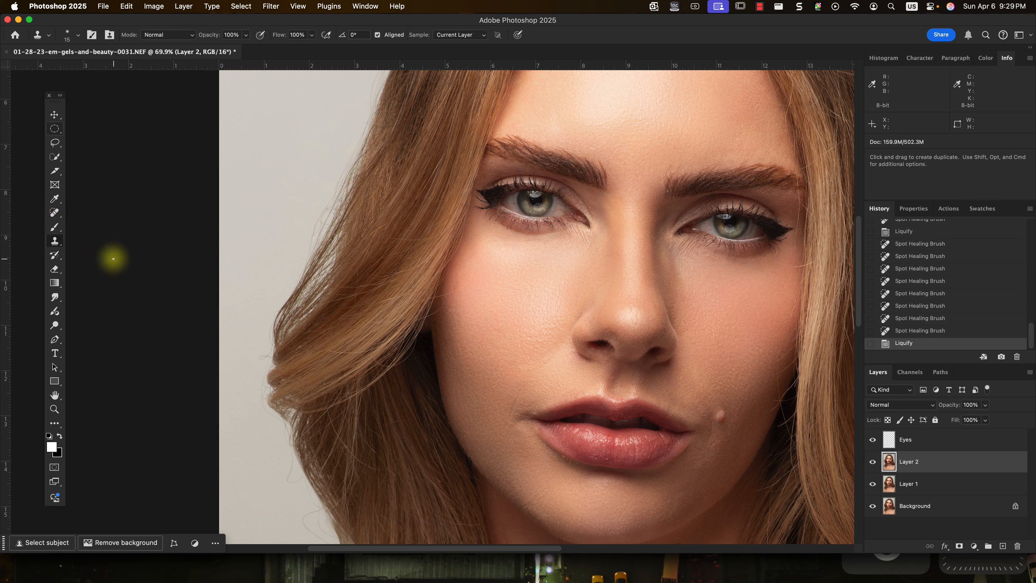
key("bracketright")
key("bracketright")
key("bracketright")
key("bracketright")
key("bracketright")
key("bracketright")
key("bracketright")
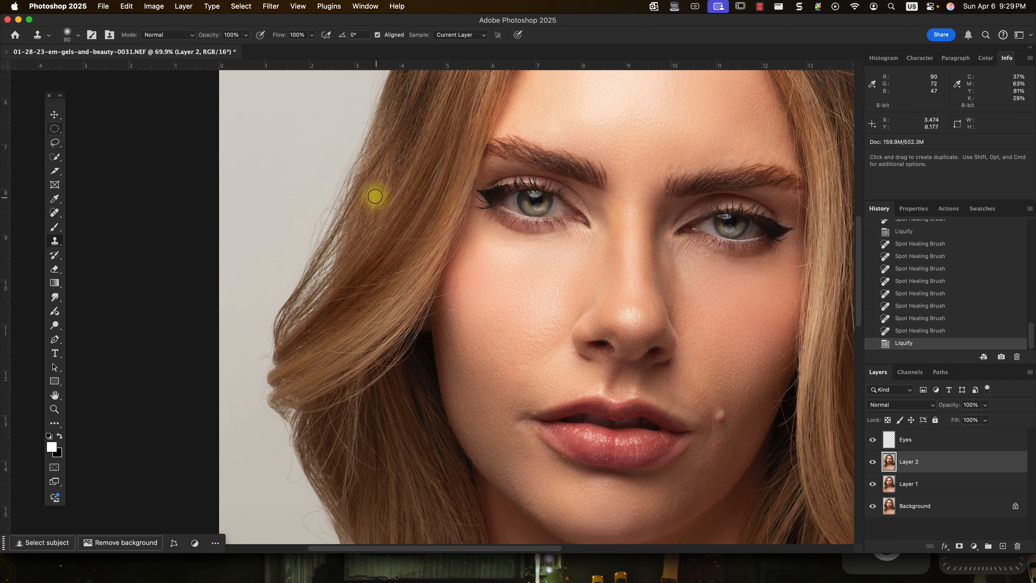
left_click(380, 186, "alt")
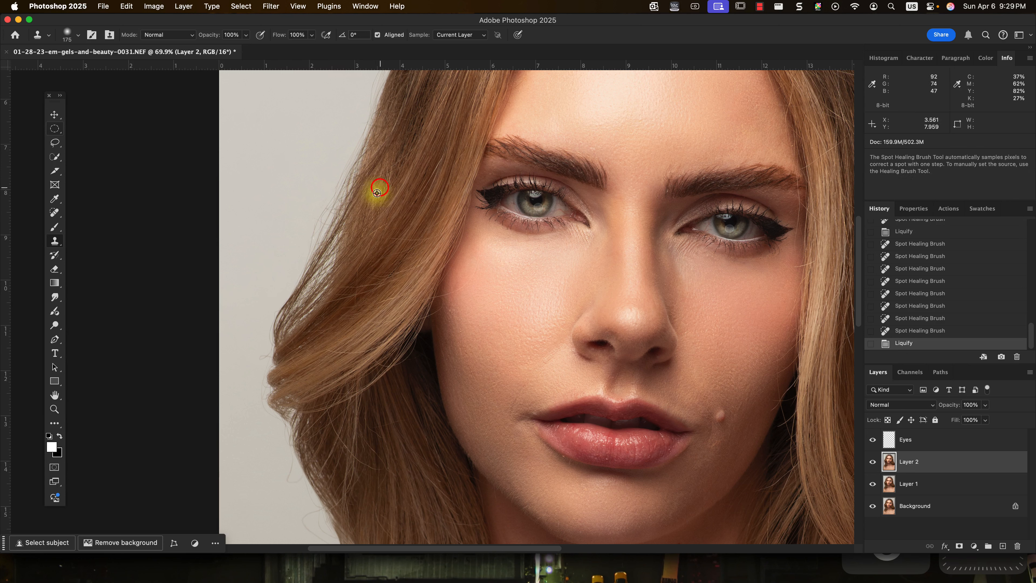
left_click_drag(345, 234, 331, 254)
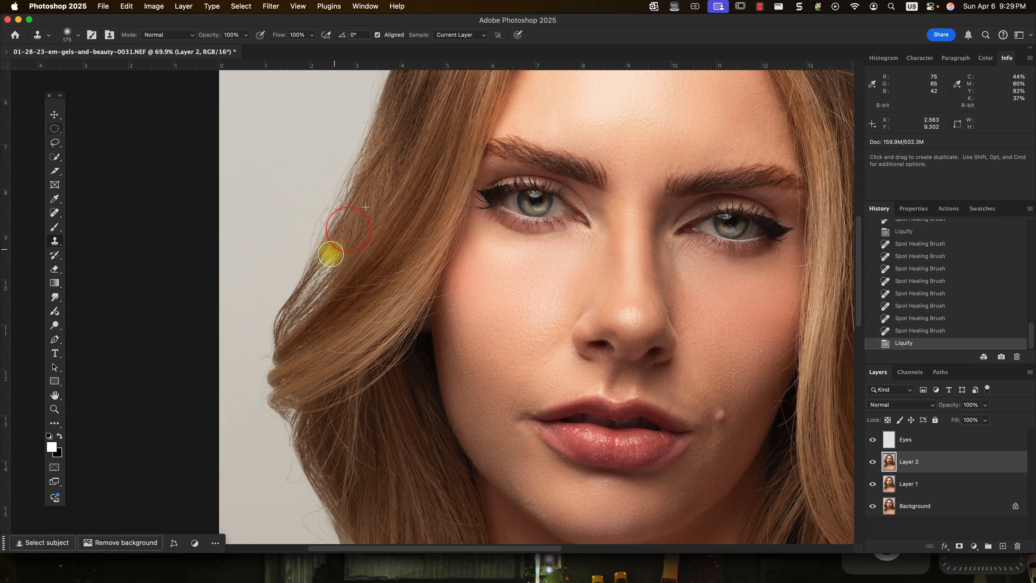
left_click_drag(314, 288, 308, 301)
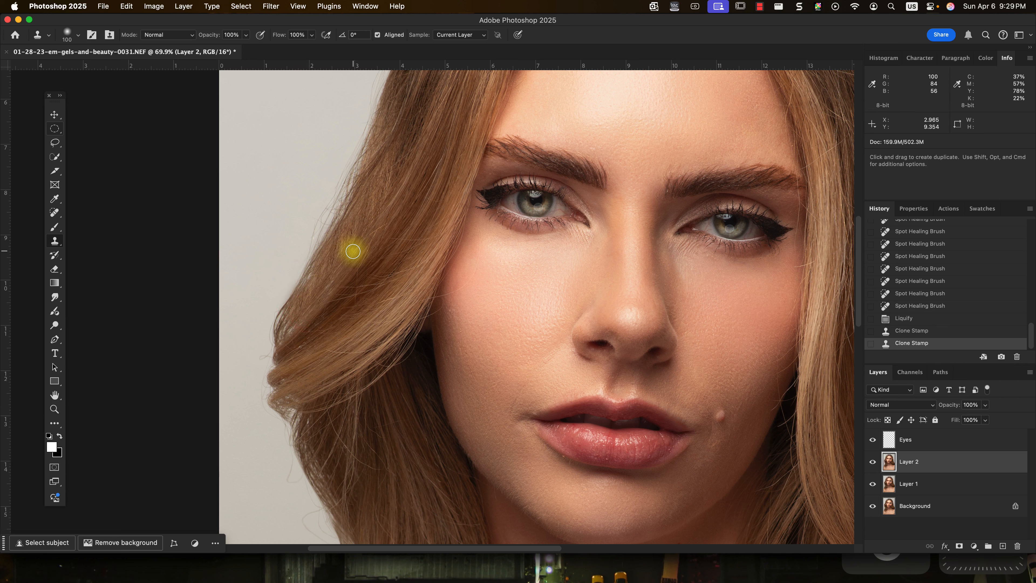
Fill the remaining gaps down the left hair edge with freshly sampled Clone Stamp strokes, reducing the brush to 90.
key("bracketleft")
key("bracketleft")
key("bracketleft")
key("bracketleft")
mouse_move(351, 244)
left_mouse_down()
mouse_move(301, 317)
mouse_move(326, 261)
mouse_move(320, 266)
mouse_move(278, 325)
left_mouse_up()
left_click(331, 249, "alt")
left_click(308, 294, "alt")
Compare the left hair edge before and after cloning by switching between the Liquify and latest Clone Stamp history states.
scroll(331, 325, "down", 5)
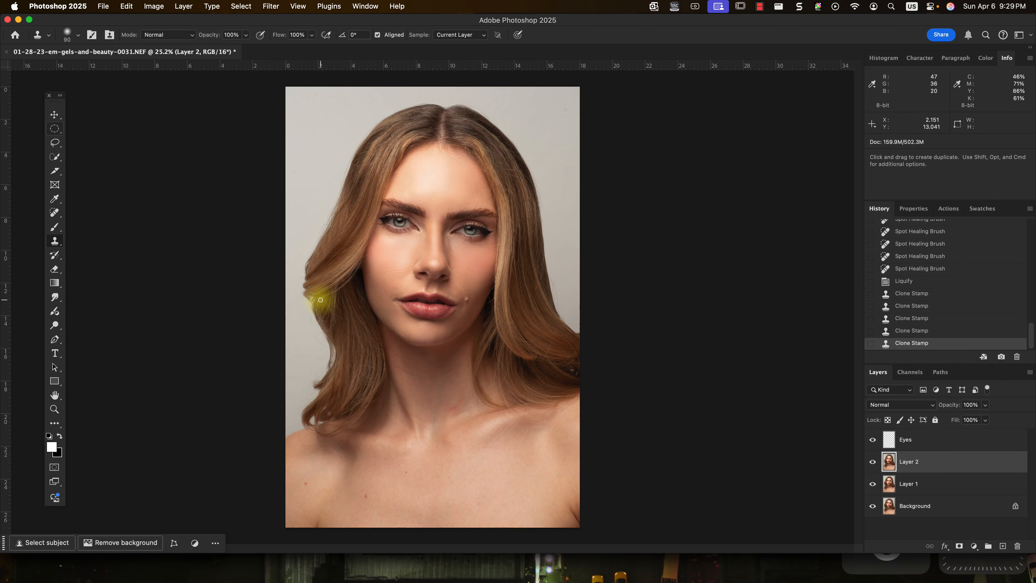
scroll(280, 213, "up", 3)
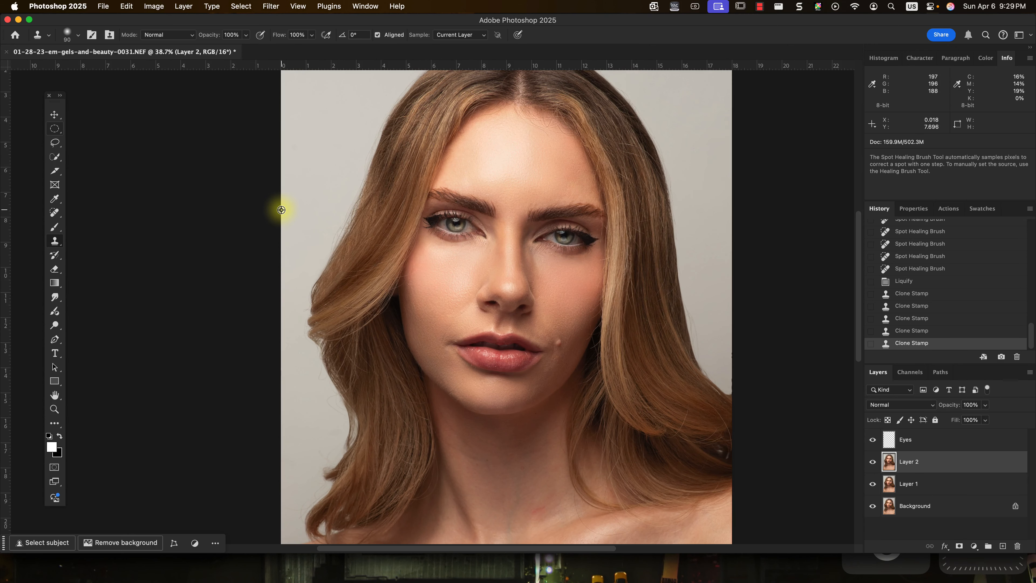
scroll(281, 210, "up", 1)
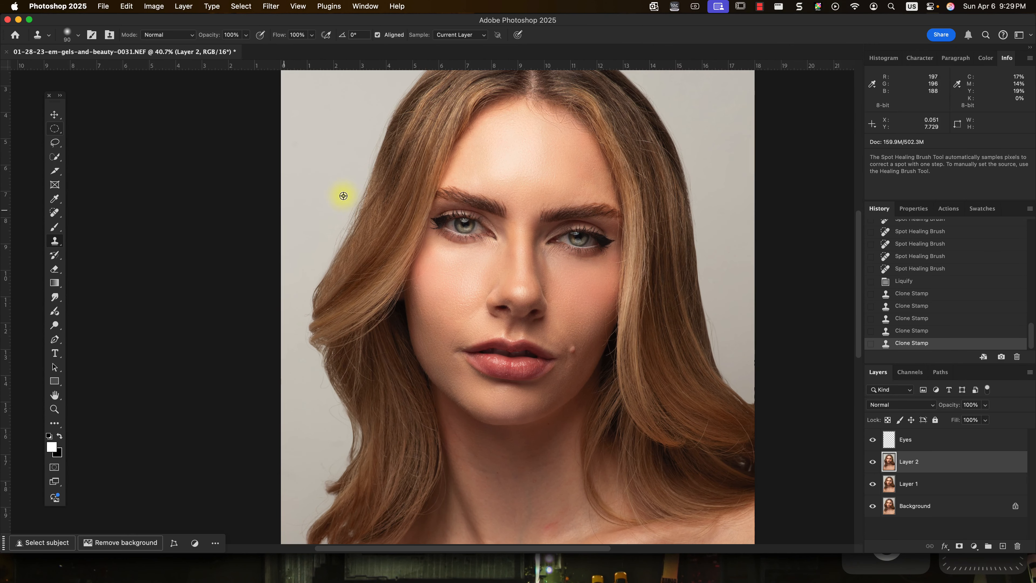
left_click(920, 284)
scroll(359, 296, "down", 4)
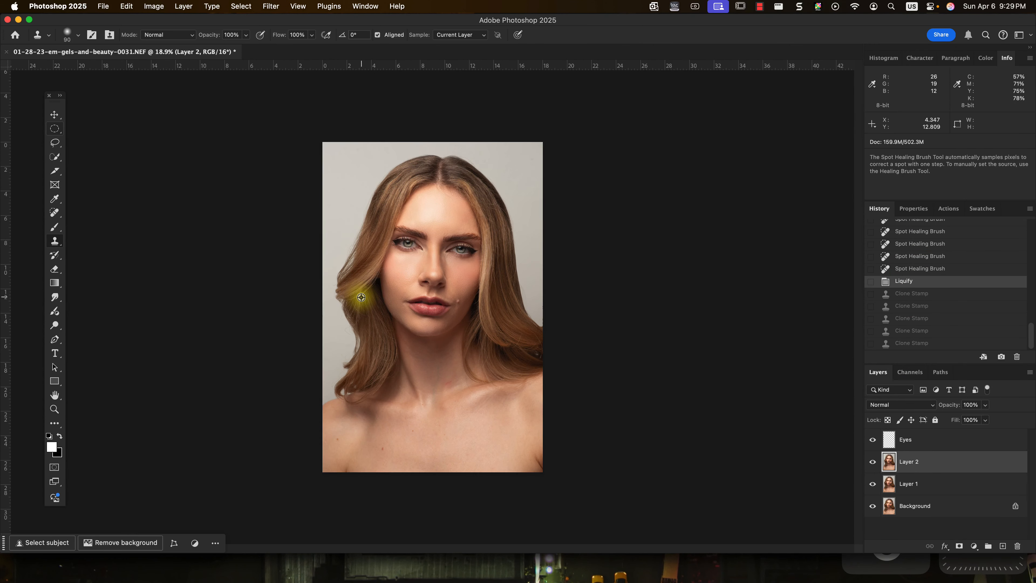
left_click(953, 344)
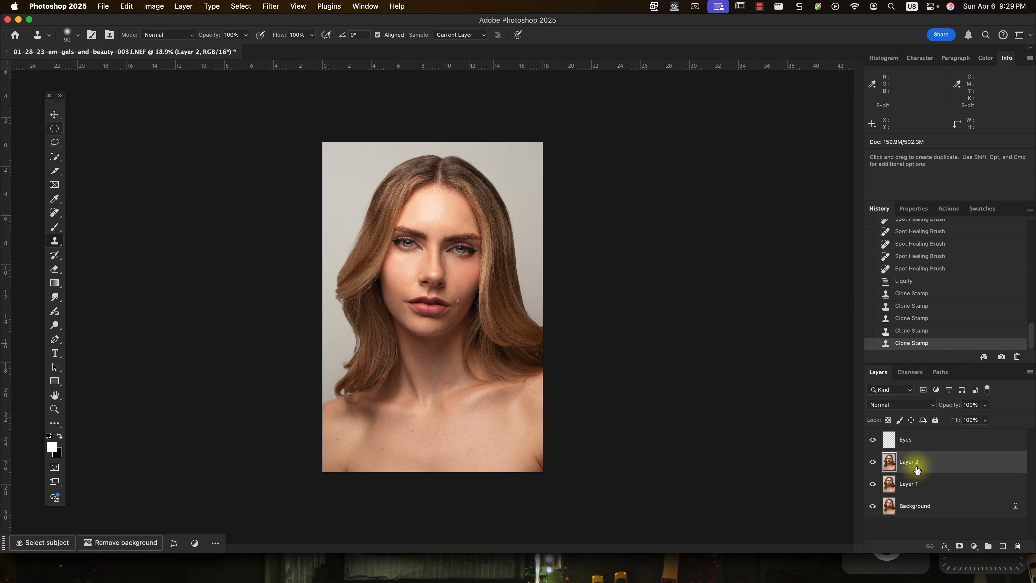
Reopen Liquify on Layer 2 and push the left hair wave beside the cheek inward with Forward Warp at brush size 2000.
left_click(263, 5)
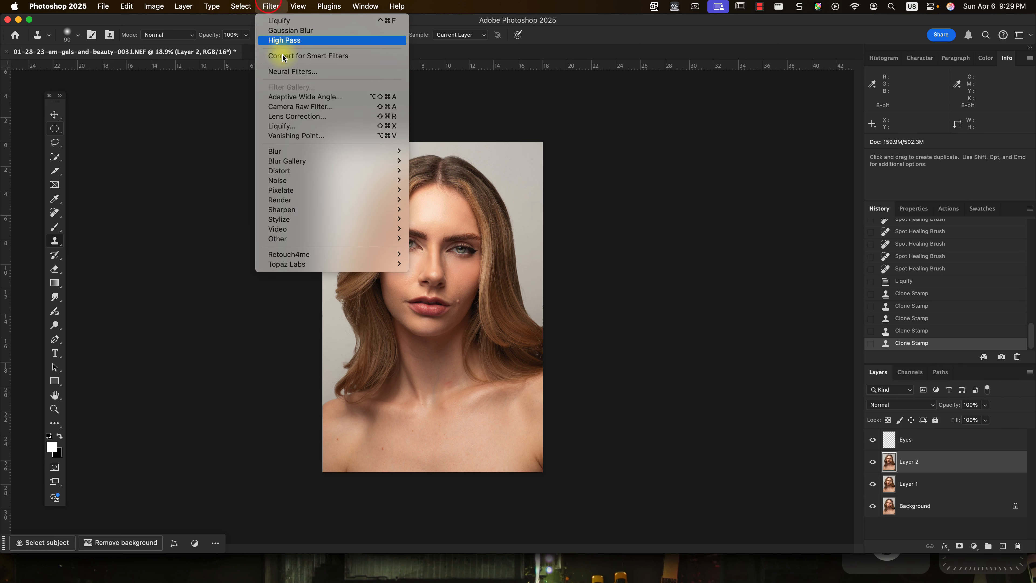
left_click(300, 126)
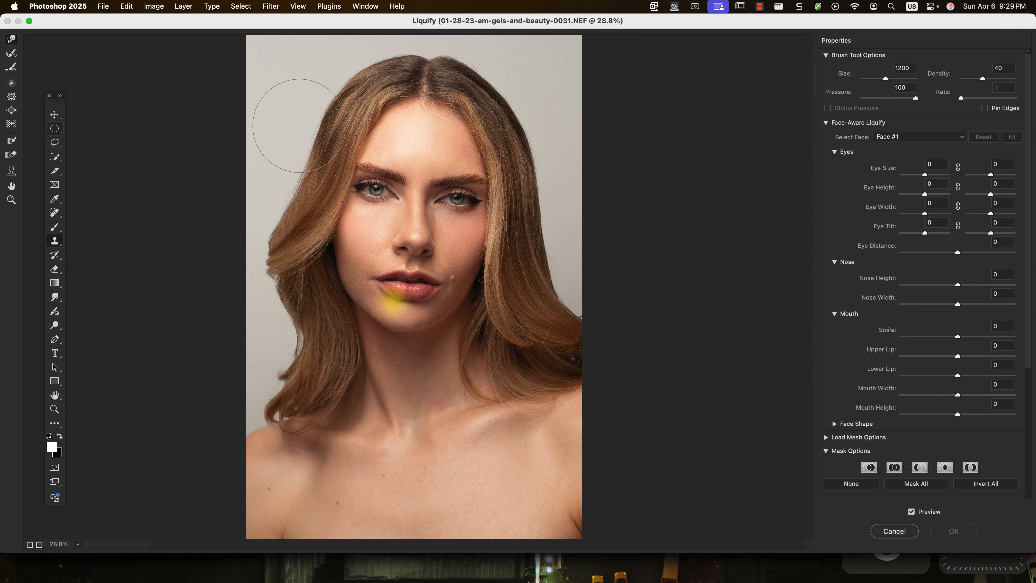
key("bracketright")
key("bracketright")
key("bracketright")
key("bracketright")
key("bracketright")
key("bracketright")
key("bracketright")
key("bracketright")
key("bracketright")
key("bracketright")
key("bracketright")
key("bracketright")
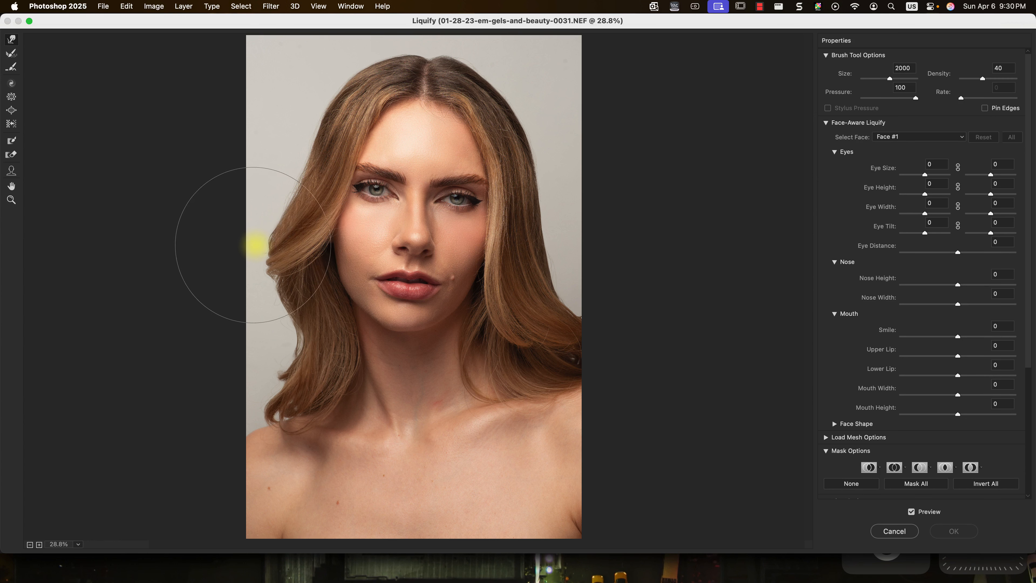
left_click_drag(257, 246, 267, 245)
key("]")
Compare the left hair wave with and without the inward push by undoing and redoing the warp.
key("super+z")
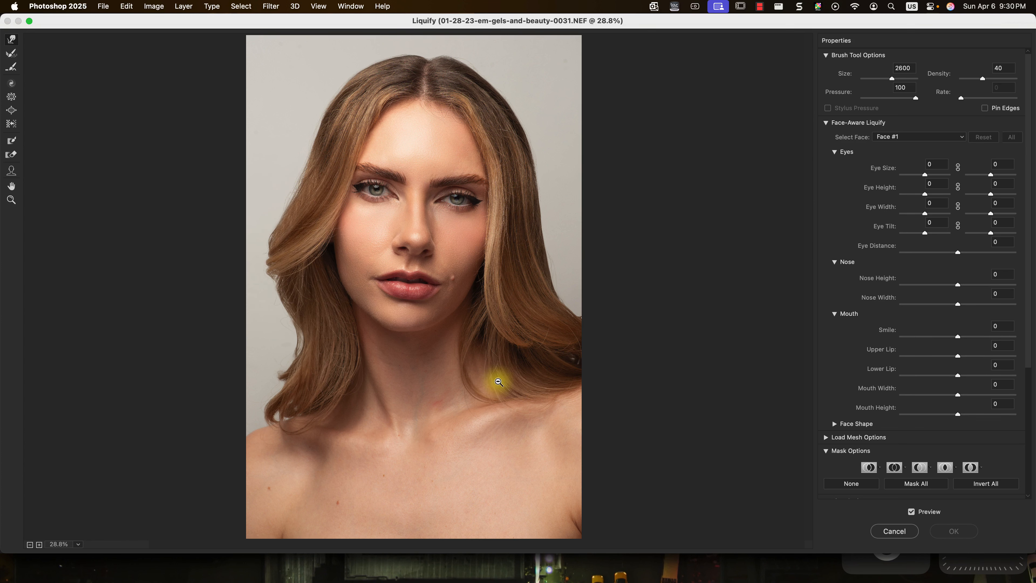
key("super+shift+z")
key("super+z")
key("super+shift+z")
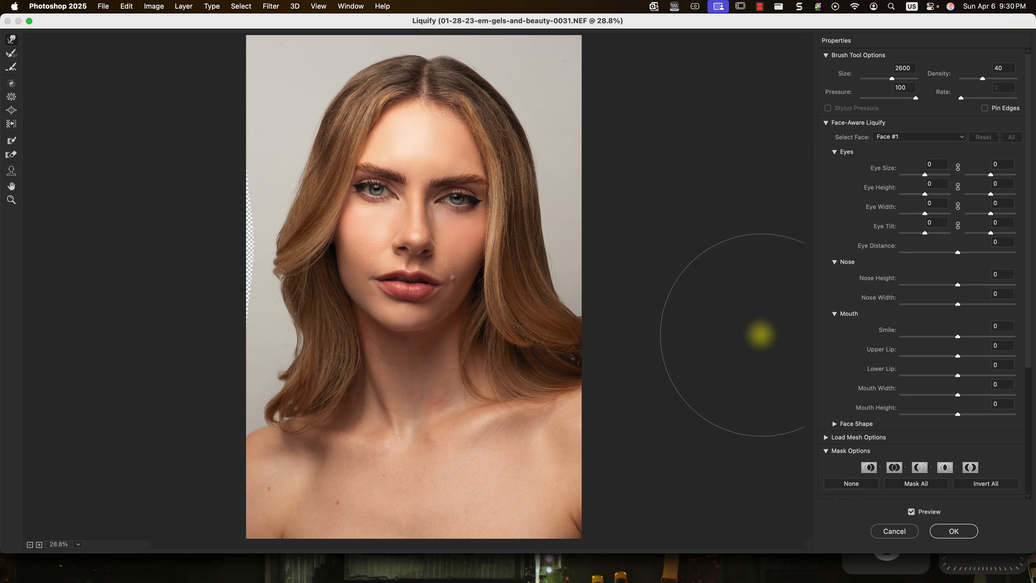
Reconstruct the warped left photo border to close the transparent gap, using brush size 600, and apply Liquify.
left_click(212, 134)
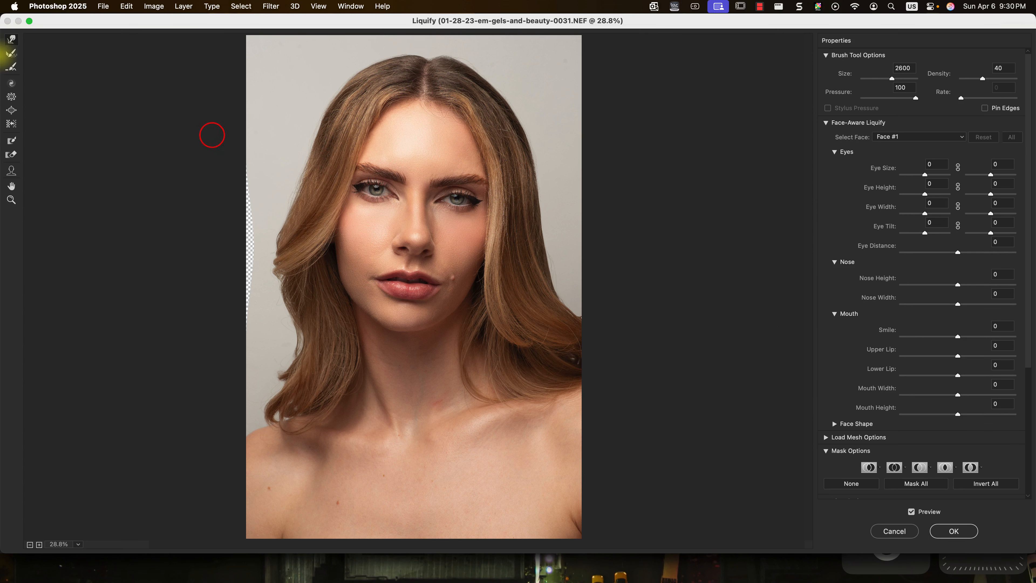
left_click(11, 58)
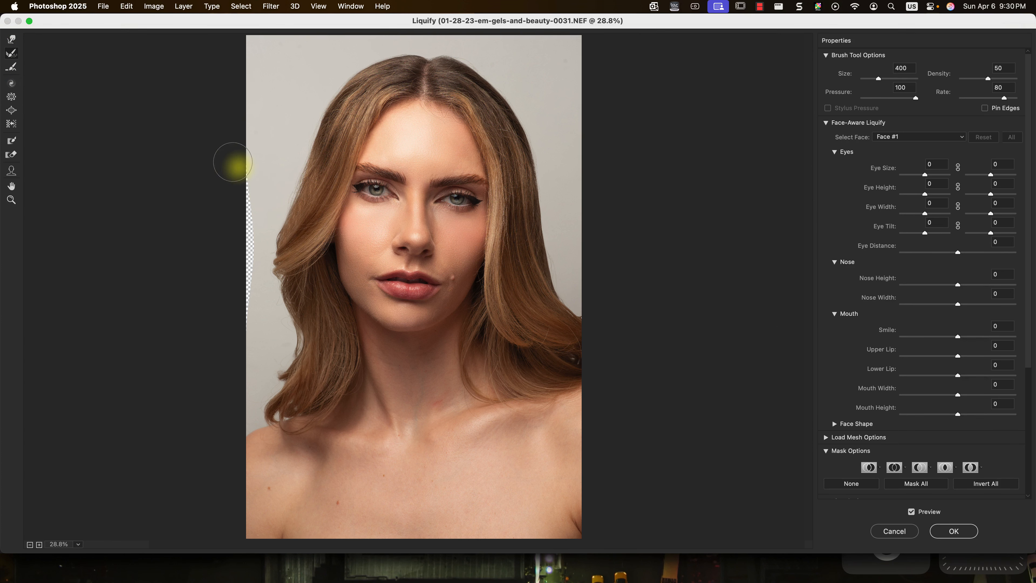
key("bracketright")
mouse_move(233, 162)
left_mouse_down()
mouse_move(241, 215)
mouse_move(247, 203)
mouse_move(229, 266)
mouse_move(238, 259)
mouse_move(241, 301)
mouse_move(250, 146)
left_mouse_up()
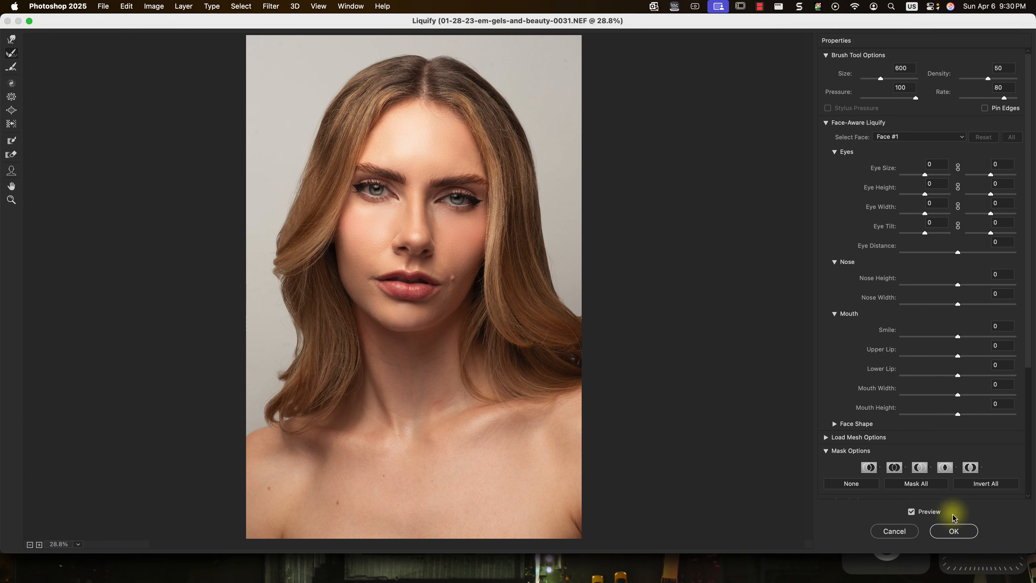
left_click(954, 531)
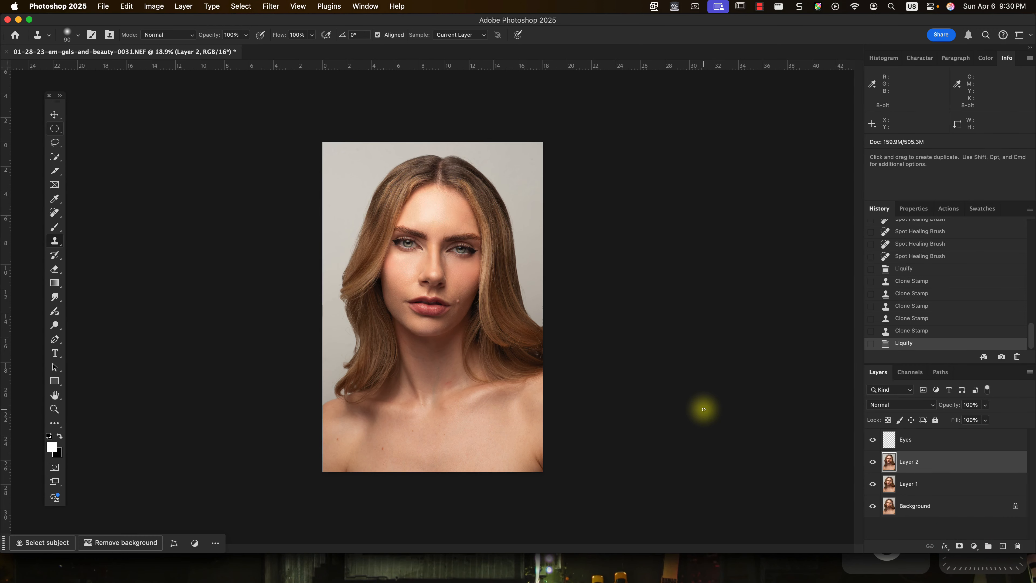